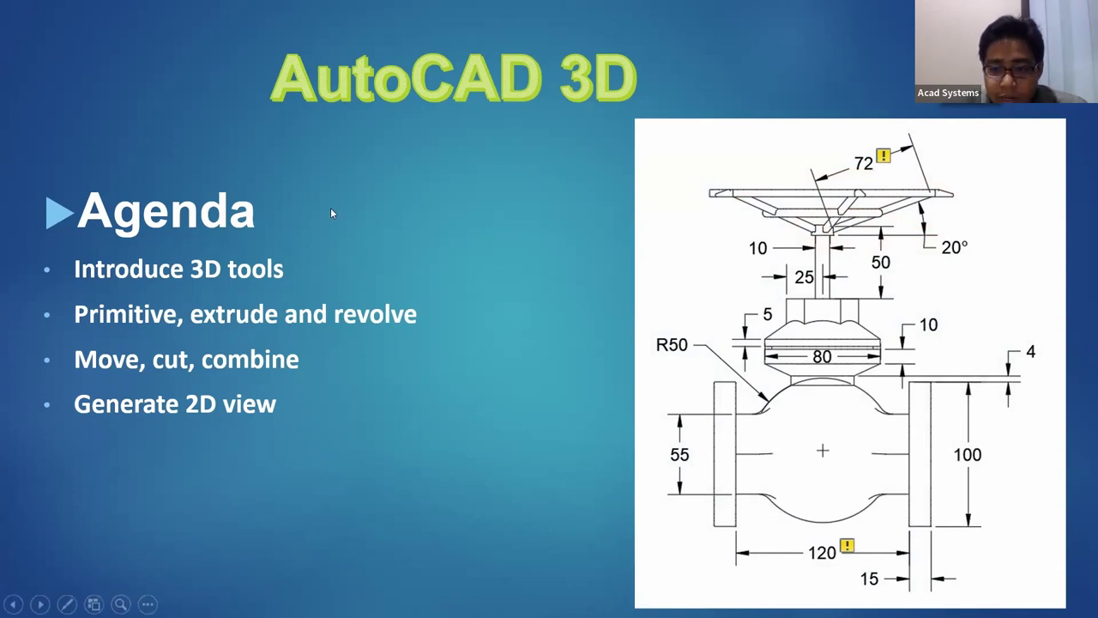
- Leave the slide show, switch to AutoCAD and set the workspace to 3D Modeling
key(Escape)
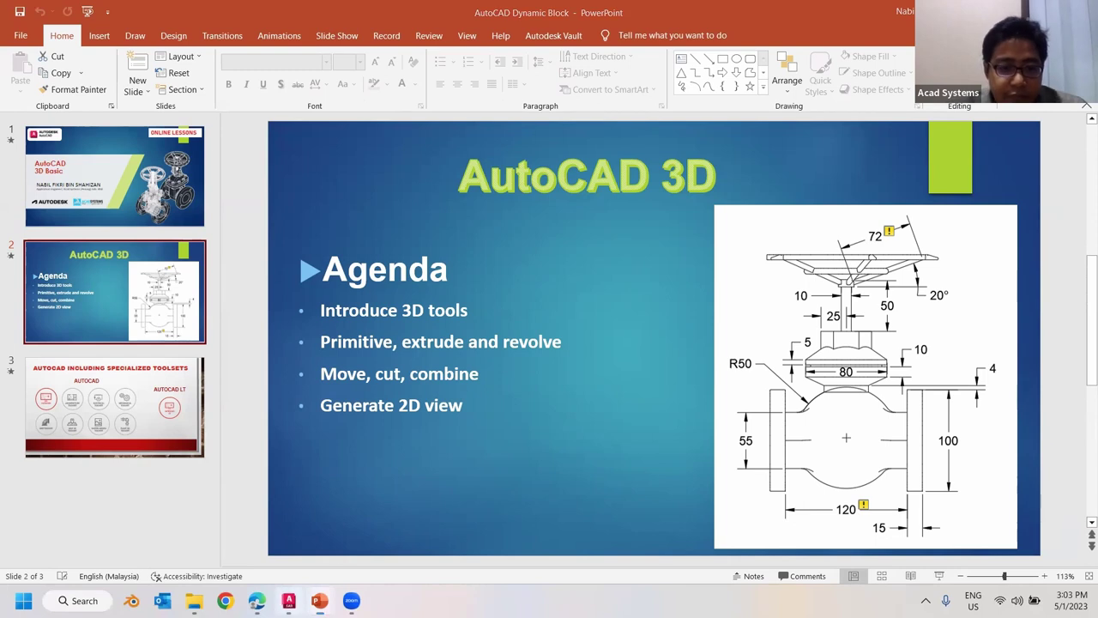
click(289, 602)
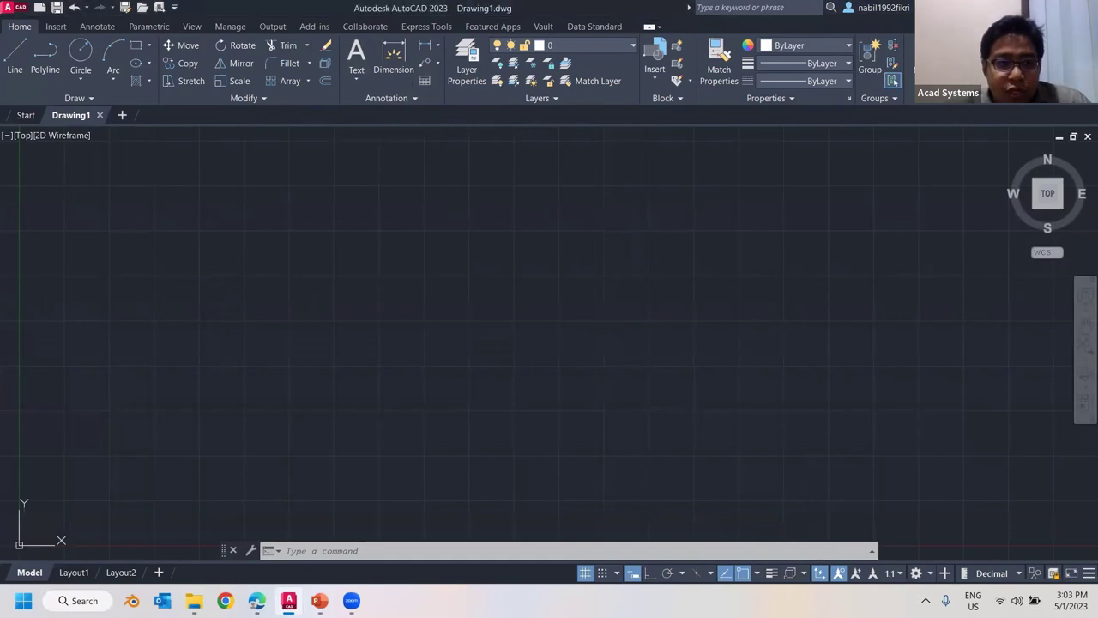
click(931, 576)
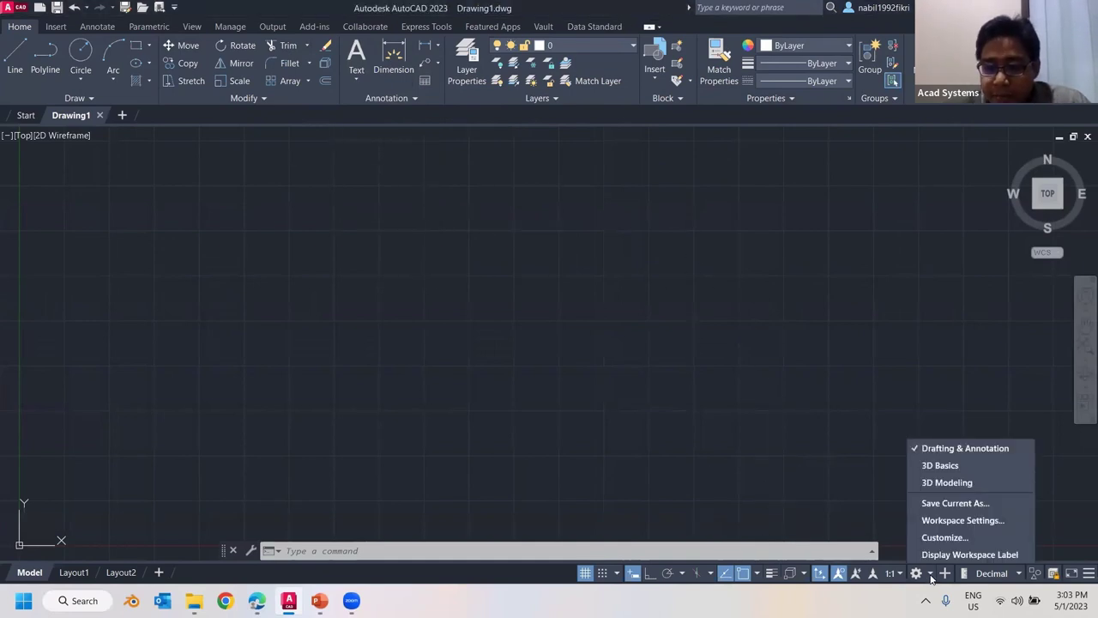
click(966, 485)
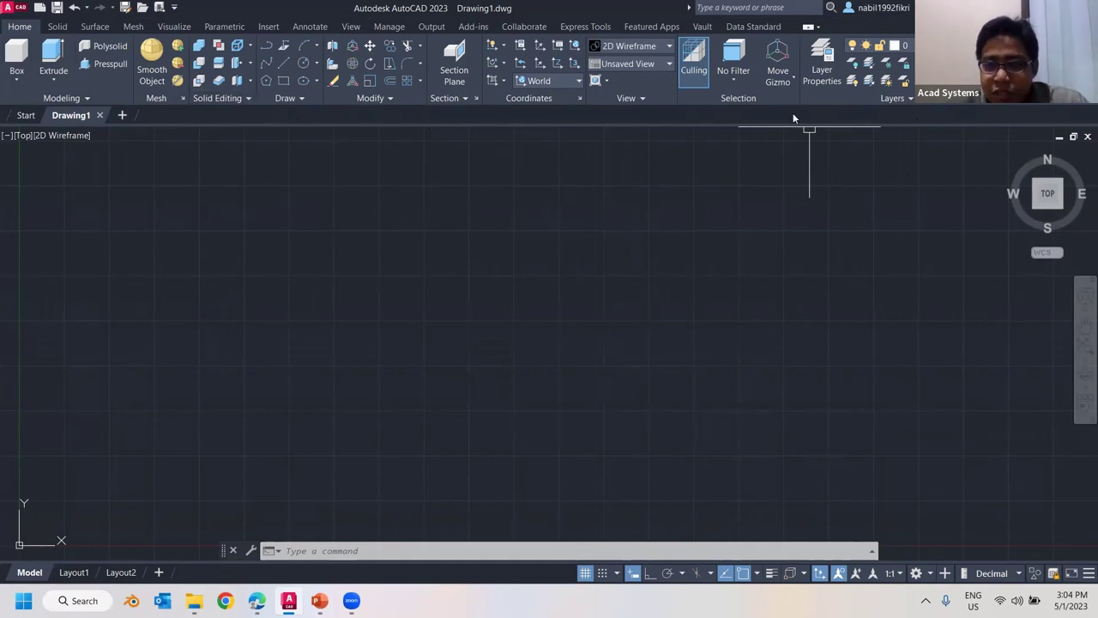
- Hide the Mesh and Groups panels from the Home ribbon
right_click(1040, 102)
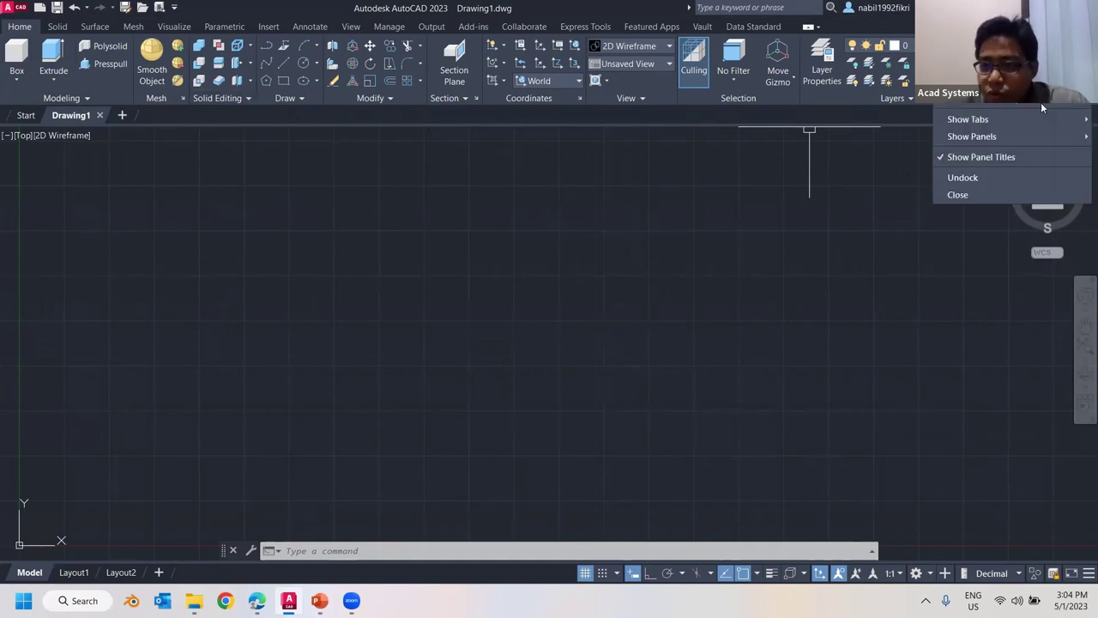
mouse_move(1017, 133)
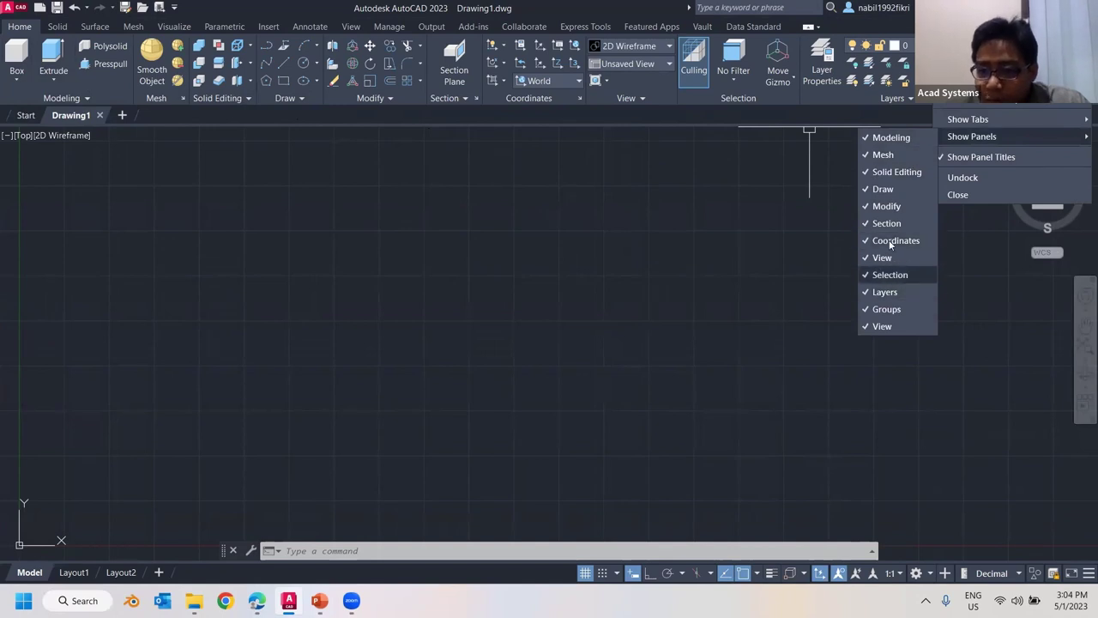
click(884, 154)
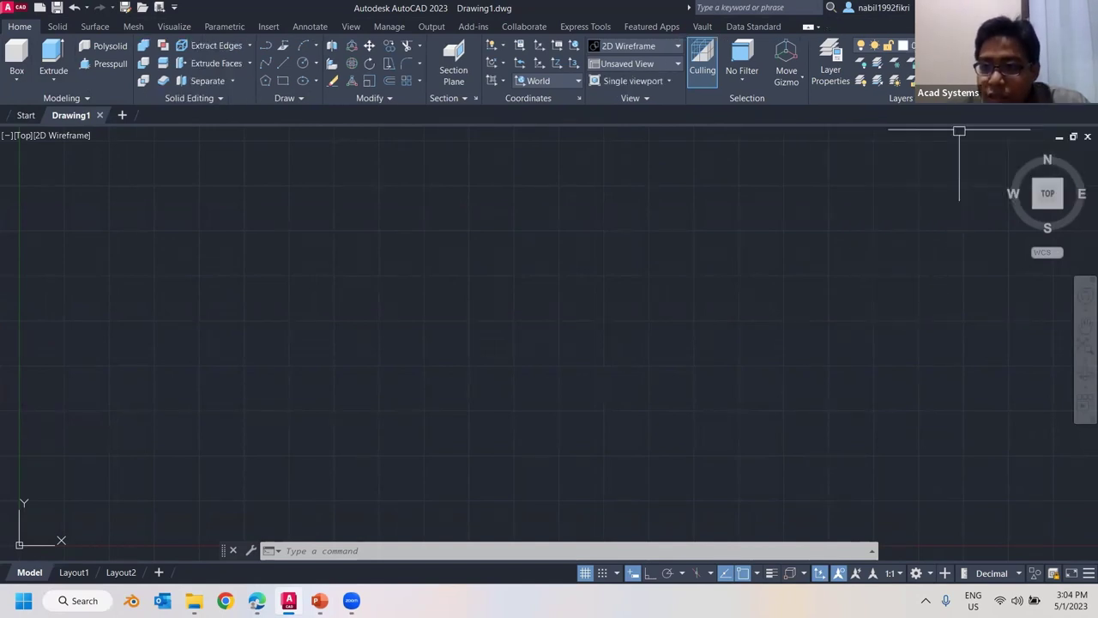
mouse_move(1080, 103)
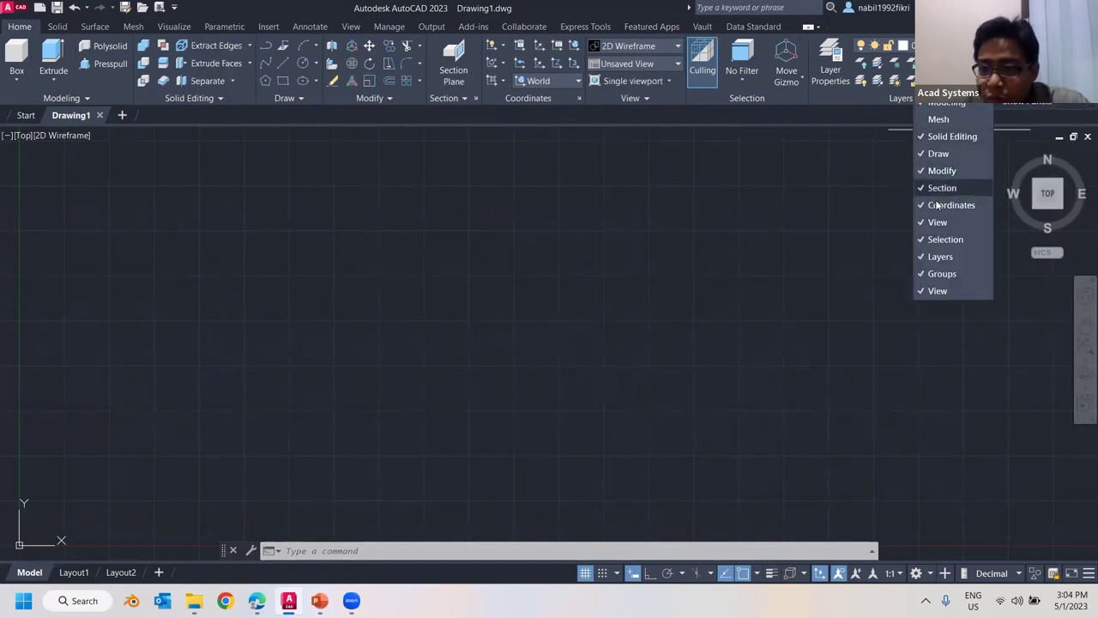
click(940, 274)
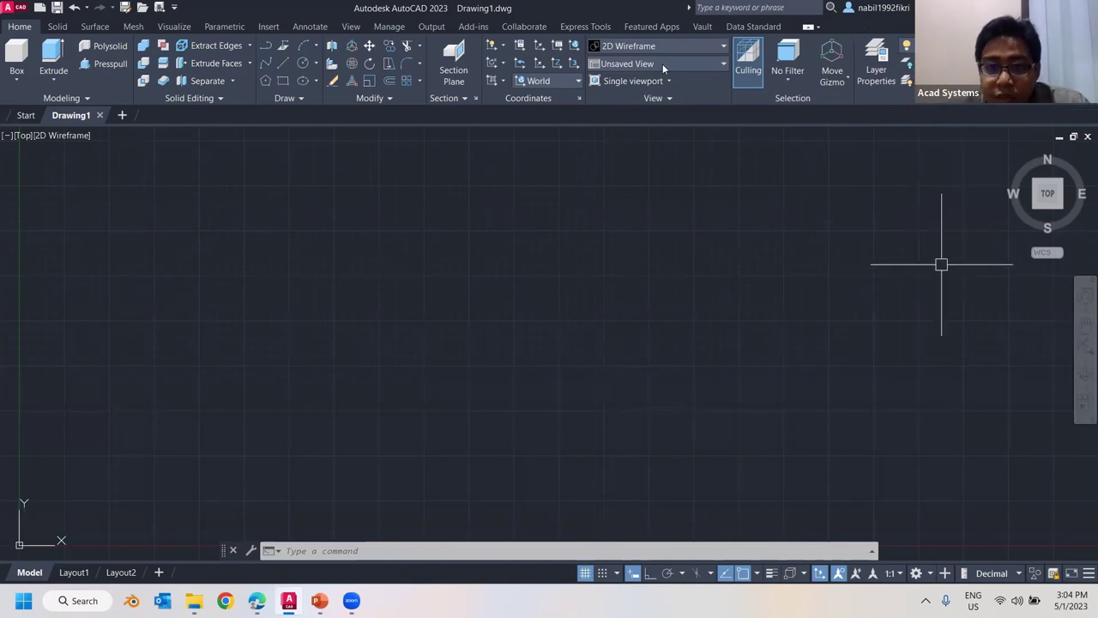
- Hide both View panels from the Home ribbon
right_click(1037, 128)
mouse_move(979, 135)
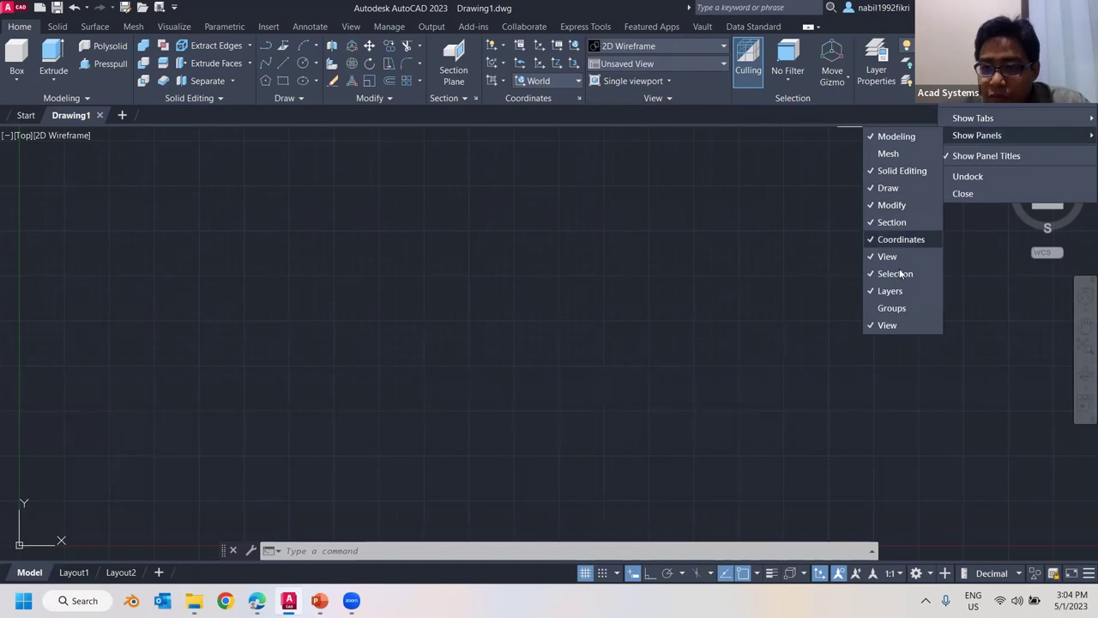
click(894, 326)
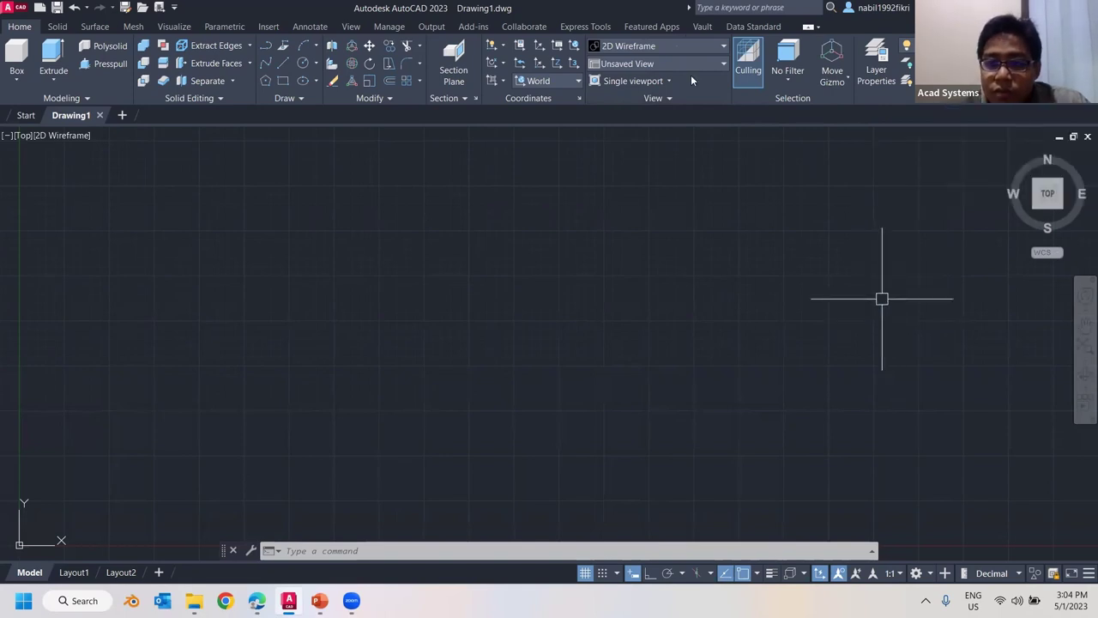
right_click(1029, 128)
mouse_move(978, 137)
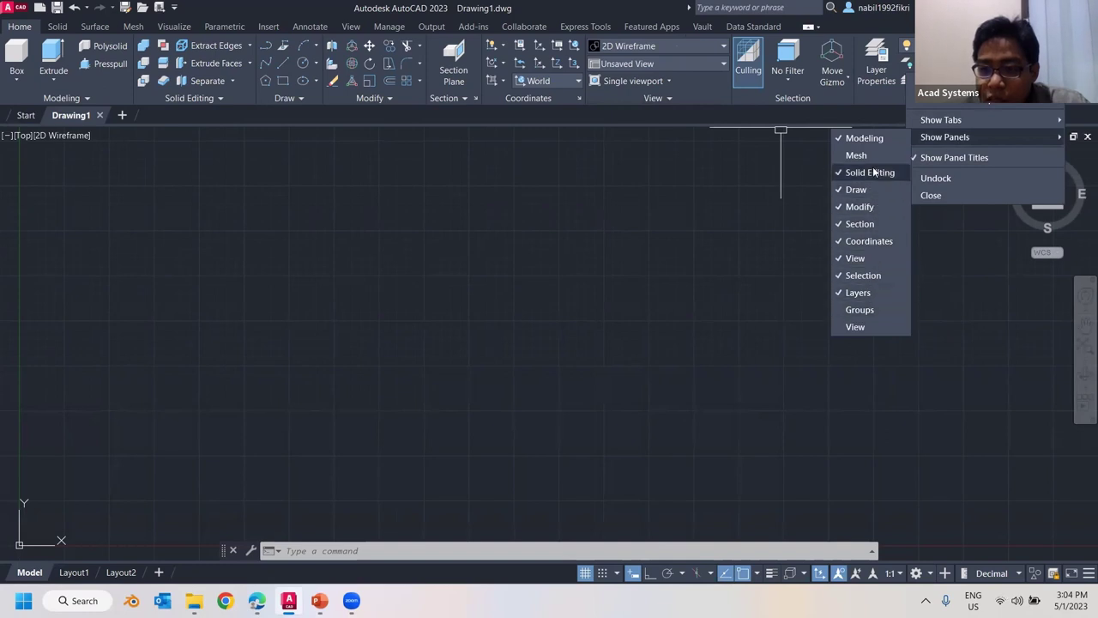
click(858, 258)
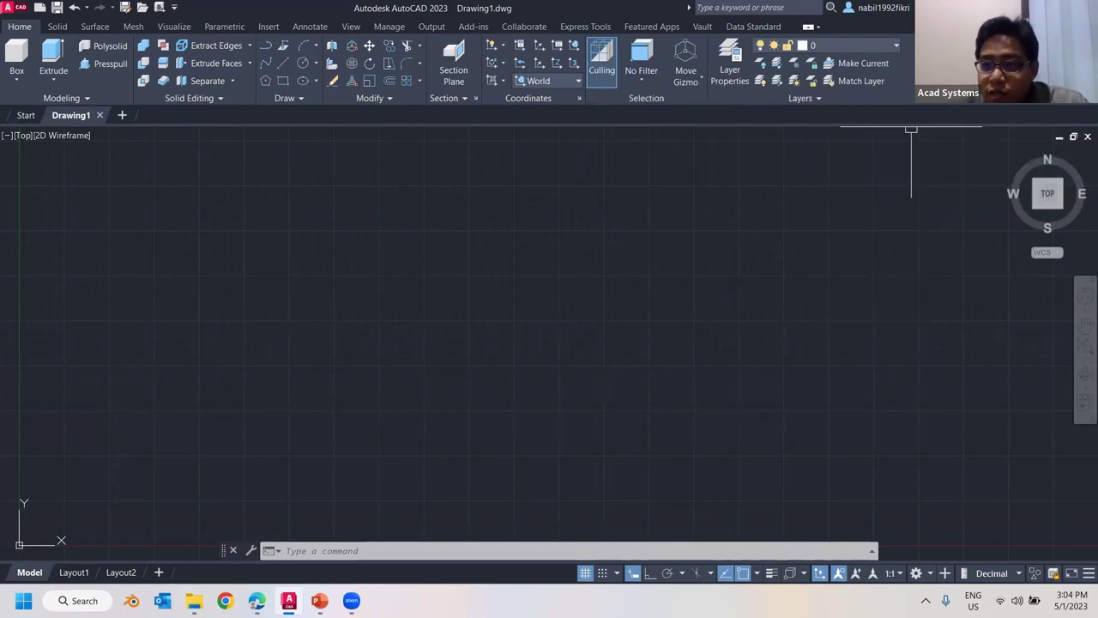
- Show the second View panel on the Home ribbon again and check its base view source options
right_click(807, 74)
mouse_move(941, 134)
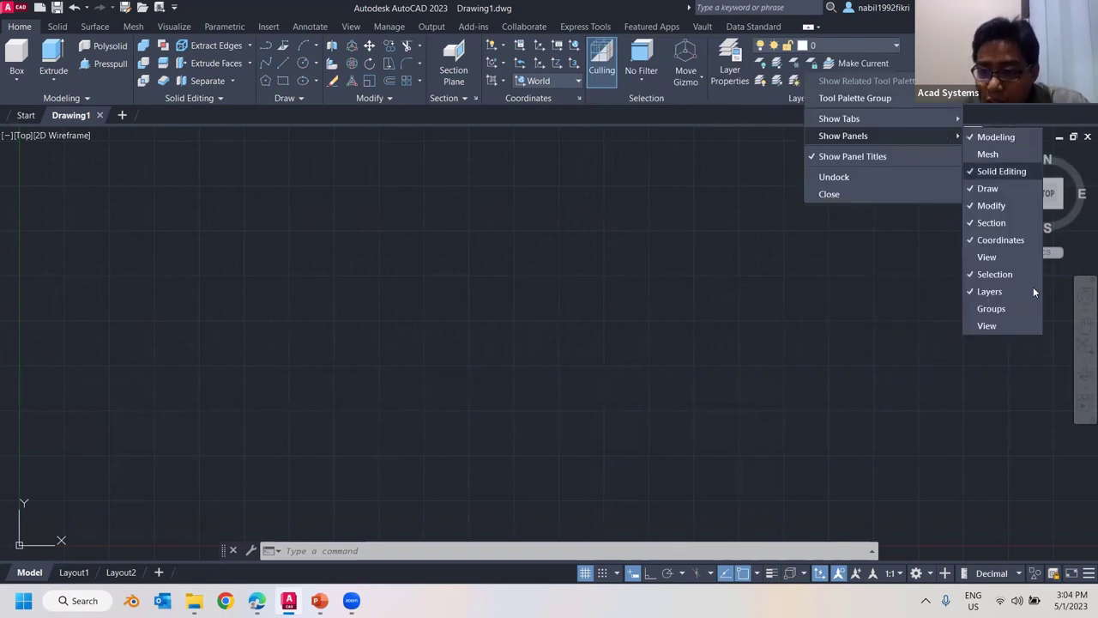
click(1003, 326)
click(931, 79)
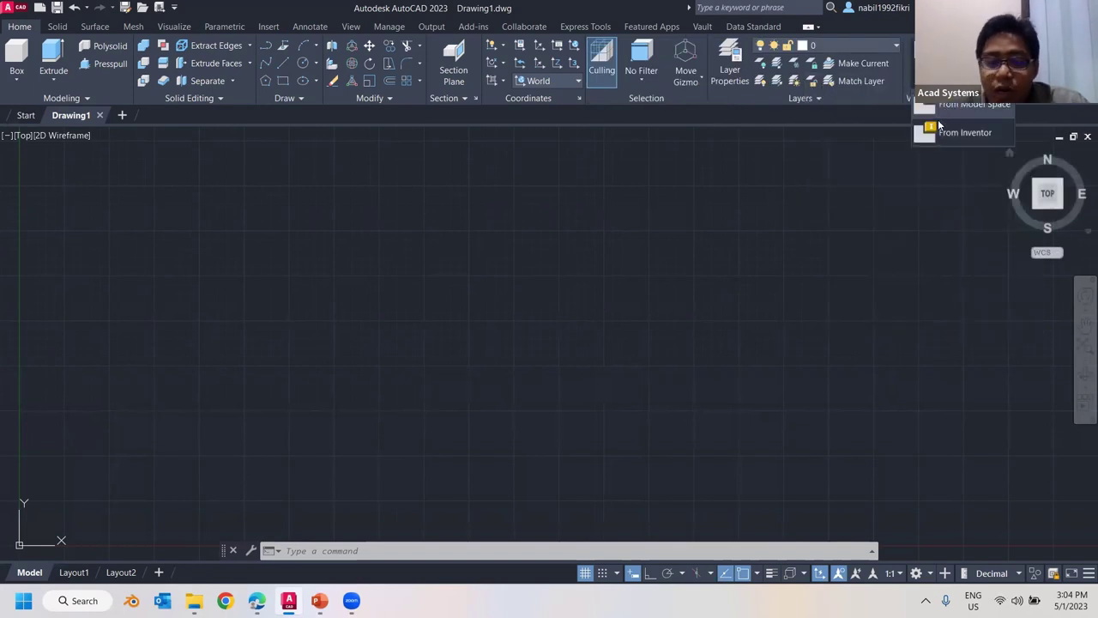
click(575, 269)
key(Escape)
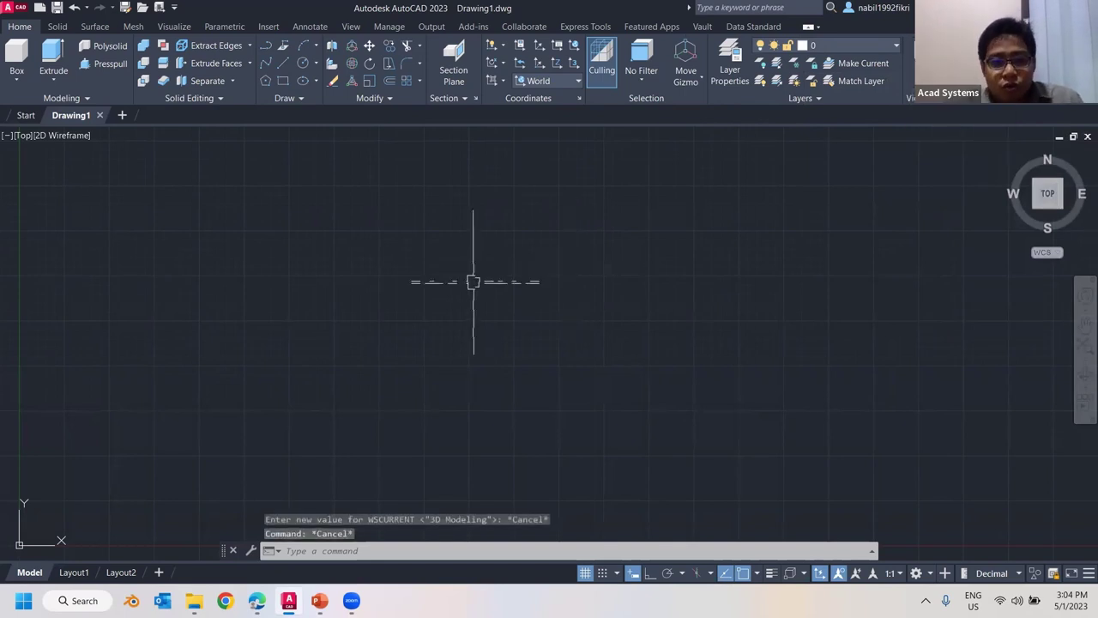
- Switch the viewport from the top view to the SW Isometric view
scroll(437, 281, down, 1)
middle_drag(525, 274, 465, 296)
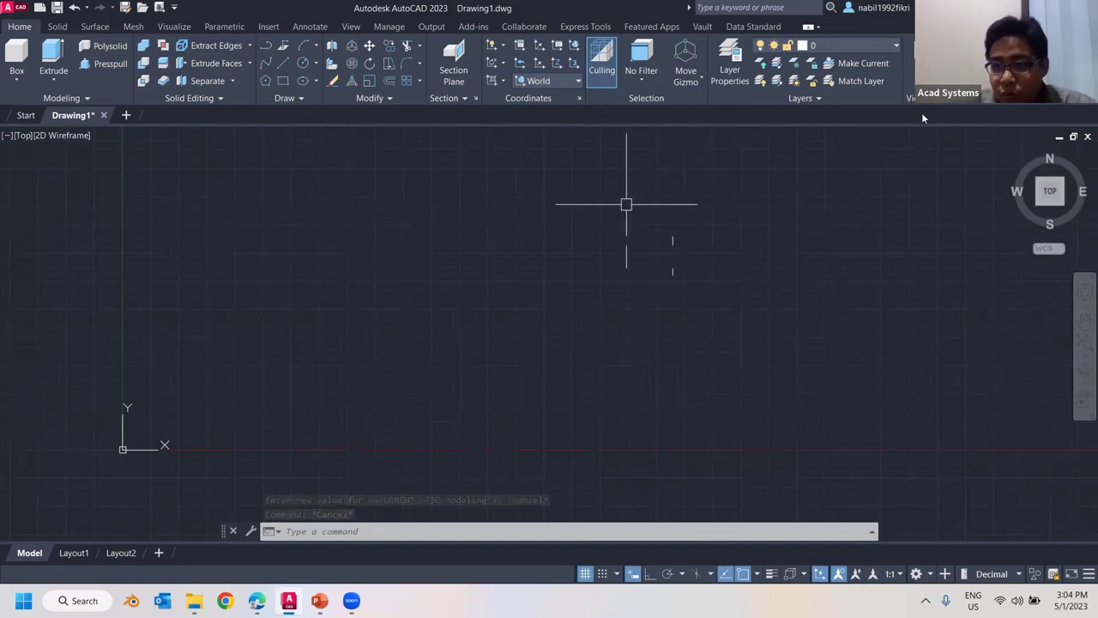
click(1053, 205)
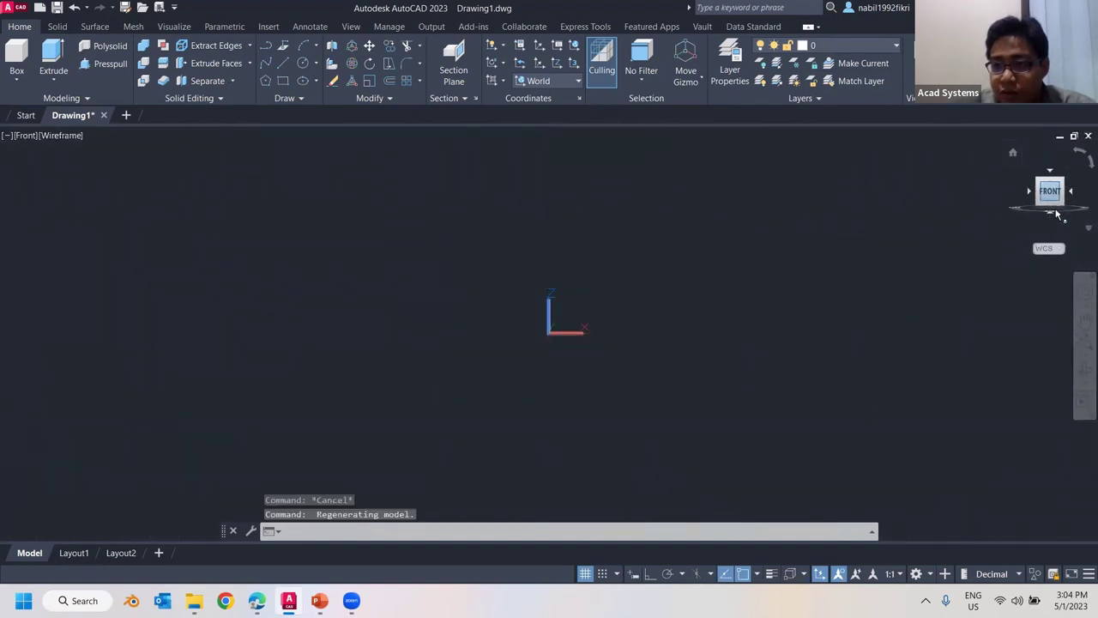
click(1031, 191)
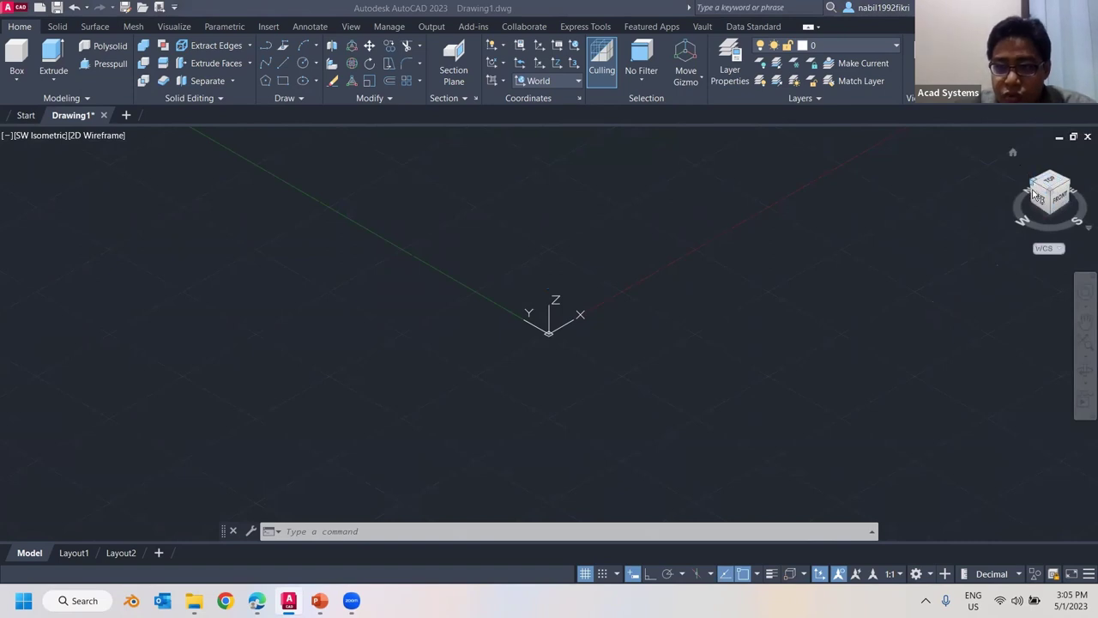
middle_drag(655, 375, 412, 447)
click(417, 393)
click(432, 291)
middle_drag(431, 292, 515, 335)
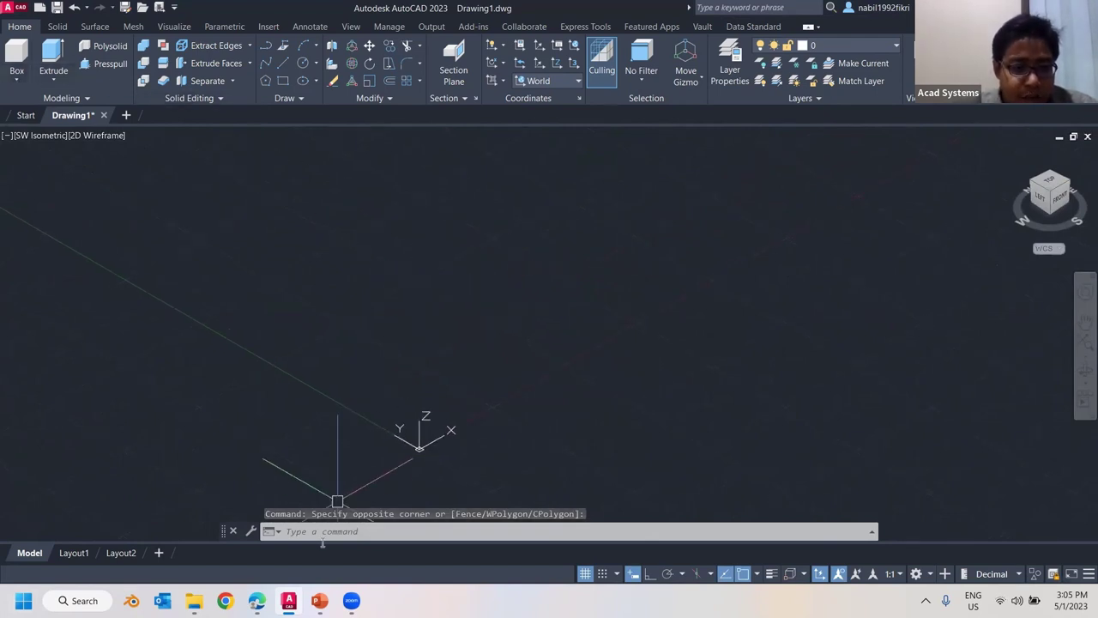
- Consult the valve drawing in PowerPoint, return to AutoCAD and create a solid cylinder with base radius 50 and height 15
click(319, 600)
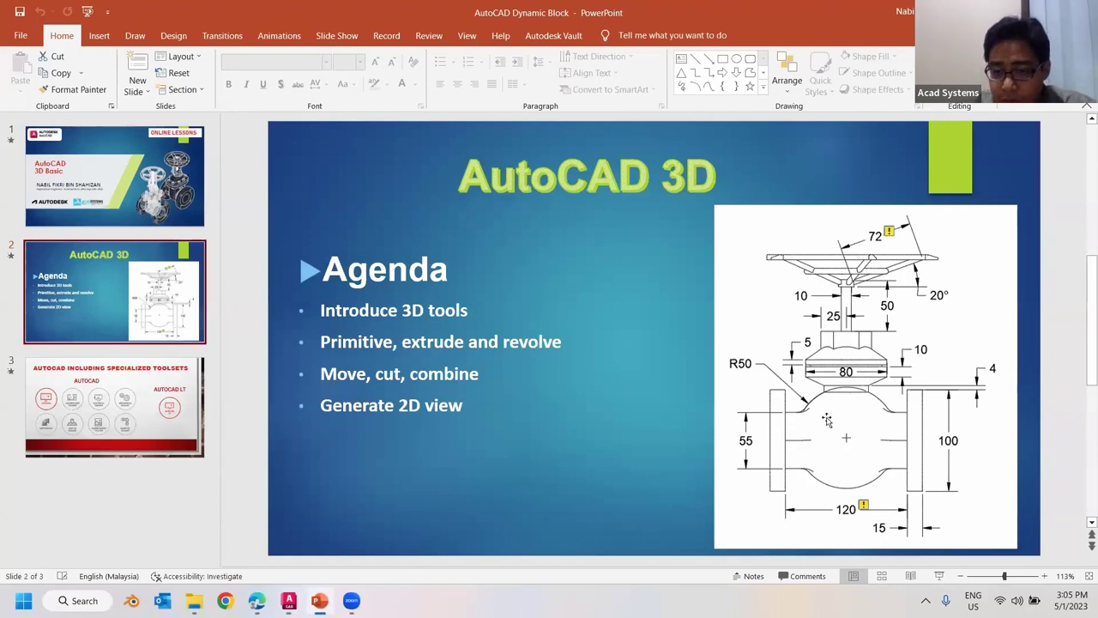
click(319, 601)
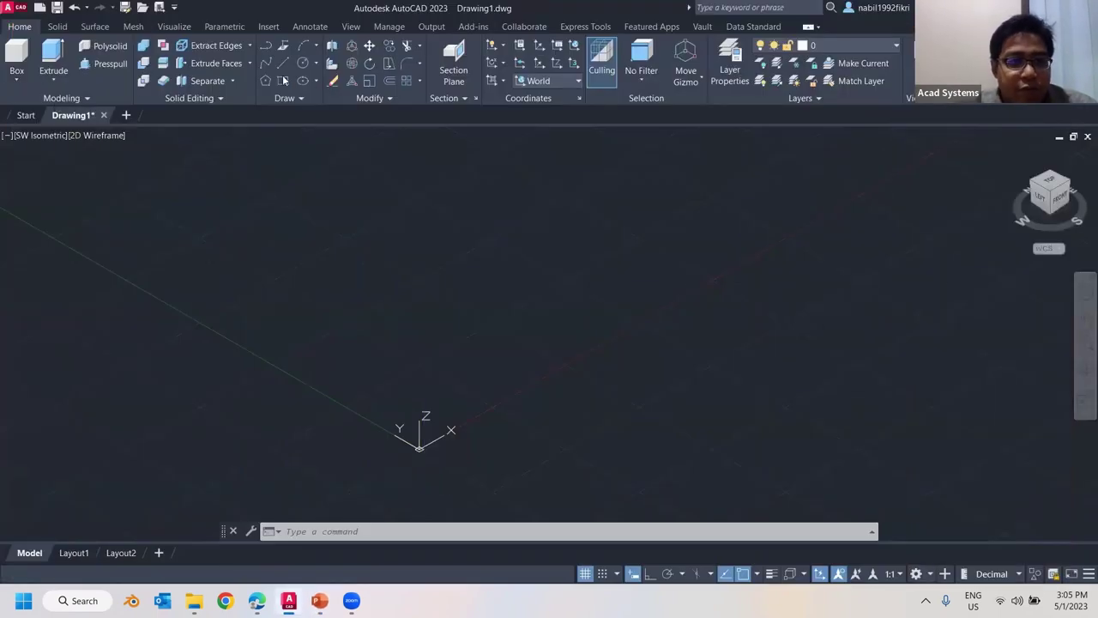
click(22, 81)
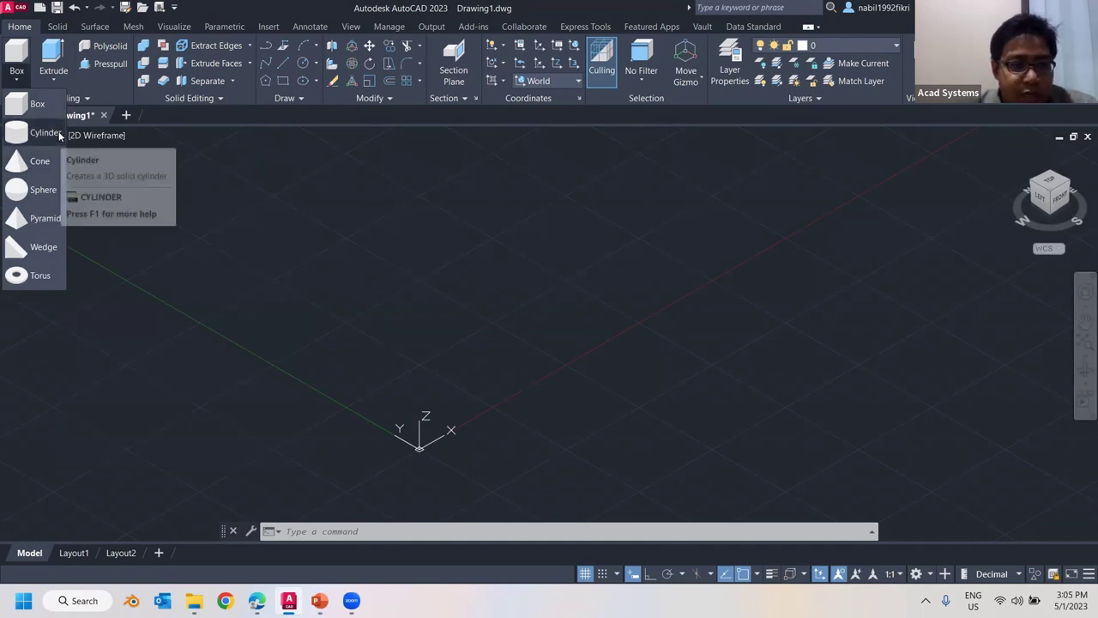
click(47, 133)
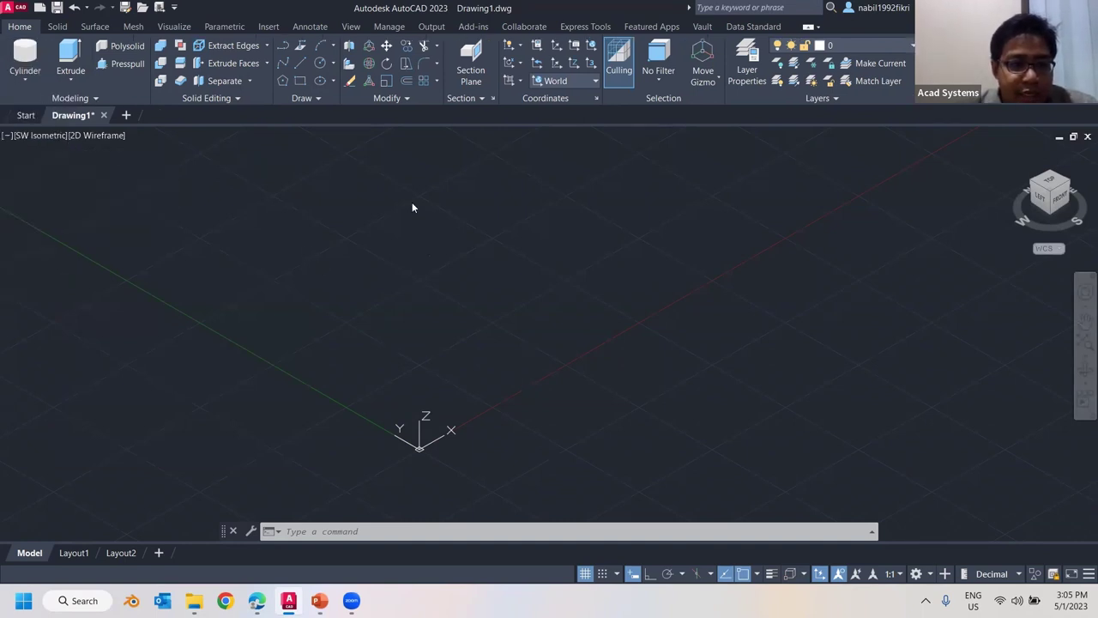
click(415, 259)
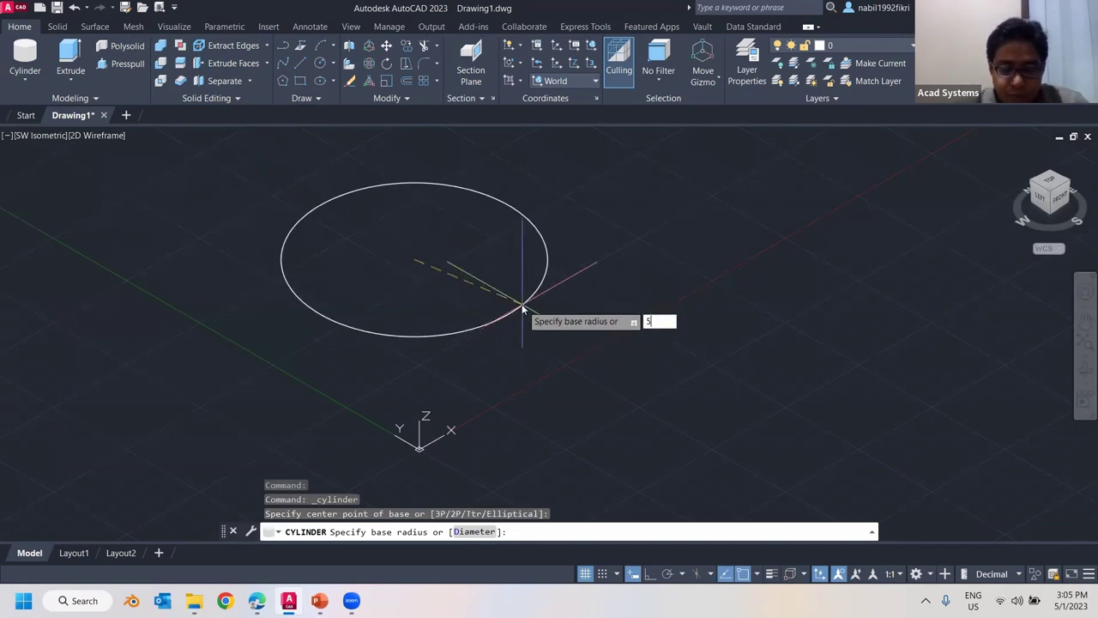
text(50)
key(Return)
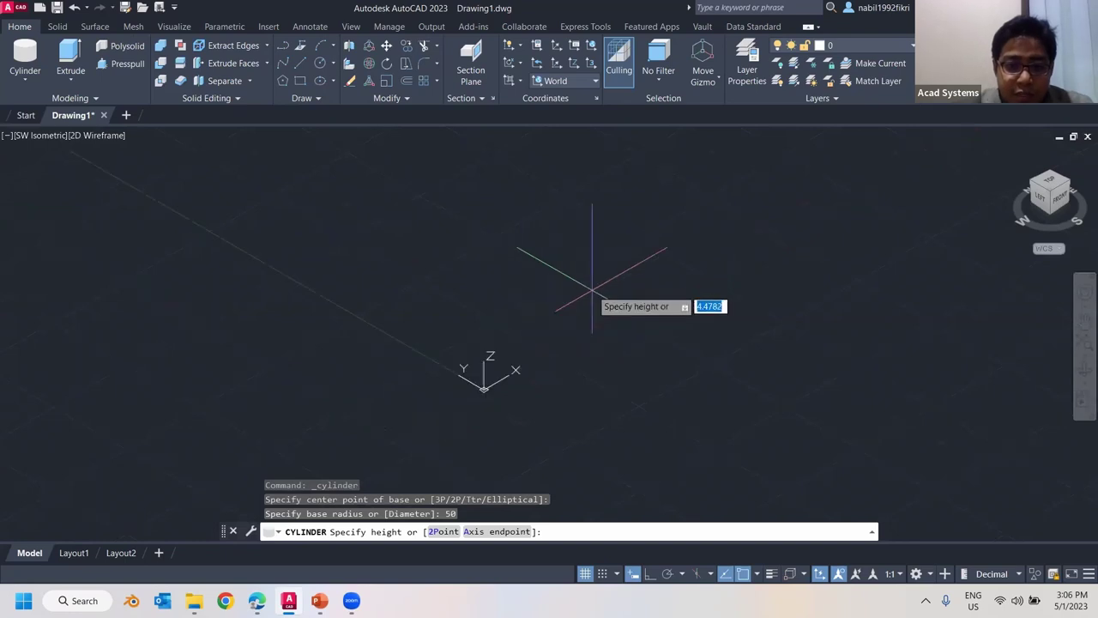
scroll(593, 306, down, 3)
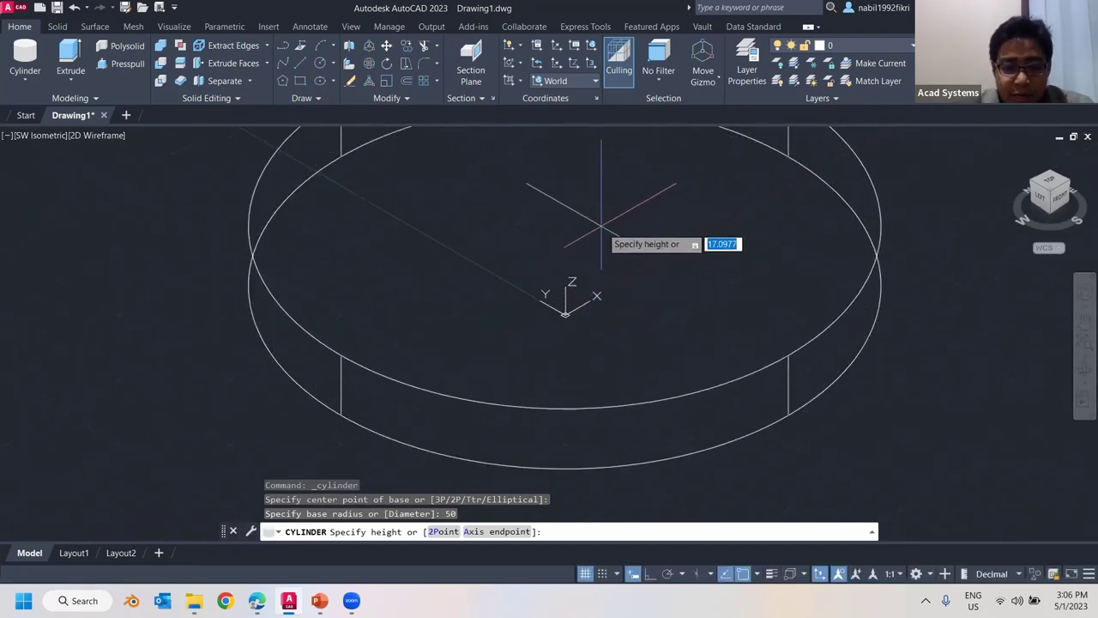
text(15)
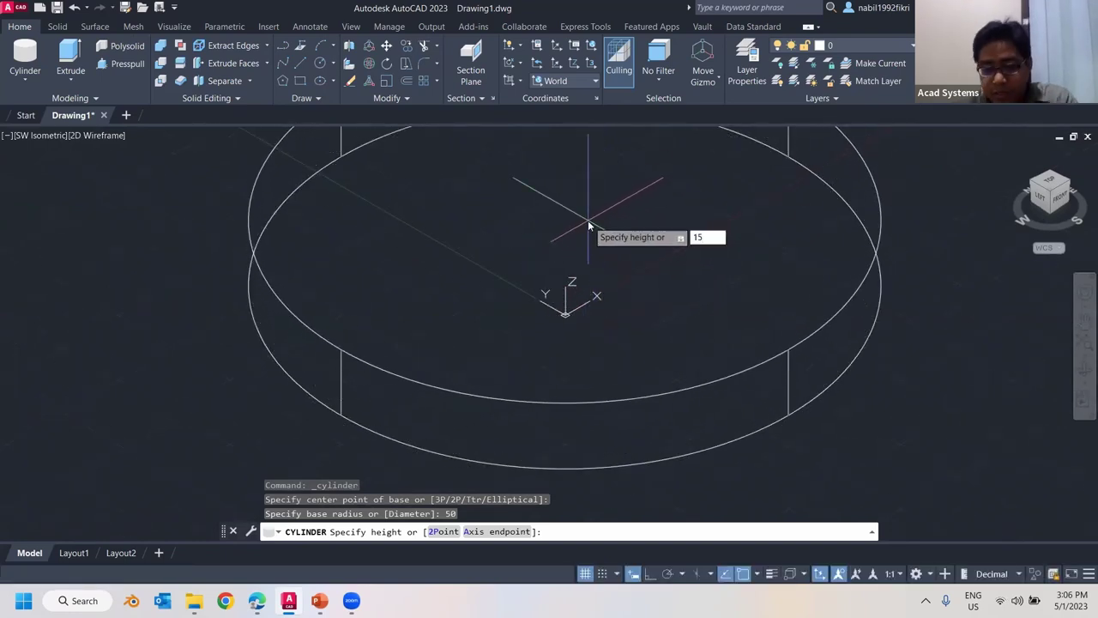
key(Return)
- Move the cylinder freehand away from the origin using its base center as the grip point
scroll(718, 273, down, 2)
middle_drag(719, 261, 348, 381)
click(339, 400)
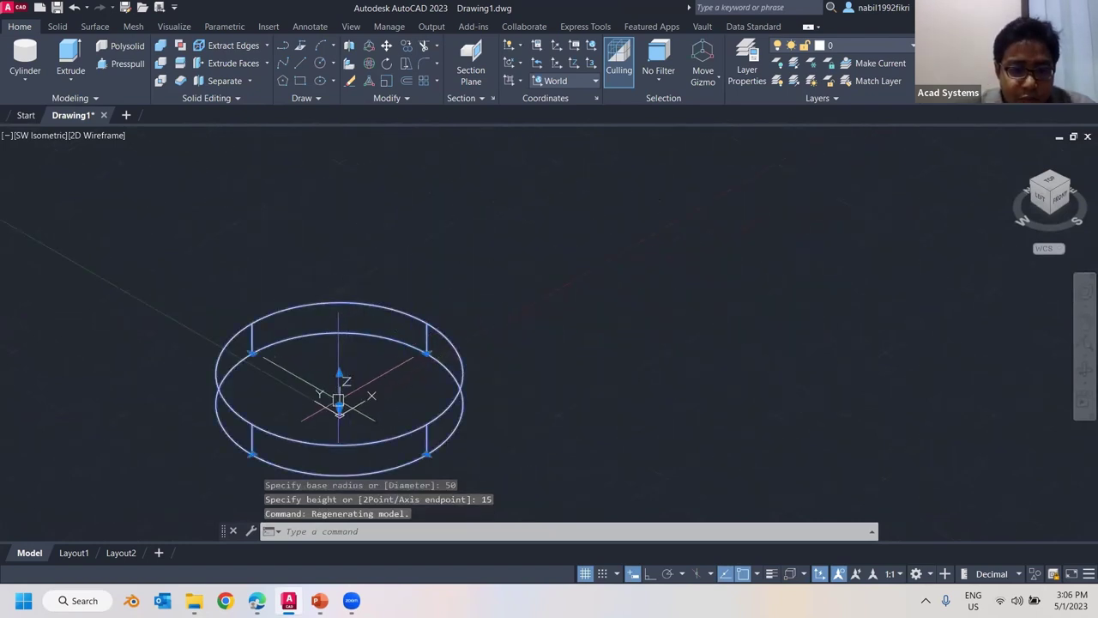
click(338, 400)
click(397, 260)
key(Escape)
- Try the Hidden and Shaded visual styles on the cylinder and set the viewport to Shaded with edges
shift+middle_drag(444, 255, 410, 256)
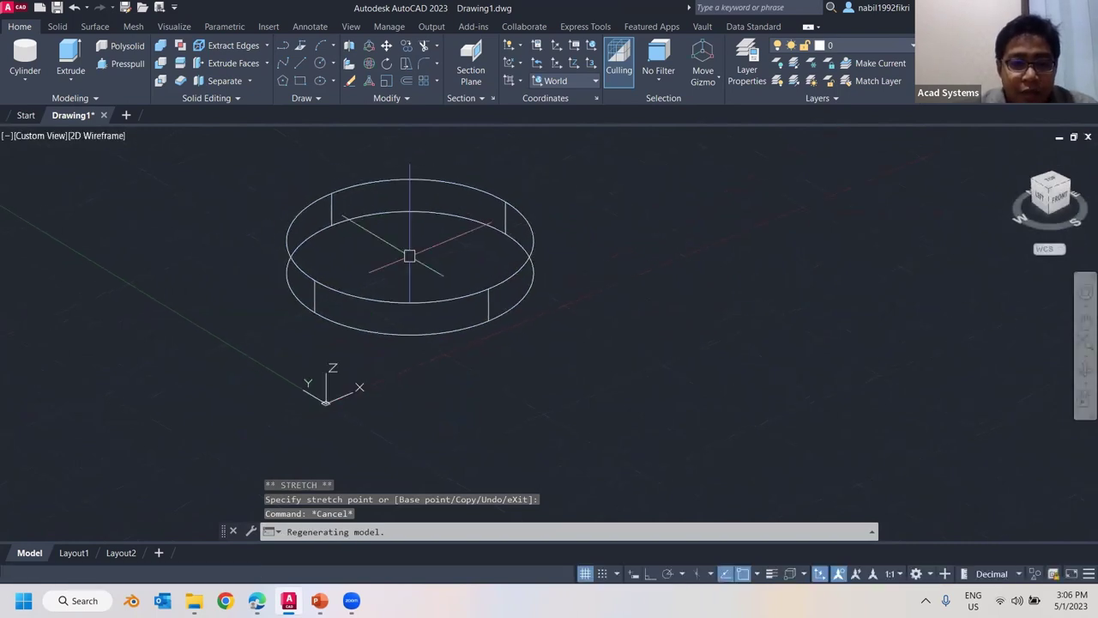
middle_drag(595, 237, 562, 262)
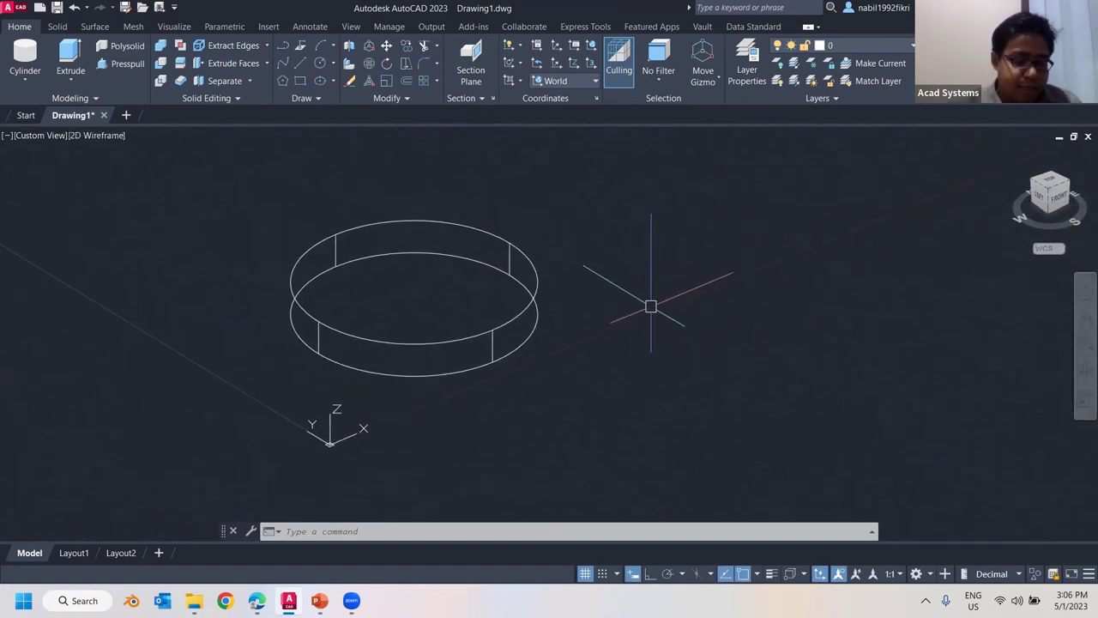
shift+middle_drag(515, 210, 662, 370)
shift+middle_drag(246, 262, 323, 278)
scroll(324, 278, up, 1)
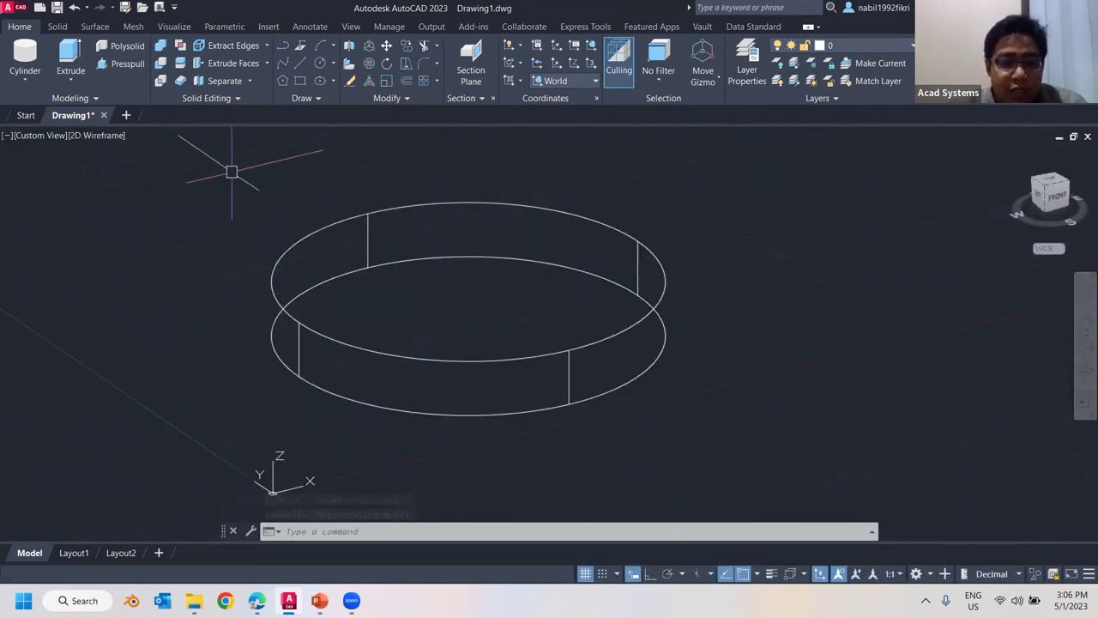
click(97, 137)
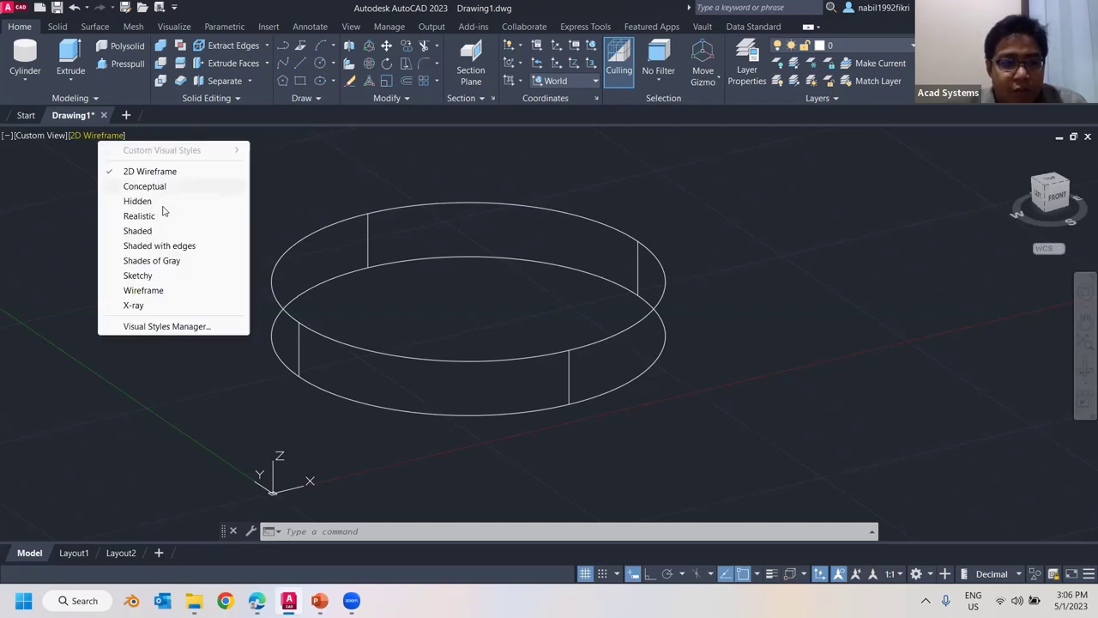
click(142, 201)
click(84, 136)
click(142, 231)
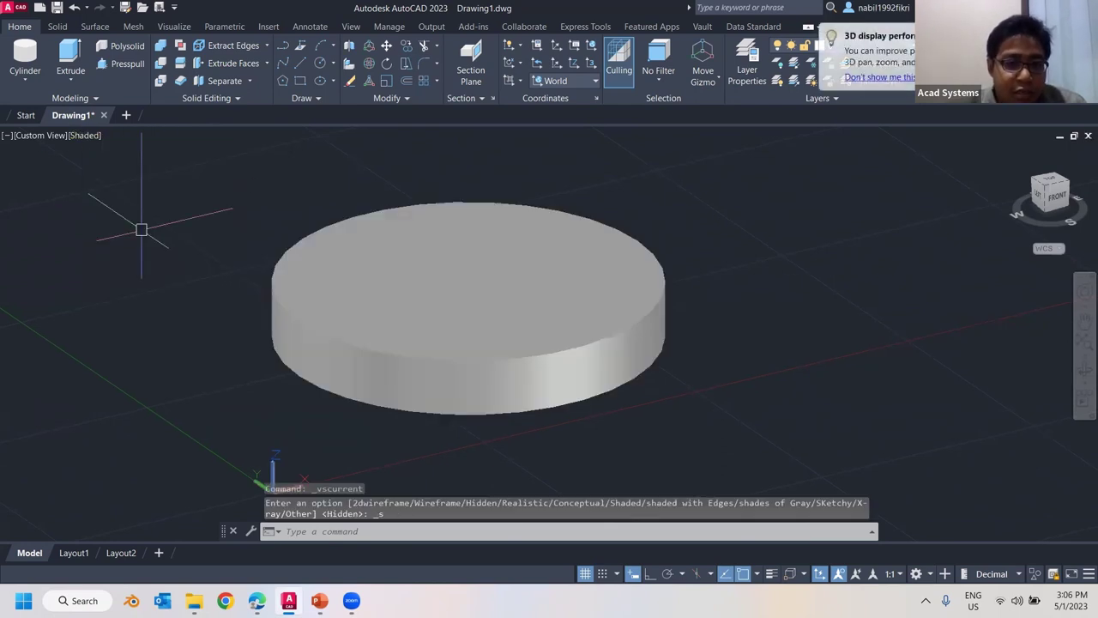
click(84, 135)
click(143, 245)
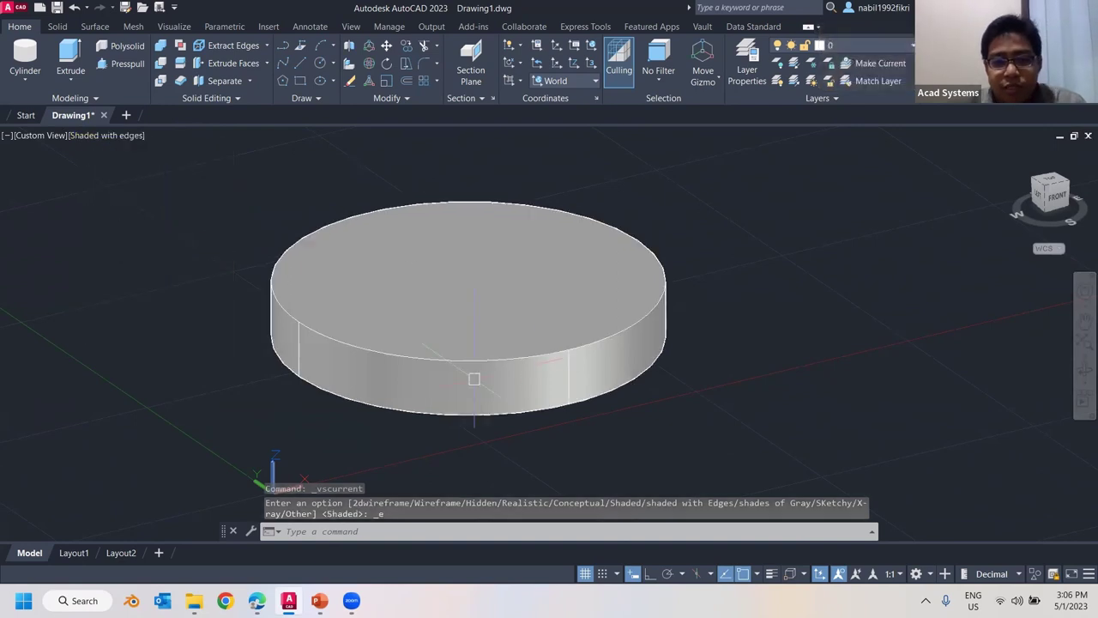
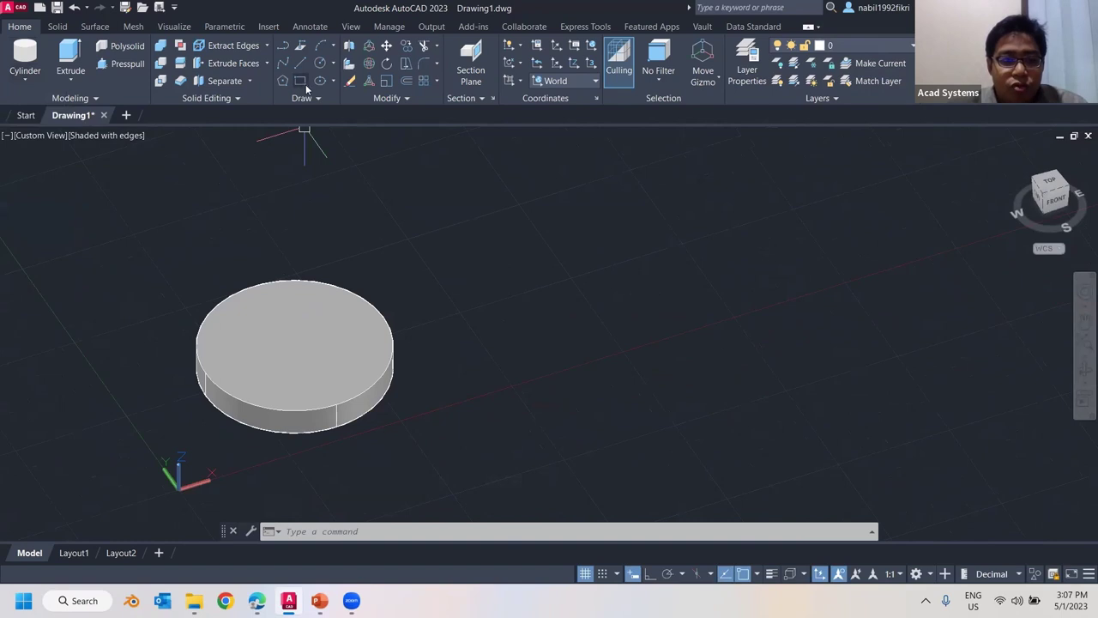
- Set the viewport to the Front view and draw three connected lines freehand beside the cylinder
click(73, 81)
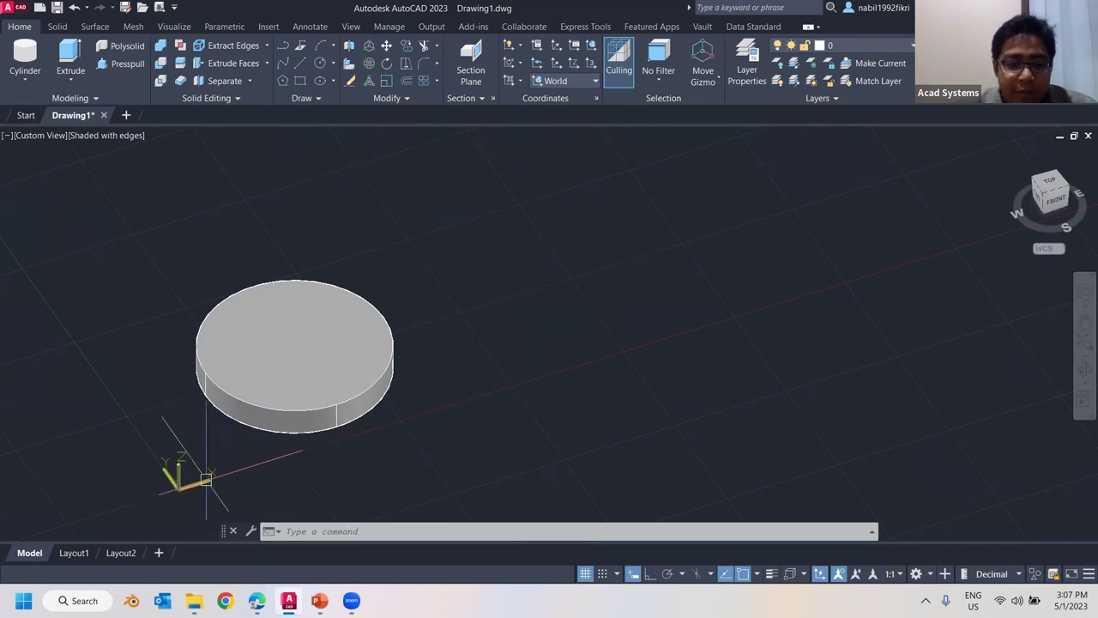
click(1057, 203)
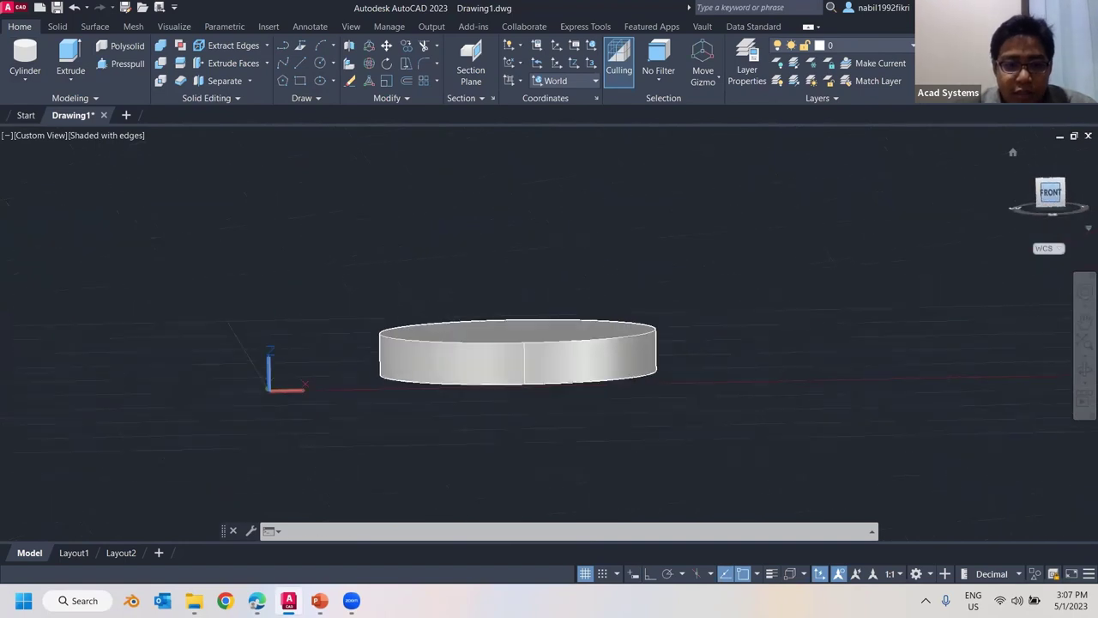
middle_drag(466, 207, 282, 217)
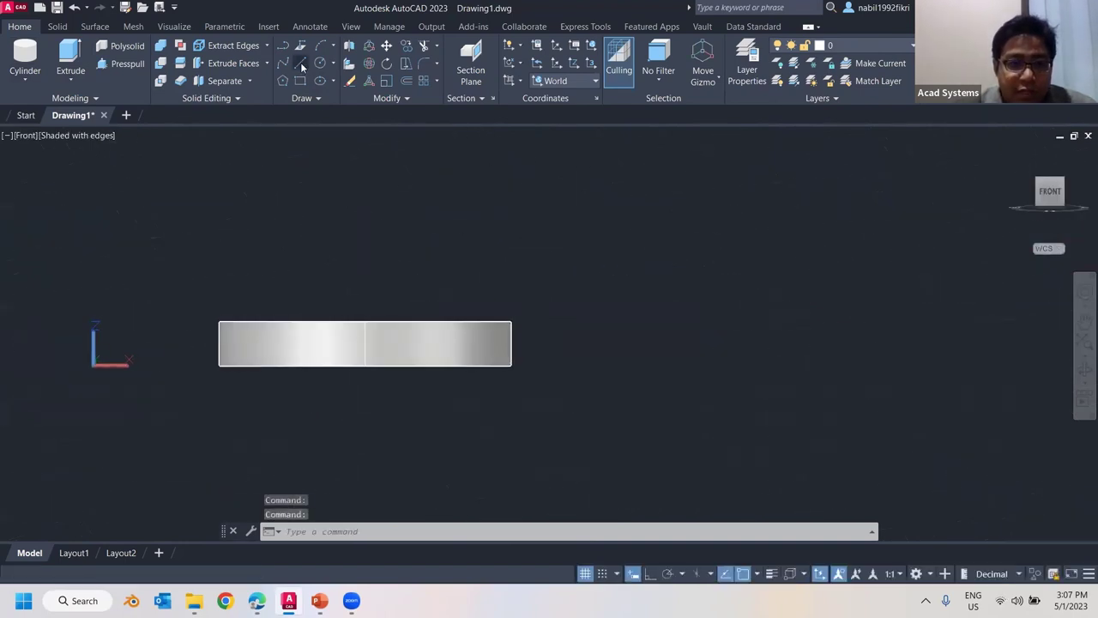
click(301, 65)
click(734, 274)
click(646, 370)
click(836, 367)
click(755, 232)
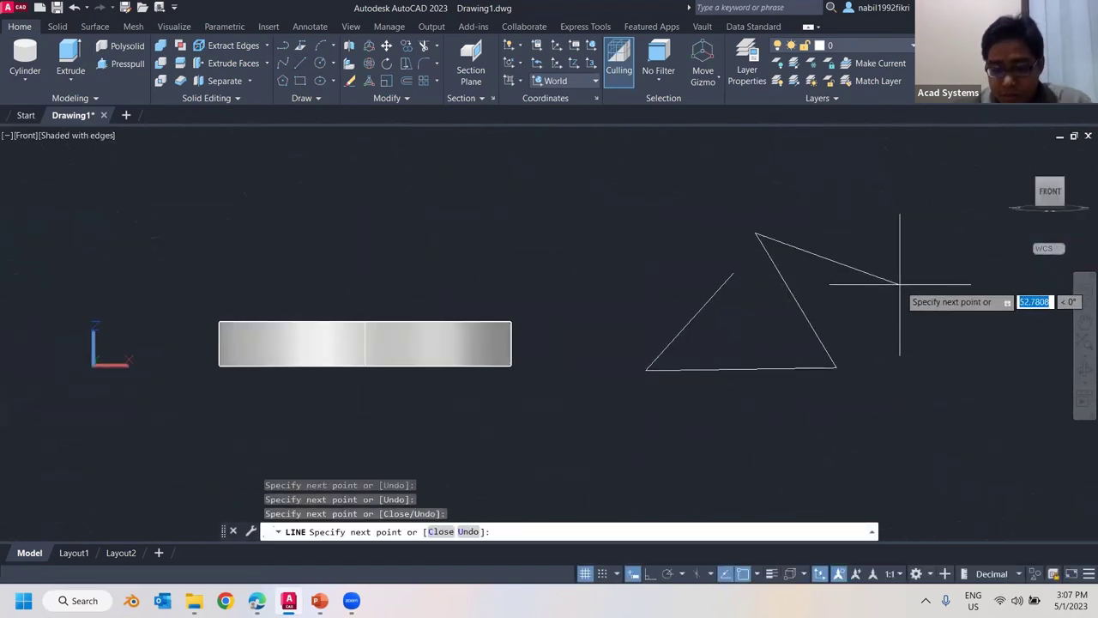
key(Escape)
- Erase the three freehand lines beside the cylinder
click(833, 417)
click(593, 200)
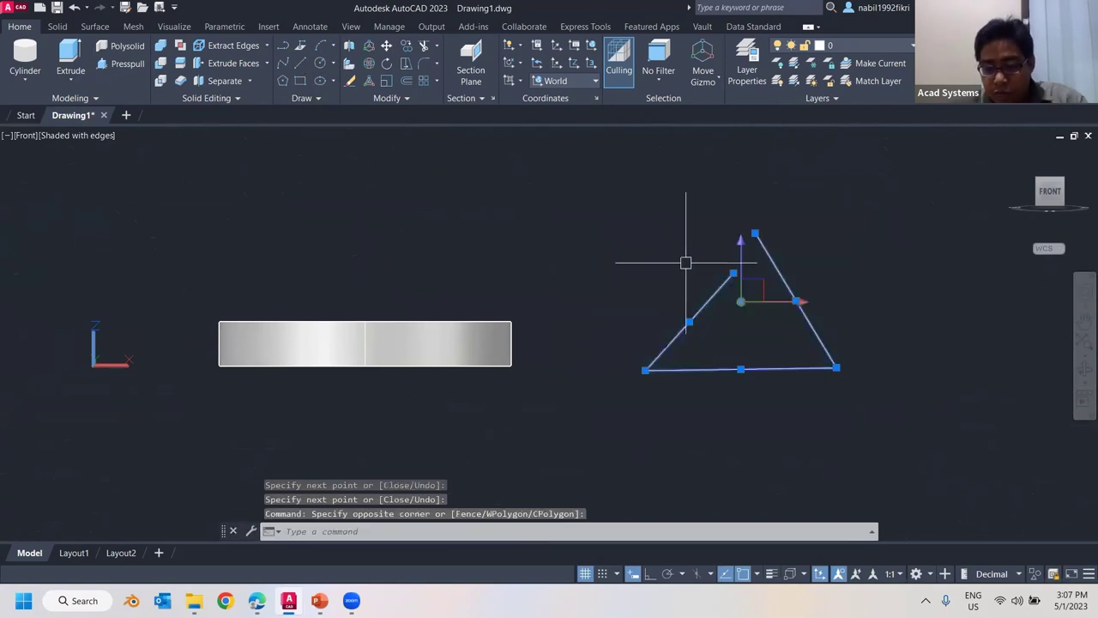
key(Delete)
- Draw a chain of six connected lines freehand beside the cylinder in an angled 3D view
shift+middle_drag(692, 272, 678, 314)
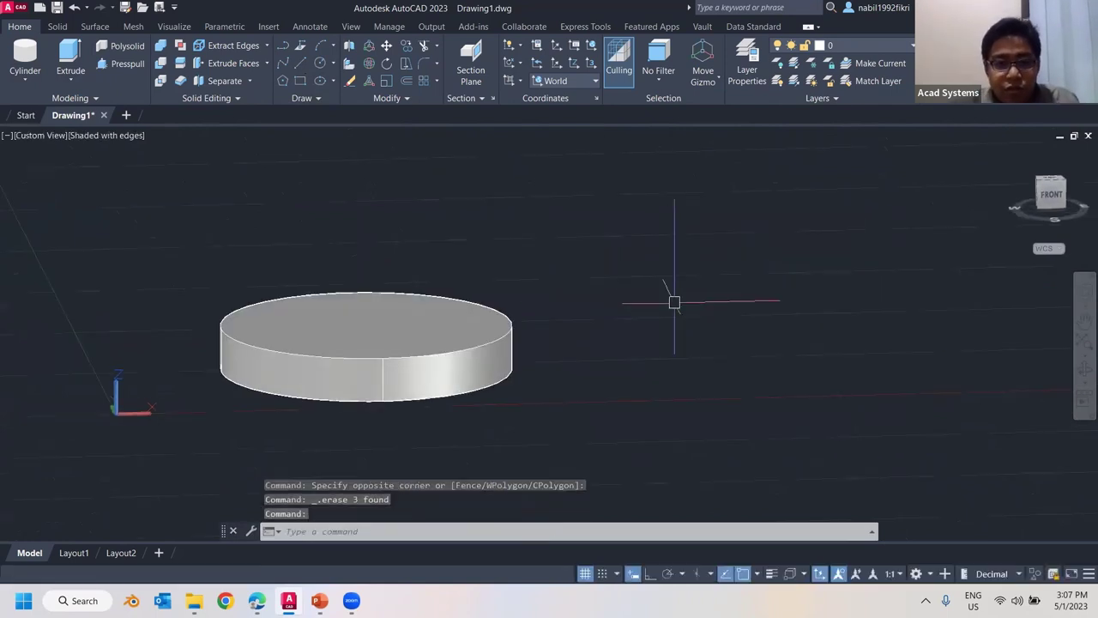
click(305, 58)
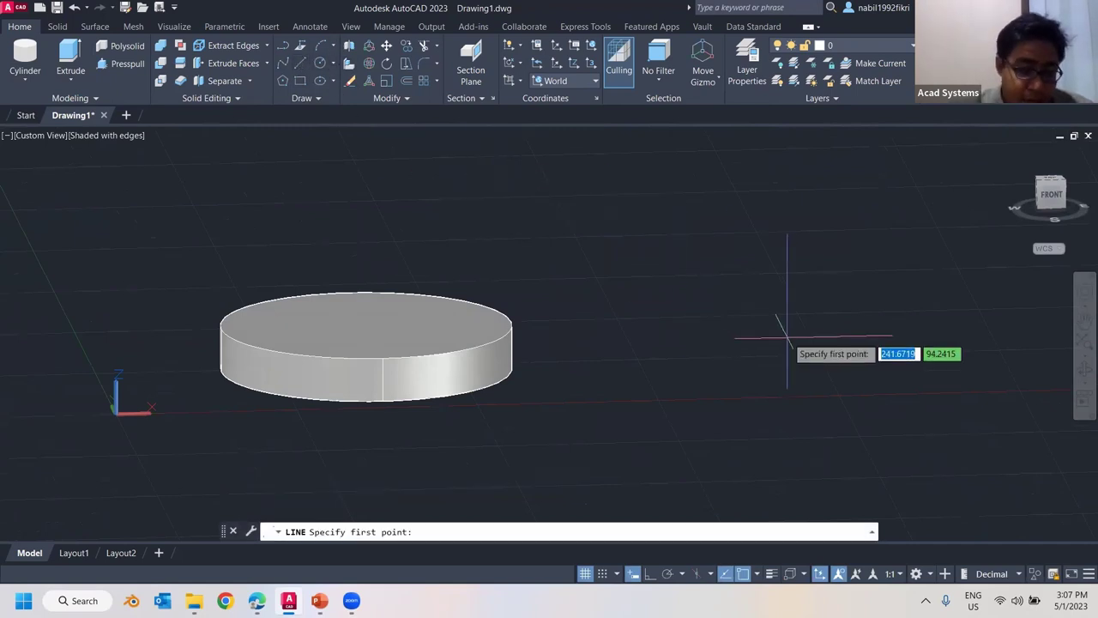
click(701, 343)
click(592, 216)
click(796, 244)
click(765, 393)
click(597, 400)
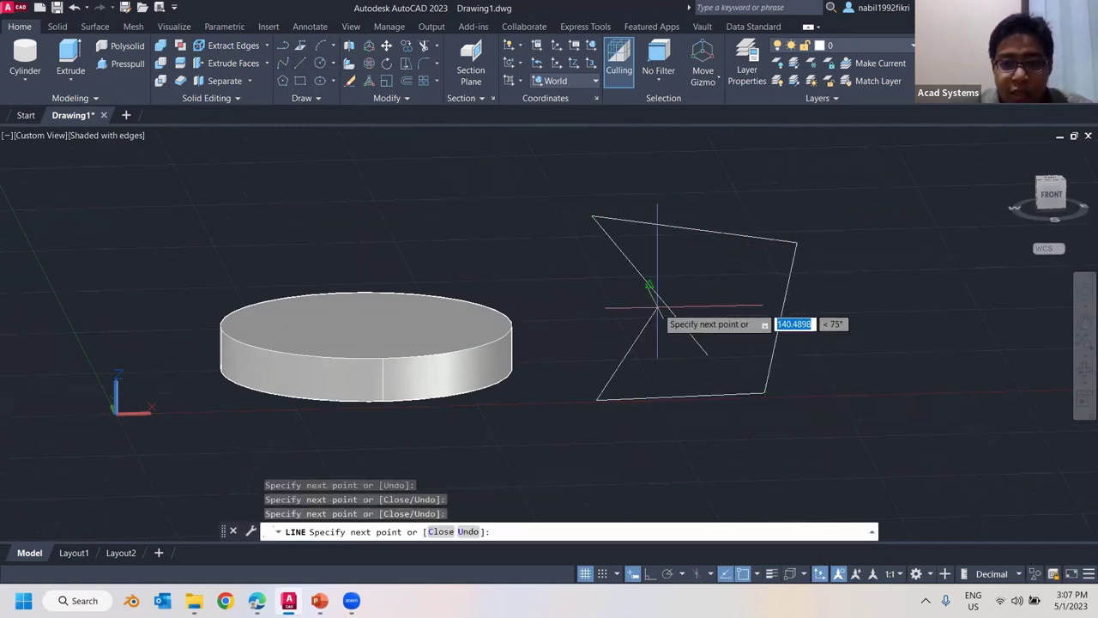
click(649, 286)
click(729, 290)
key(Return)
- Set the viewport to the Top view with the cylinder and the line chain in sight
mouse_move(834, 326)
shift+middle_down()
mouse_move(798, 303)
mouse_move(809, 370)
shift+middle_up()
click(1050, 183)
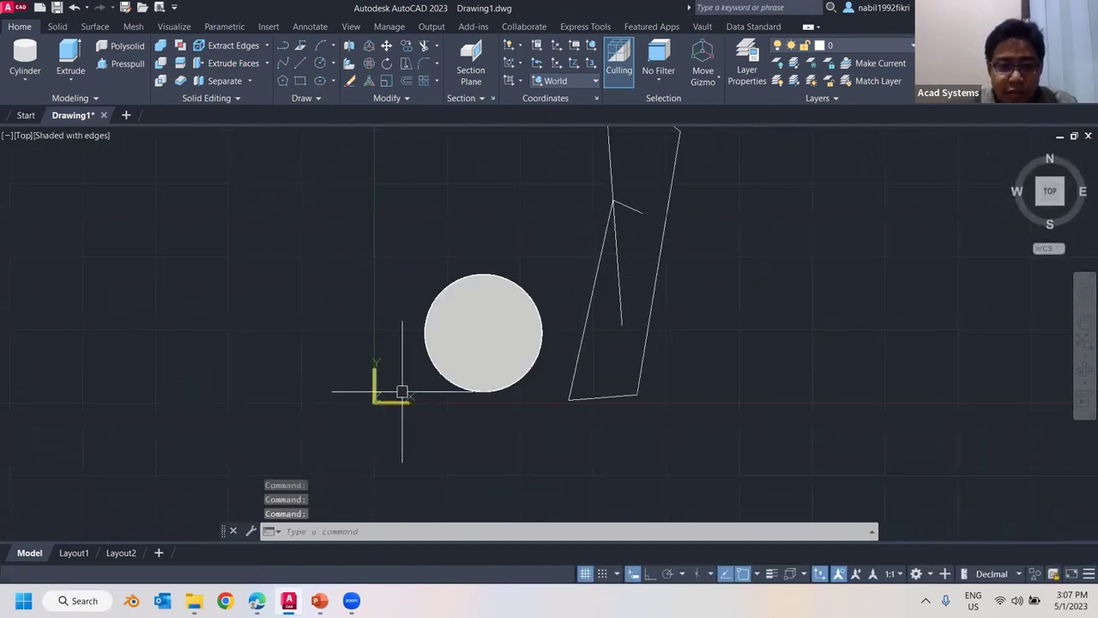
middle_drag(681, 340, 657, 378)
scroll(677, 364, down, 3)
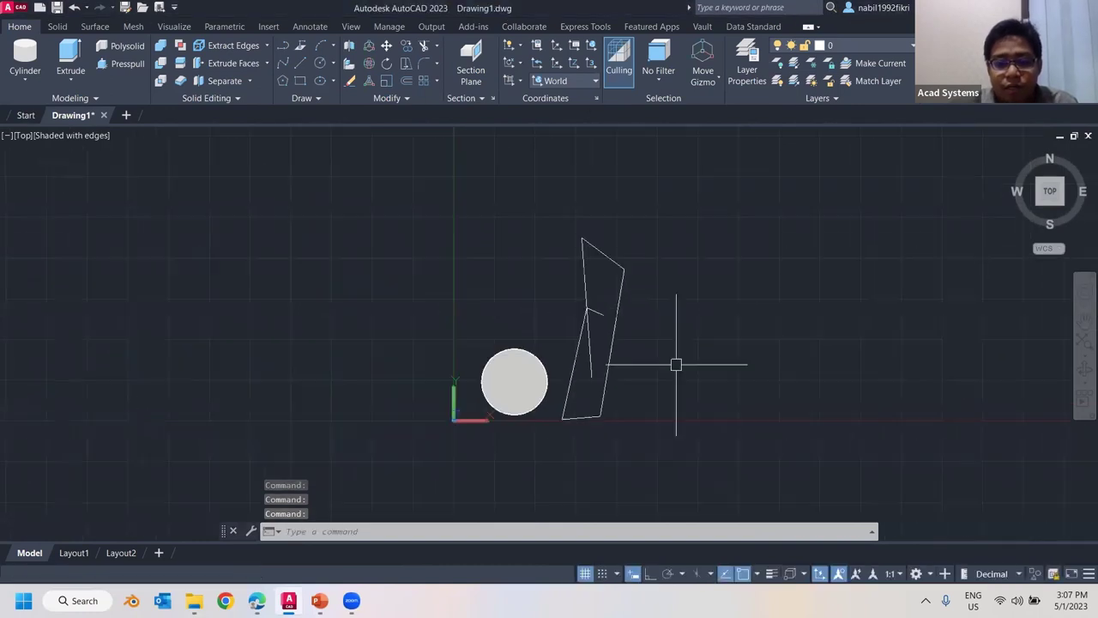
- Erase the whole chain of six lines next to the cylinder
click(691, 460)
click(558, 225)
key(Delete)
- Draw a six-sided polygon inscribed in a circle of radius 25 away from the cylinder, checking the valve drawing in PowerPoint for the radius
middle_drag(686, 332, 443, 316)
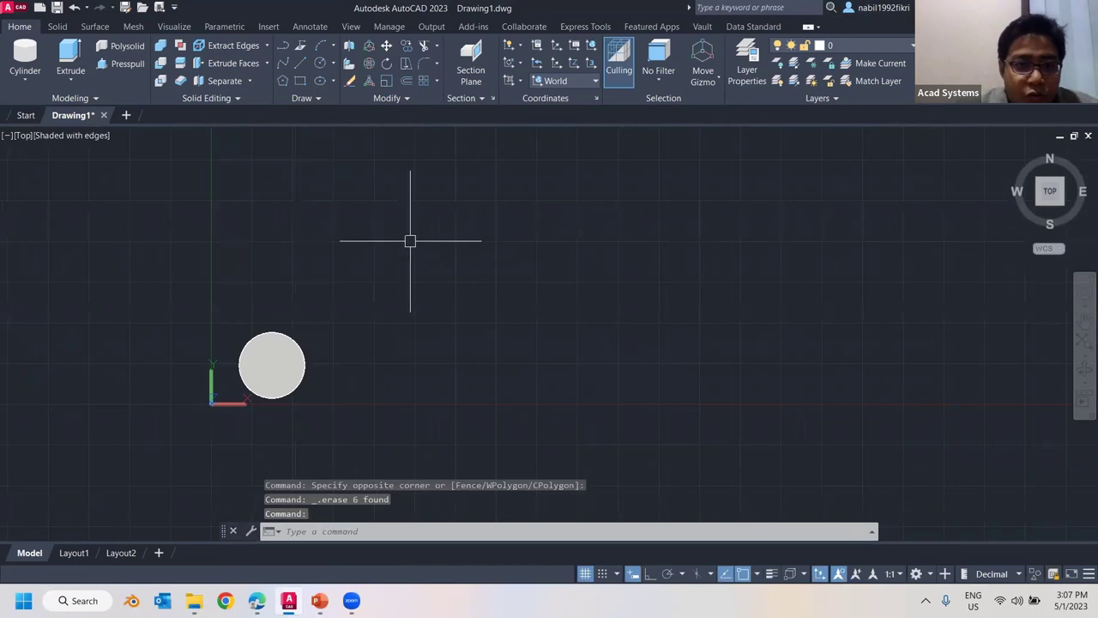
scroll(375, 393, up, 2)
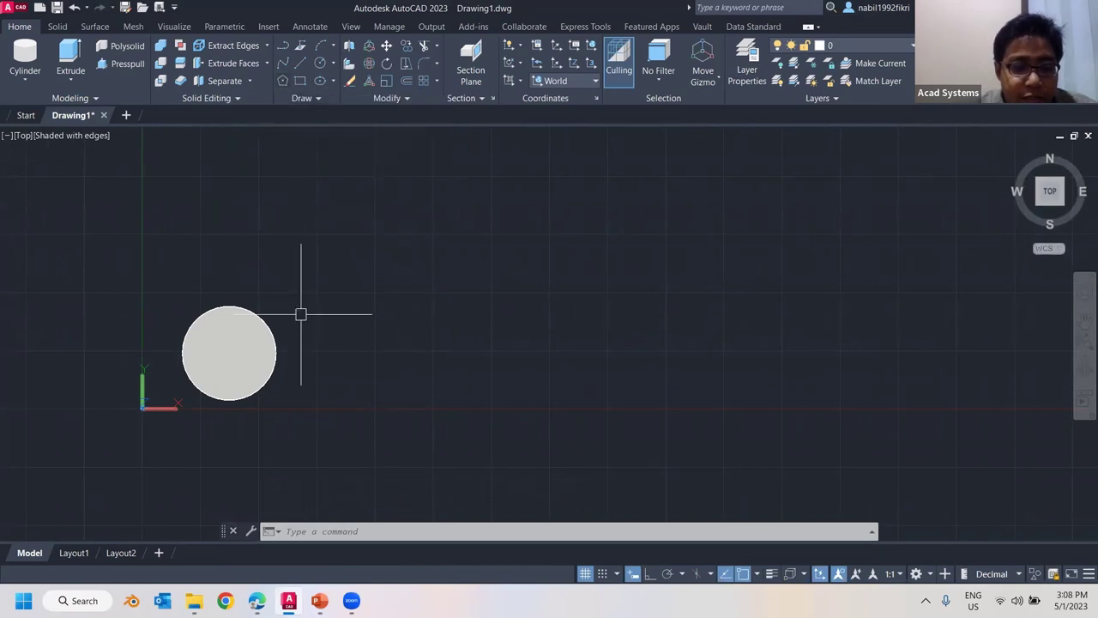
click(284, 82)
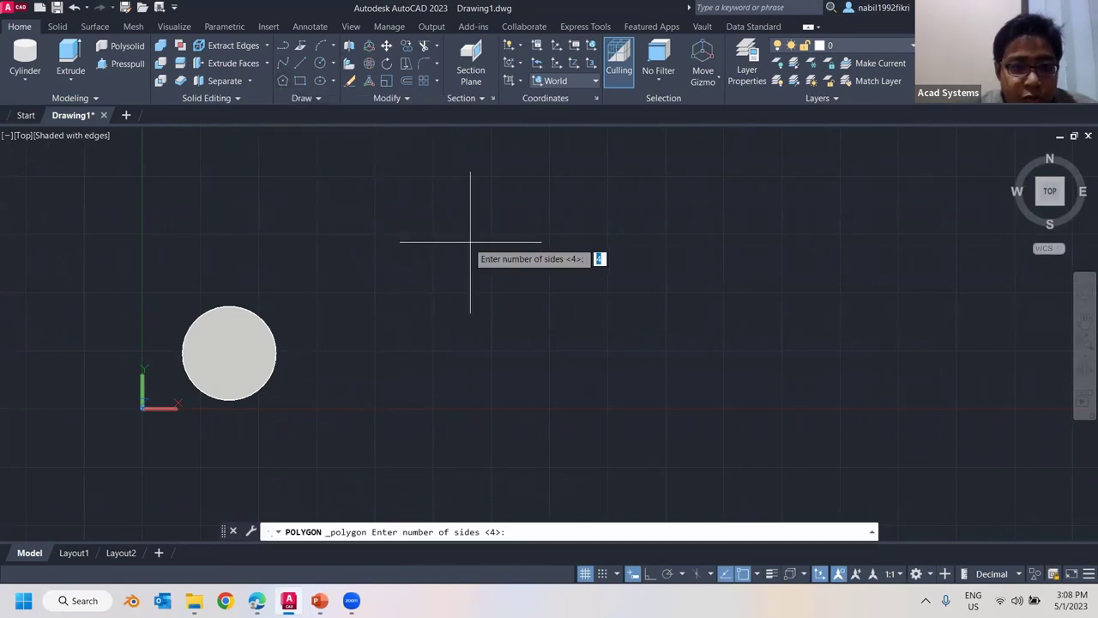
text(6)
key(Return)
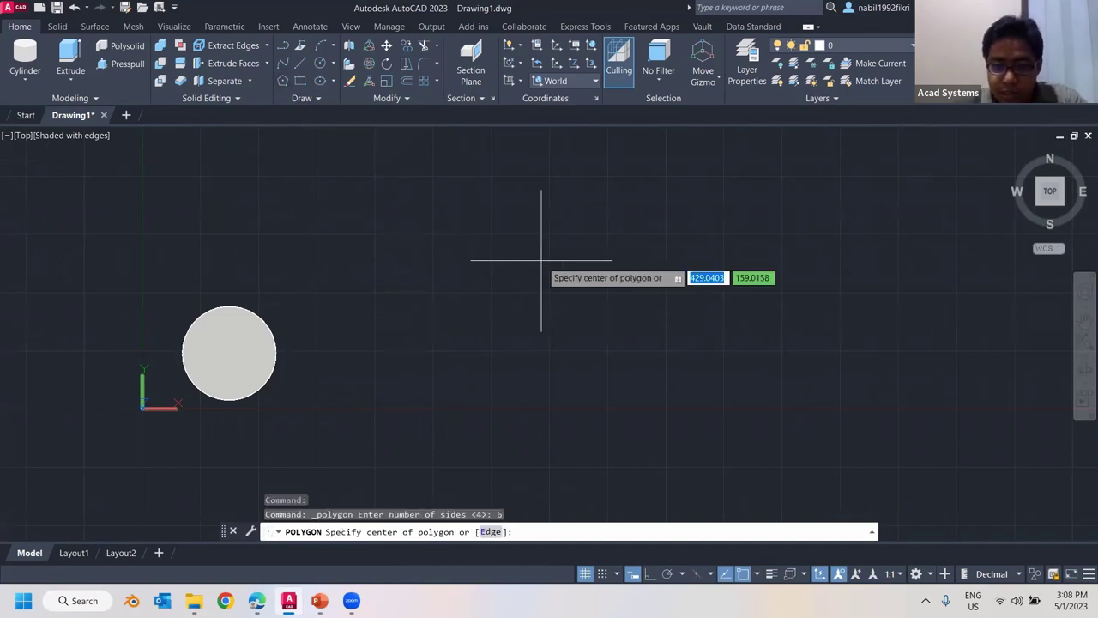
click(543, 223)
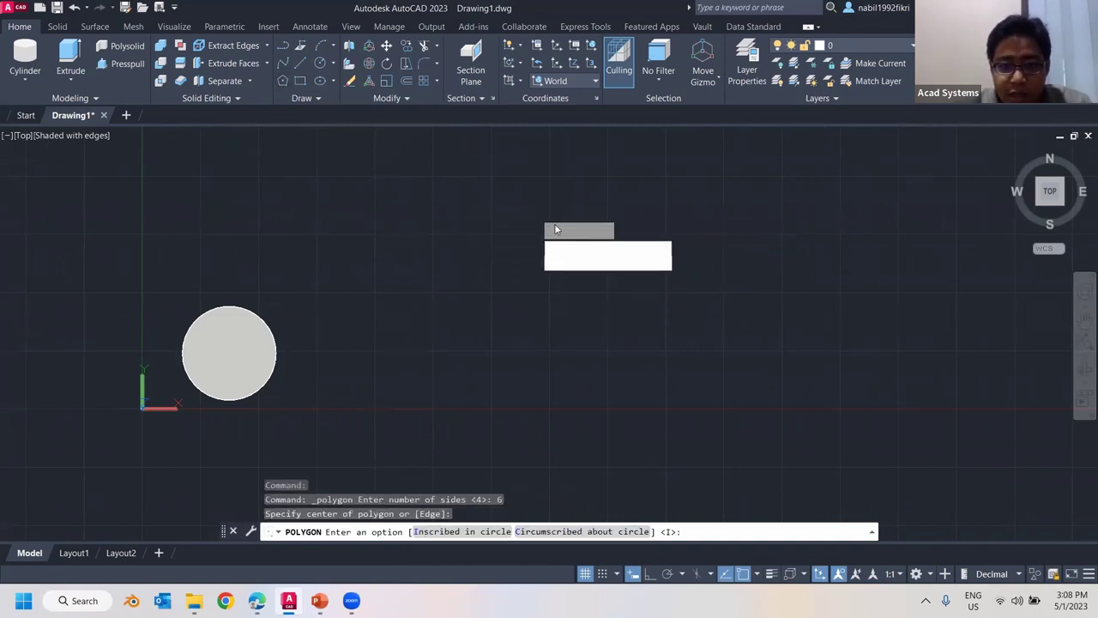
click(642, 252)
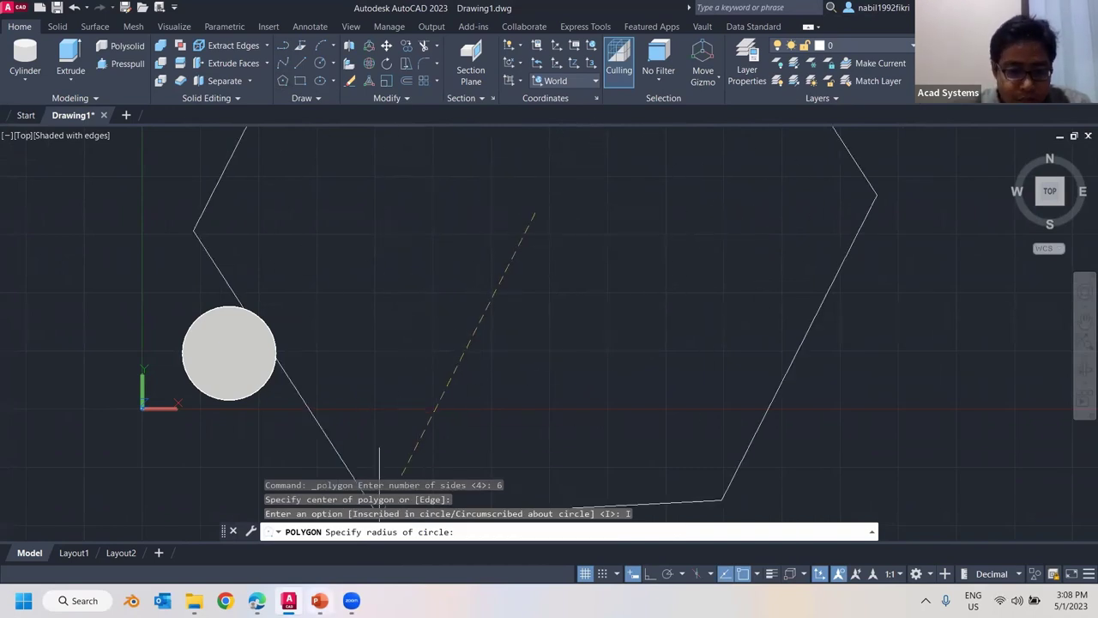
click(320, 601)
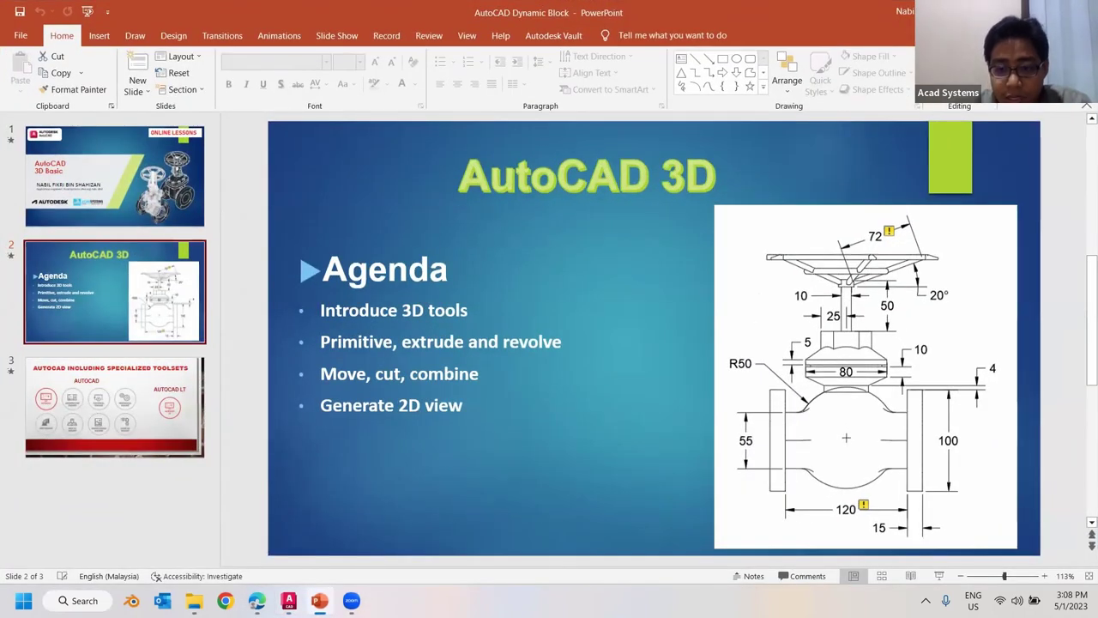
click(320, 601)
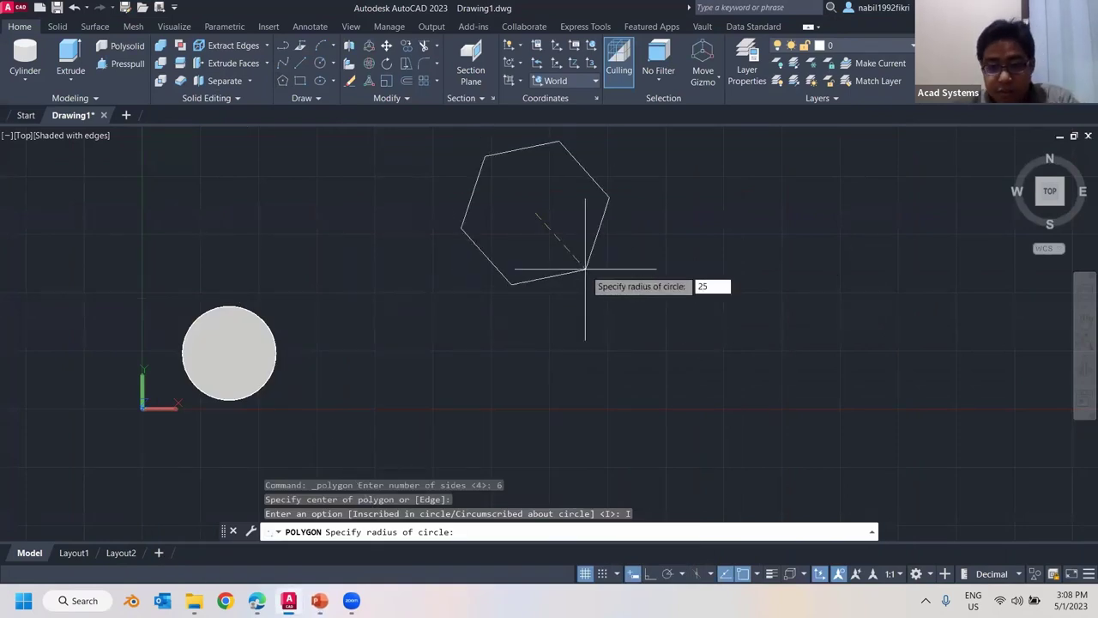
key(Return)
scroll(557, 196, up, 4)
middle_drag(511, 204, 419, 237)
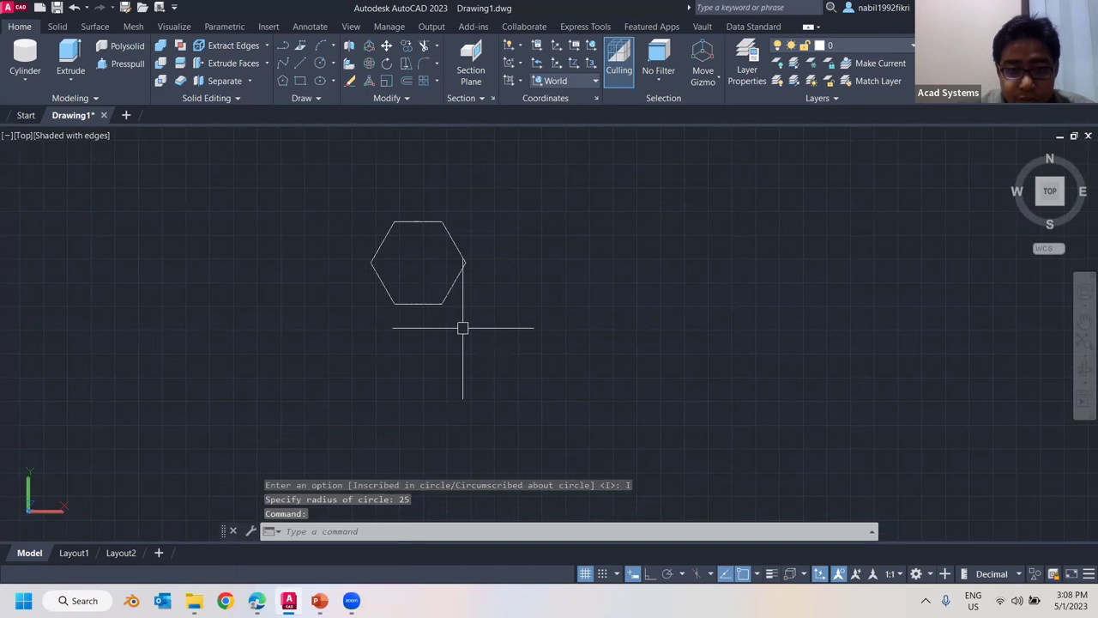
- View the hexagon from an angled 3D direction and select it to inspect whether it is a single object
scroll(674, 293, down, 3)
shift+middle_drag(516, 304, 489, 189)
shift+middle_drag(532, 280, 488, 375)
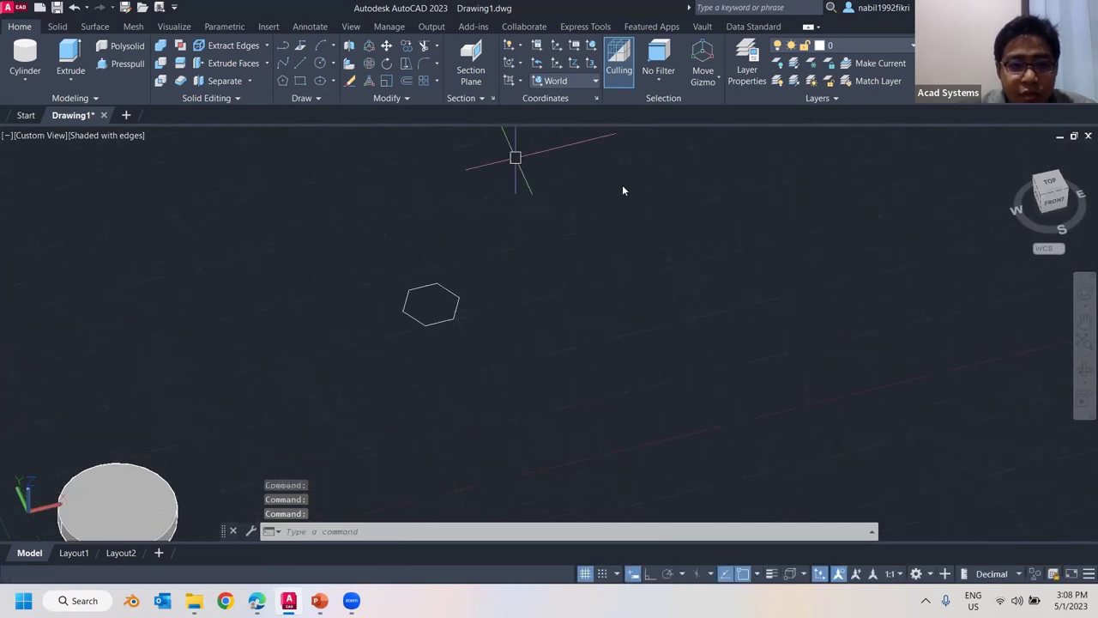
scroll(493, 206, up, 3)
middle_drag(480, 313, 647, 195)
click(569, 253)
scroll(569, 248, up, 3)
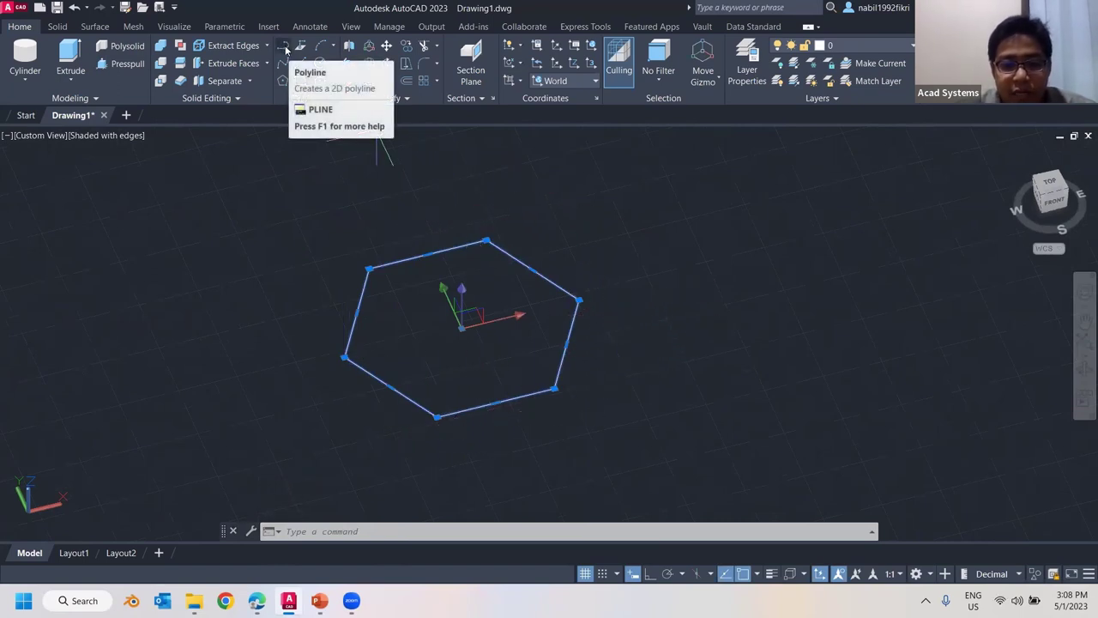
key(Escape)
- Explode the hexagon into separate lines and check one side by selecting it
click(420, 256)
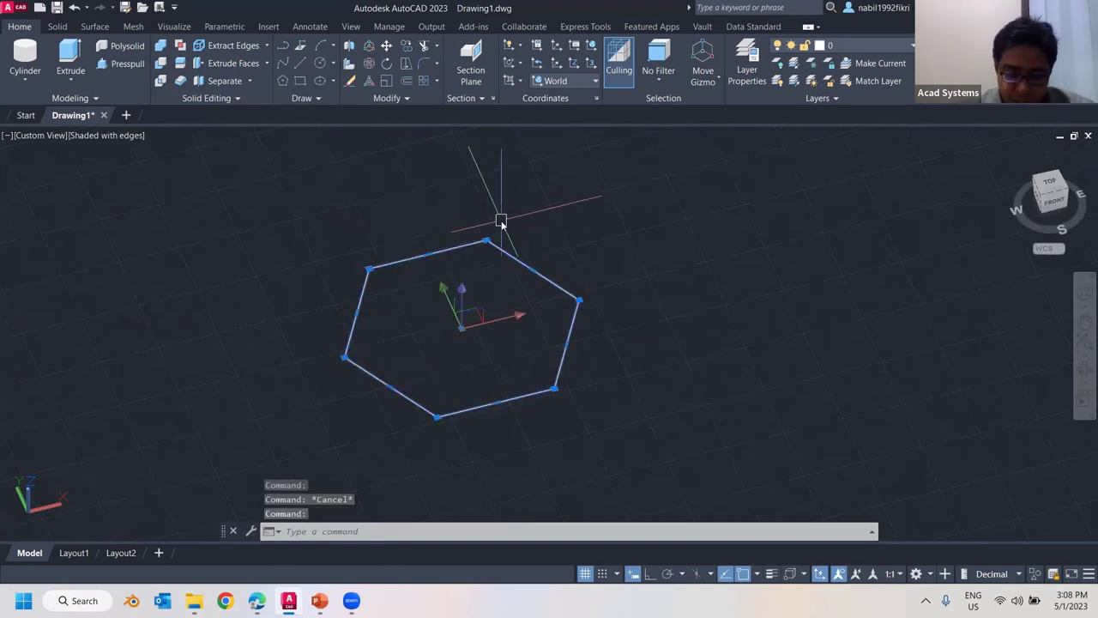
key(Return)
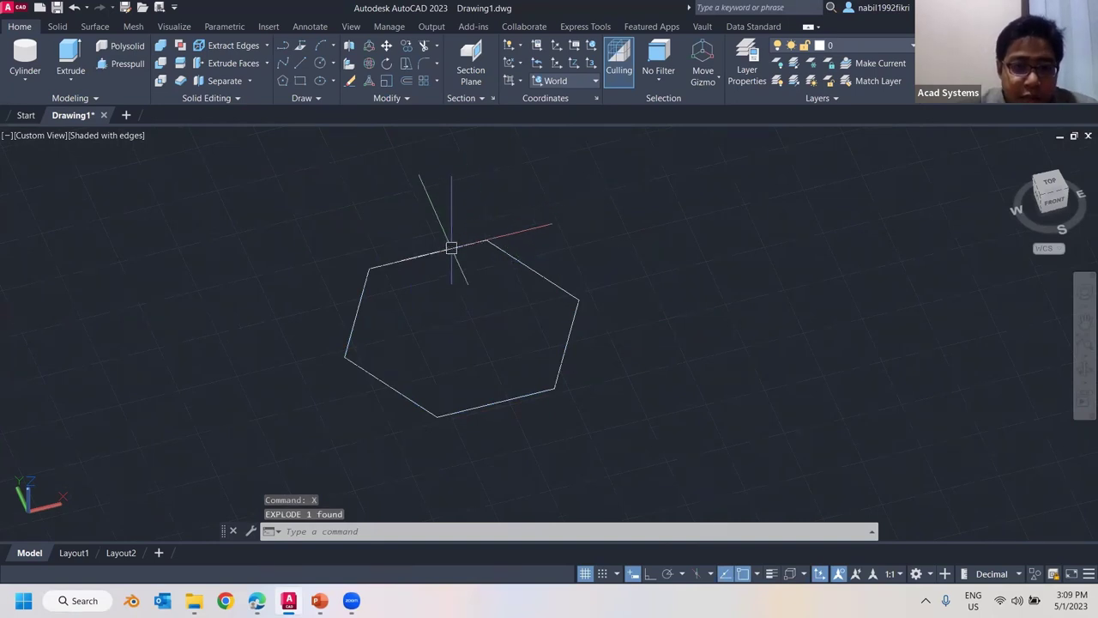
click(471, 244)
key(Escape)
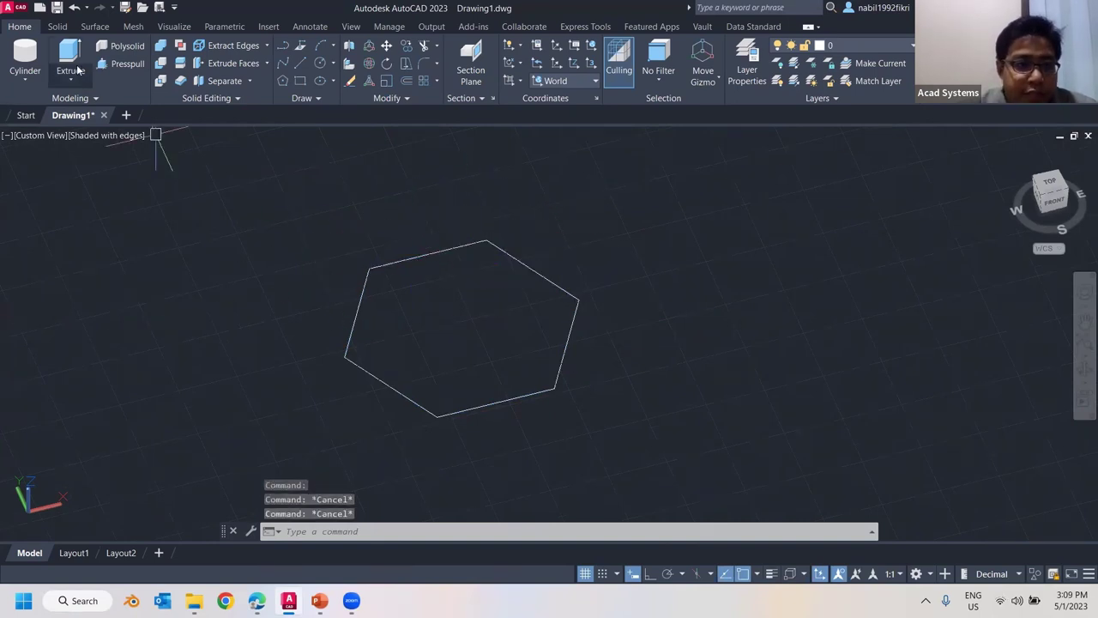
- Try to extrude the six separate hexagon lines together
click(70, 62)
click(296, 221)
click(650, 453)
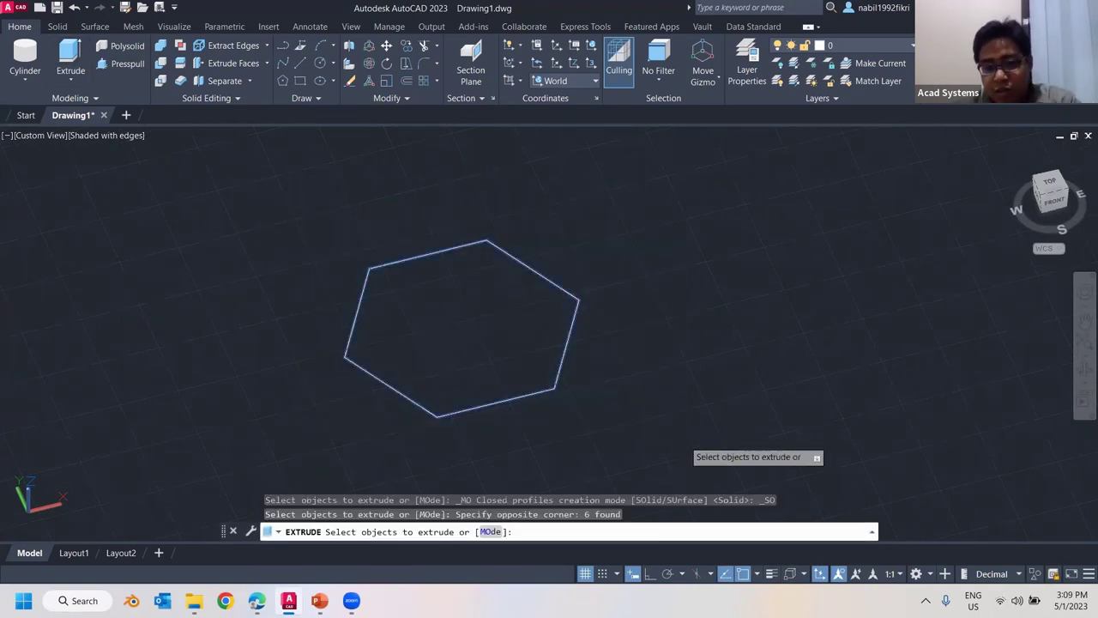
key(Return)
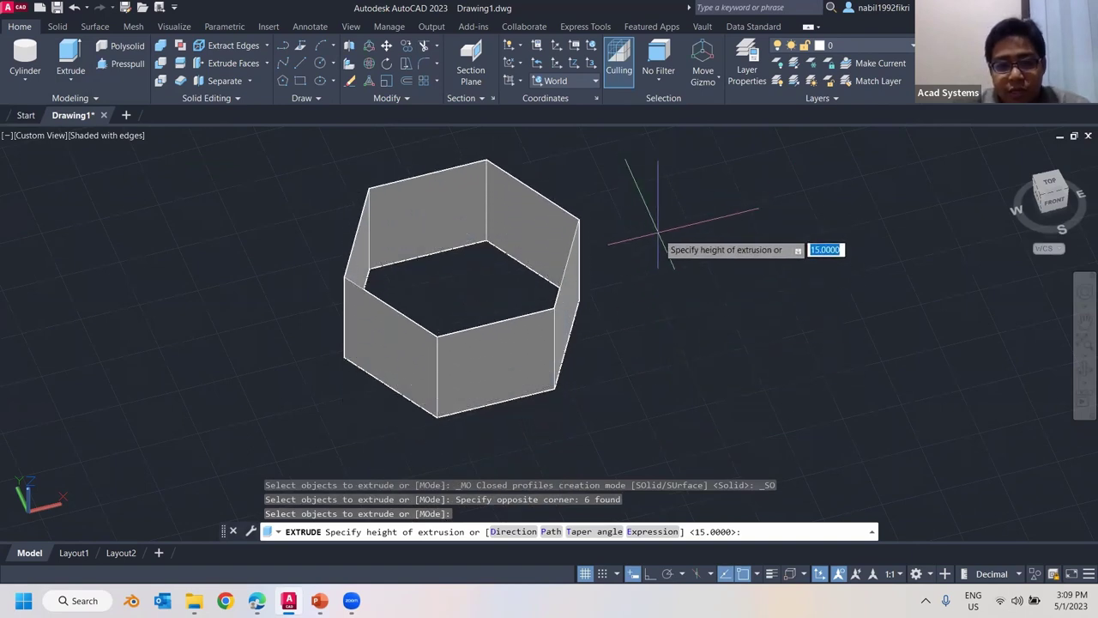
key(Escape)
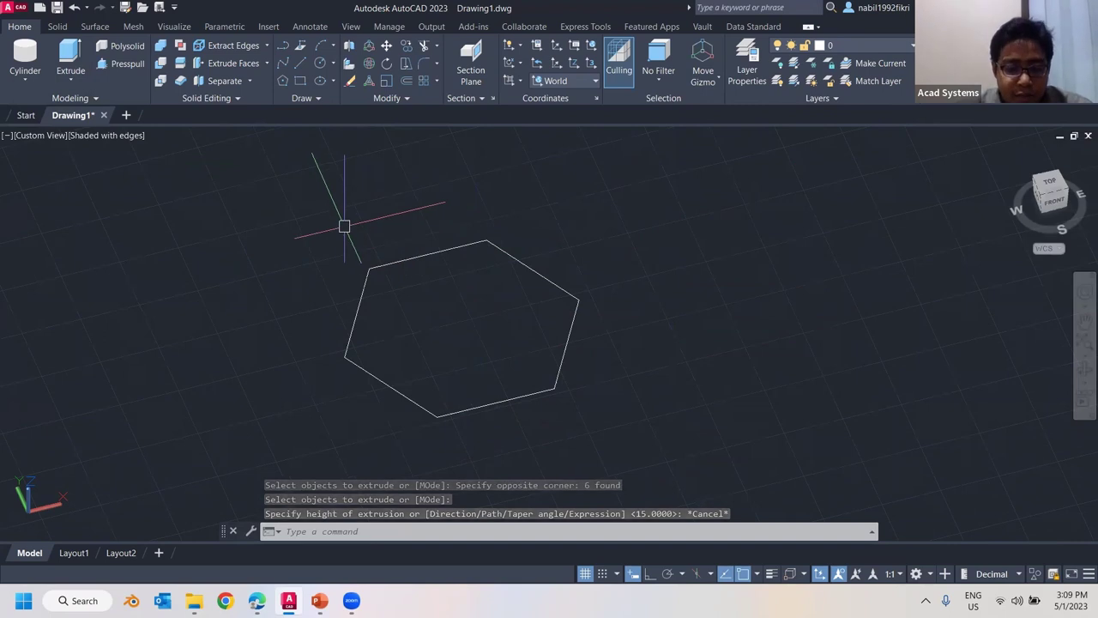
- Join the six hexagon lines into one closed polyline and check it by selecting it
text(jo)
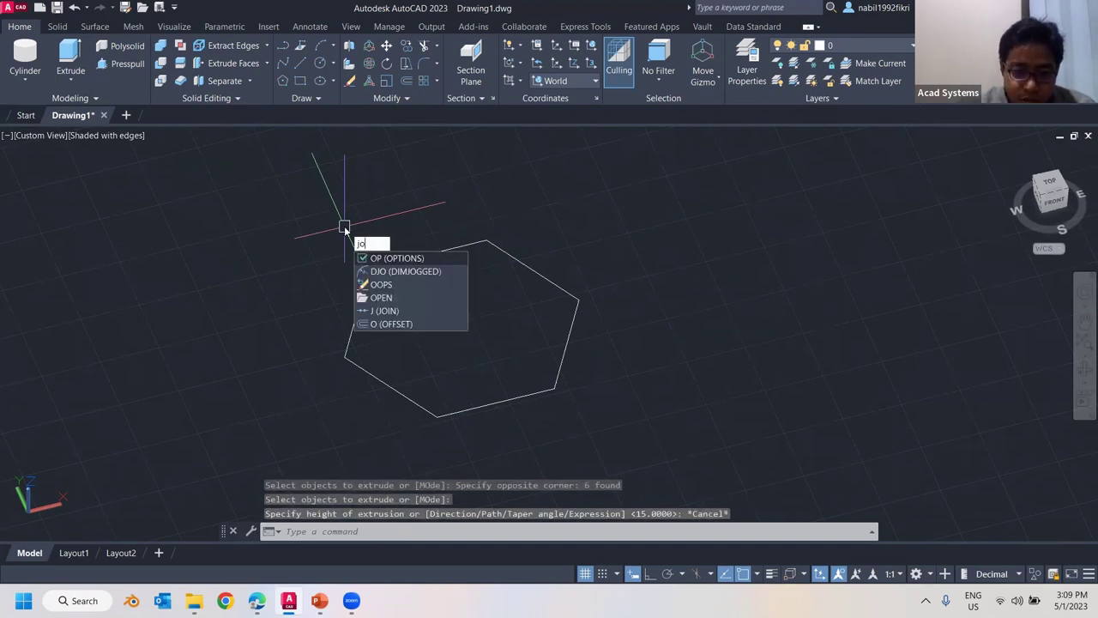
text(pin)
key(Return)
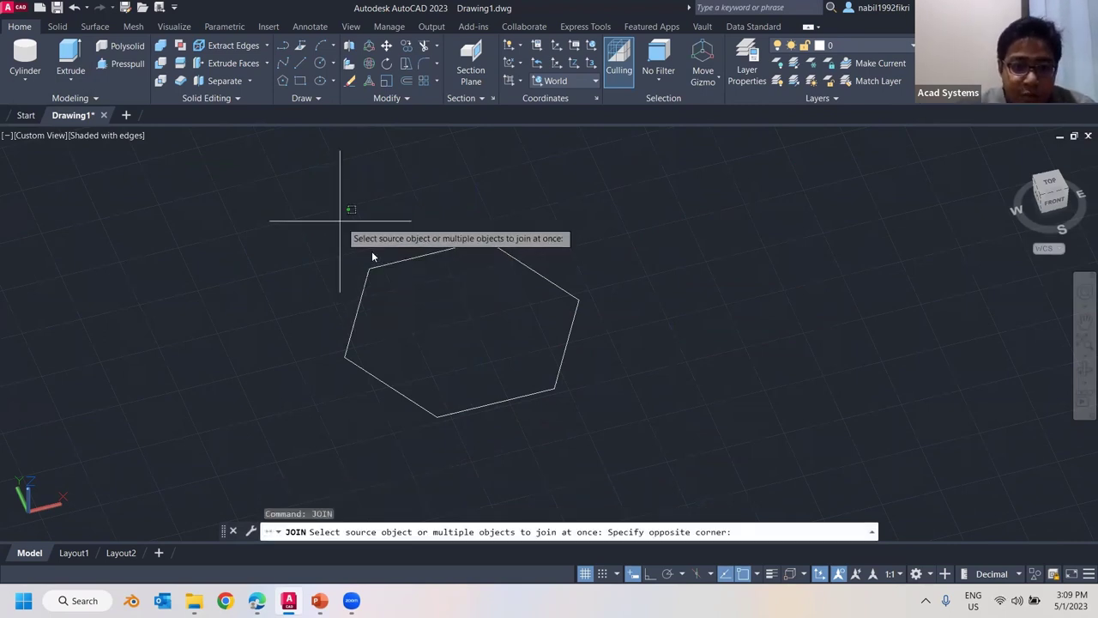
click(622, 438)
key(Return)
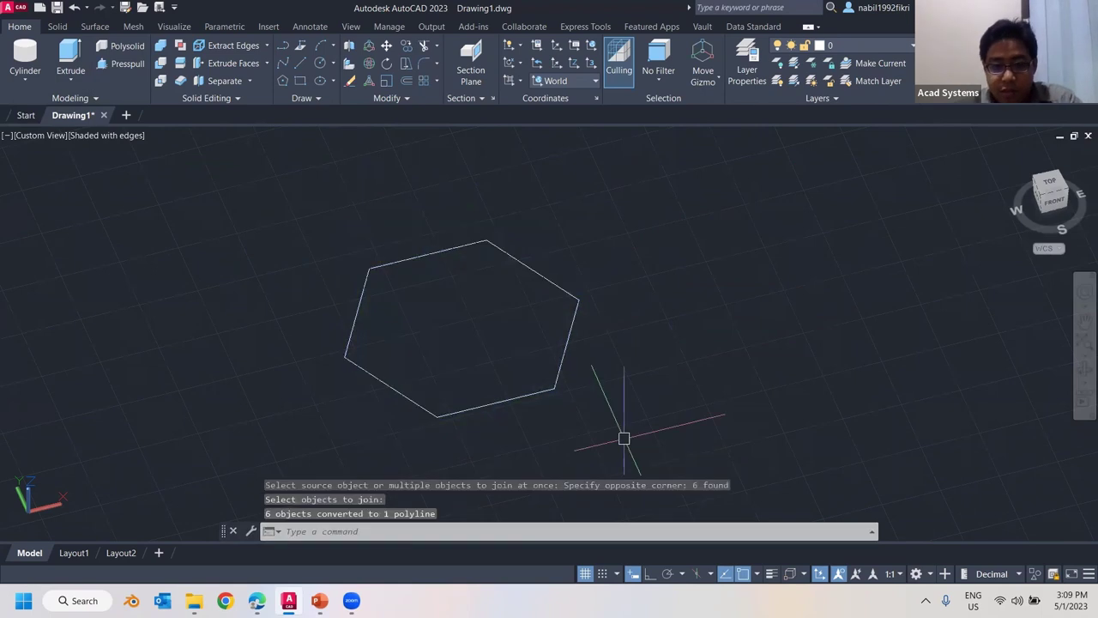
click(581, 319)
key(Escape)
key(Escape)
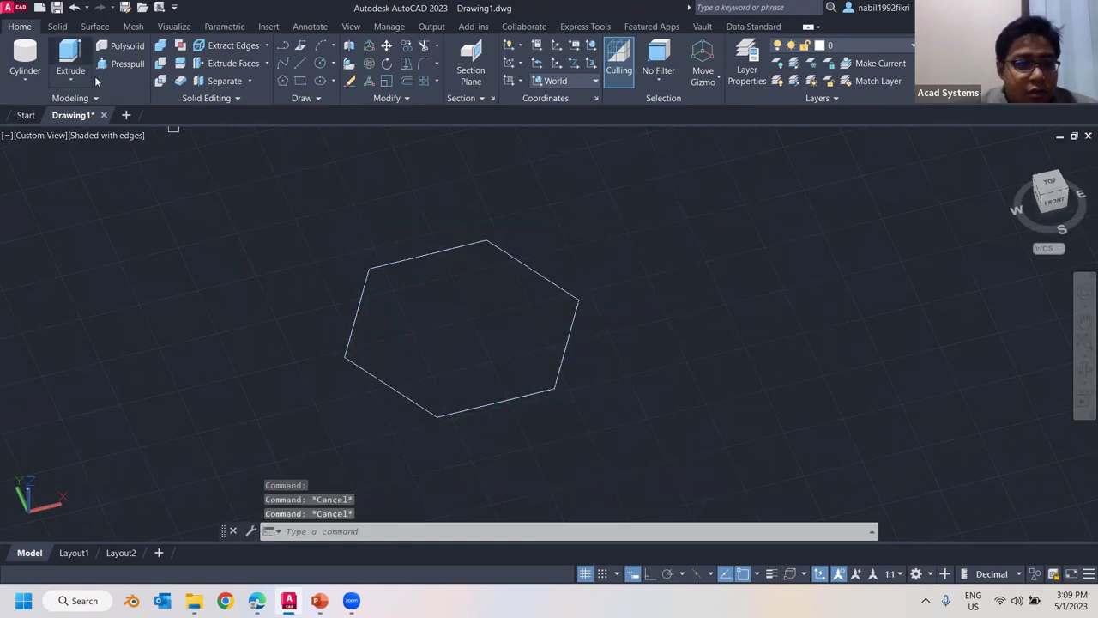
- Extrude the joined hexagon into a solid with a height of 120, checking the length in the reference drawing in PowerPoint
click(70, 64)
click(363, 294)
key(Return)
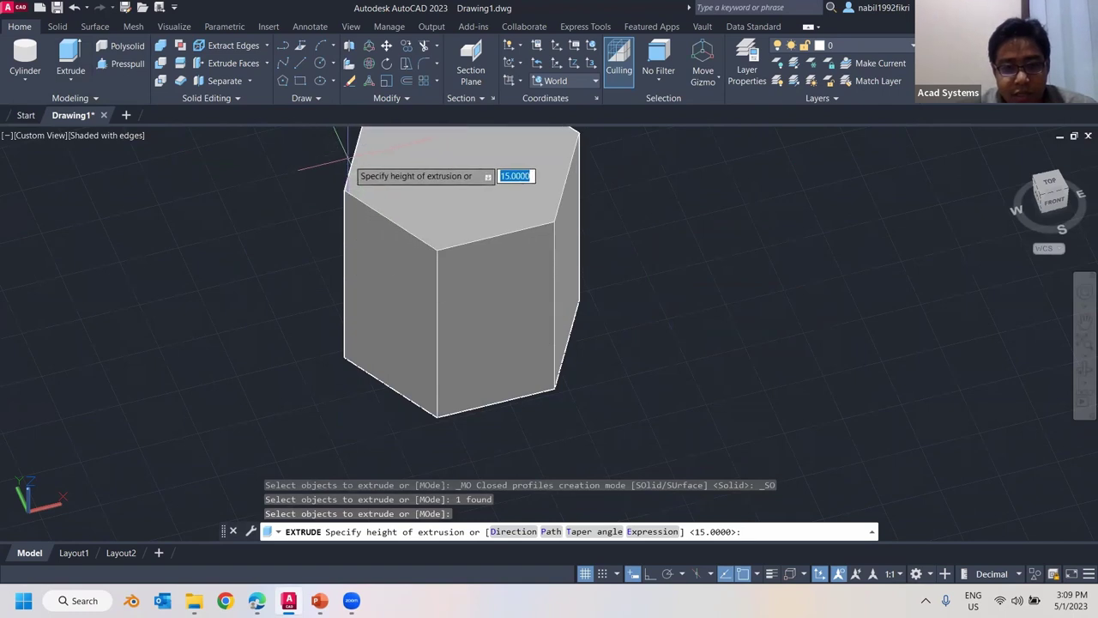
click(319, 601)
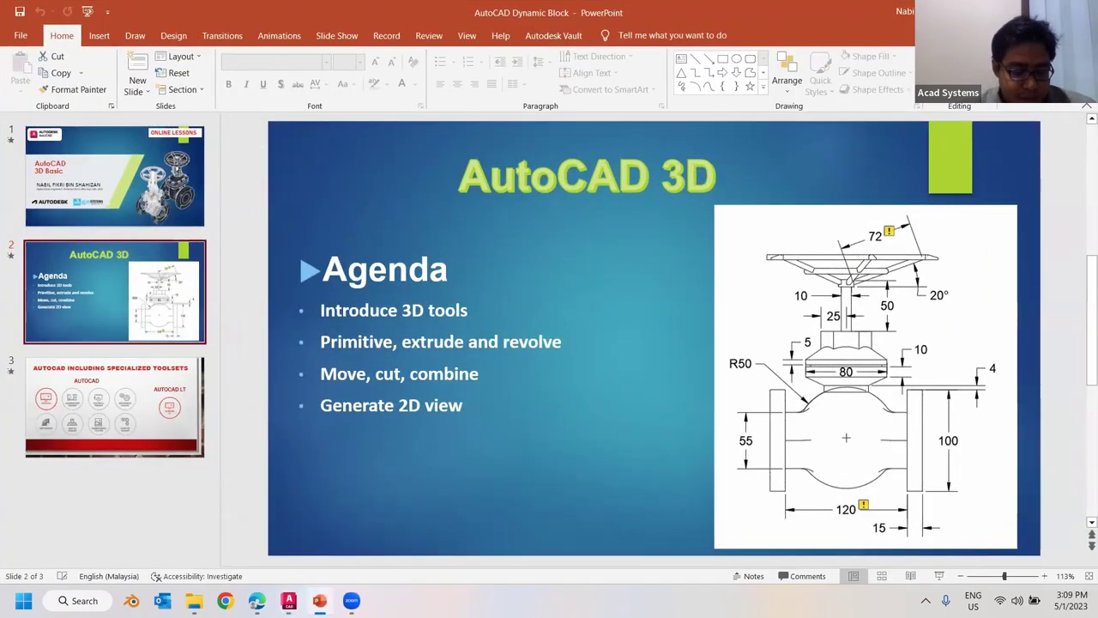
key(super+Down)
key(alt+Tab)
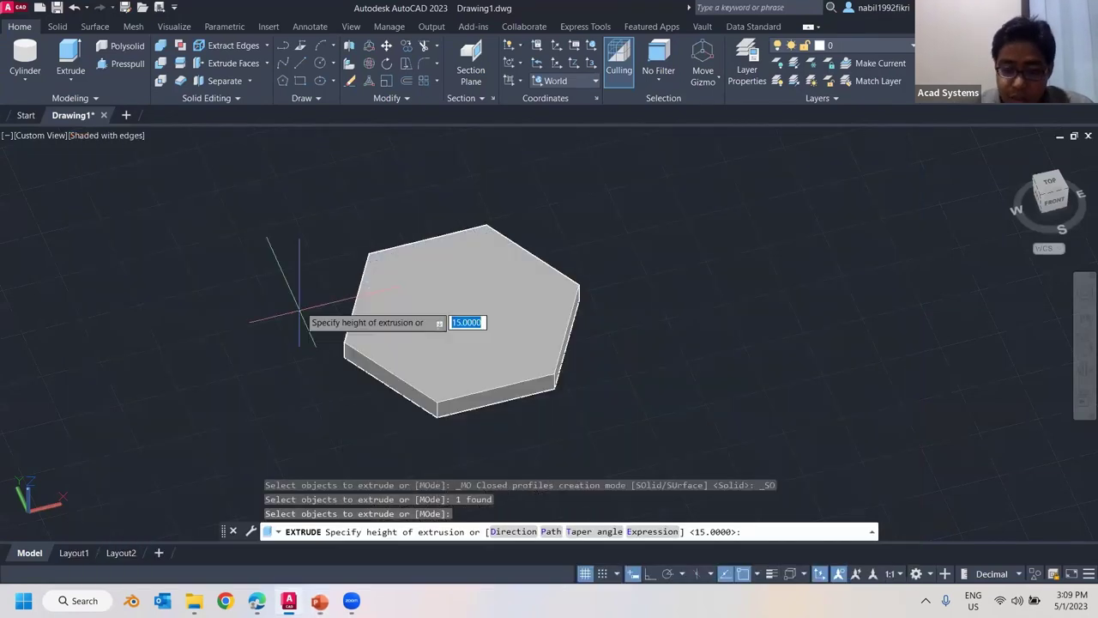
text(120)
key(Return)
key(Escape)
scroll(519, 275, down, 5)
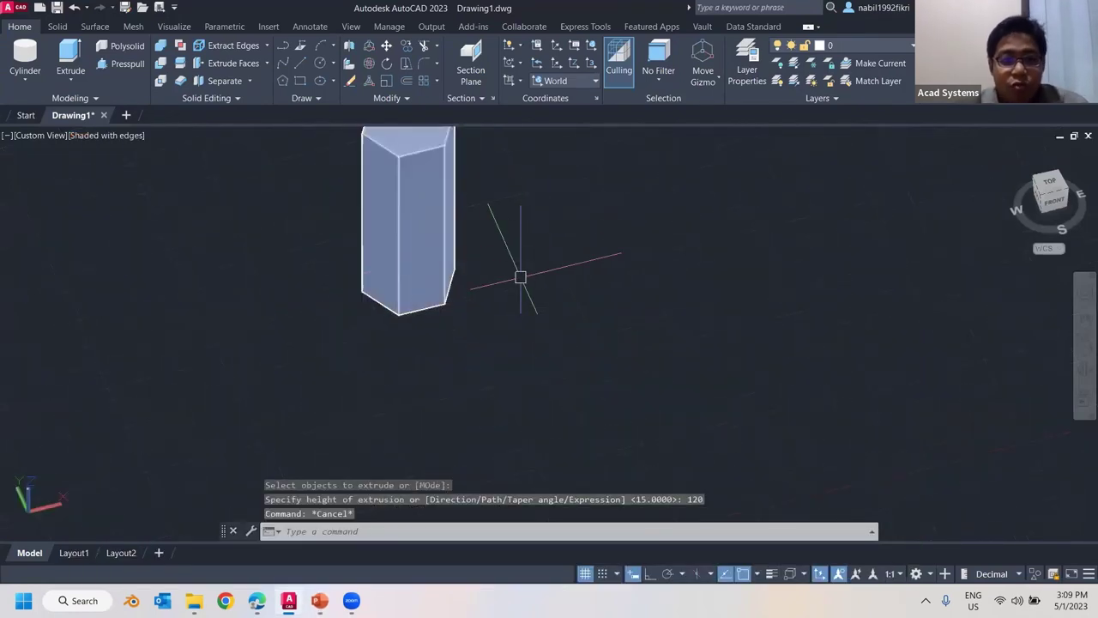
scroll(493, 302, up, 3)
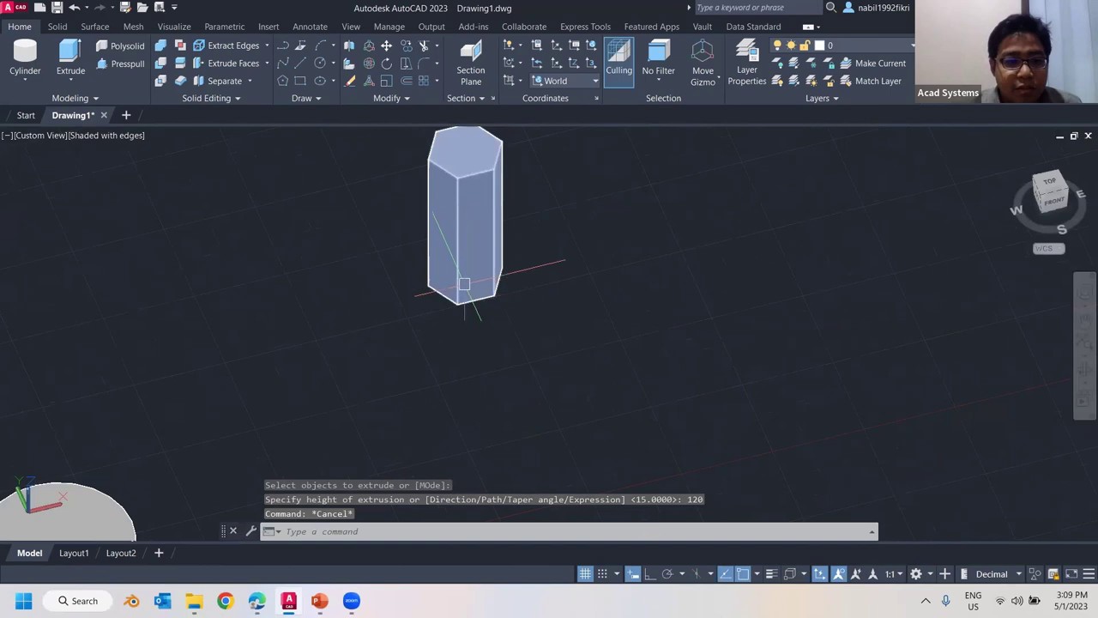
scroll(467, 288, down, 3)
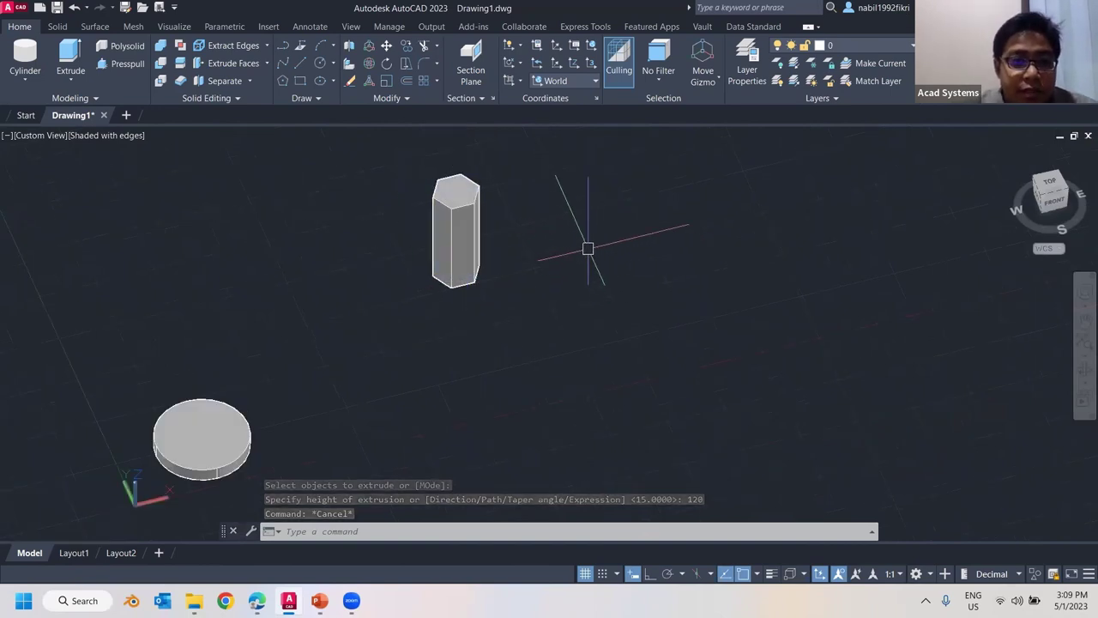
scroll(466, 248, up, 2)
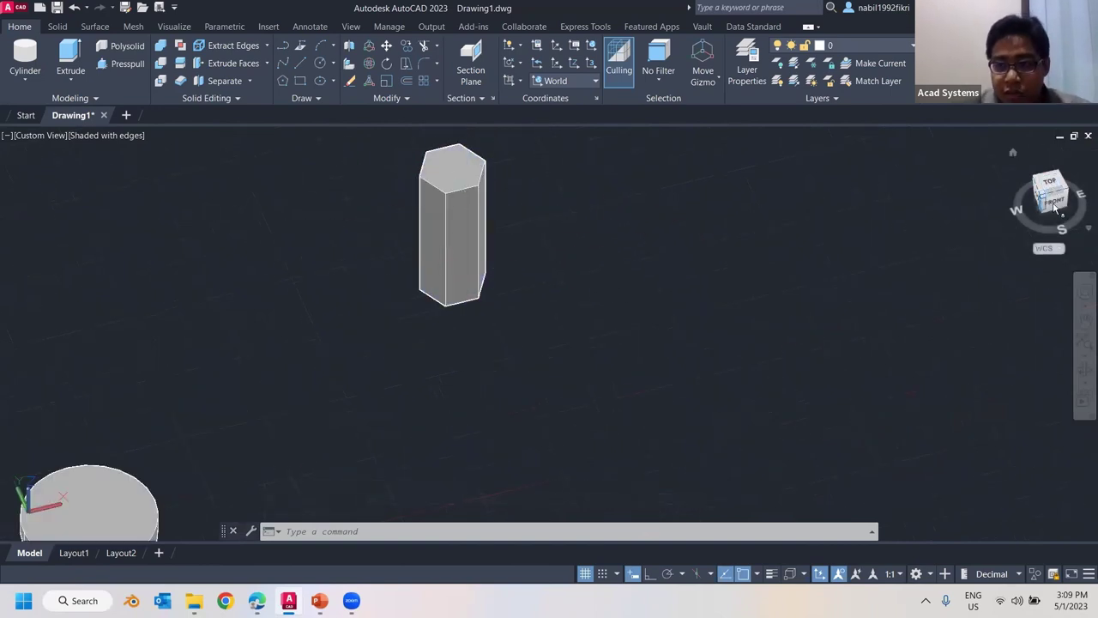
- Shift the hexagonal prism along the X axis, away from the disc, using 3D Move
click(1052, 200)
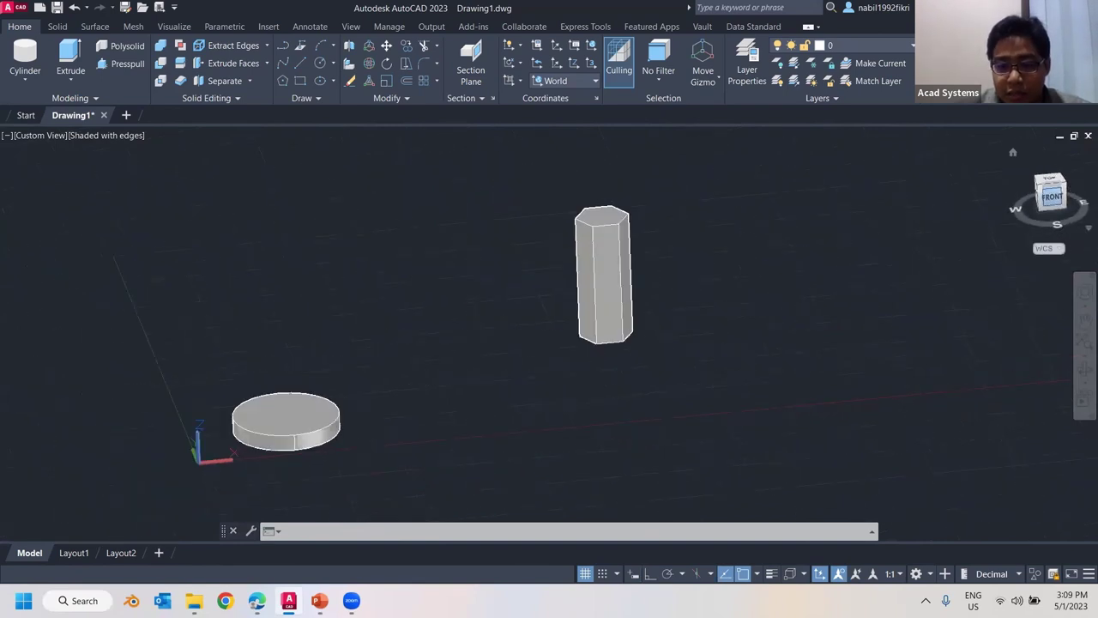
shift+middle_drag(768, 354, 483, 352)
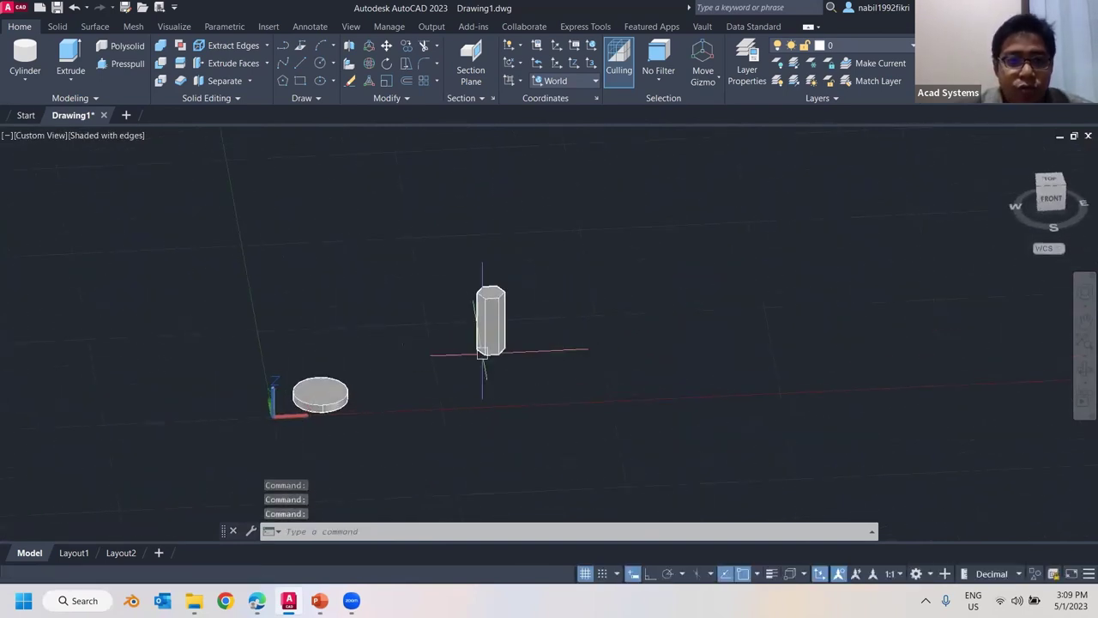
click(372, 65)
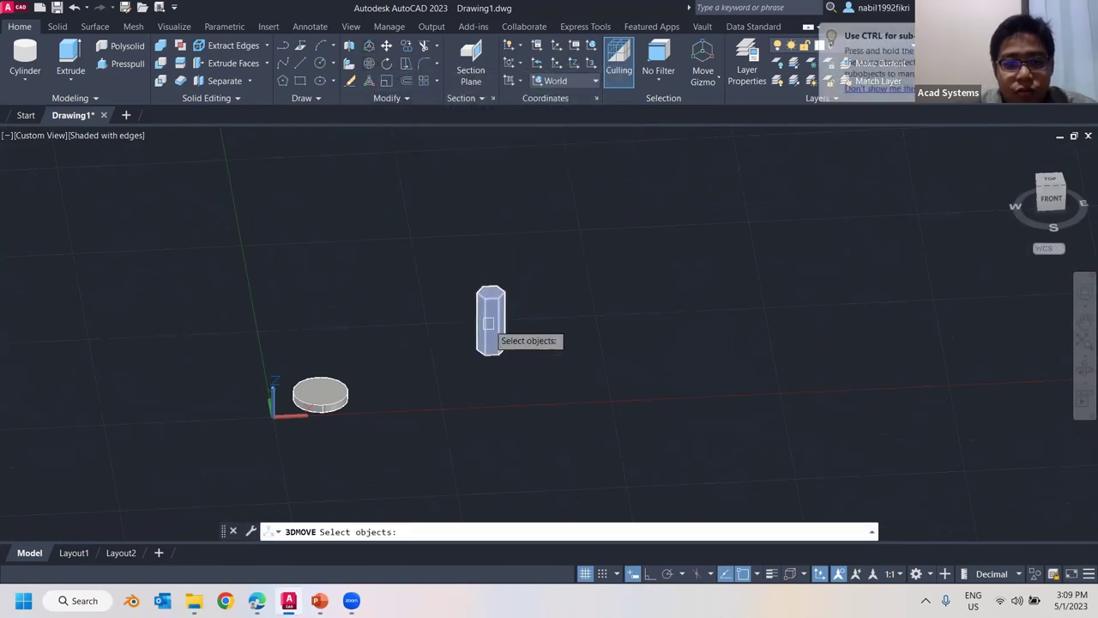
scroll(442, 326, up, 3)
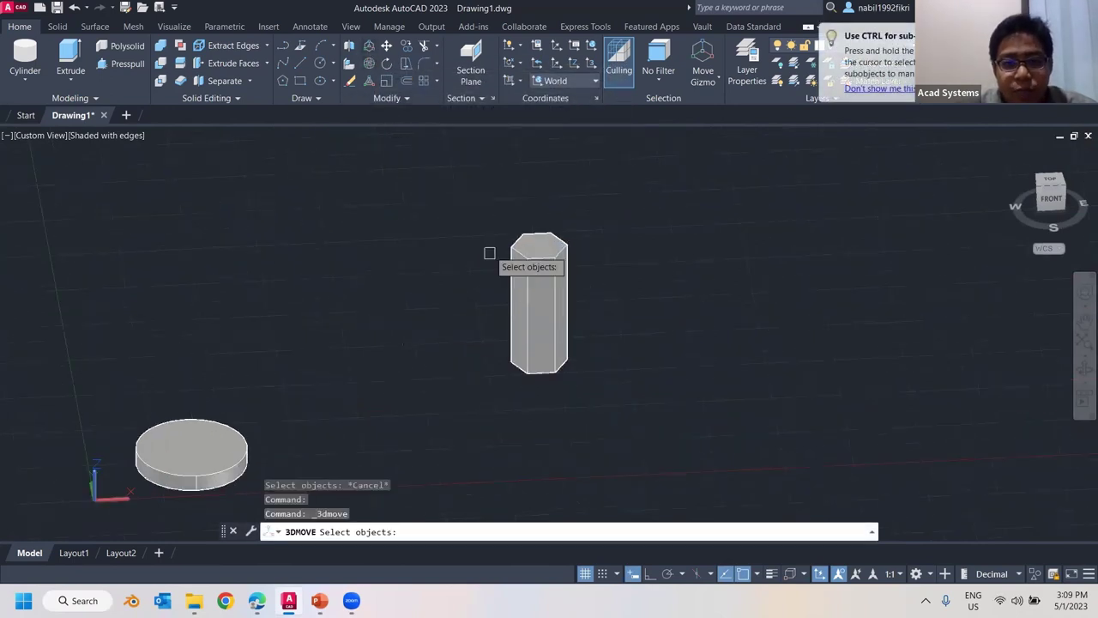
click(520, 327)
key(Return)
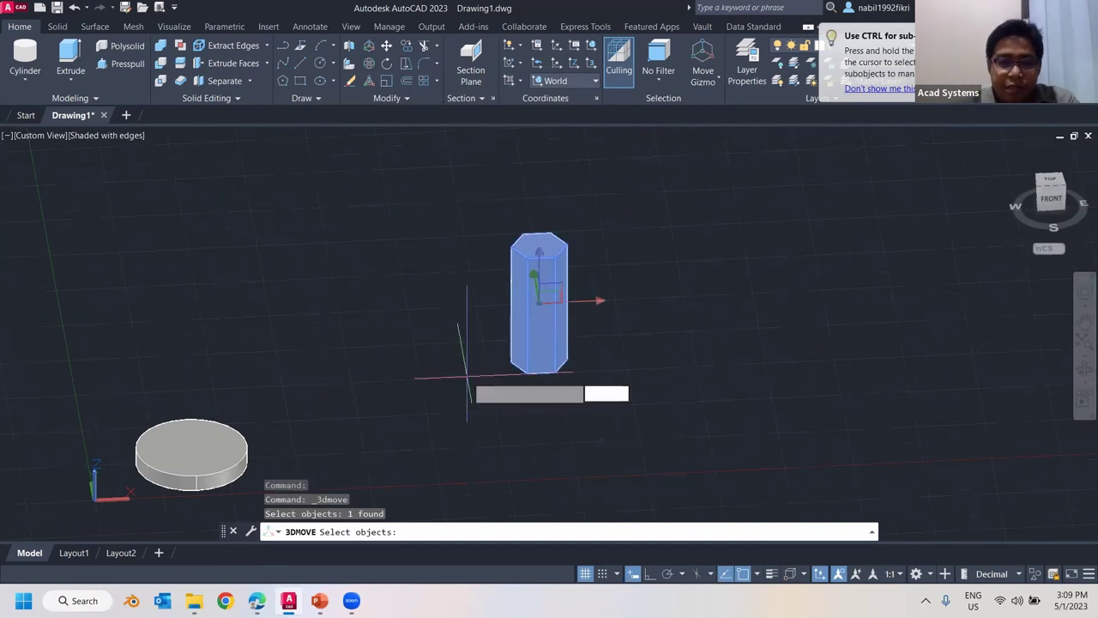
click(591, 304)
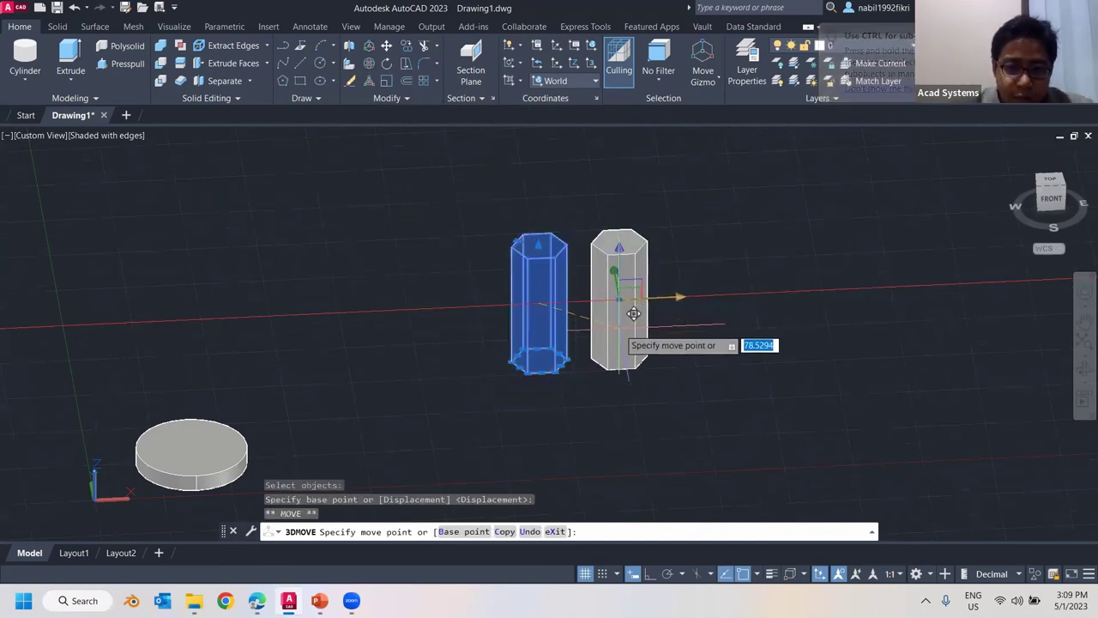
click(660, 299)
- Rotate the hexagonal prism 90 degrees about the Y axis with 3D Rotate so it lies horizontally
shift+middle_drag(499, 326, 340, 332)
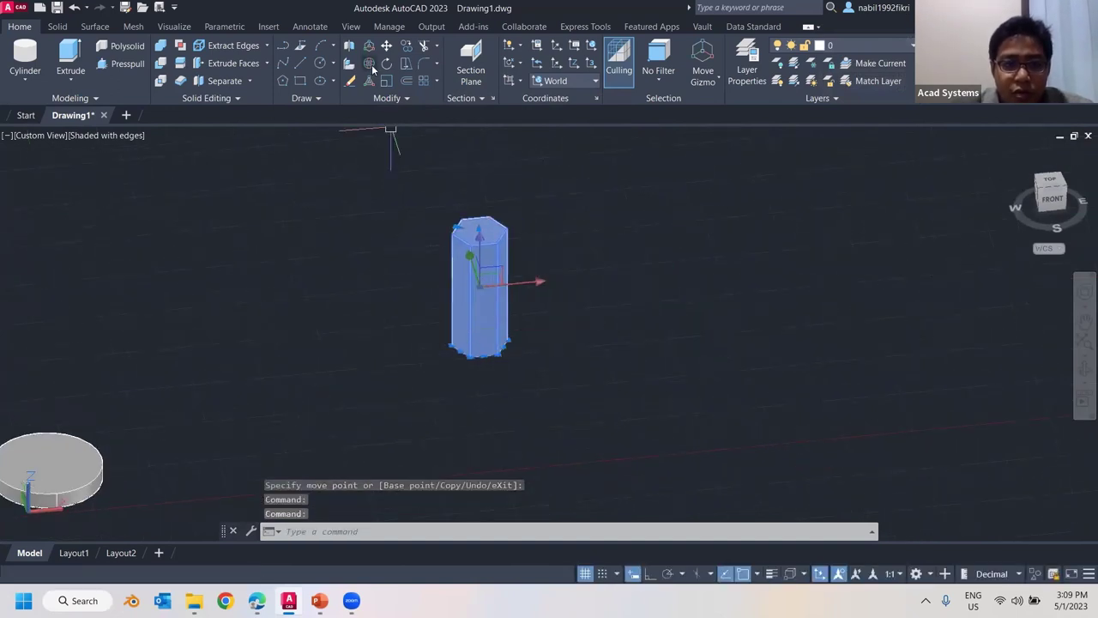
click(371, 64)
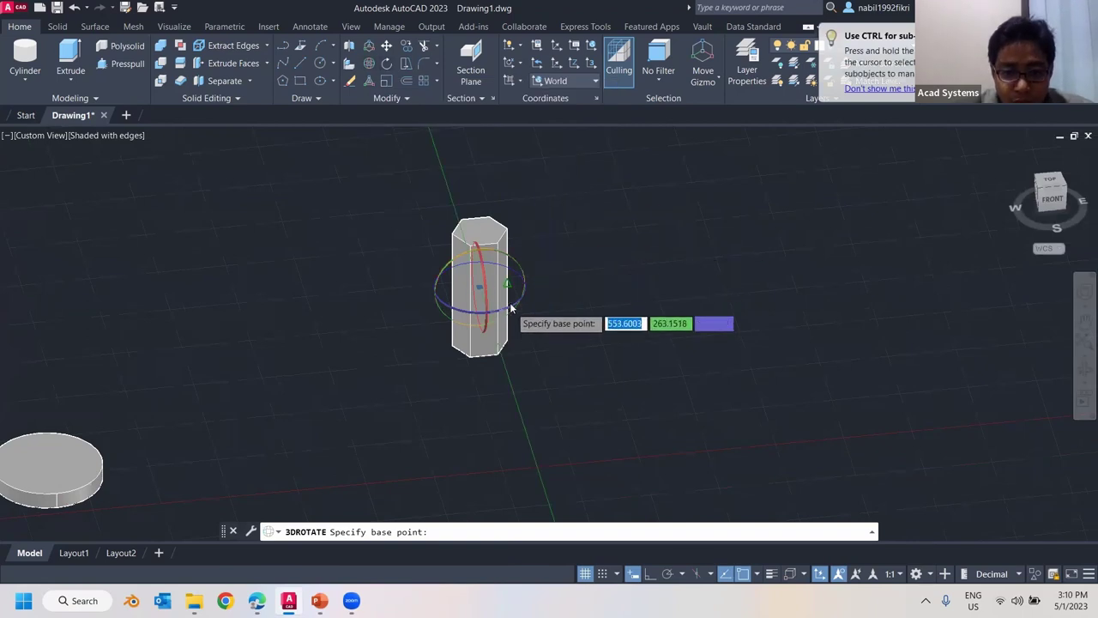
scroll(511, 308, up, 3)
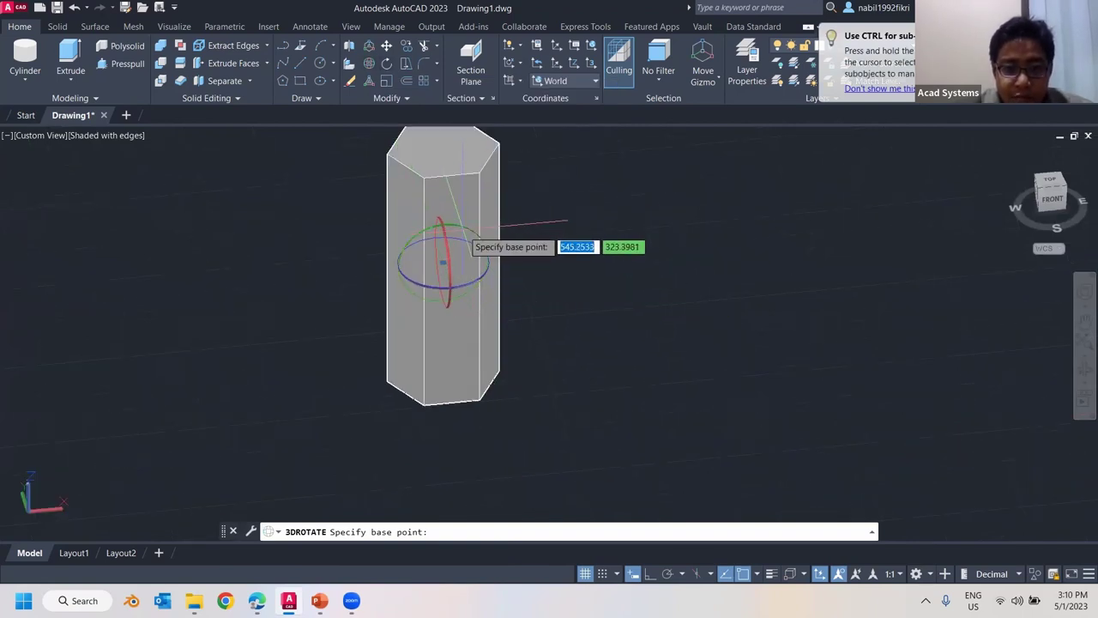
click(464, 229)
click(485, 241)
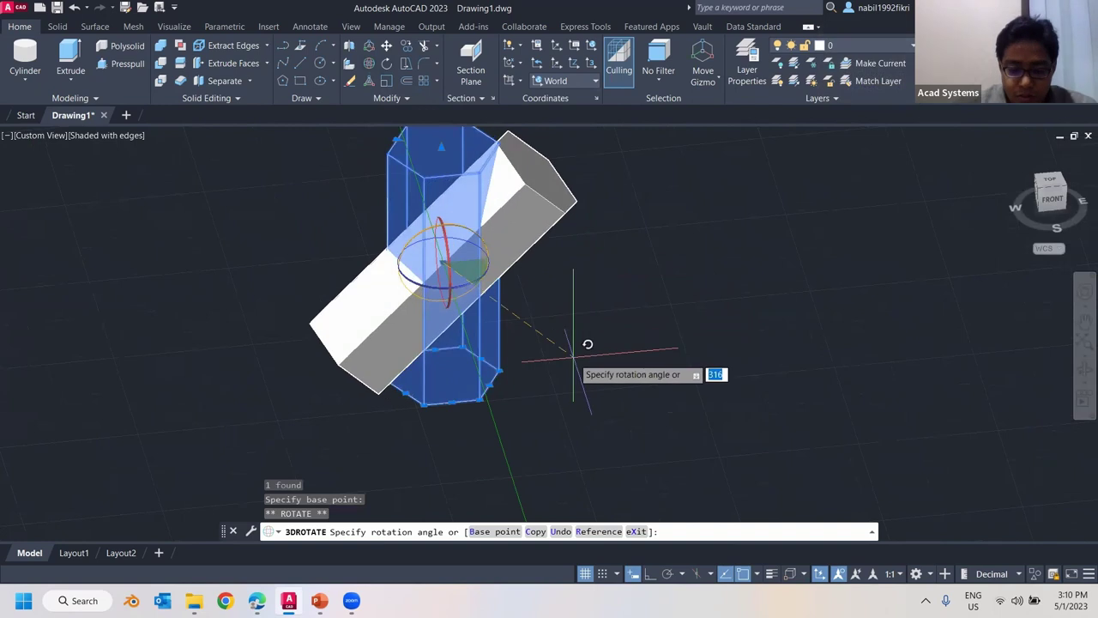
text(90)
key(Return)
- Rotate the lying hexagonal prism another 90 degrees about its own long axis
shift+middle_drag(610, 334, 738, 256)
click(487, 249)
text(90)
key(Return)
key(Escape)
key(Escape)
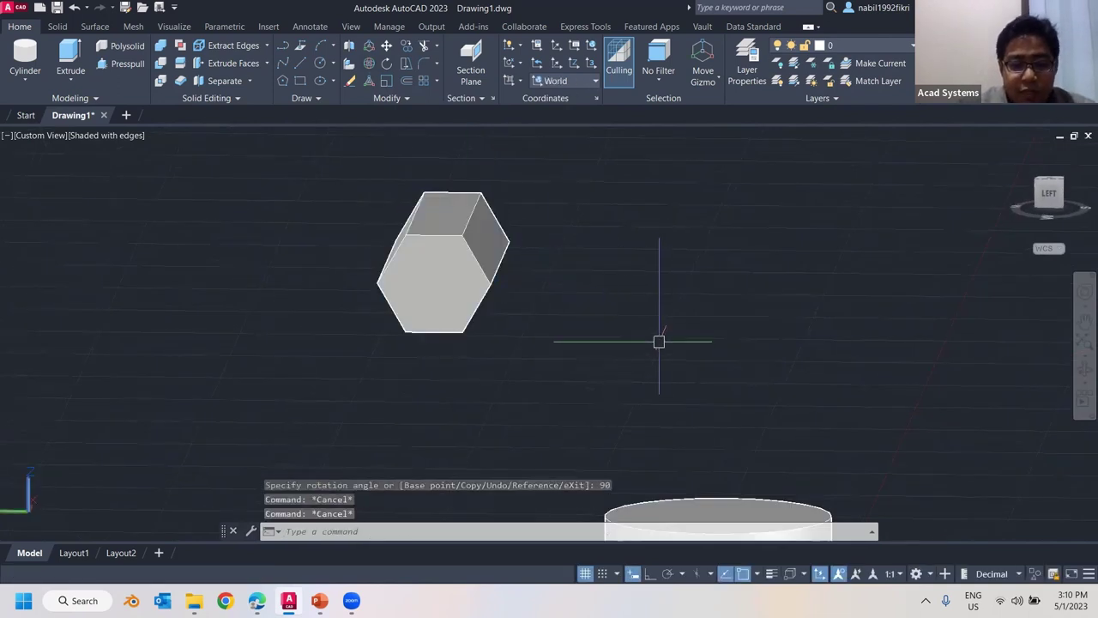
- Try lengthening the prism by pulling its hexagonal end face outward with Presspull, and undo the change
shift+middle_drag(610, 336, 455, 342)
scroll(502, 324, down, 4)
scroll(431, 348, up, 4)
middle_drag(371, 354, 498, 285)
shift+middle_drag(507, 240, 416, 253)
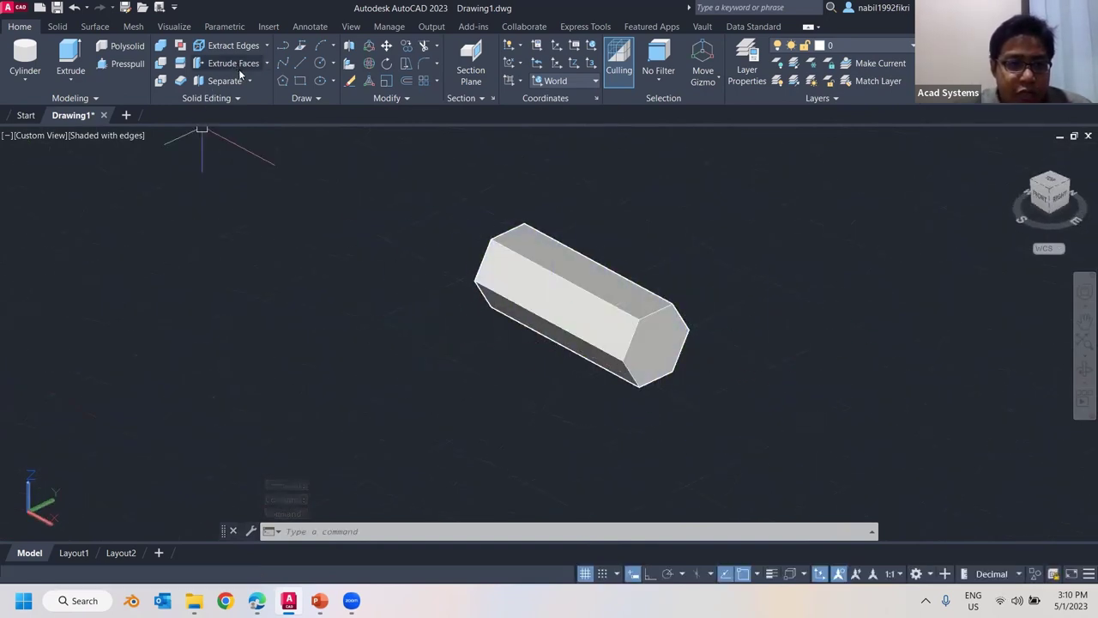
click(117, 64)
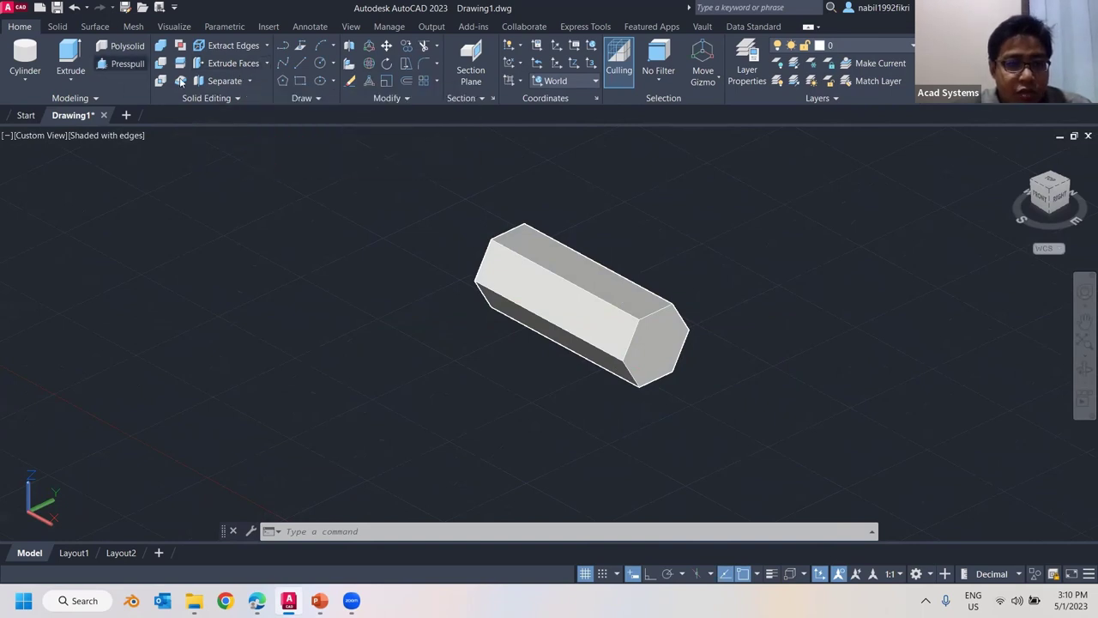
click(682, 343)
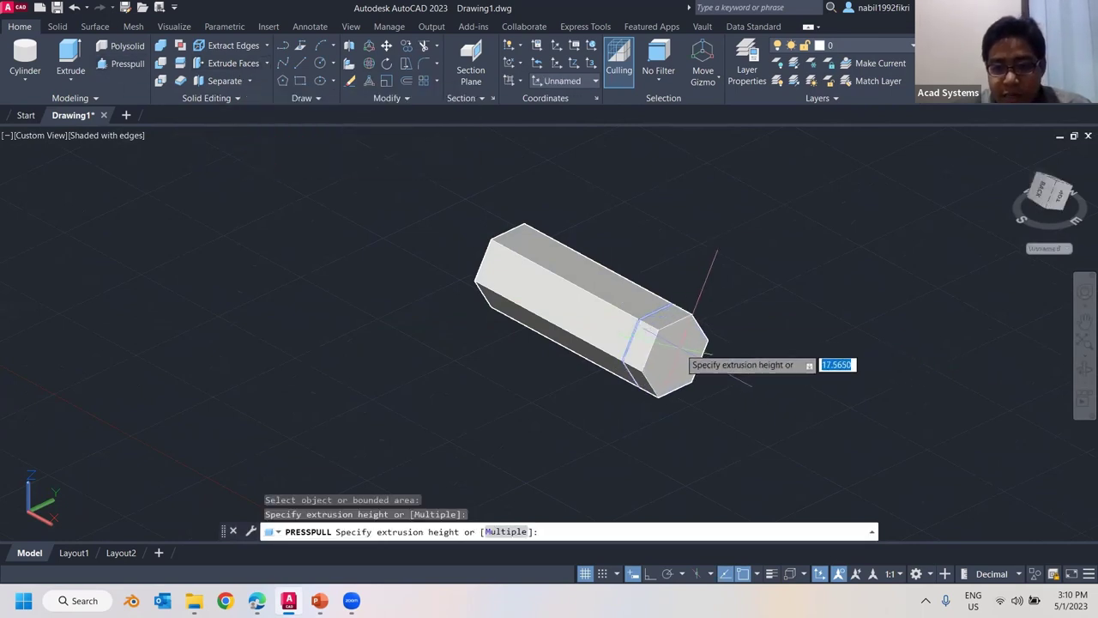
click(753, 388)
key(ctrl+z)
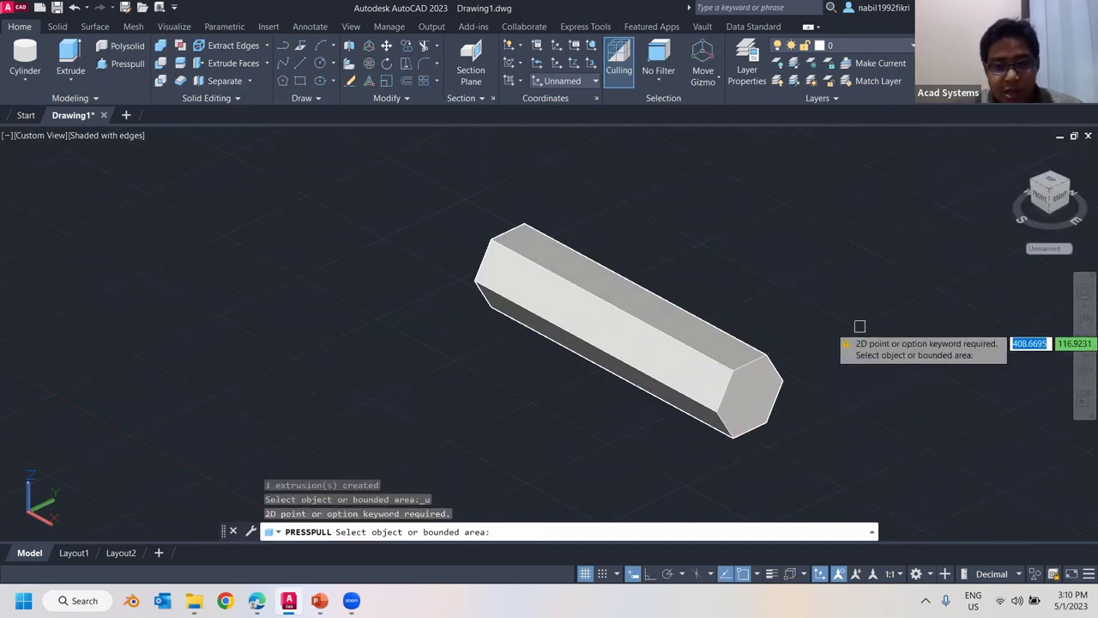
key(Escape)
key(ctrl+z)
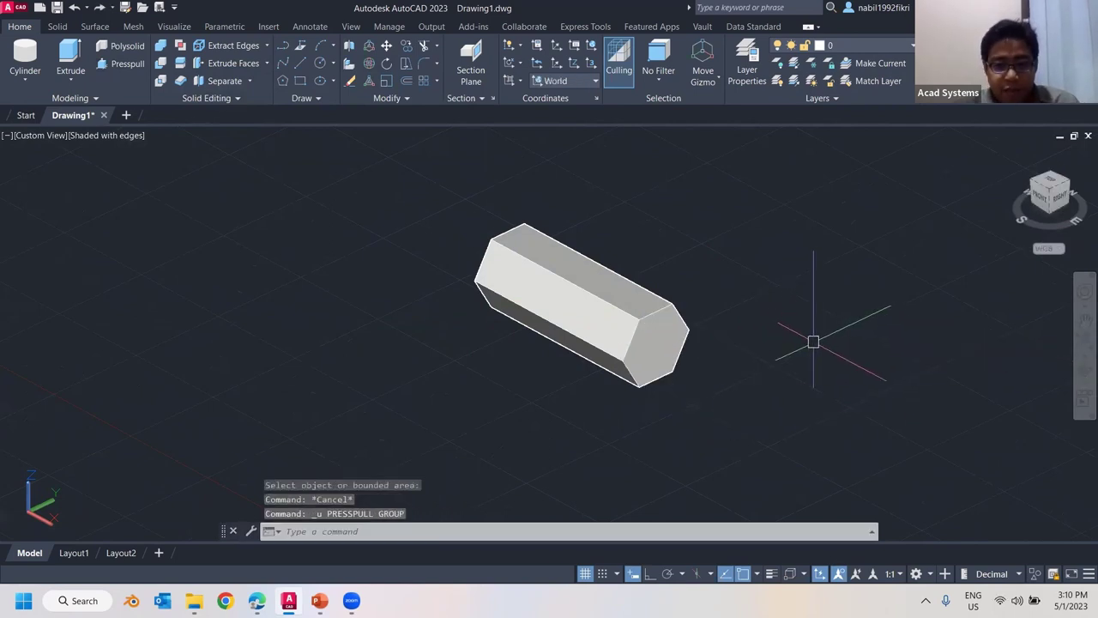
- Shorten the hexagonal prism by pushing its end face inward with Presspull at a height of -60
click(126, 64)
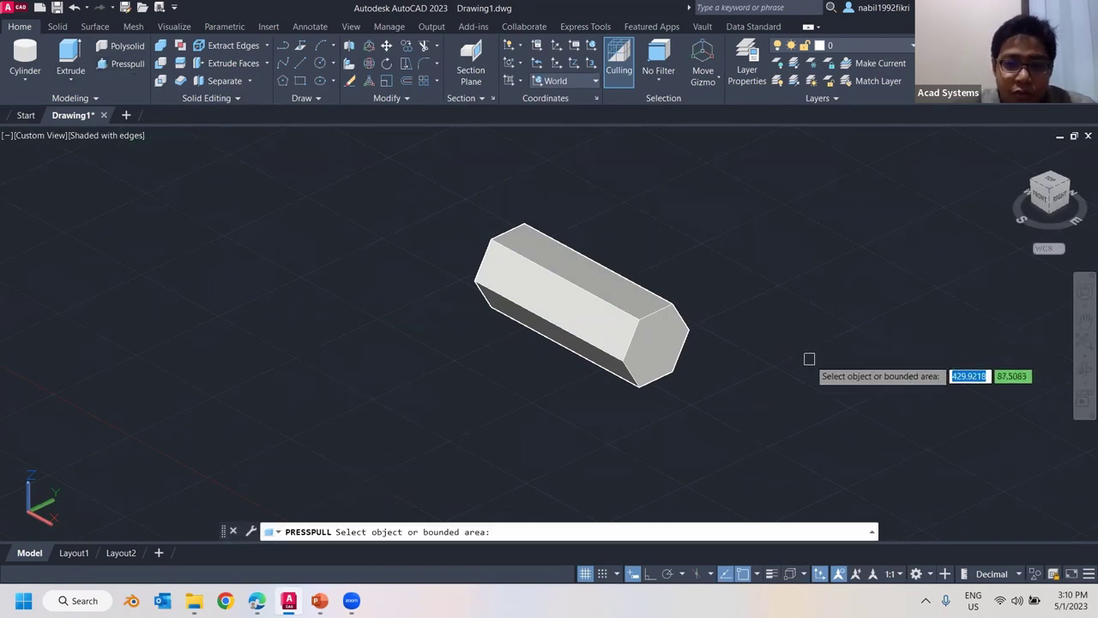
click(663, 351)
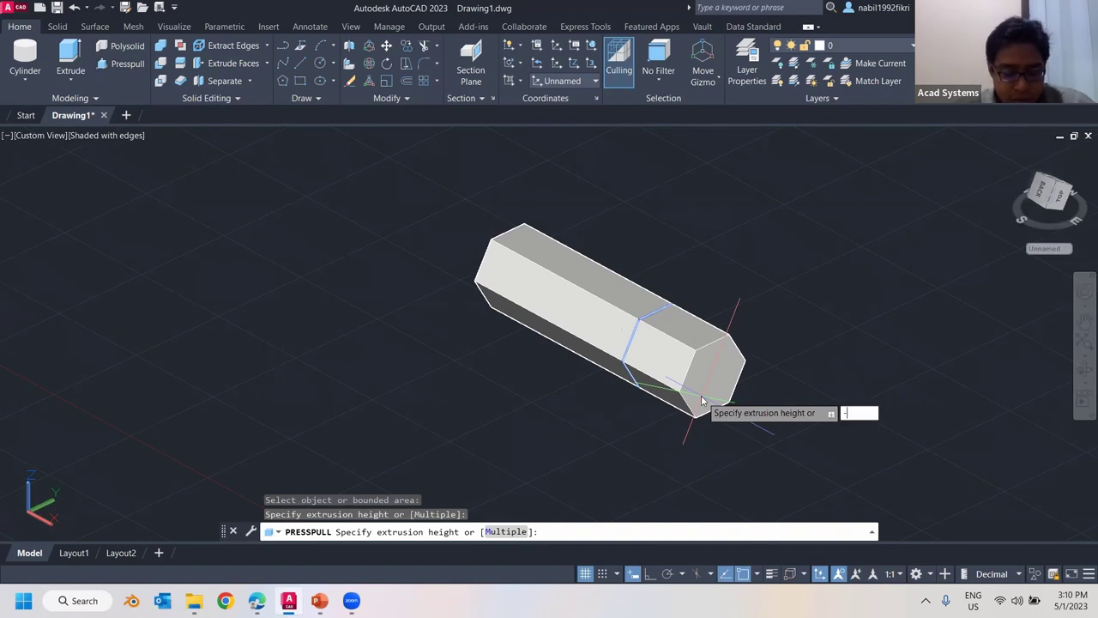
text(-60)
key(Return)
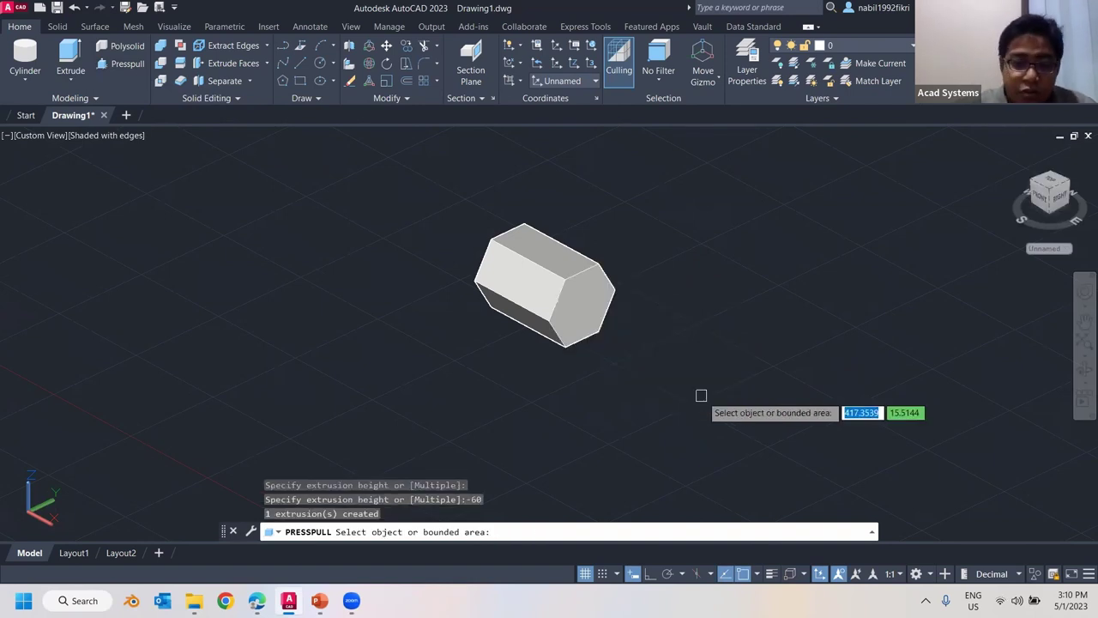
key(Escape)
key(Escape)
- Try moving the circular disc freely along the X axis towards the prism, and cancel the move
shift+middle_drag(343, 333, 526, 305)
scroll(395, 334, down, 3)
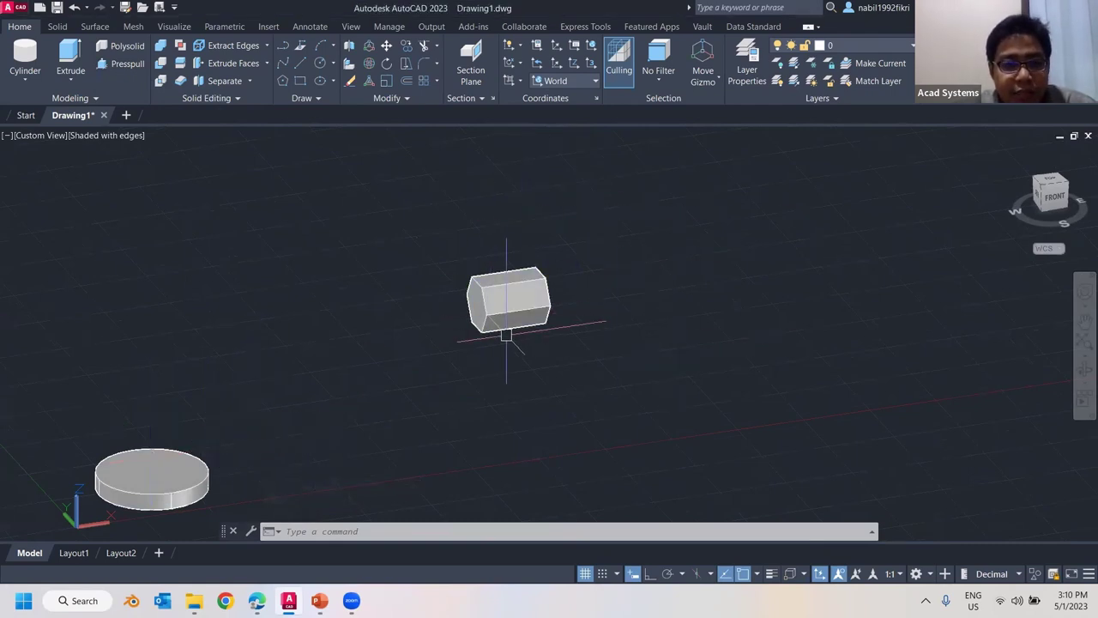
middle_drag(334, 426, 357, 383)
click(174, 438)
click(174, 434)
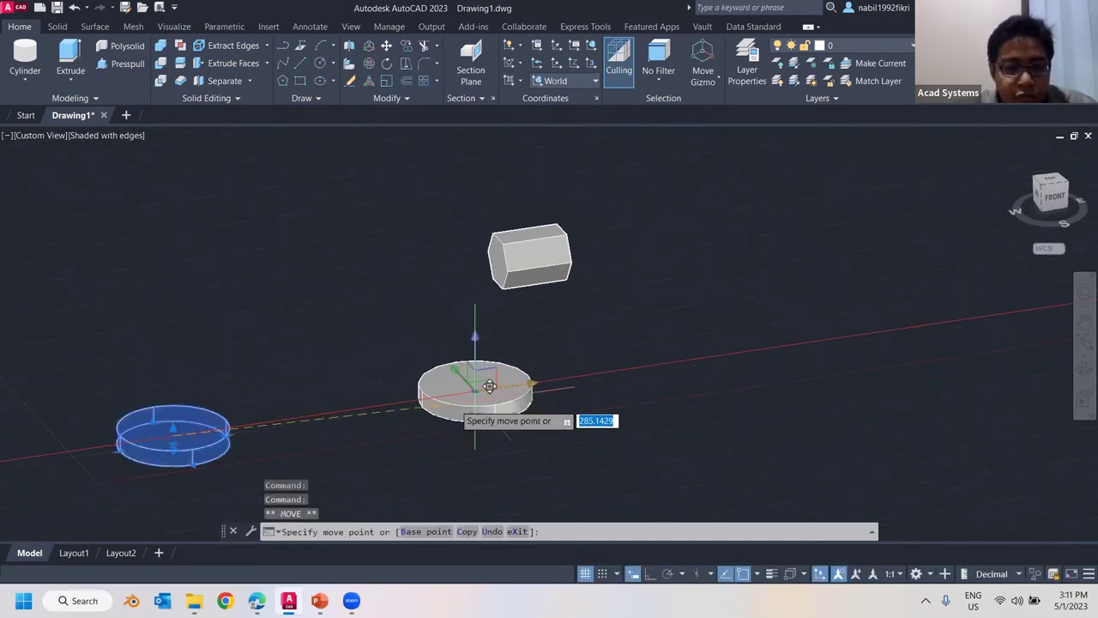
key(Escape)
key(Escape)
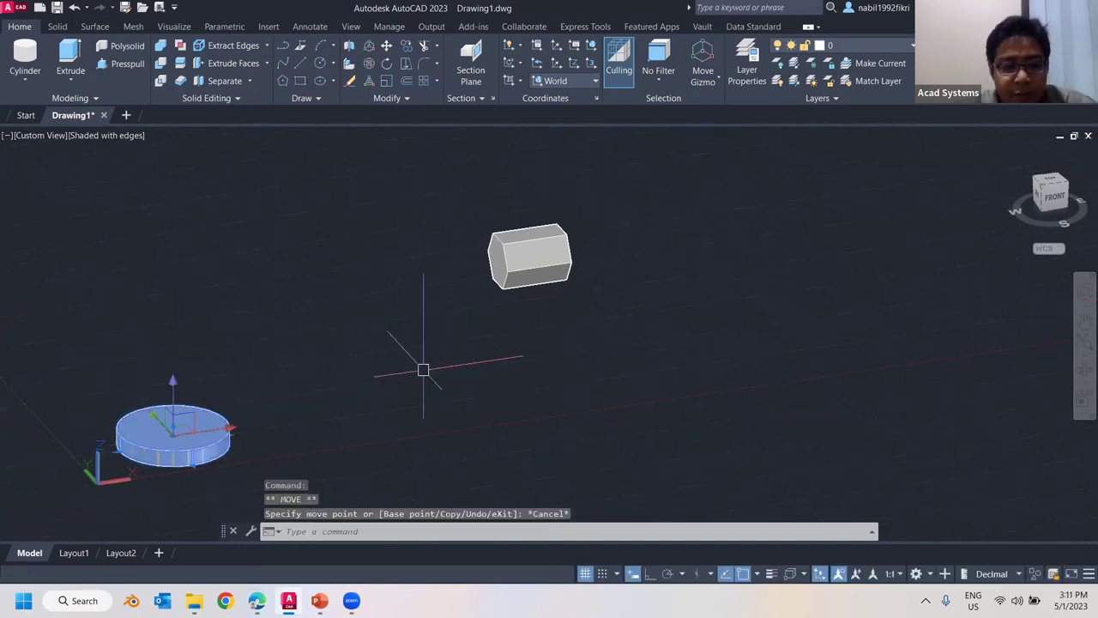
- Try to move the disc by the centre of its top face onto the end of the hexagonal prism, and cancel the move
click(388, 47)
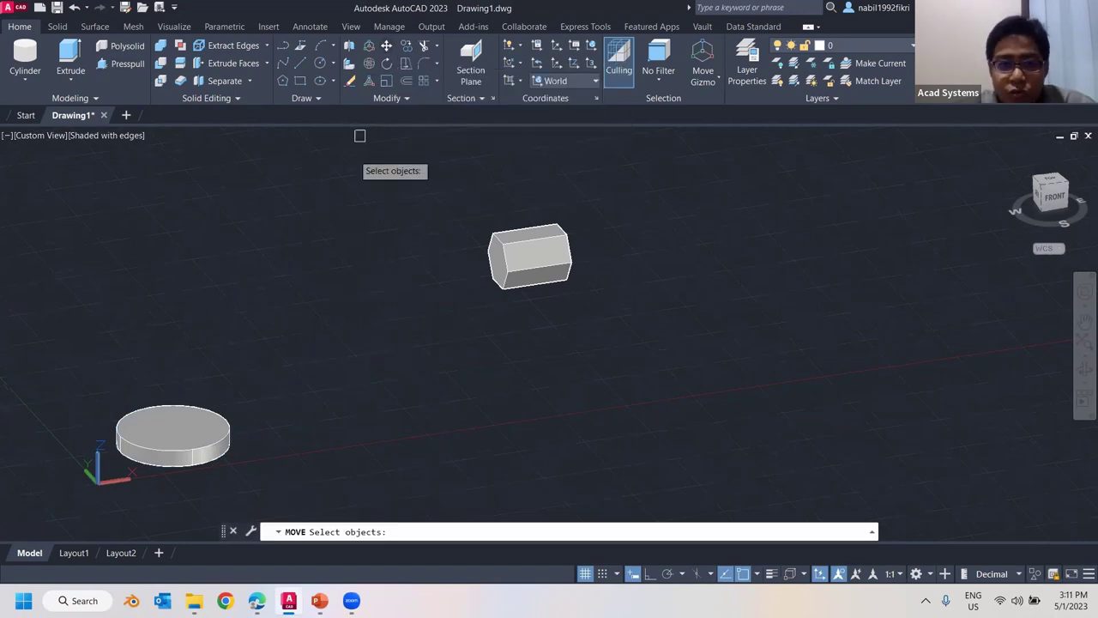
click(206, 422)
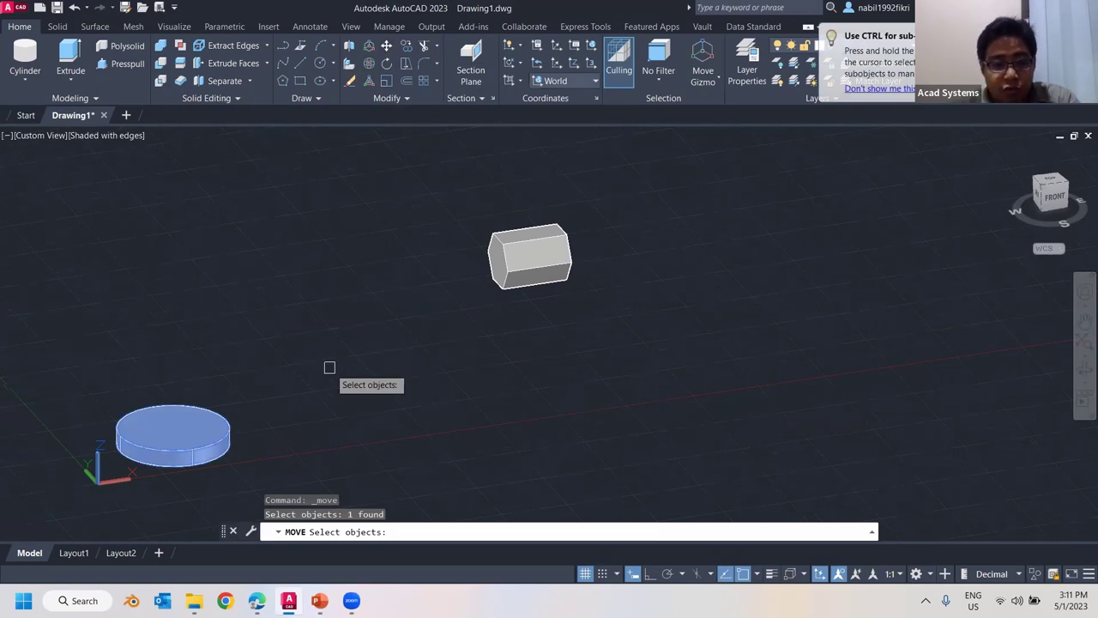
click(388, 47)
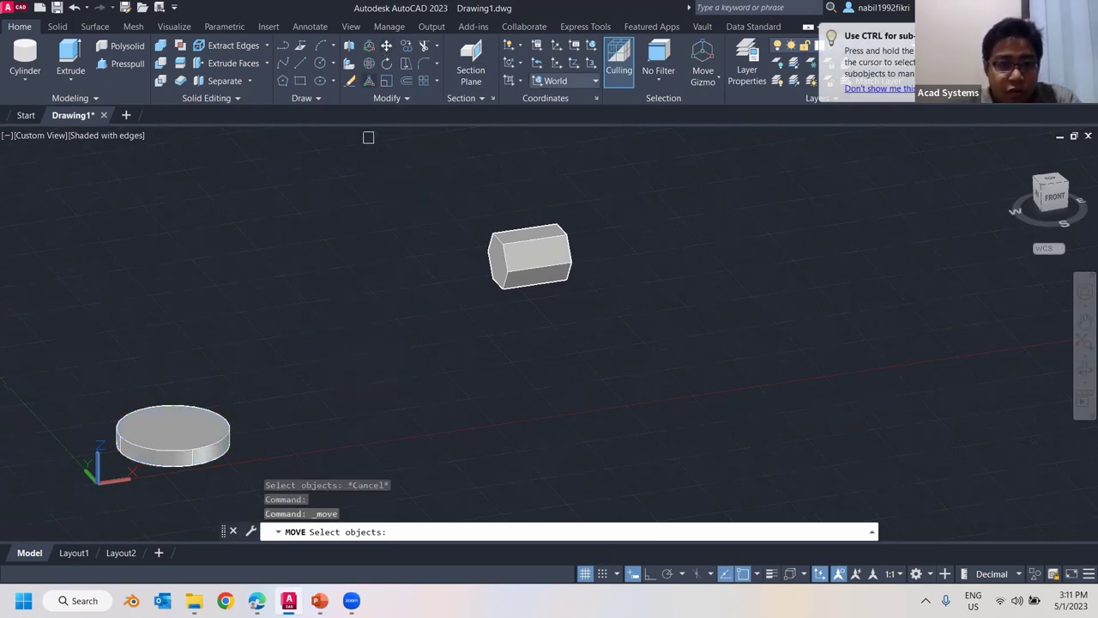
click(195, 410)
key(Return)
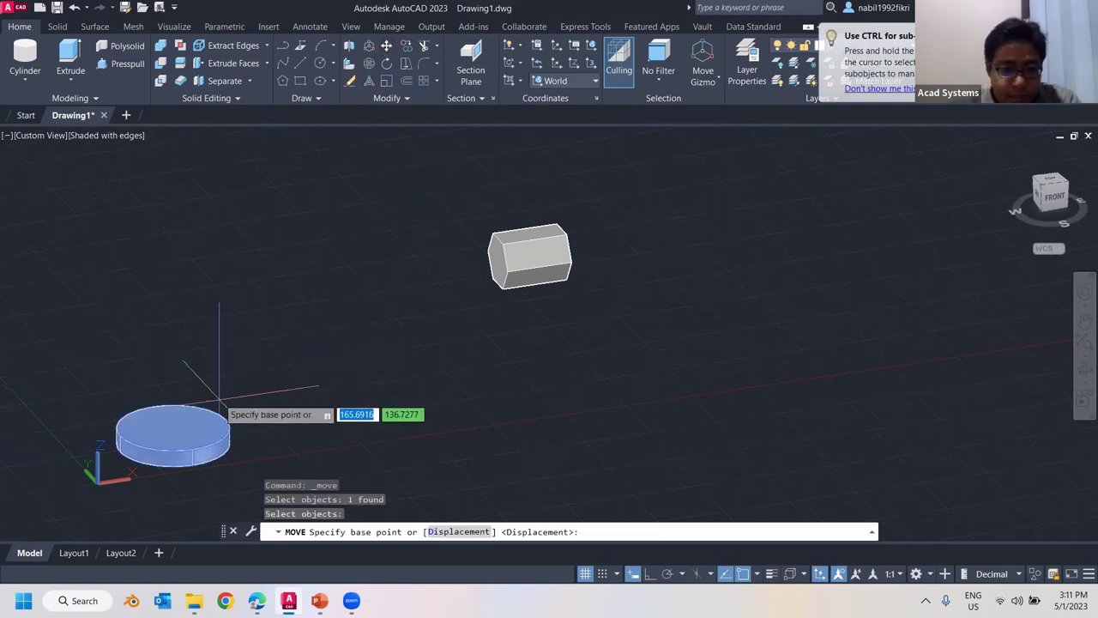
click(172, 428)
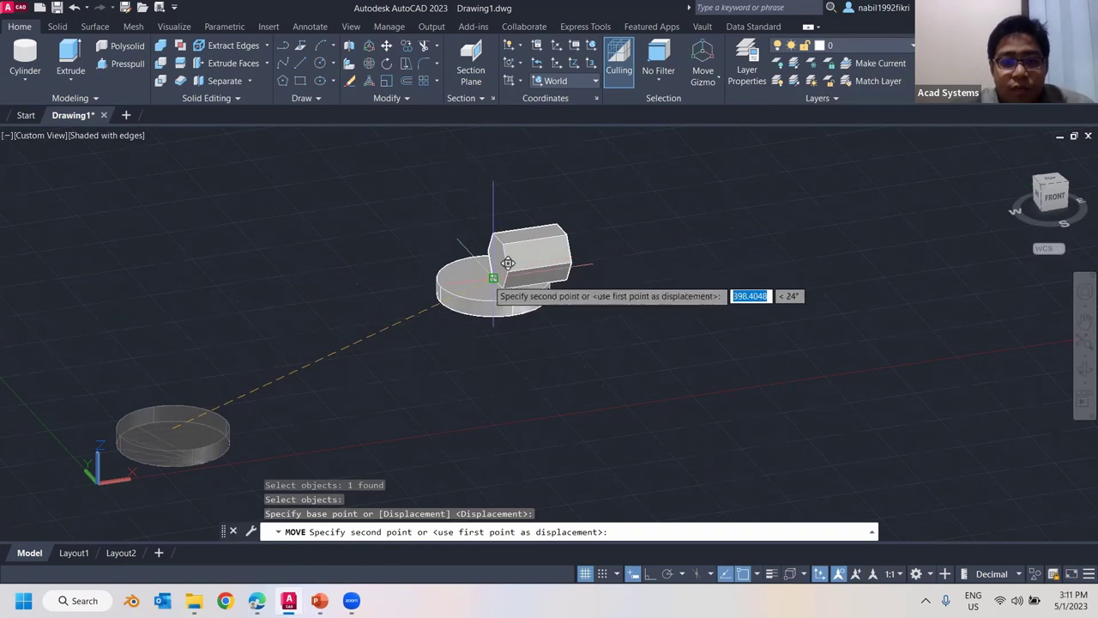
key(Escape)
key(Escape)
key(Escape)
key(Escape)
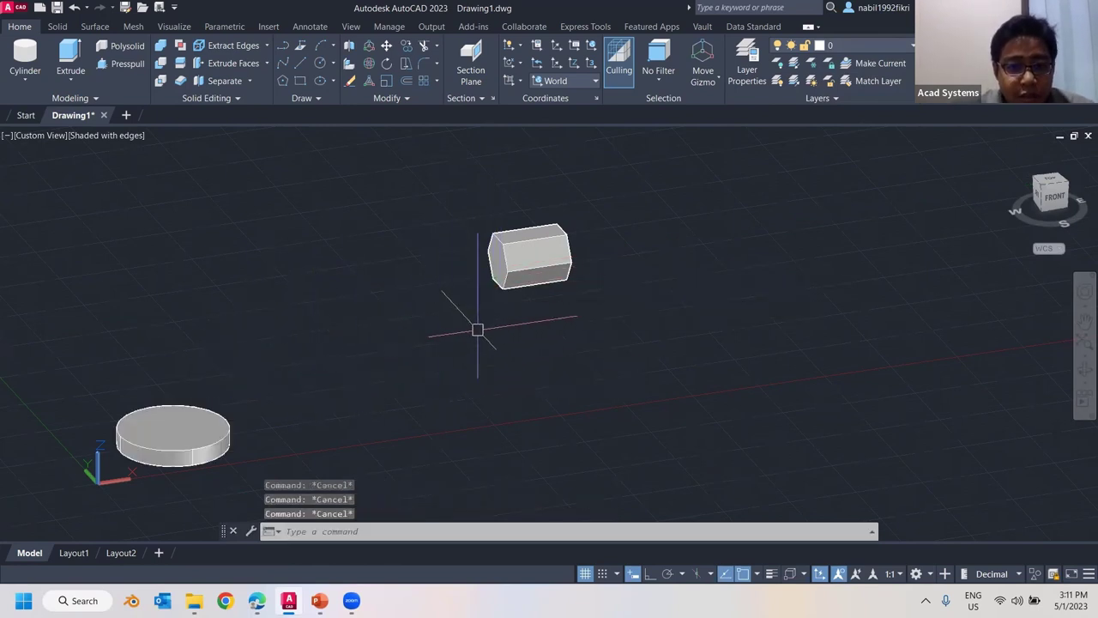
shift+middle_drag(517, 319, 407, 304)
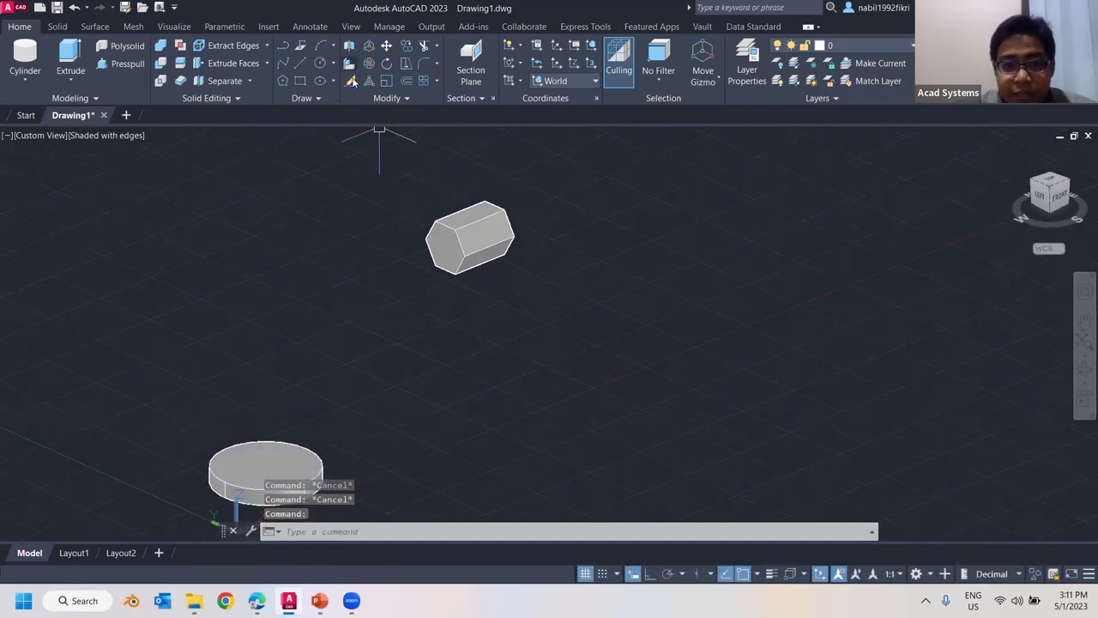
scroll(430, 258, up, 5)
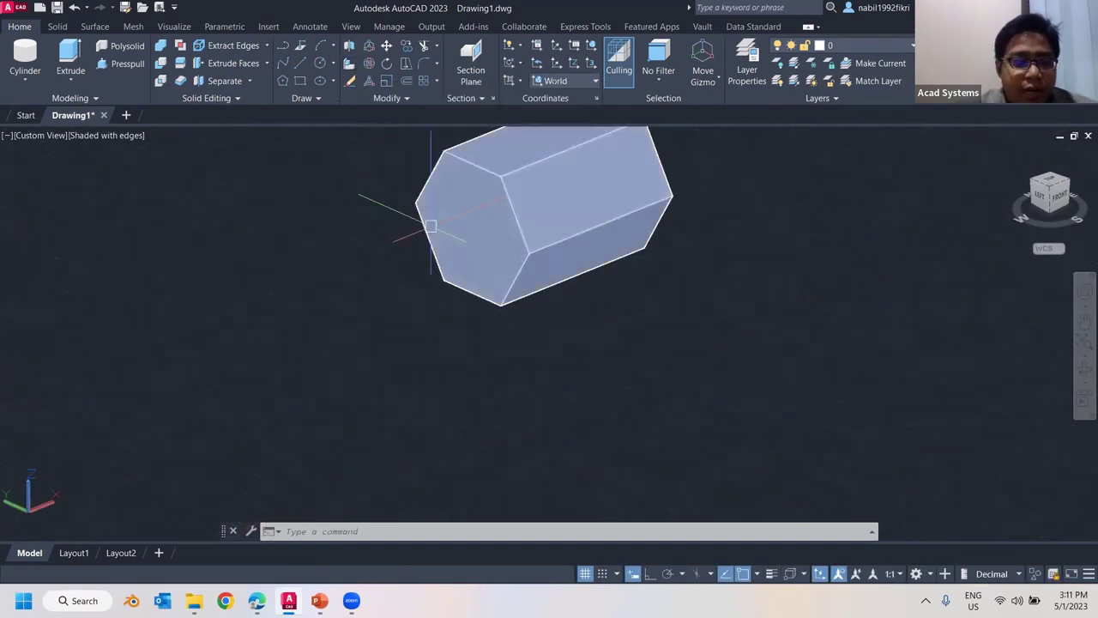
middle_drag(436, 247, 391, 303)
key(Escape)
text(l)
key(Return)
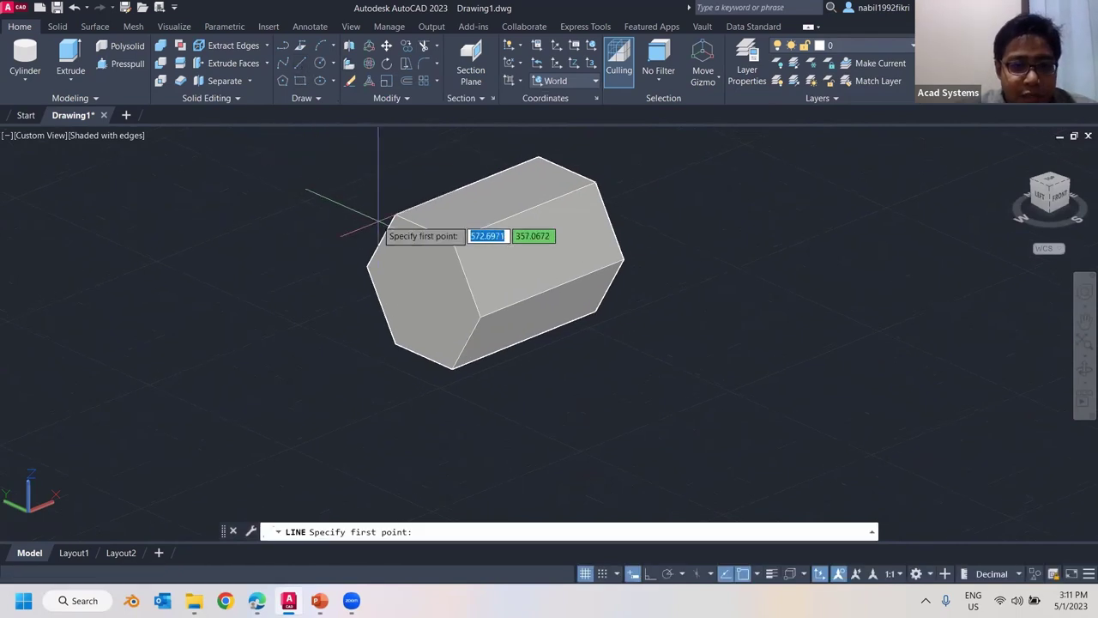
key(Escape)
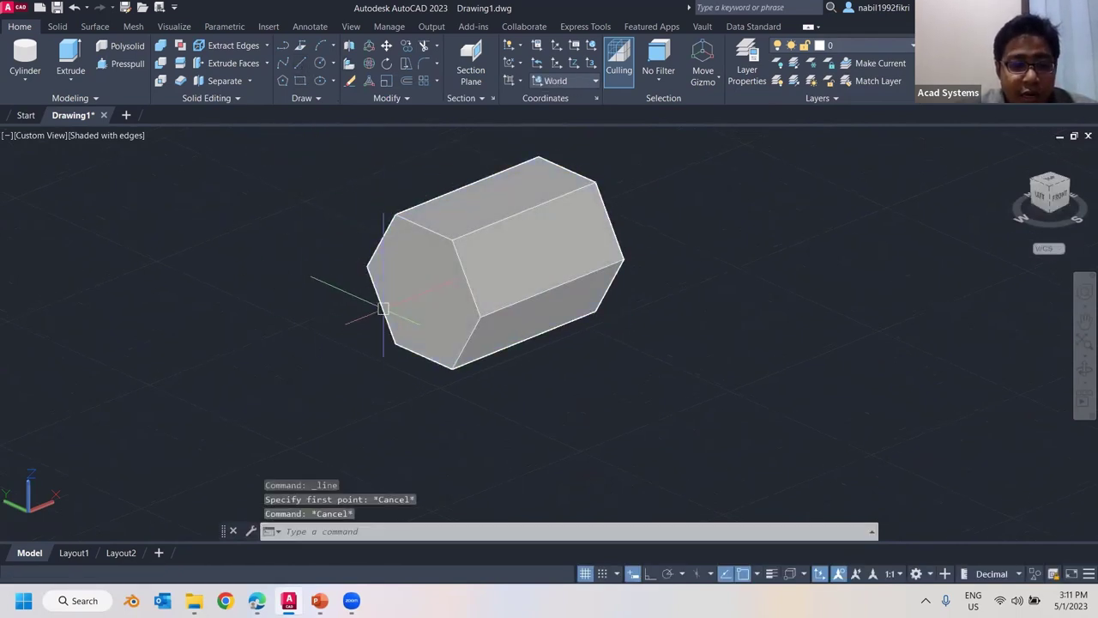
- Try aligning the UCS to a face of the hexagonal prism with the Face option, accepting the proposed orientation
middle_drag(330, 241, 424, 241)
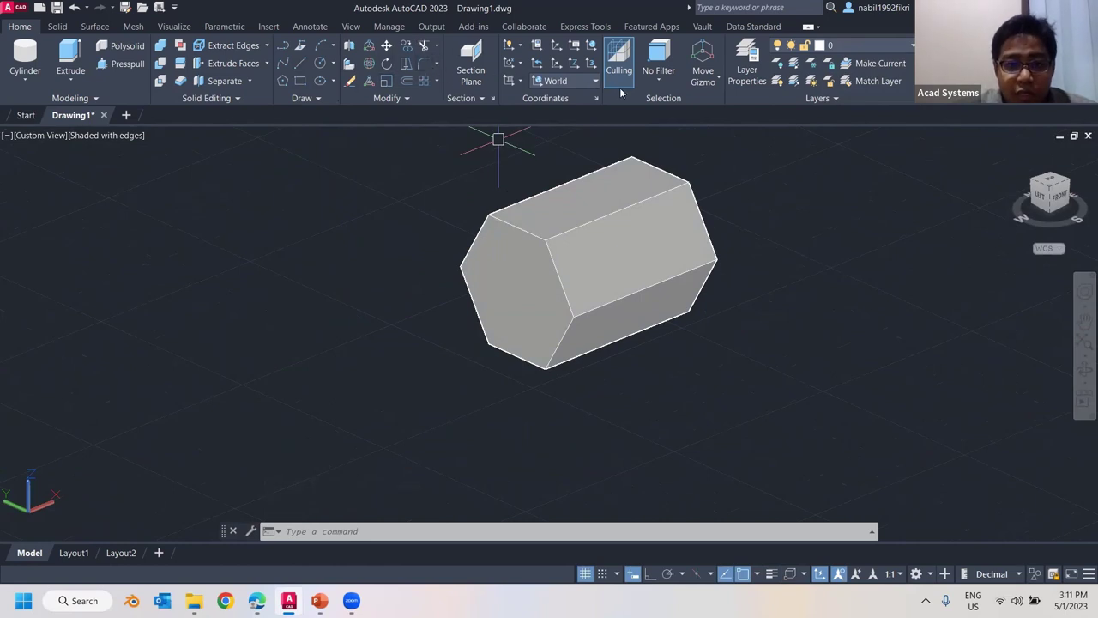
scroll(215, 361, down, 2)
middle_drag(238, 351, 431, 282)
key(Escape)
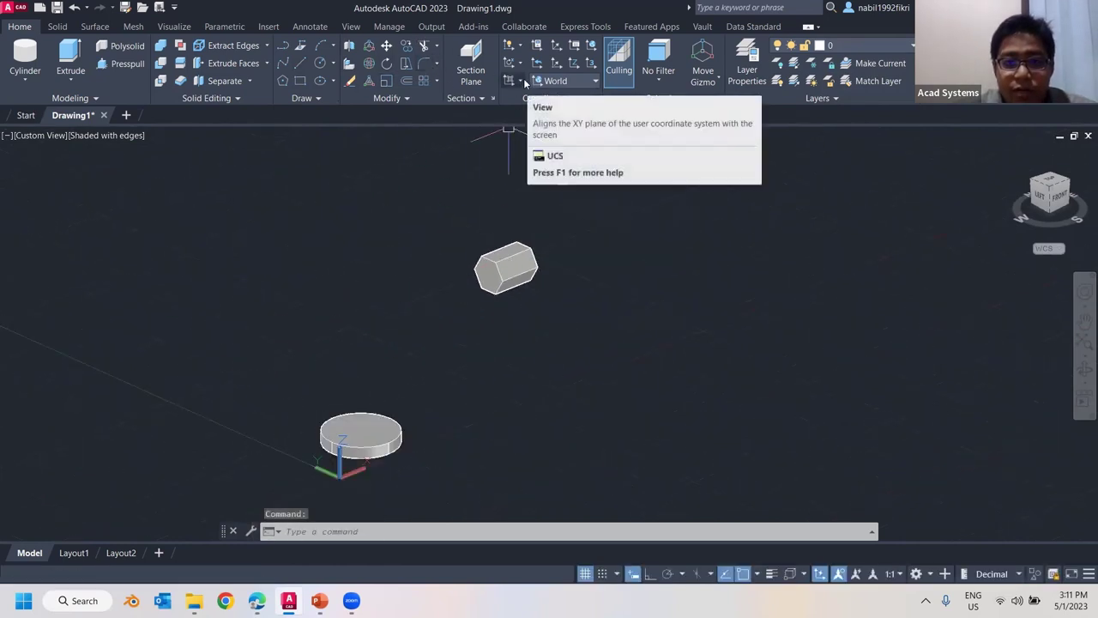
click(521, 81)
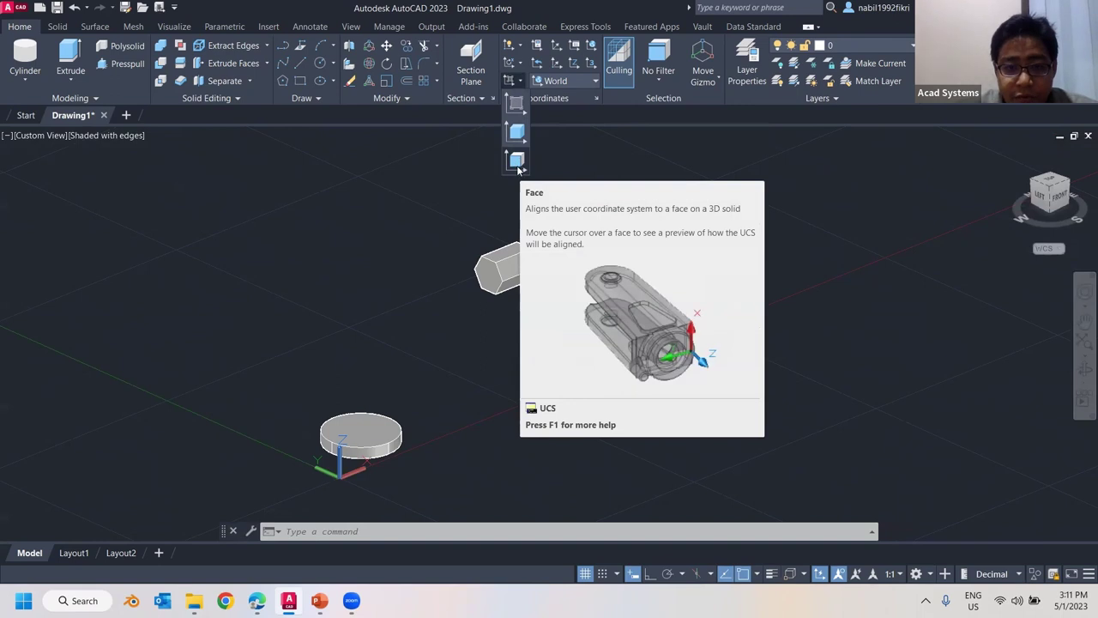
click(517, 161)
scroll(449, 272, up, 5)
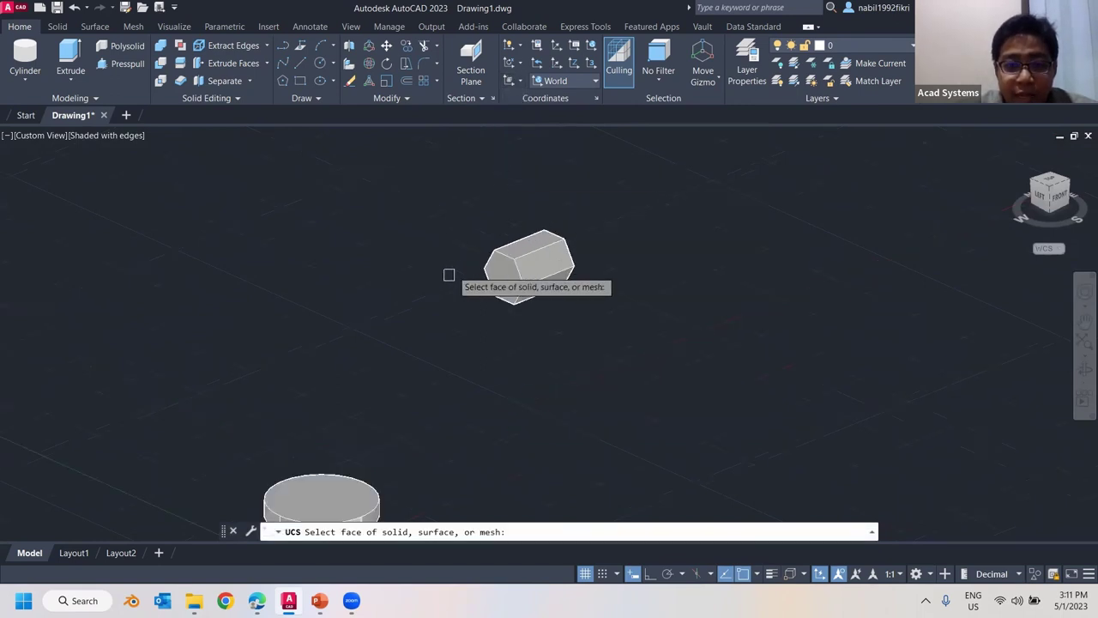
click(571, 304)
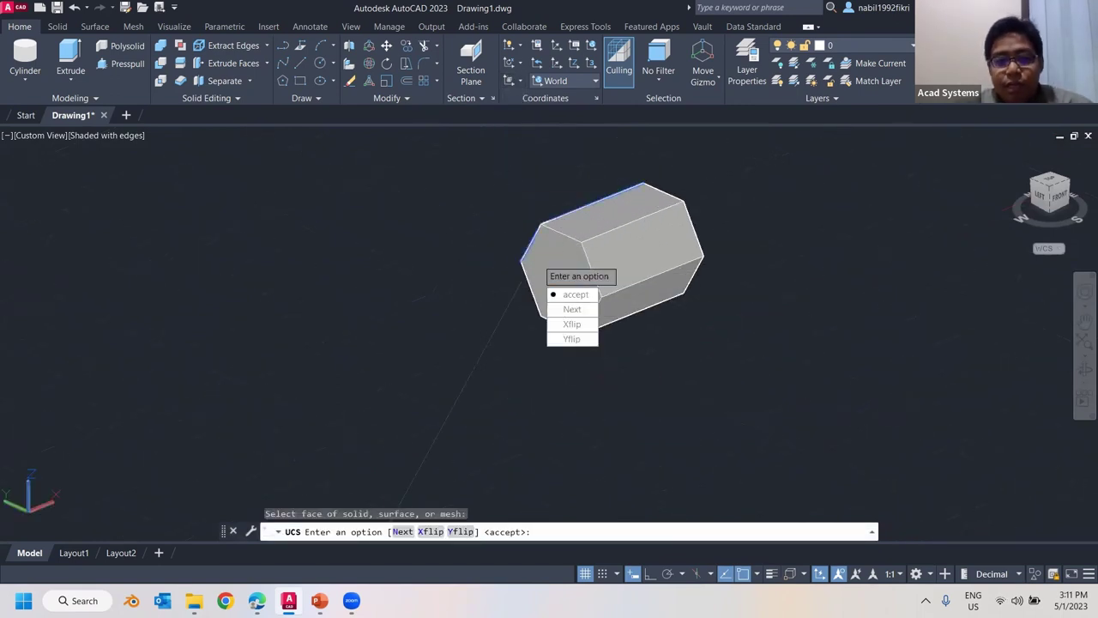
click(573, 294)
scroll(562, 249, up, 4)
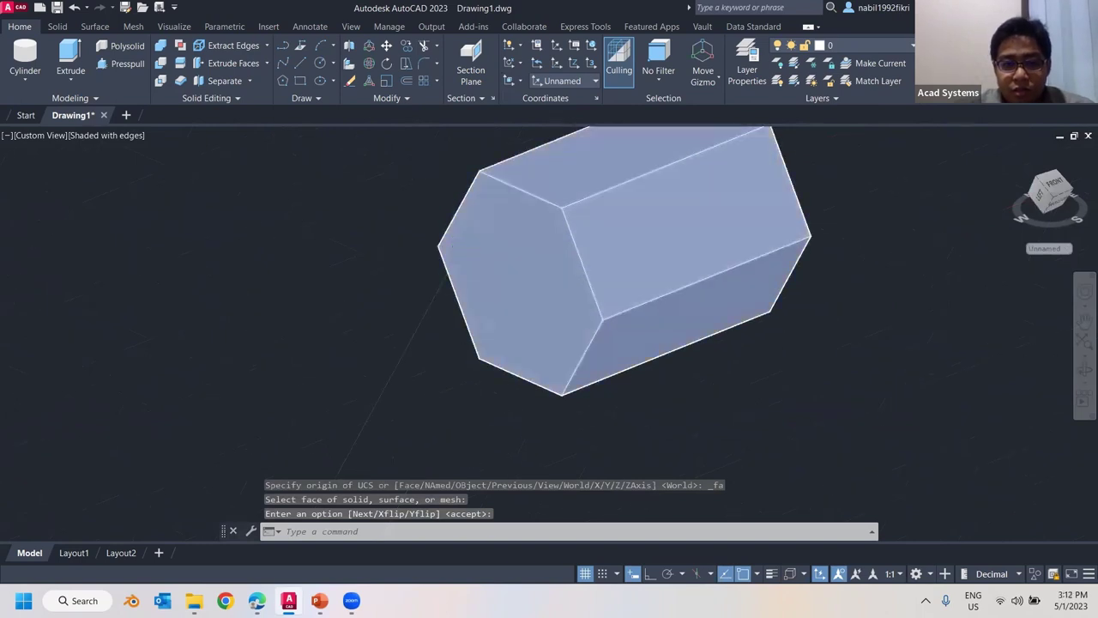
scroll(591, 267, down, 4)
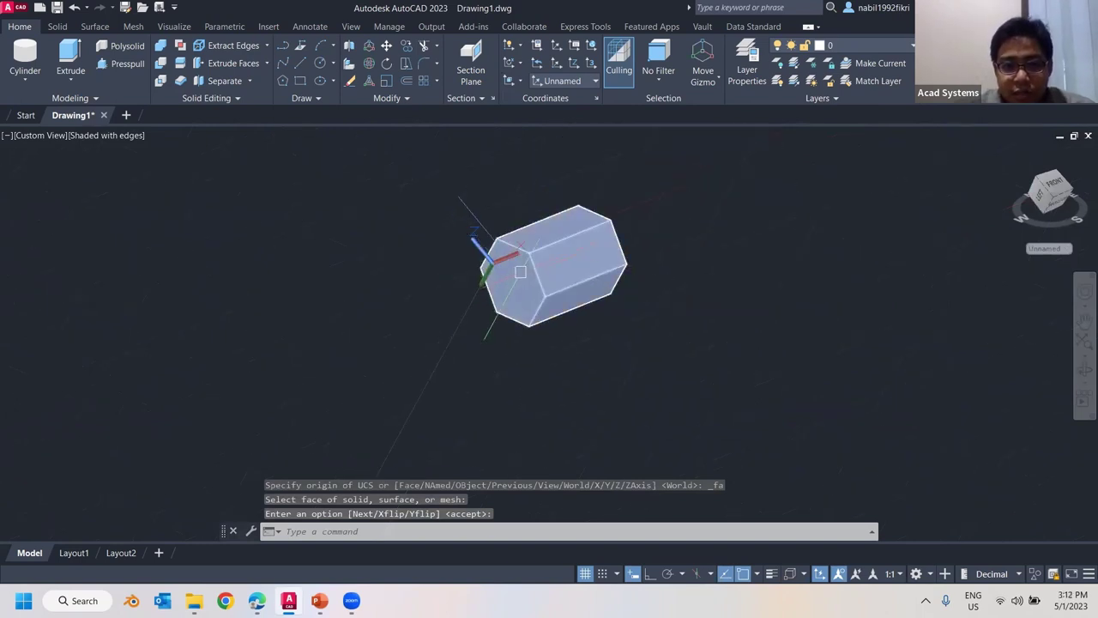
shift+middle_drag(512, 160, 558, 163)
shift+middle_drag(623, 343, 577, 343)
key(Escape)
click(577, 343)
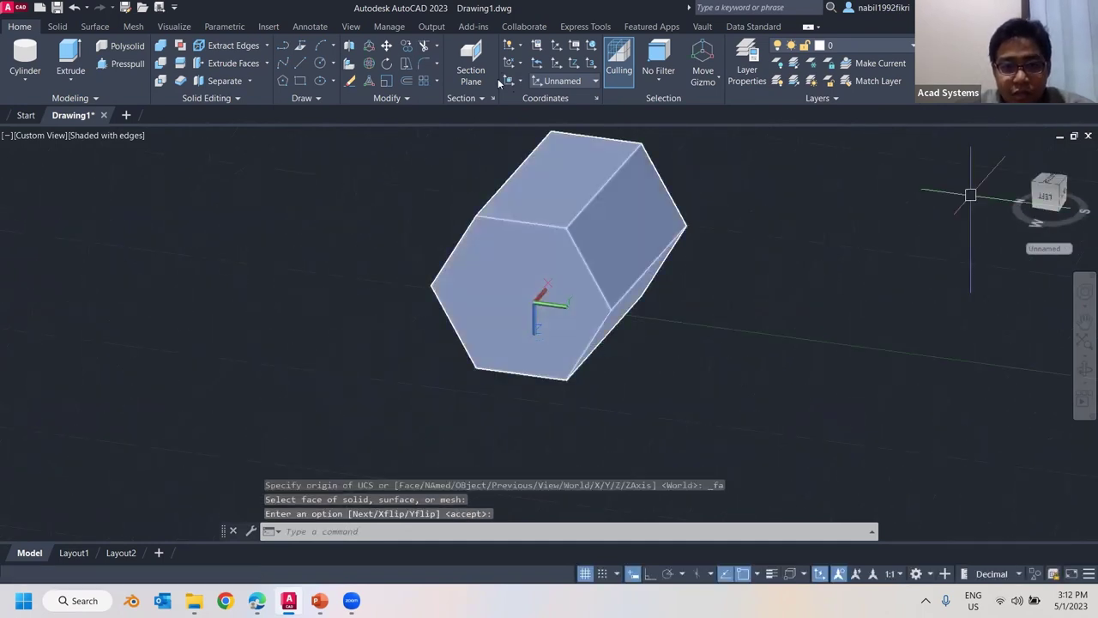
- Begin another Face UCS alignment on the prism and cycle to its neighbouring faces with the Next option
click(519, 81)
click(517, 159)
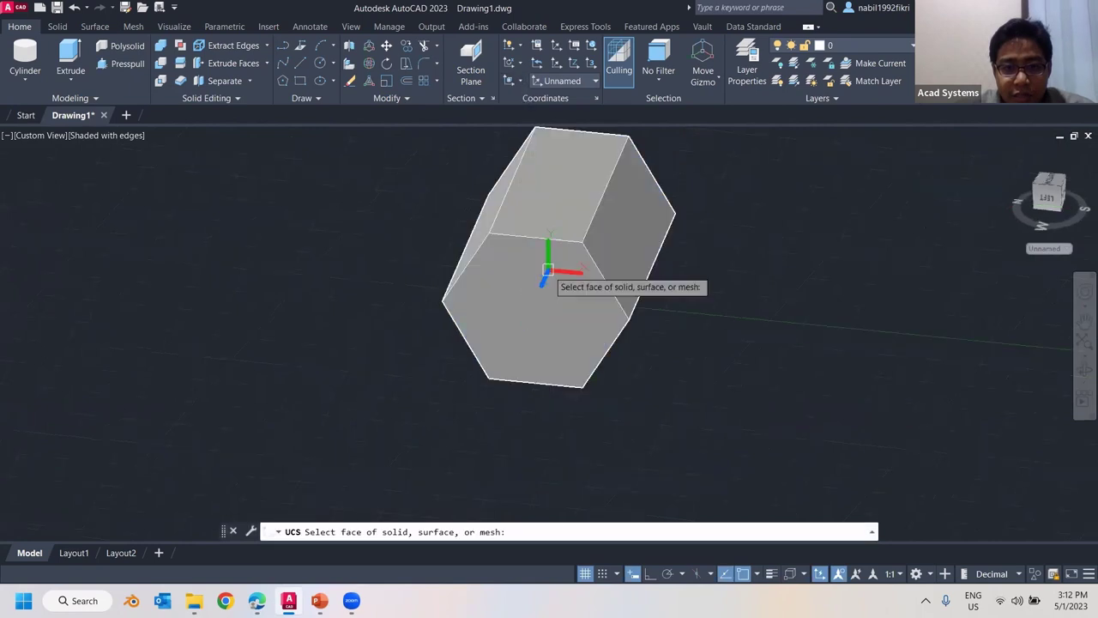
click(547, 272)
text(N)
key(Return)
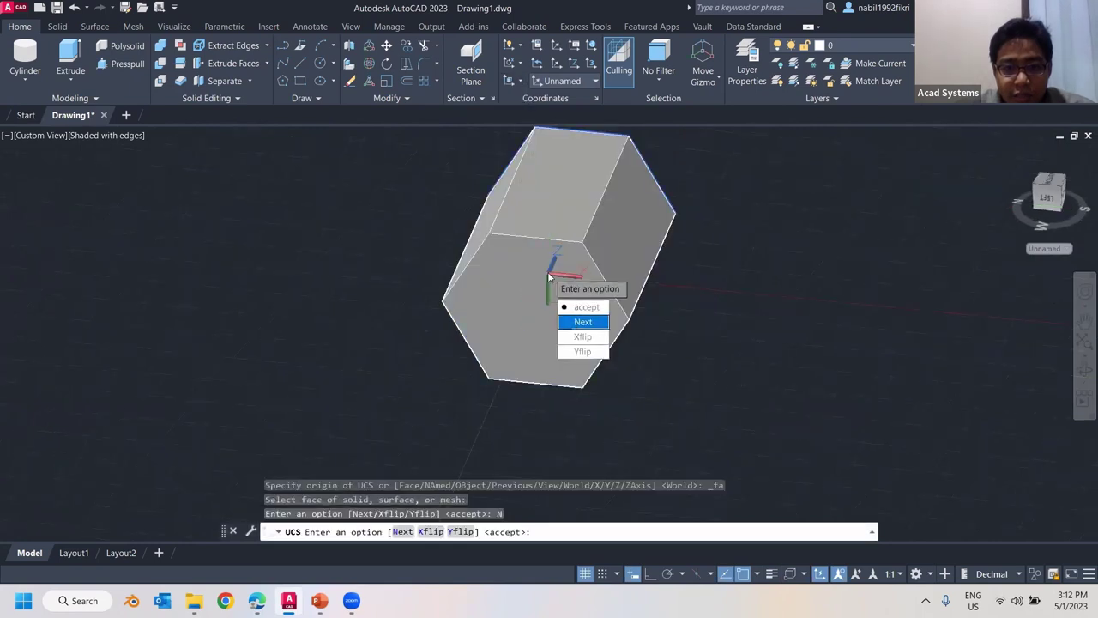
text(N)
key(Return)
shift+middle_drag(547, 272, 503, 233)
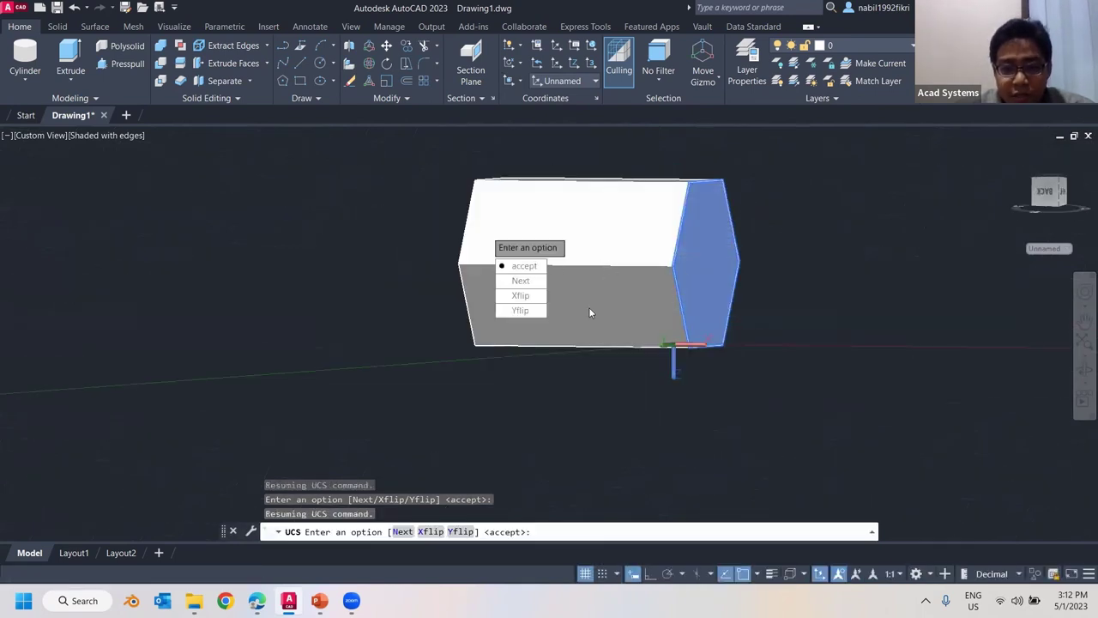
- Adjust the proposed UCS with Next and Xflip, and accept it with its XY plane on the prism's hexagonal end face
text(N)
key(Return)
text(X)
key(Return)
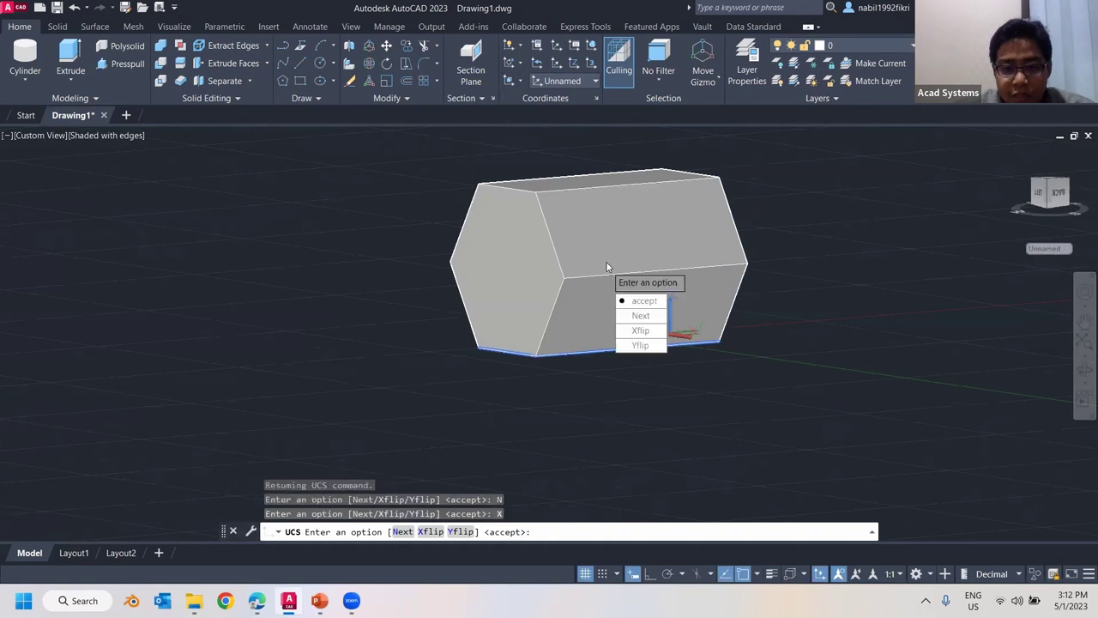
click(662, 319)
shift+middle_drag(478, 269, 526, 326)
click(524, 320)
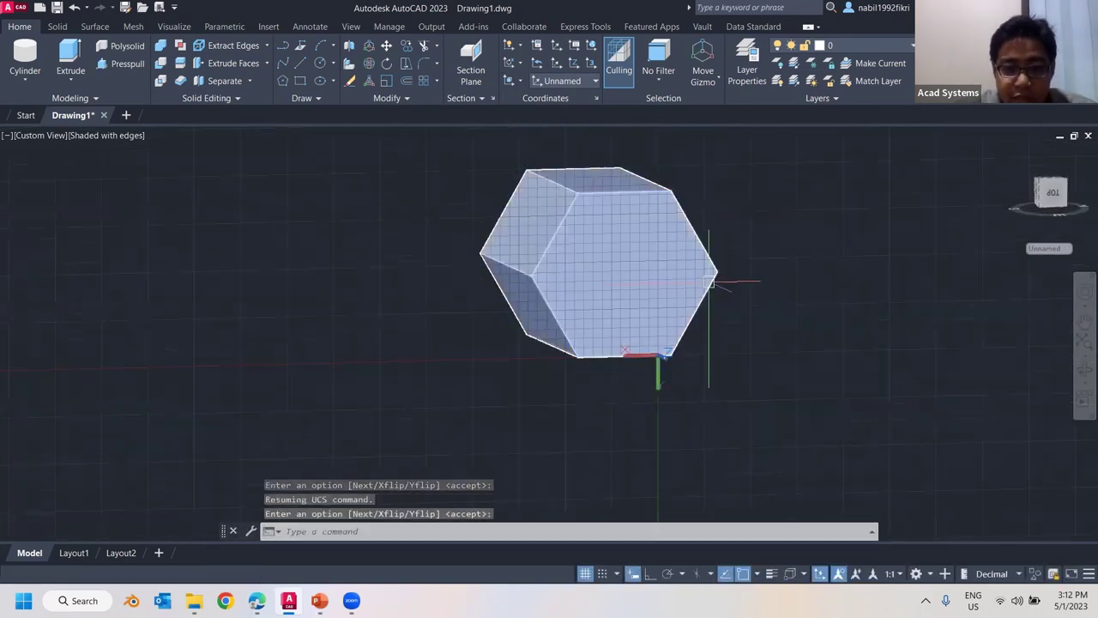
- Draw a line on the hexagonal end face from the midpoint of its upper edge straight down past the face's centre
scroll(358, 182, down, 4)
shift+middle_drag(340, 213, 441, 206)
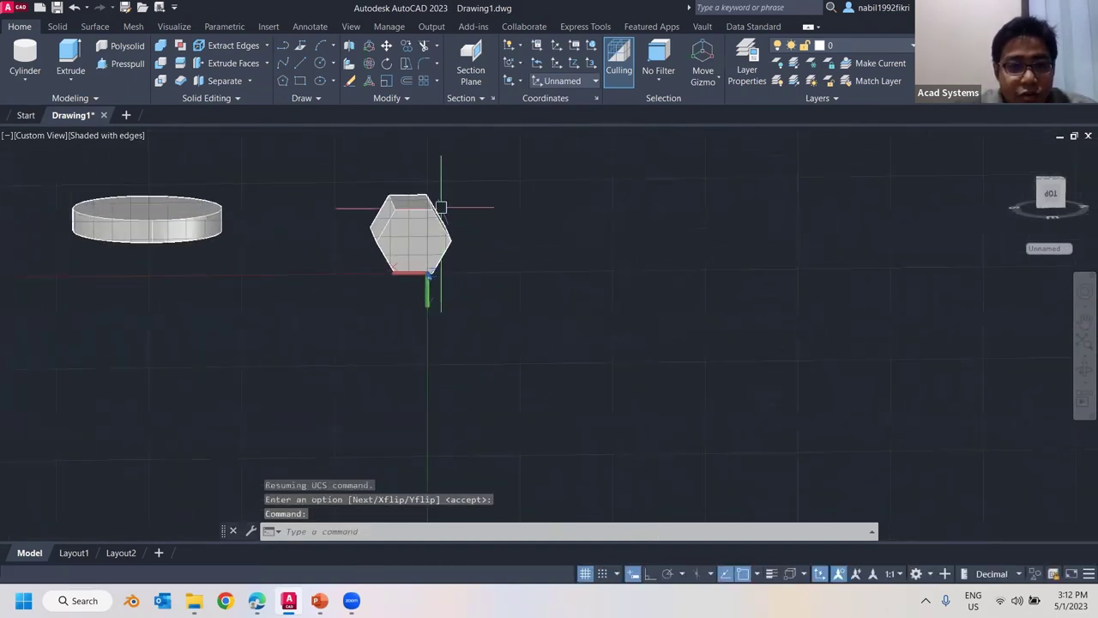
scroll(441, 198, up, 5)
click(300, 63)
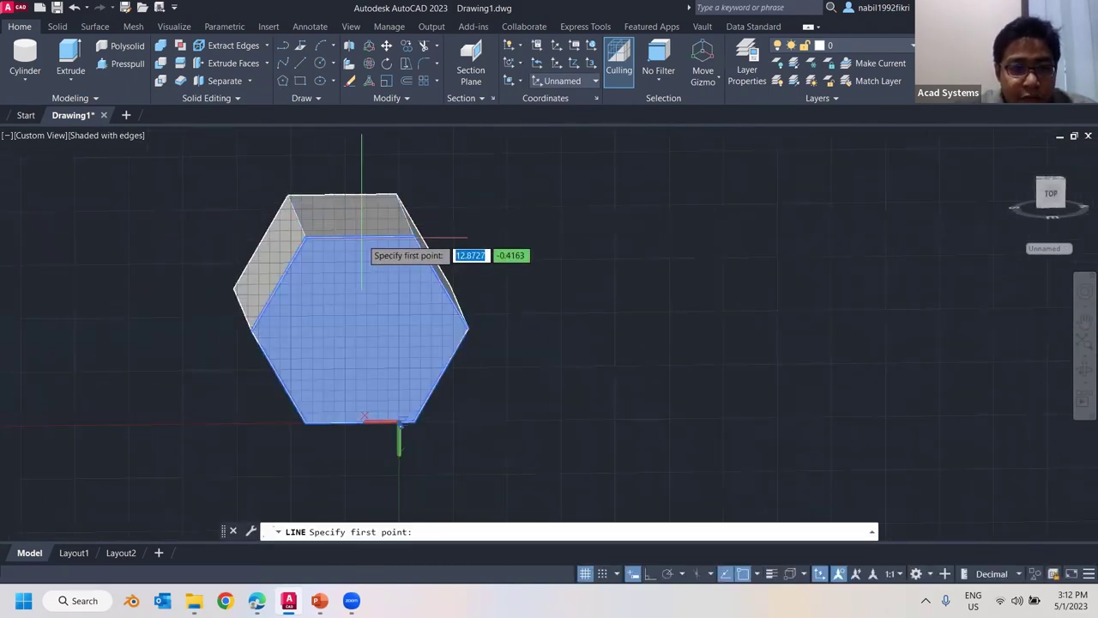
click(360, 237)
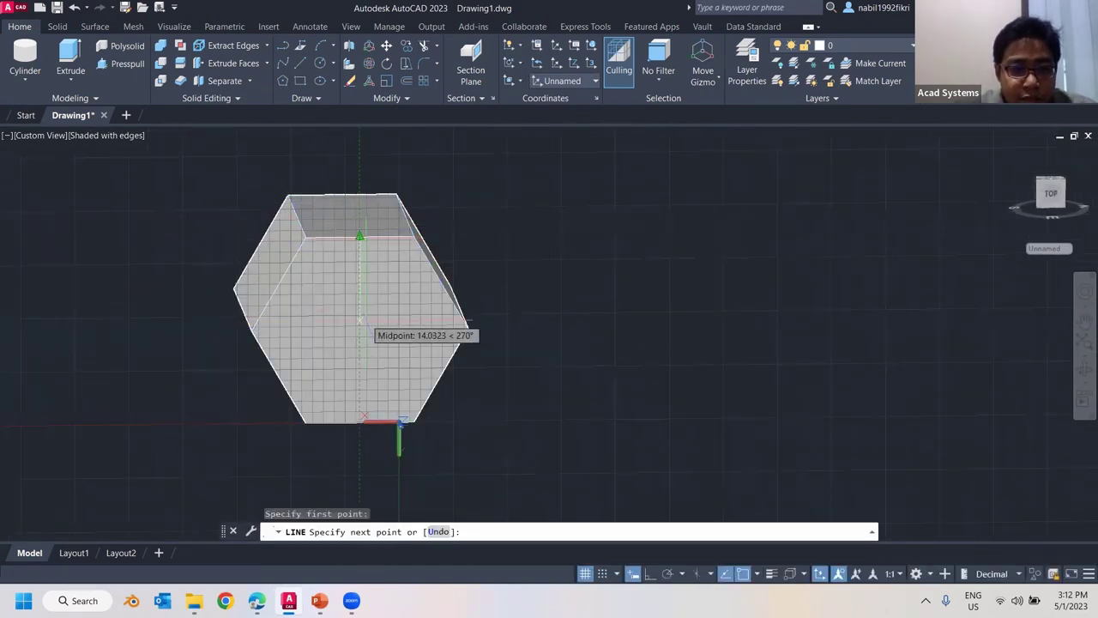
click(360, 373)
key(Return)
- Draw a second line across the hexagonal end face between its two opposite side corners, crossing the vertical line
key(Return)
click(469, 329)
click(252, 336)
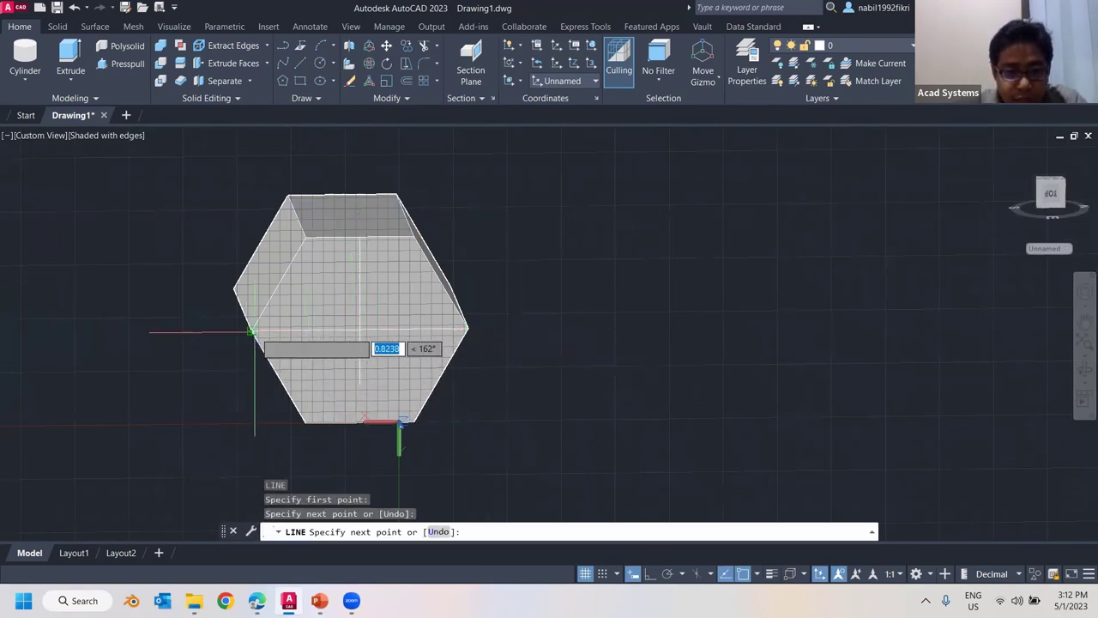
key(Return)
- Inspect the crossing lines on the prism's end face and reset the UCS to World
scroll(373, 335, up, 3)
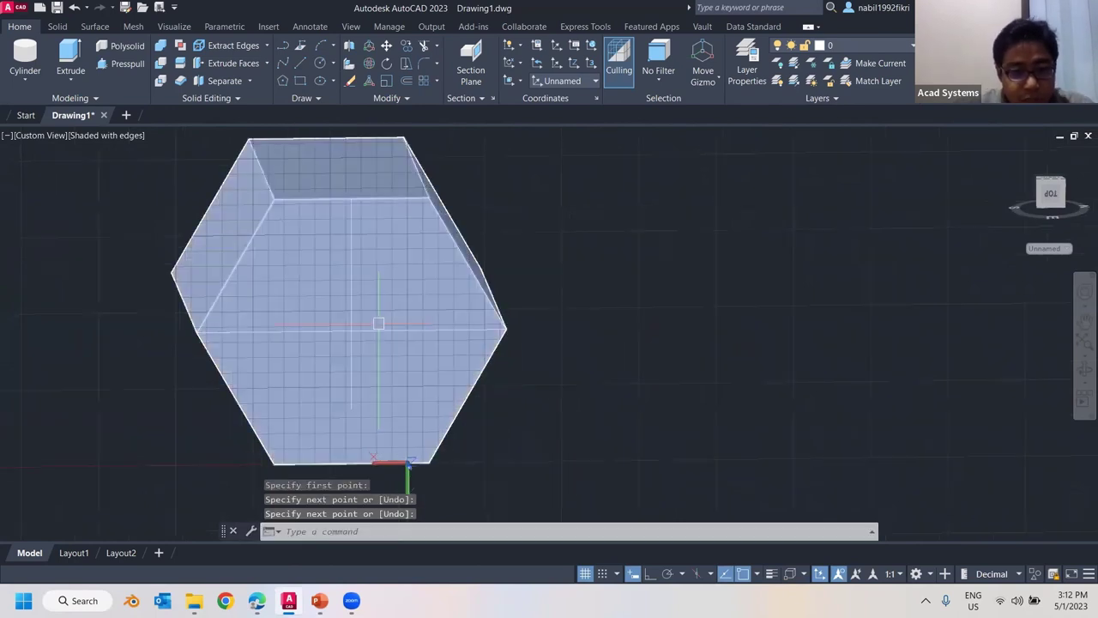
shift+middle_drag(339, 315, 353, 320)
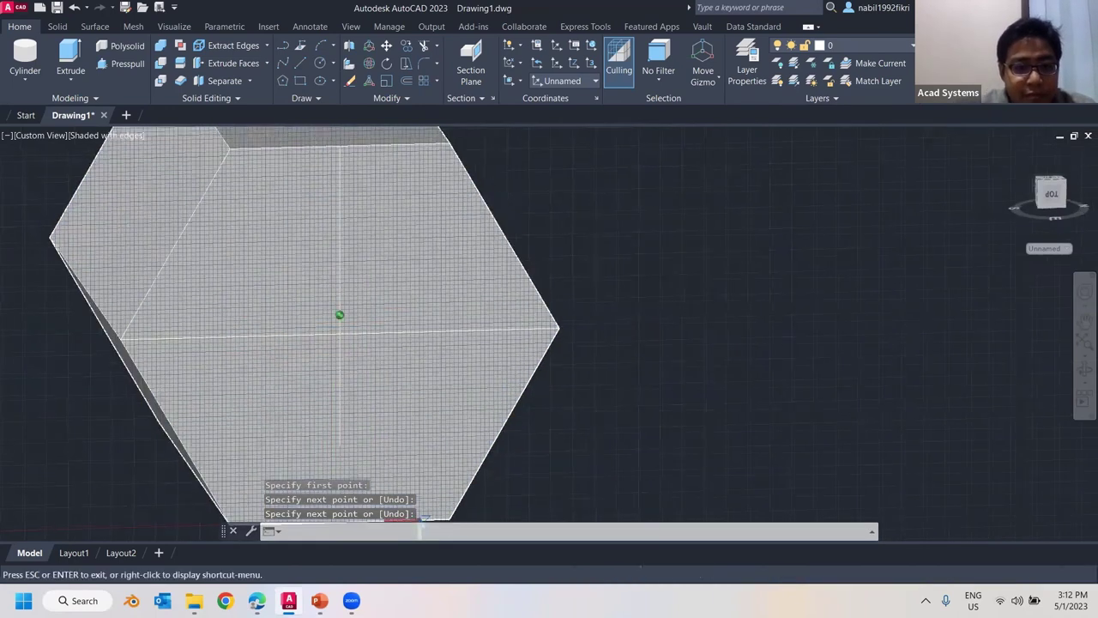
shift+middle_drag(480, 137, 333, 67)
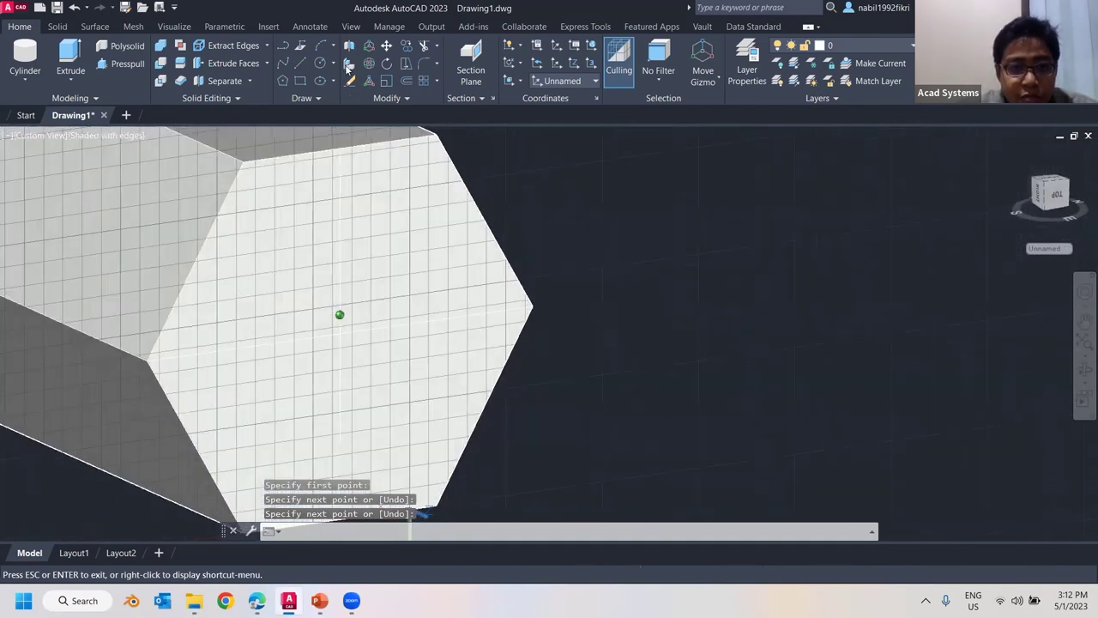
scroll(414, 386, down, 3)
middle_drag(330, 353, 429, 314)
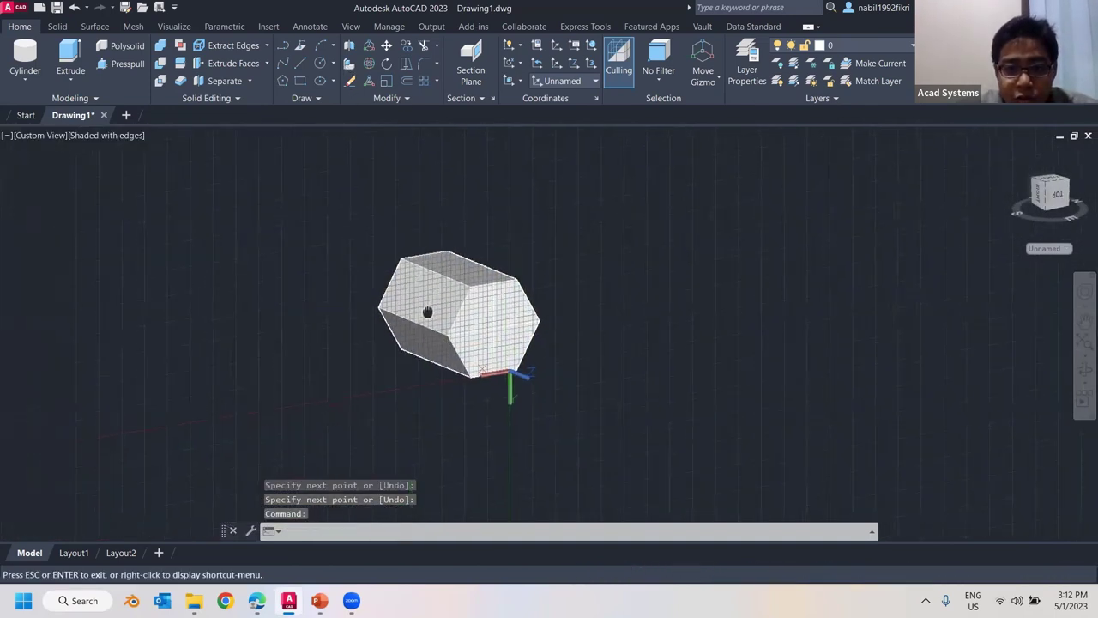
scroll(584, 339, down, 3)
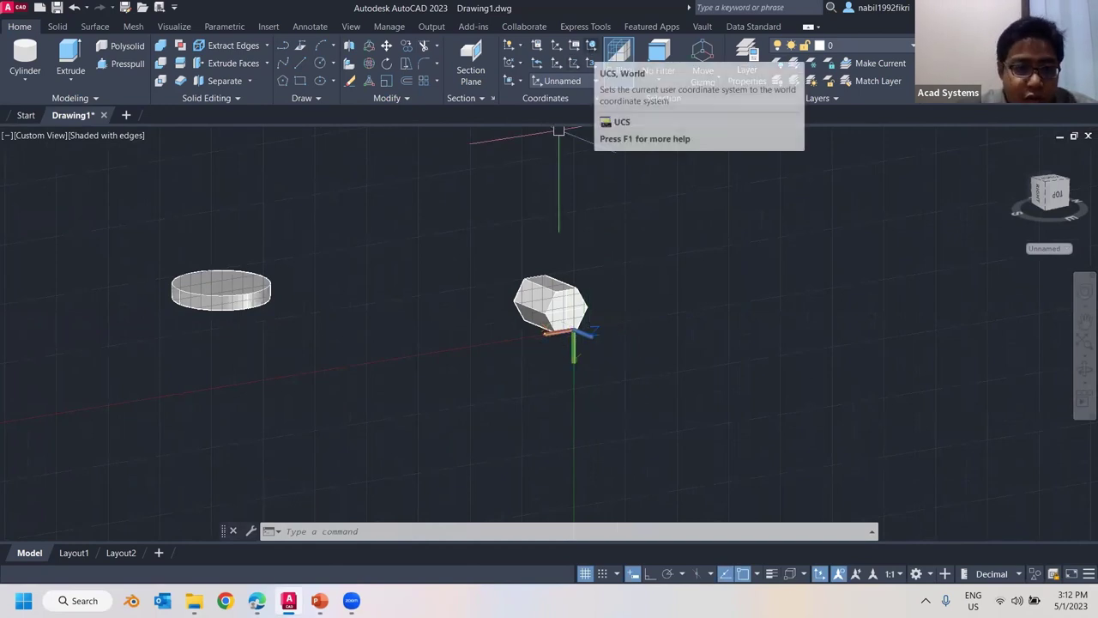
click(591, 47)
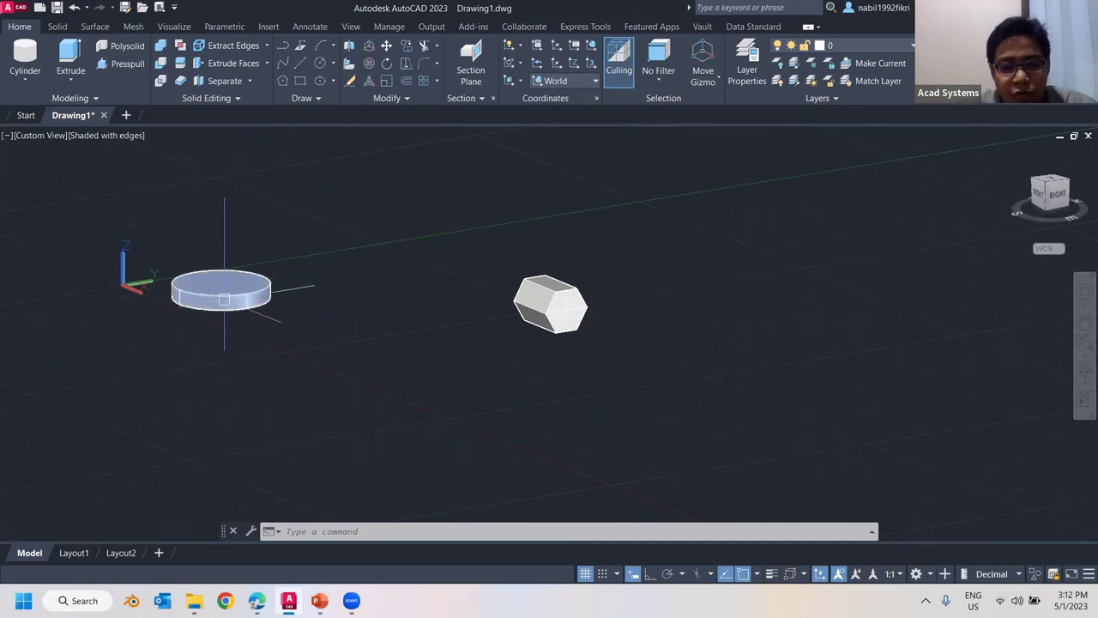
- Start a 3D Align of the circular disc, using its top face's centre as base point and two rim points as source plane
click(348, 65)
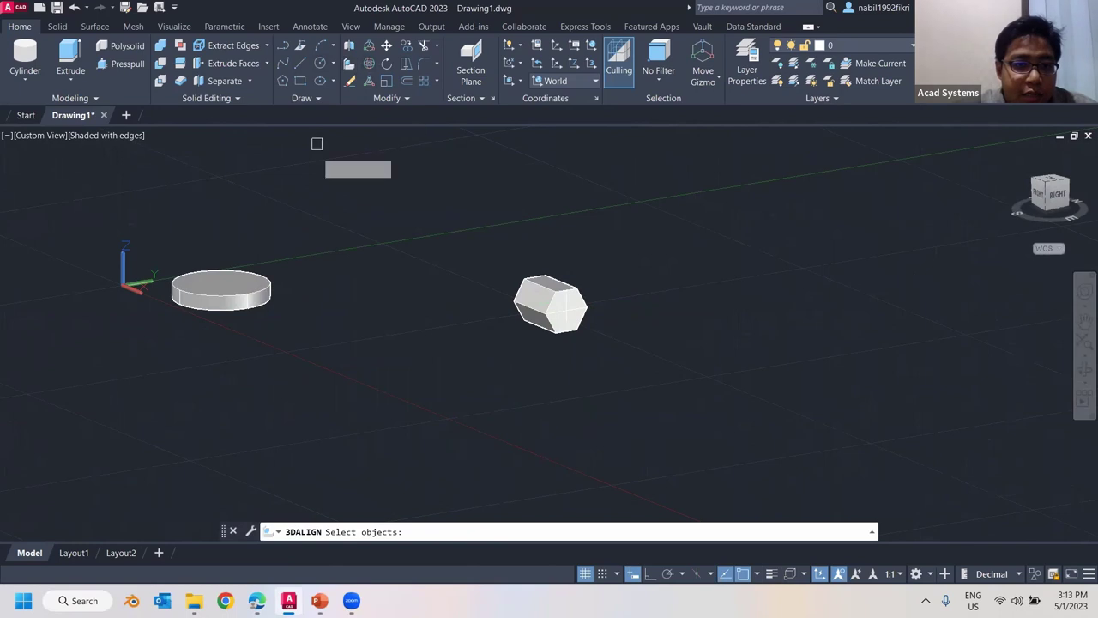
click(247, 260)
scroll(250, 259, up, 3)
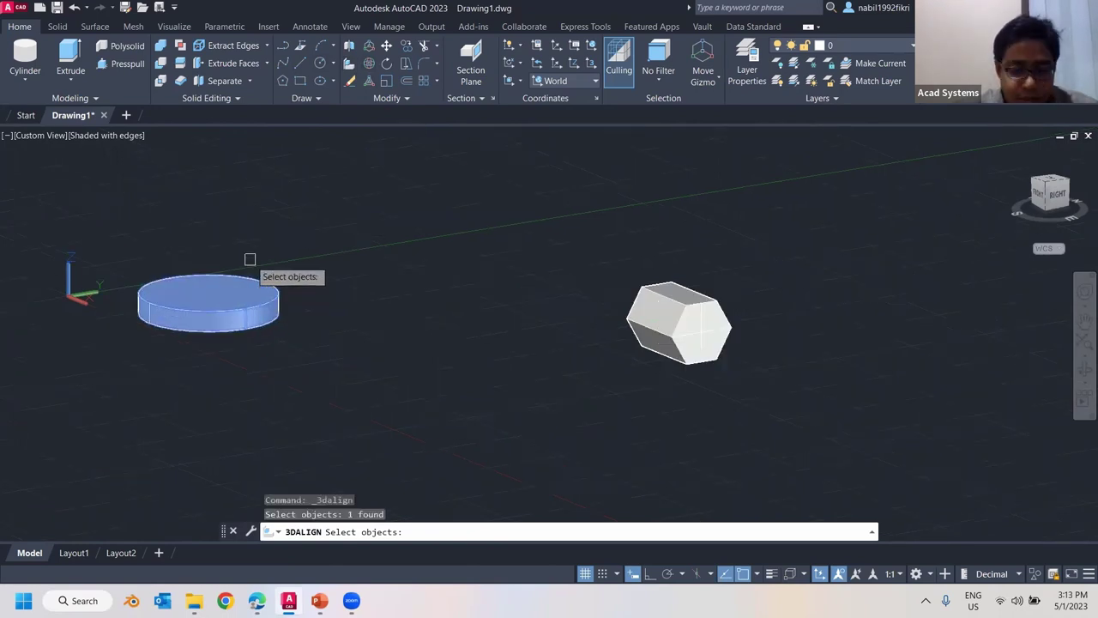
key(Return)
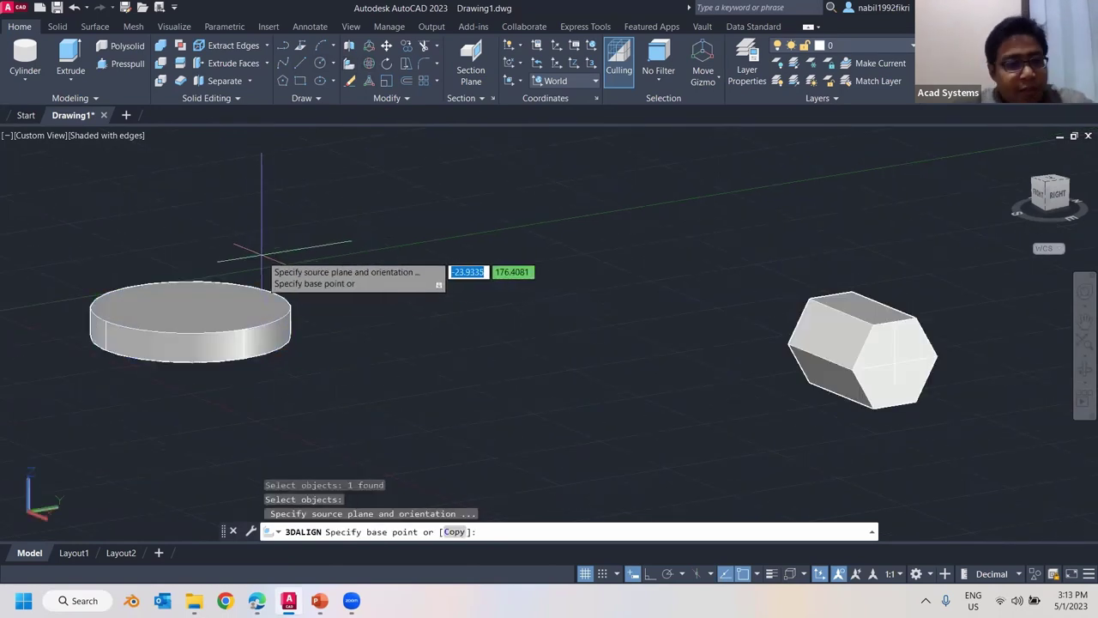
click(189, 306)
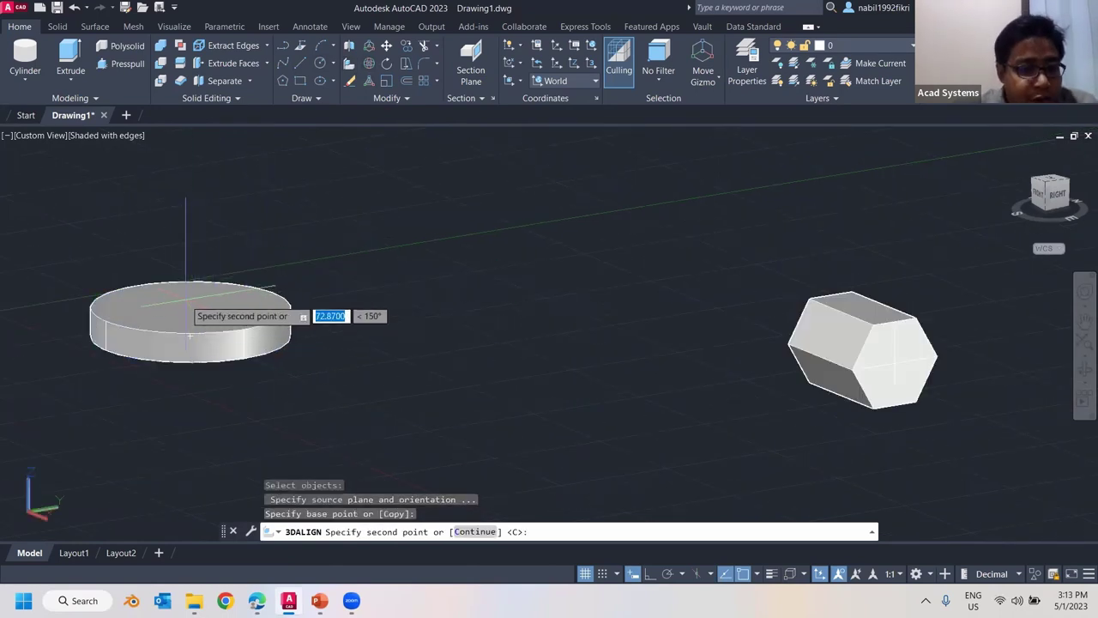
click(137, 285)
click(275, 294)
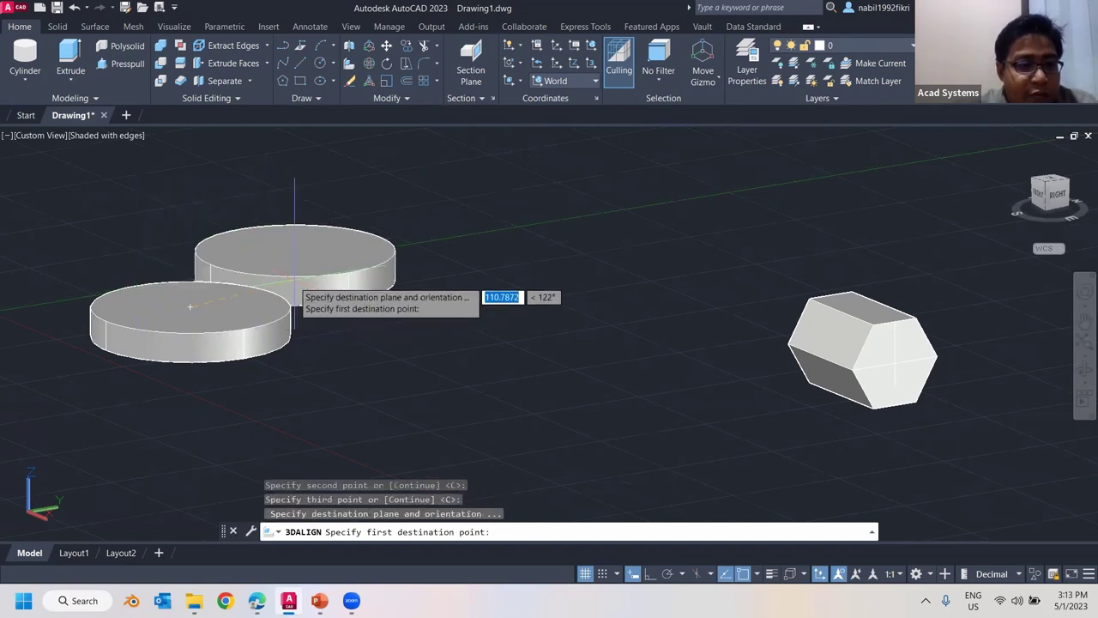
- Align the disc flat against the prism's hexagonal end, placing its centre at the crossing lines and picking two orientation points on that face
middle_drag(674, 400, 287, 380)
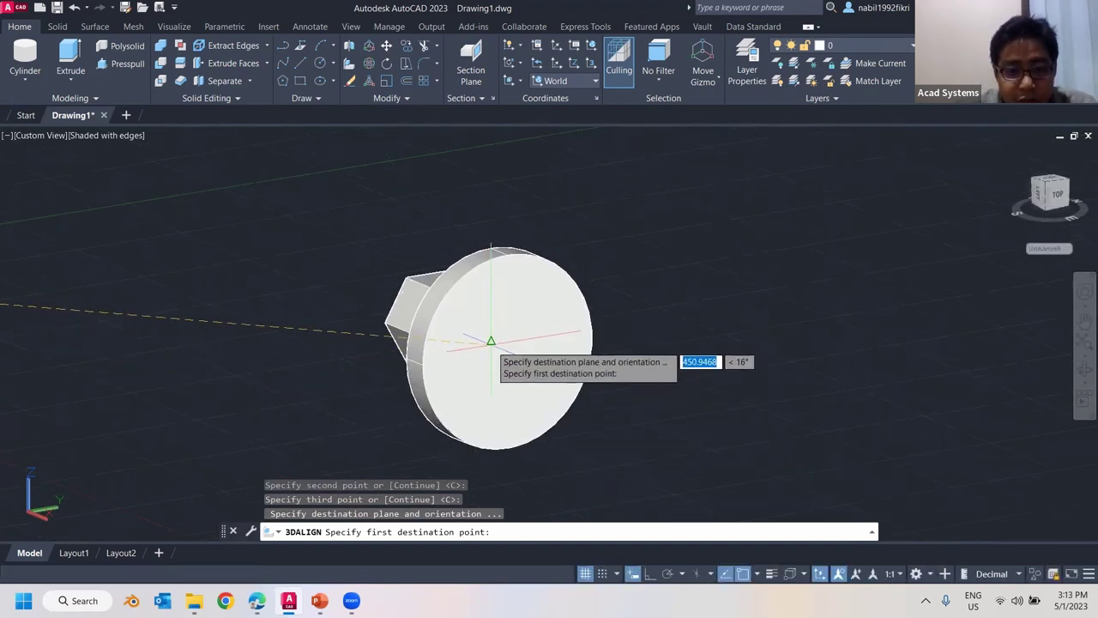
click(460, 326)
shift+middle_drag(508, 351, 490, 343)
click(500, 315)
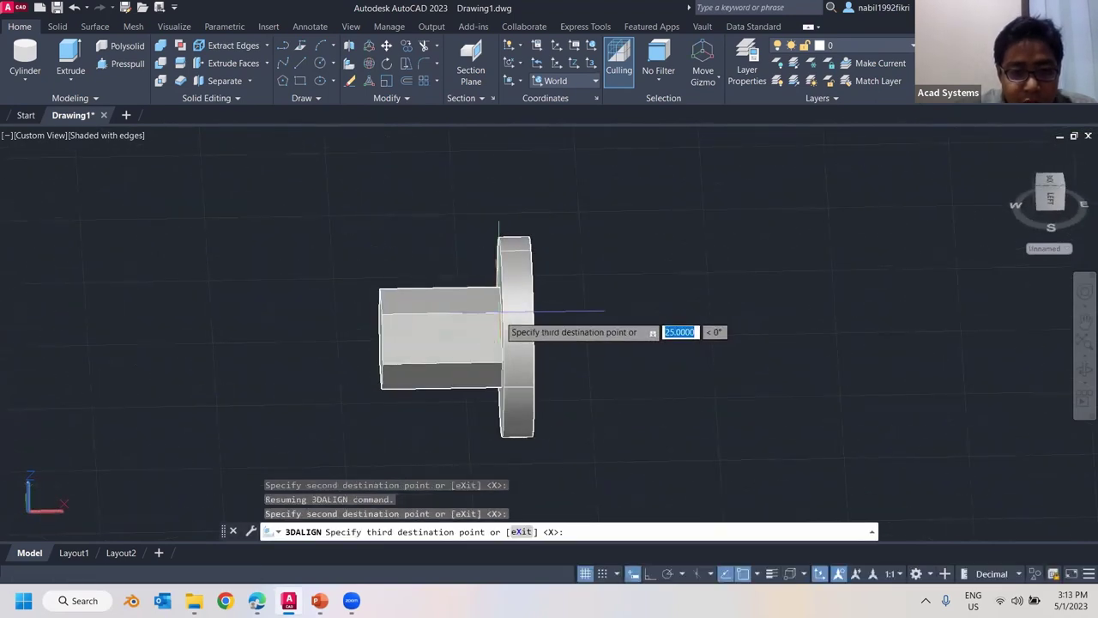
click(501, 357)
shift+middle_drag(635, 351, 450, 374)
shift+middle_drag(352, 360, 301, 355)
click(677, 348)
shift+middle_drag(677, 348, 501, 343)
shift+middle_drag(151, 168, 120, 146)
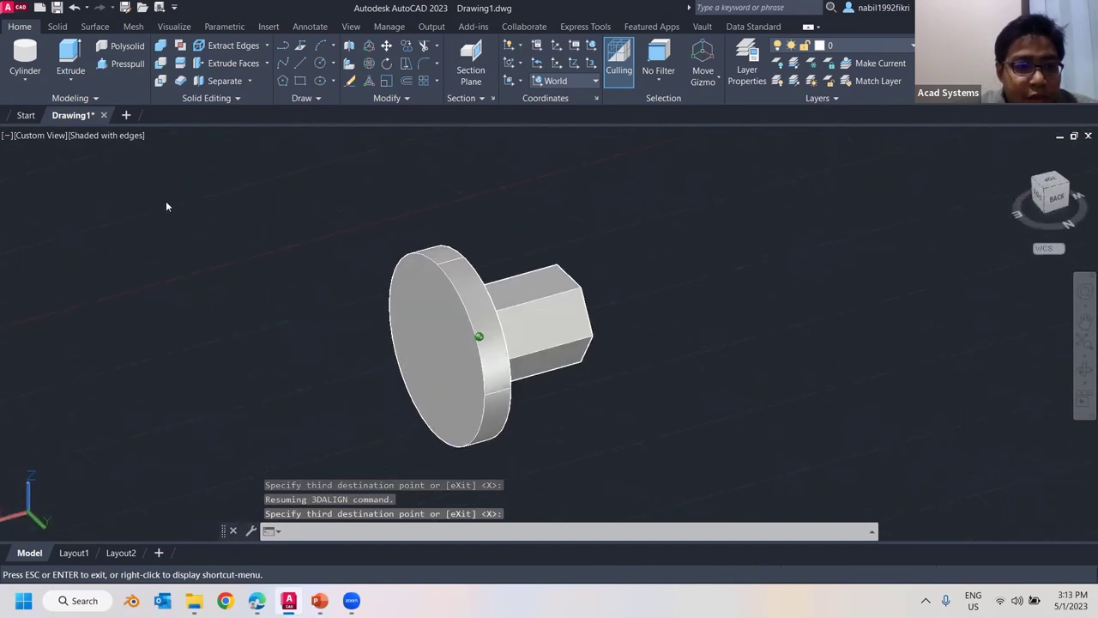
- Check the disc and prism in the 2D Wireframe visual style and restore Shaded with edges
click(107, 135)
click(166, 171)
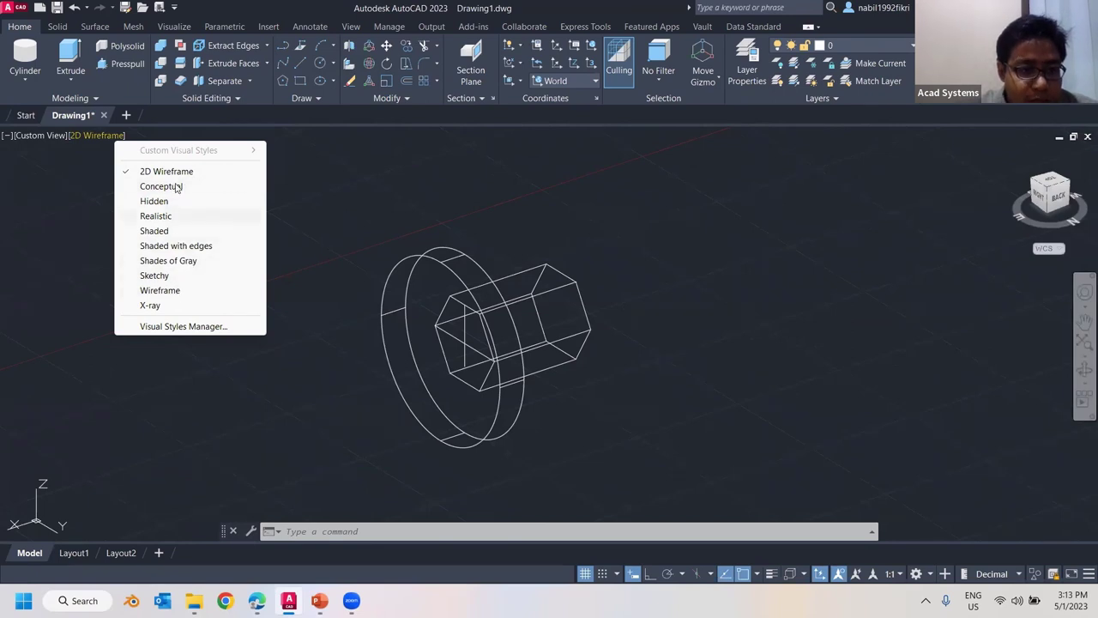
click(178, 248)
- Align the UCS to the disc's flat face on the side where the hexagonal prism is attached
shift+middle_drag(686, 307, 393, 269)
shift+middle_drag(601, 279, 542, 263)
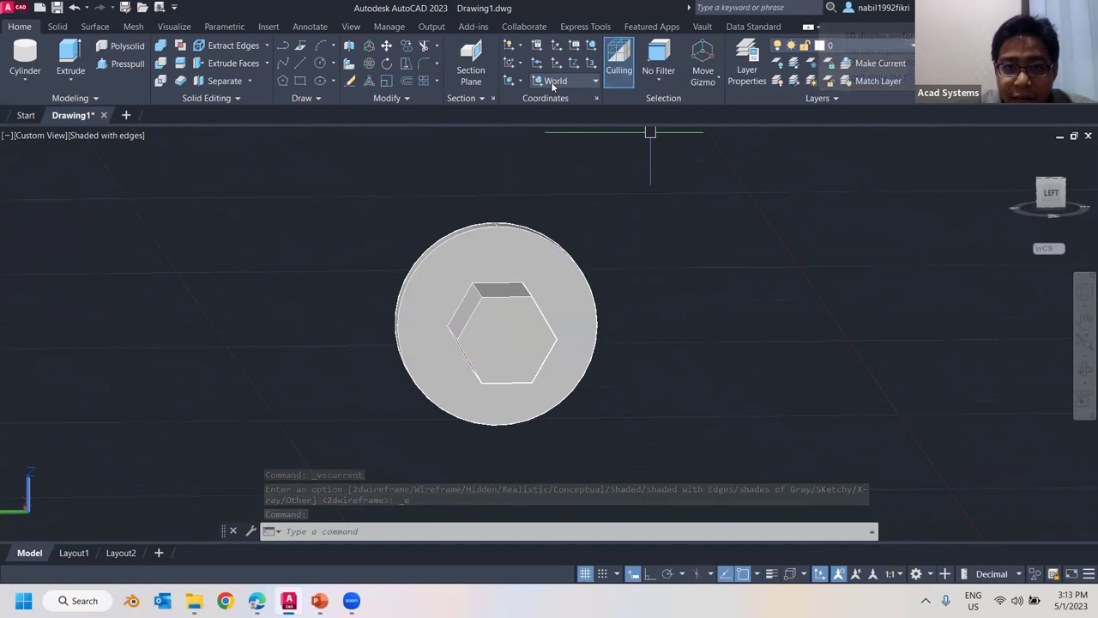
click(508, 82)
click(521, 168)
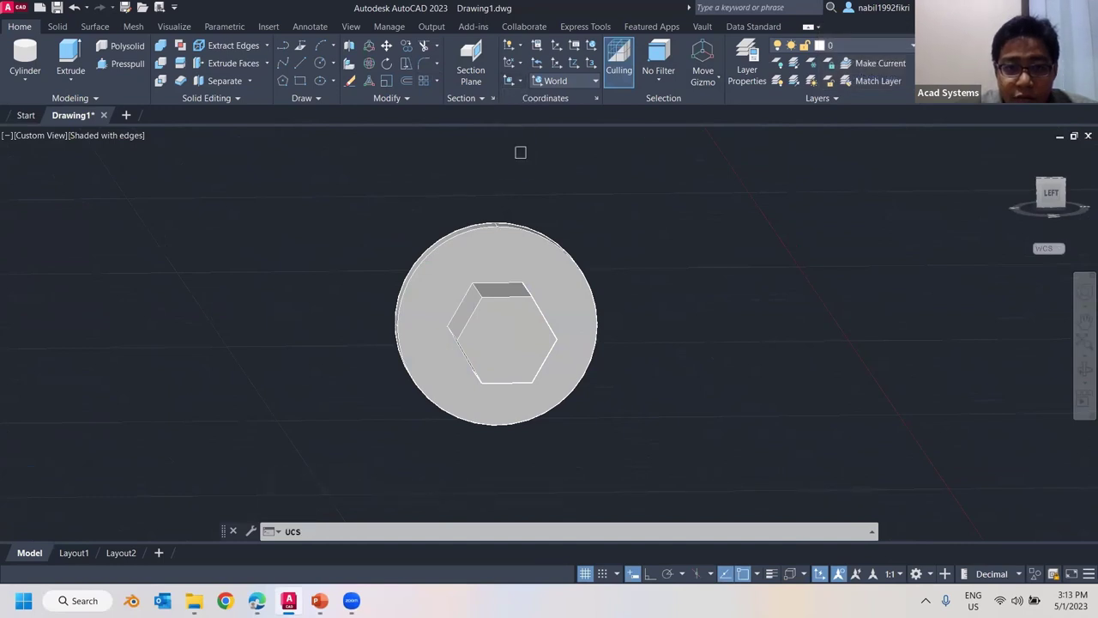
click(498, 245)
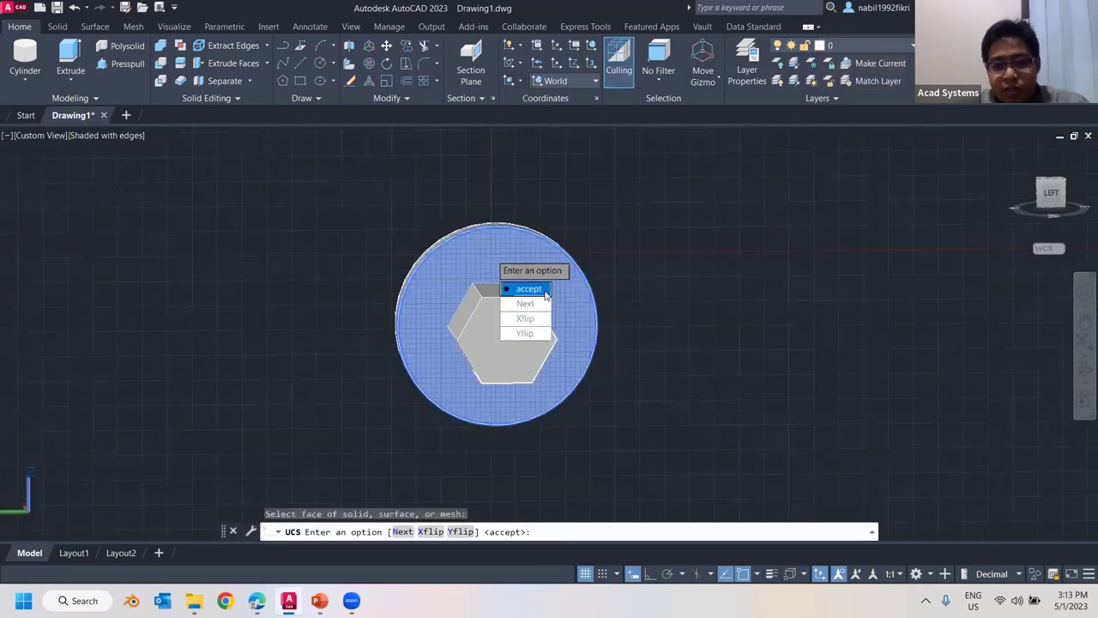
click(543, 292)
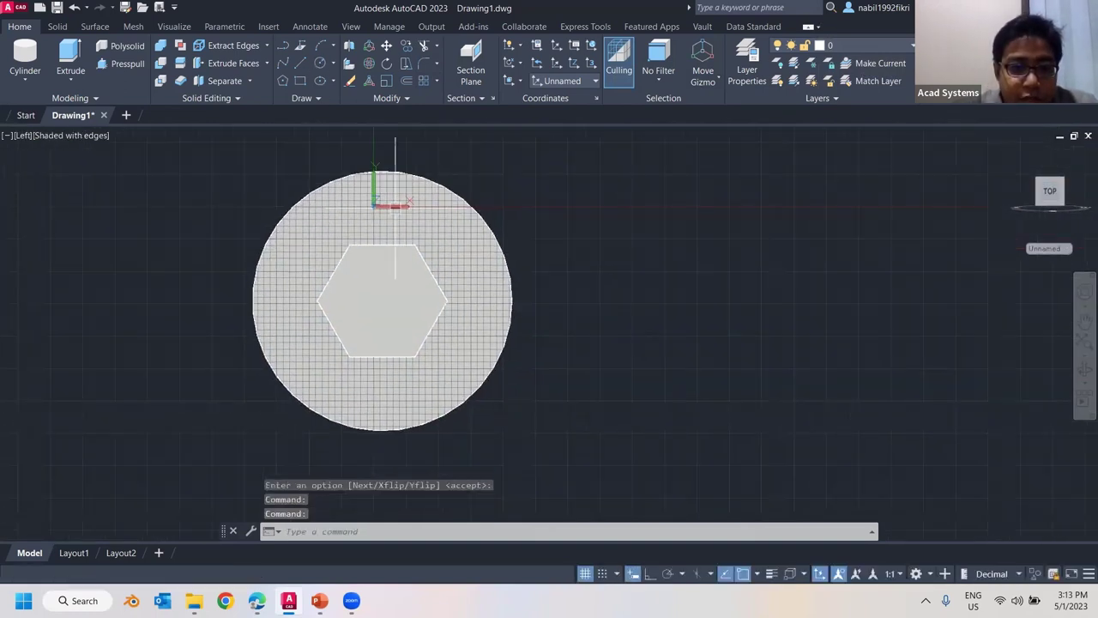
- Hide the hexagonal prism so the disc's face is clear for sketching
click(320, 63)
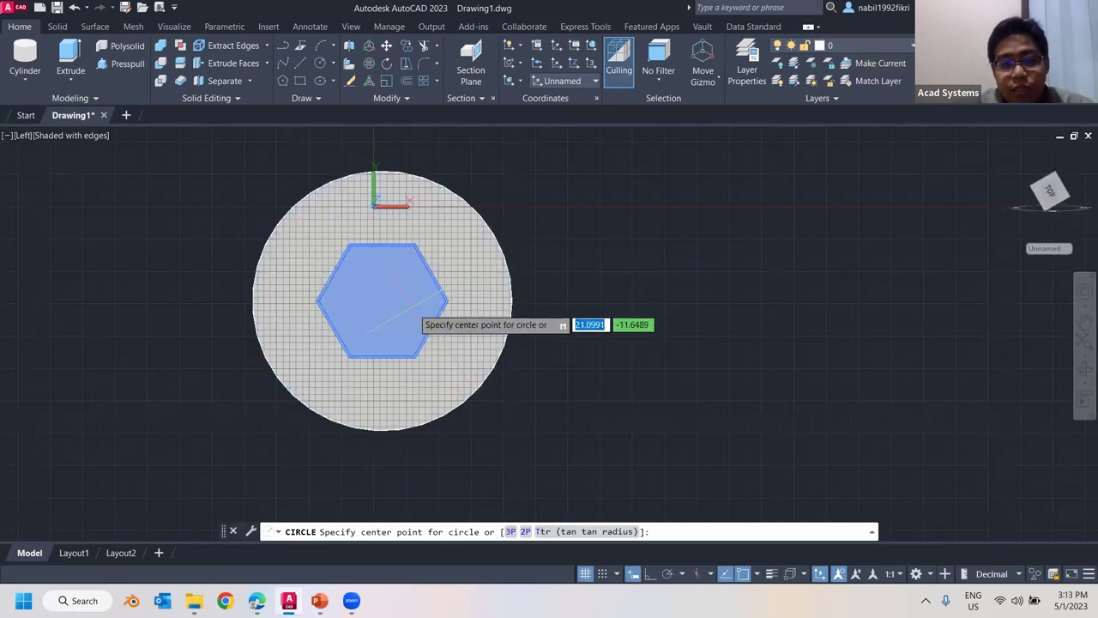
key(Escape)
shift+middle_drag(478, 323, 360, 294)
click(359, 293)
right_click(600, 242)
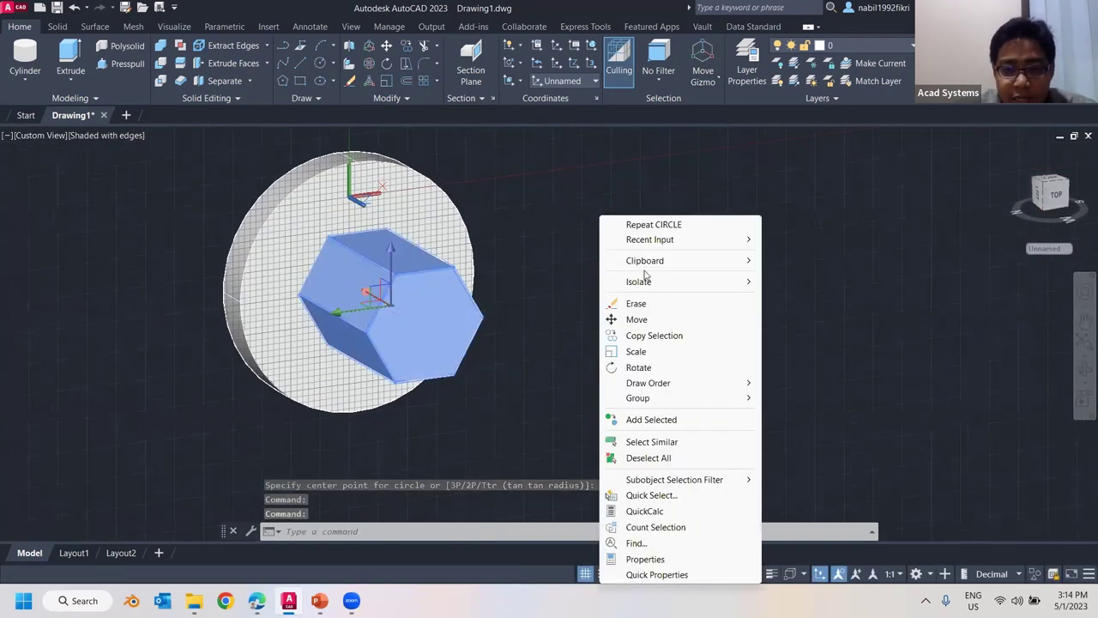
mouse_move(697, 283)
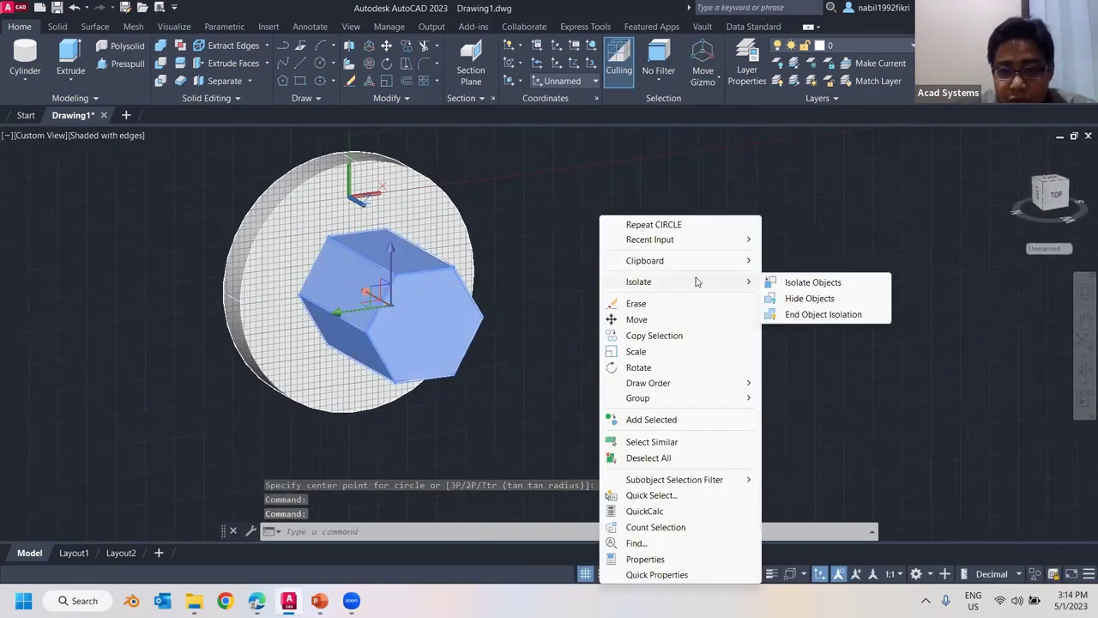
click(793, 300)
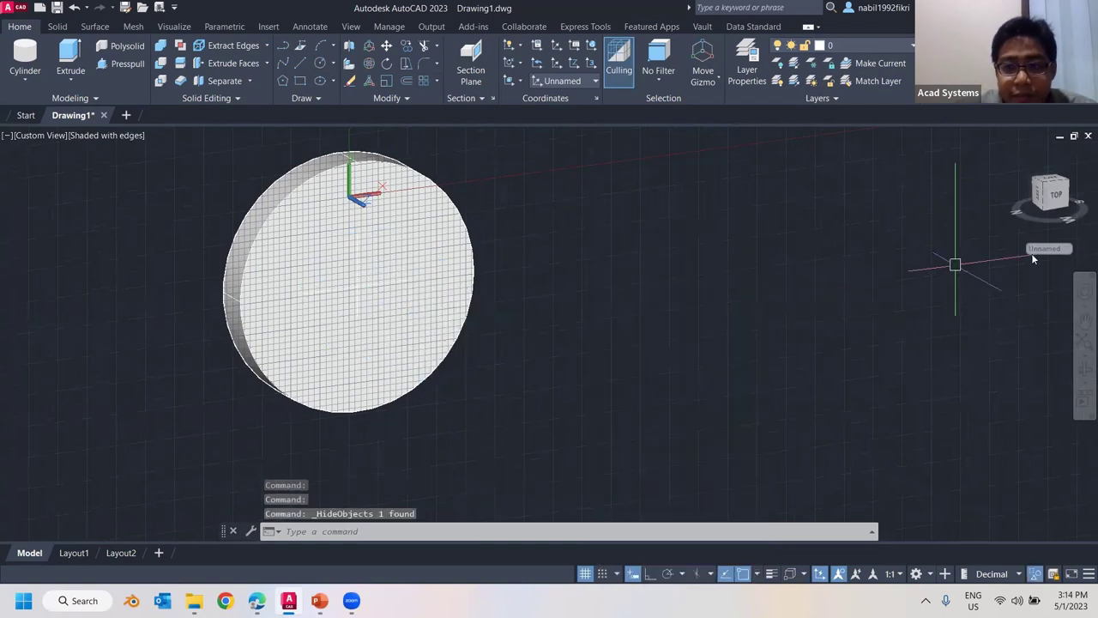
- Draw a circle of radius 35 on the disc's face, centred on the disc
click(1055, 195)
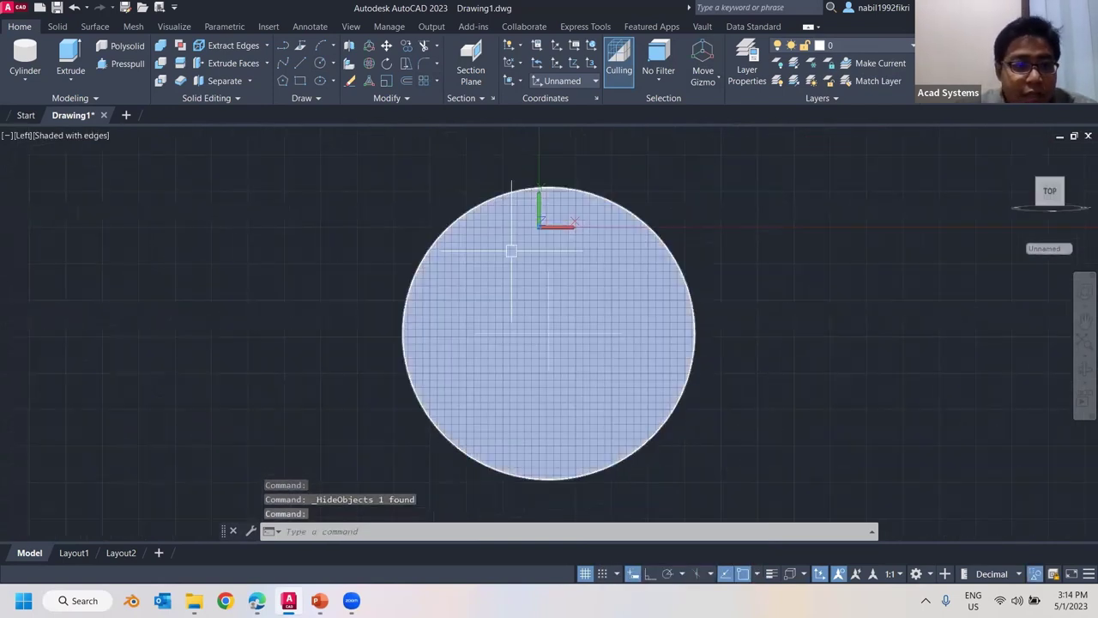
middle_drag(435, 263, 283, 240)
click(320, 64)
click(397, 311)
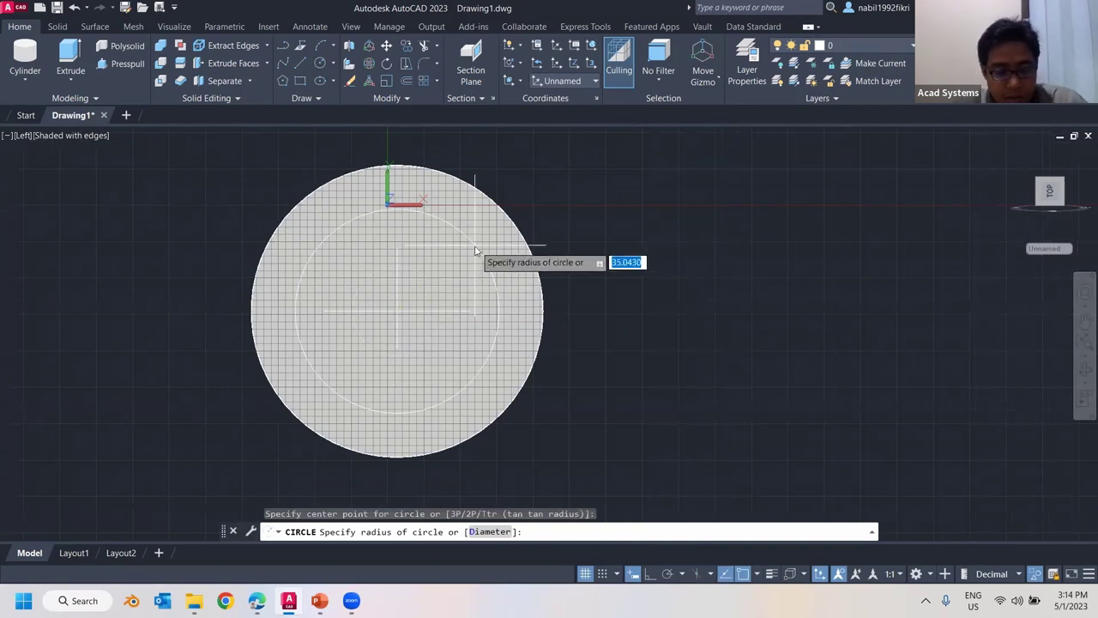
key(Return)
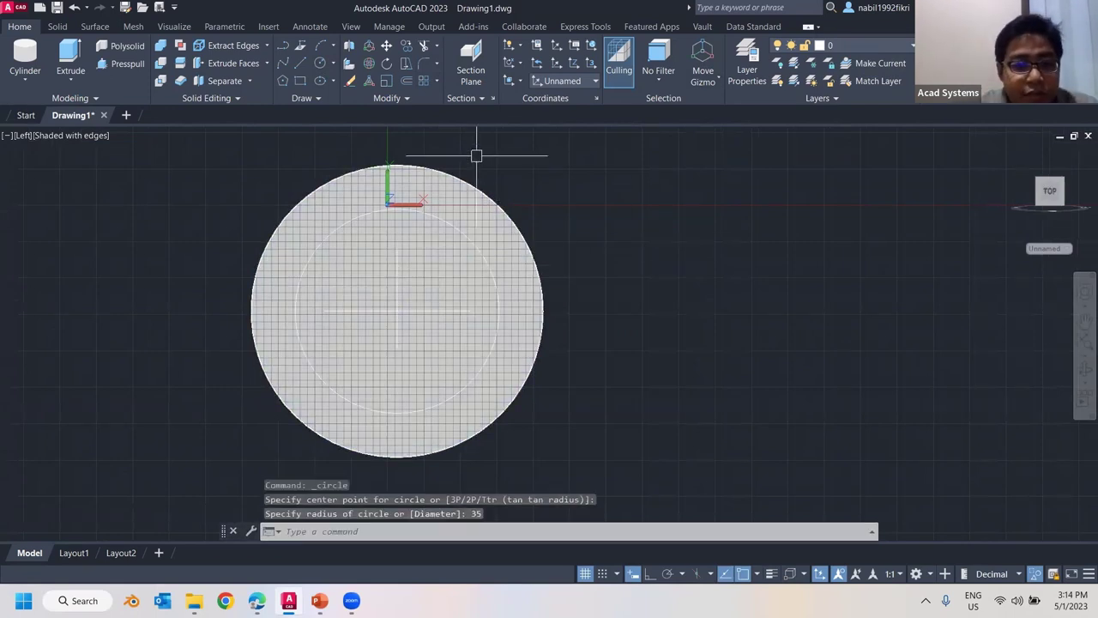
key(Escape)
- Draw a circle of radius 5 centred on the top quadrant of the radius 35 circle
click(321, 65)
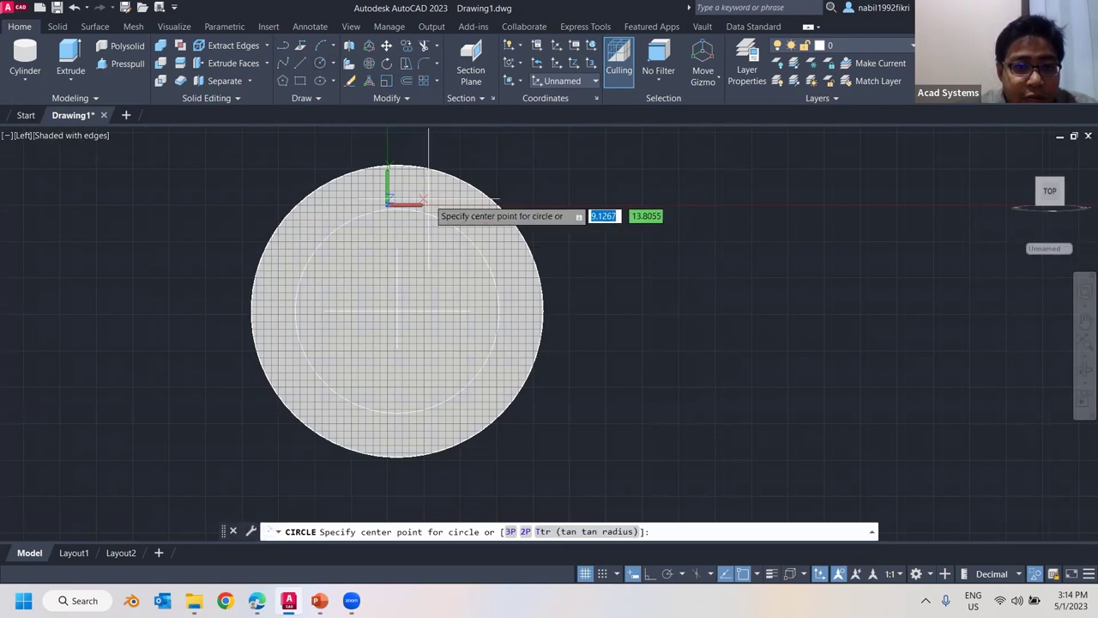
click(397, 208)
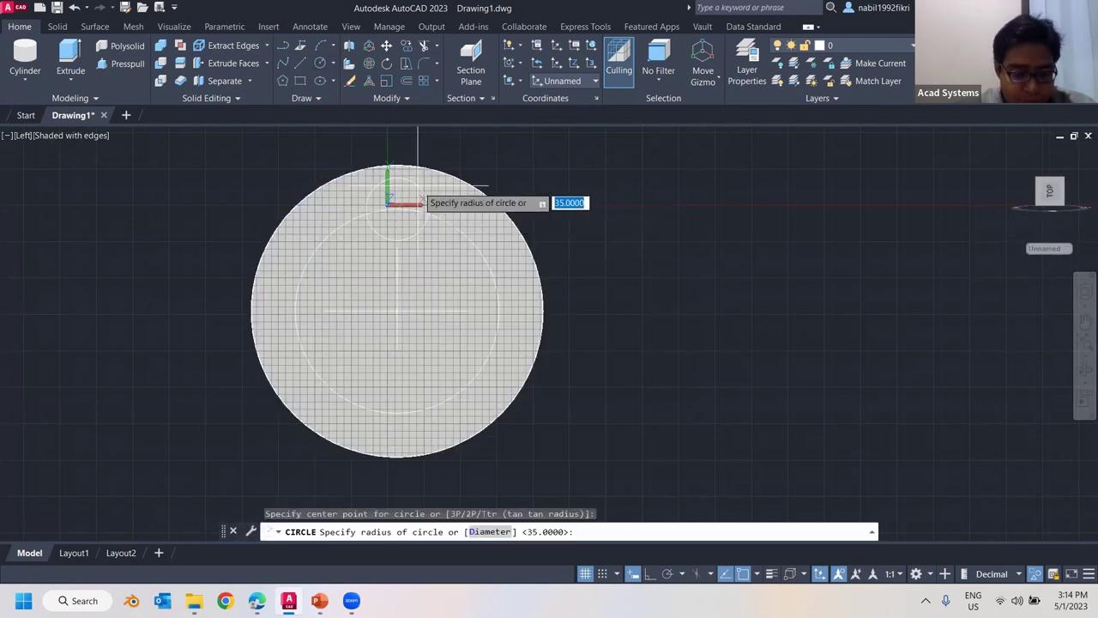
text(5)
key(Return)
key(Escape)
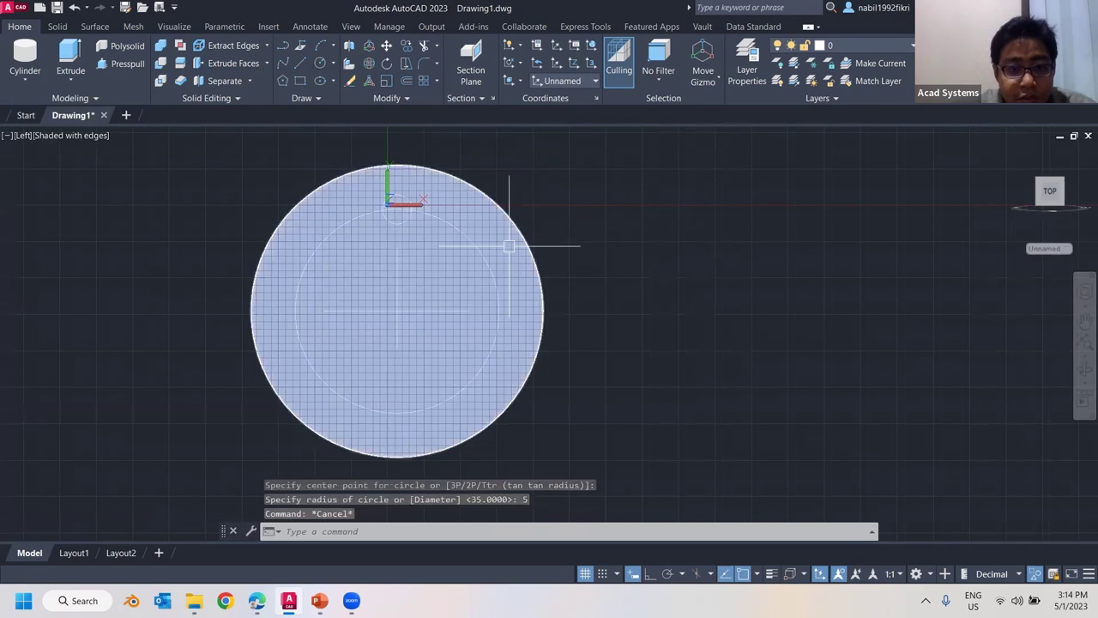
- Extrude the small radius 5 circle backwards through the disc so the cylinder extends well past its rear face
shift+middle_drag(507, 271, 573, 283)
scroll(343, 224, up, 4)
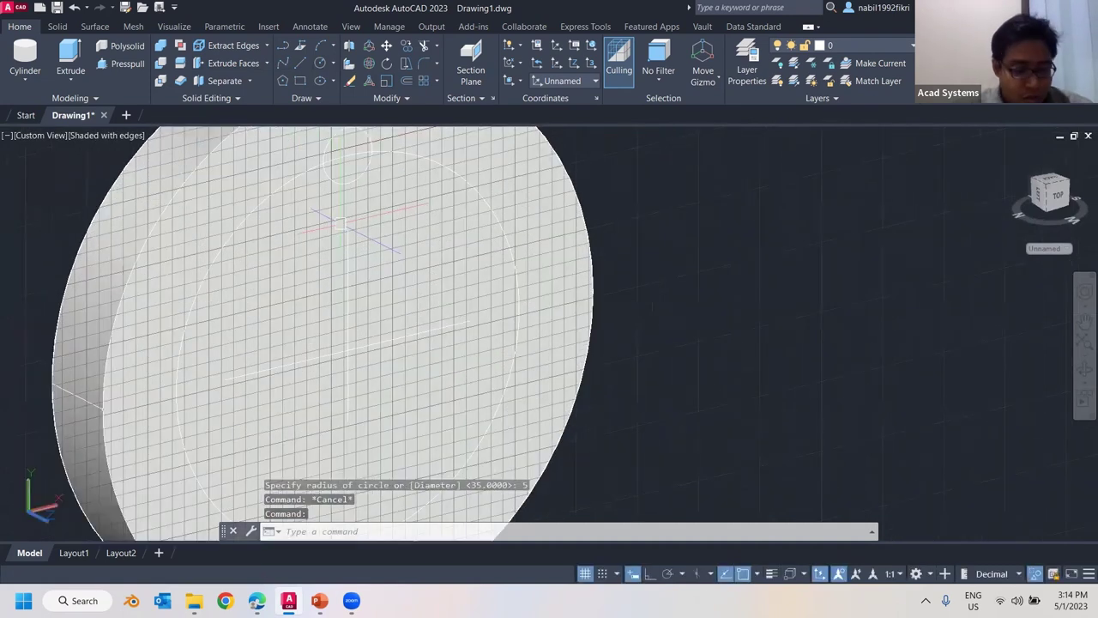
middle_drag(378, 270, 530, 323)
scroll(397, 223, up, 2)
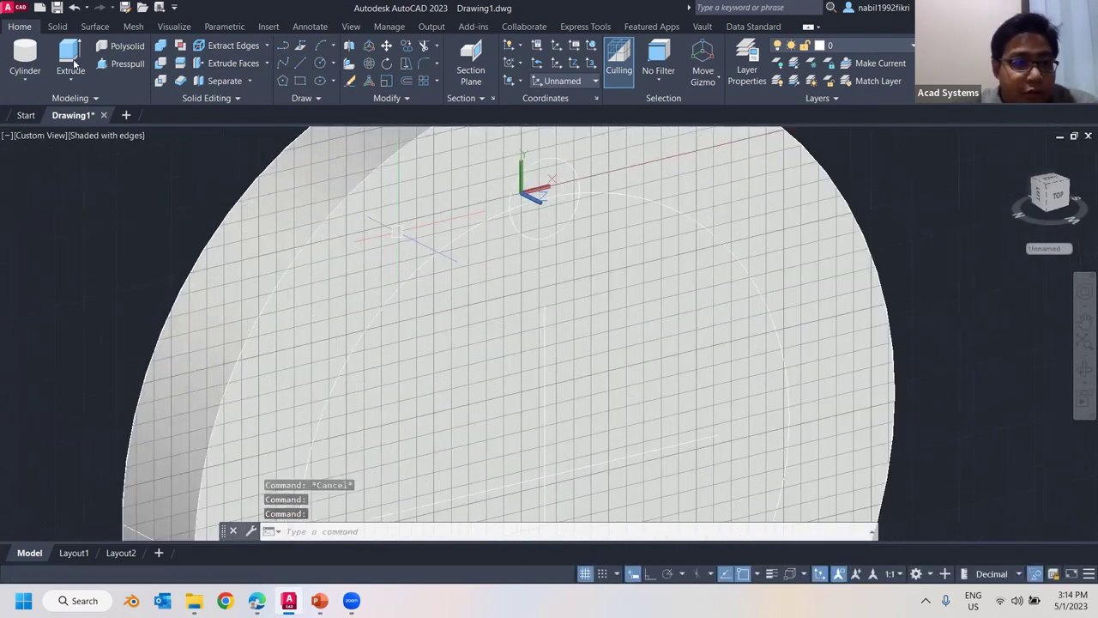
scroll(252, 208, down, 4)
click(70, 58)
scroll(236, 129, up, 3)
click(520, 273)
key(Return)
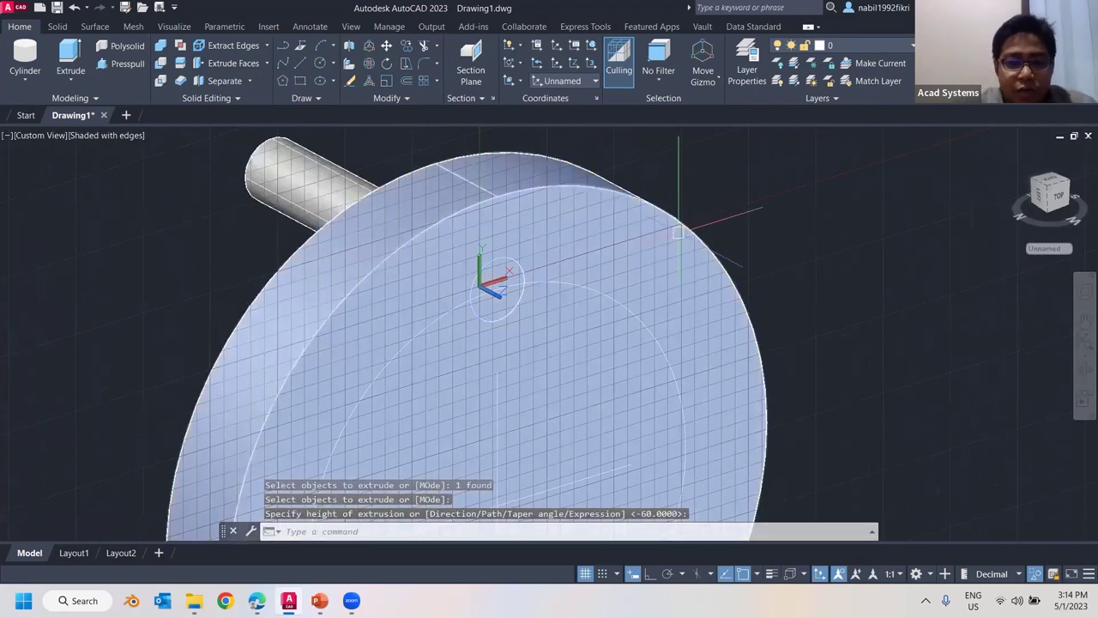
scroll(674, 235, down, 3)
key(Return)
middle_drag(510, 228, 411, 191)
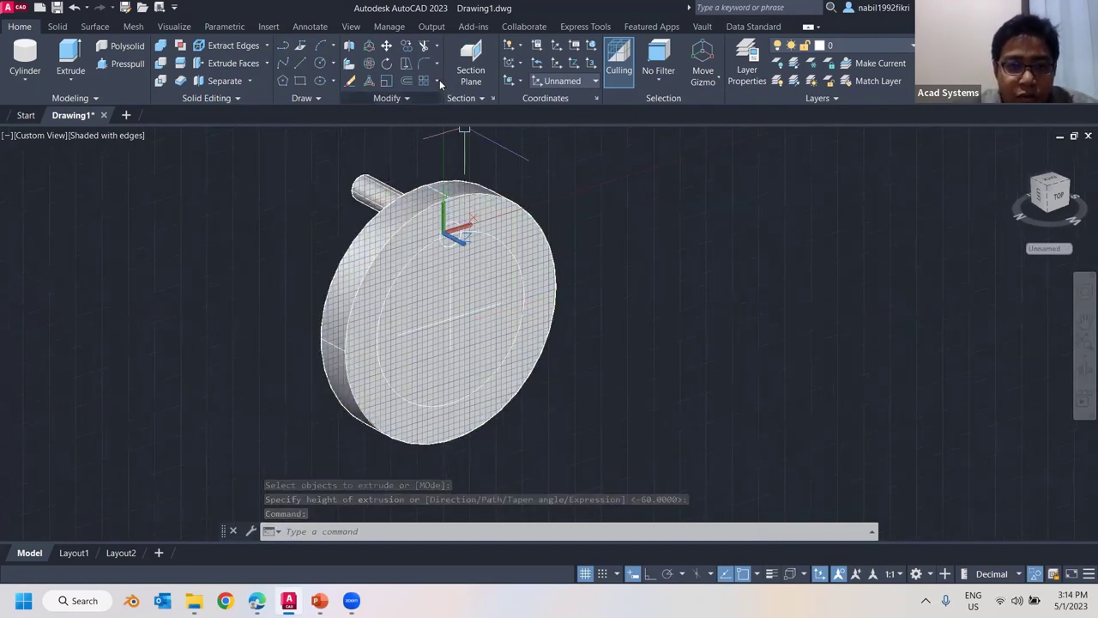
- Create a polar array of the small cylinder around the disc's centre, with 6 items filling 360 degrees
click(438, 81)
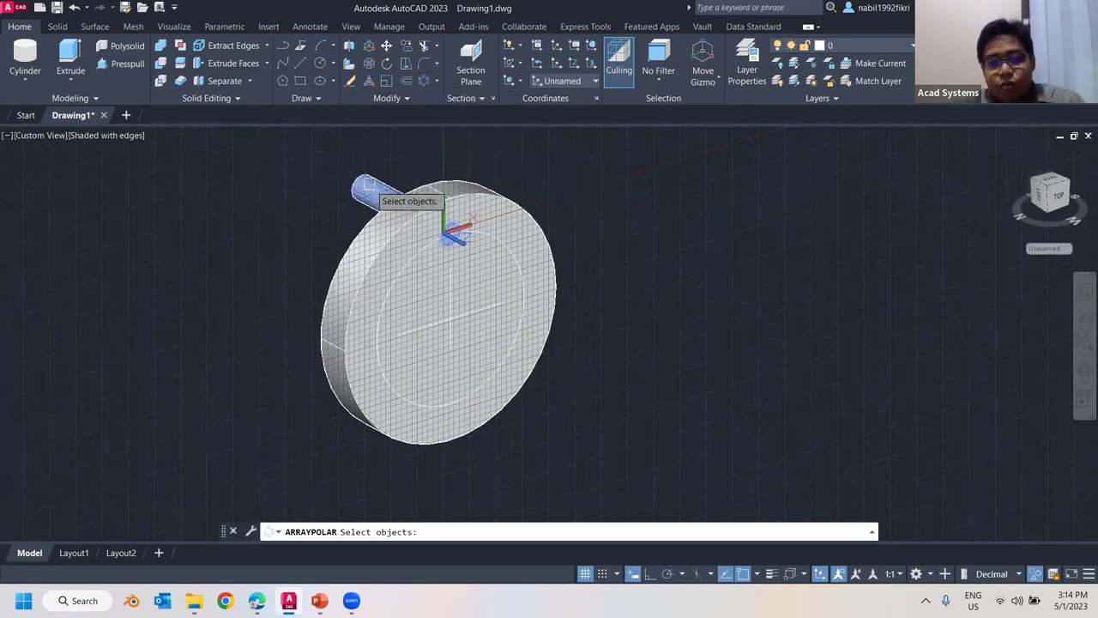
click(367, 184)
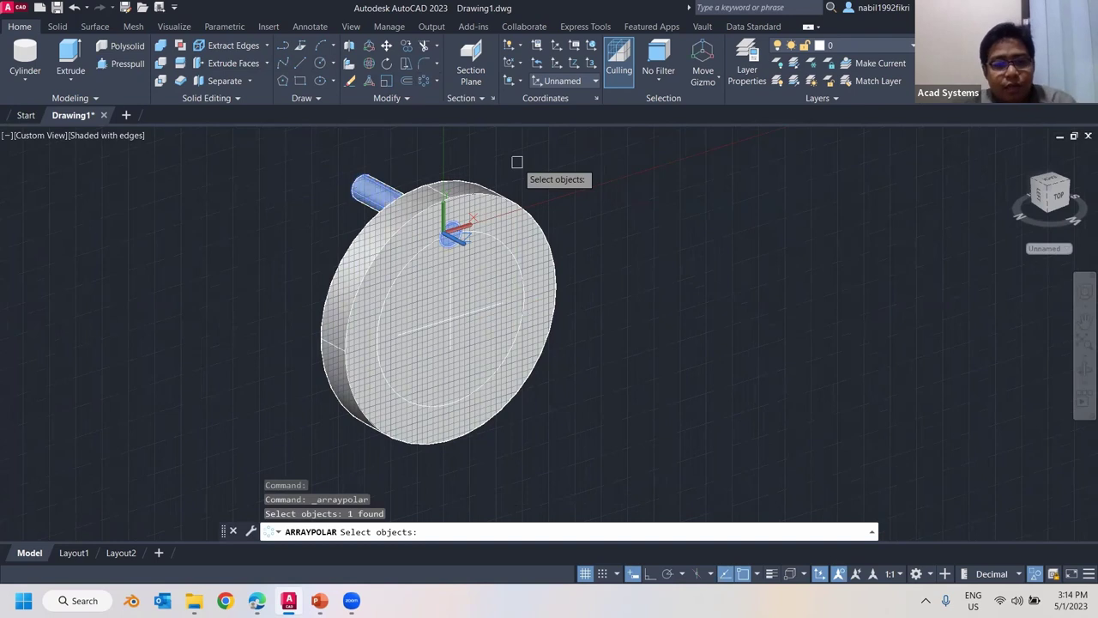
key(Return)
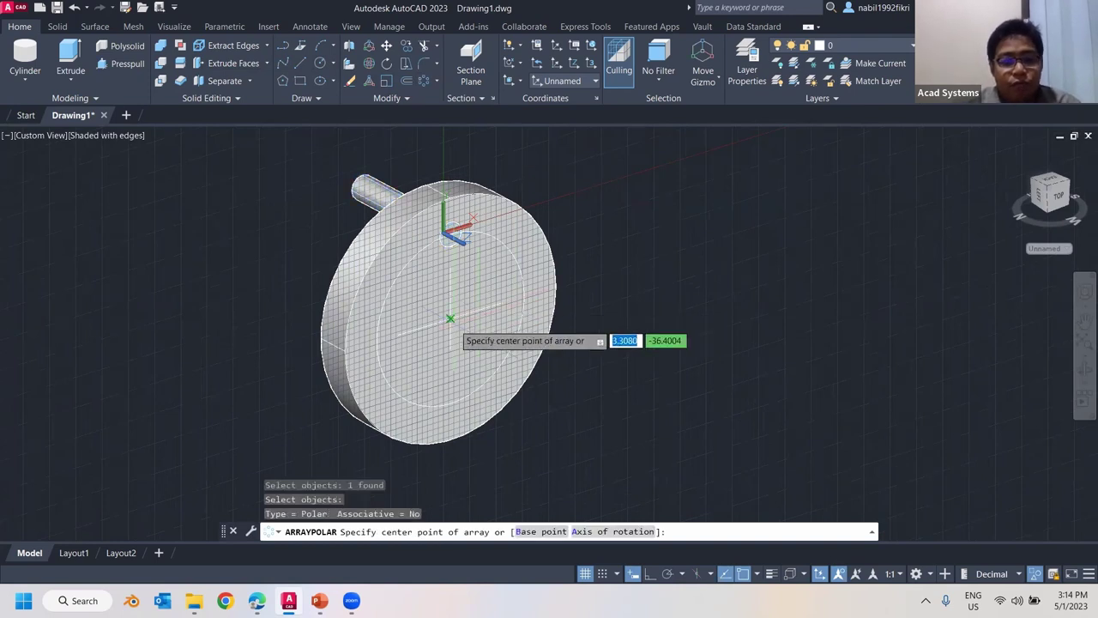
click(449, 319)
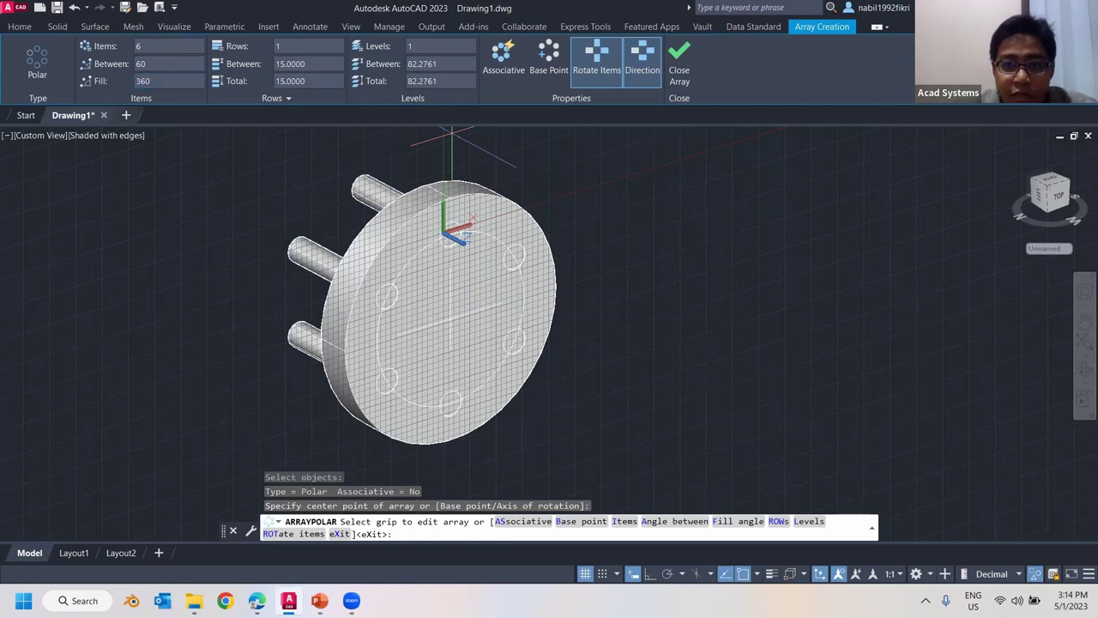
click(692, 72)
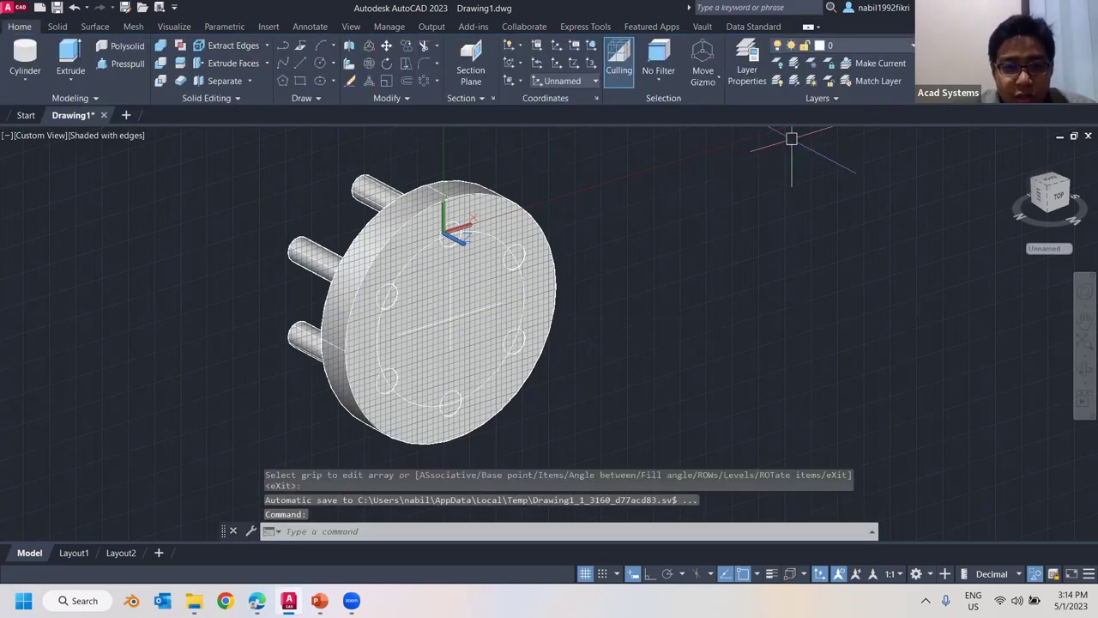
- Subtract the six arrayed cylinders from the disc to cut the bolt holes
shift+middle_drag(664, 199, 490, 168)
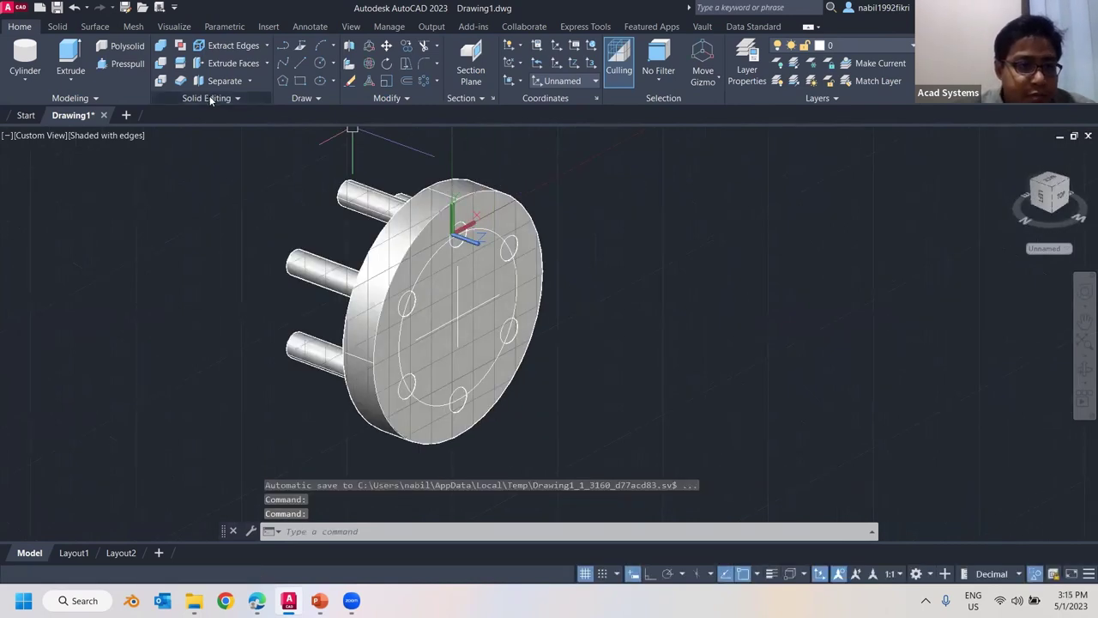
click(163, 65)
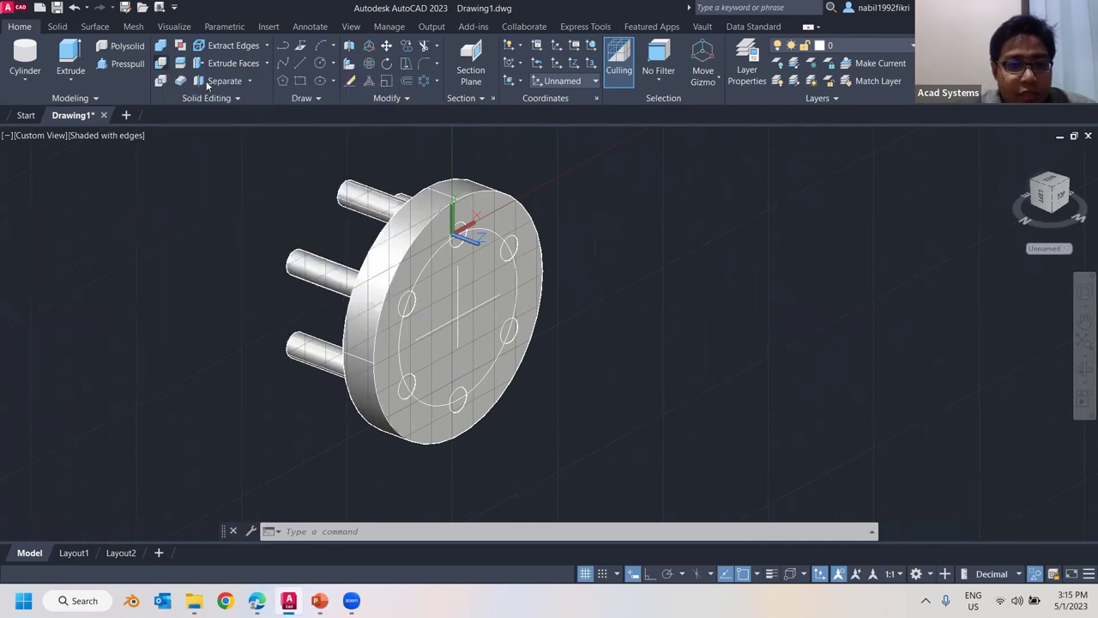
click(510, 210)
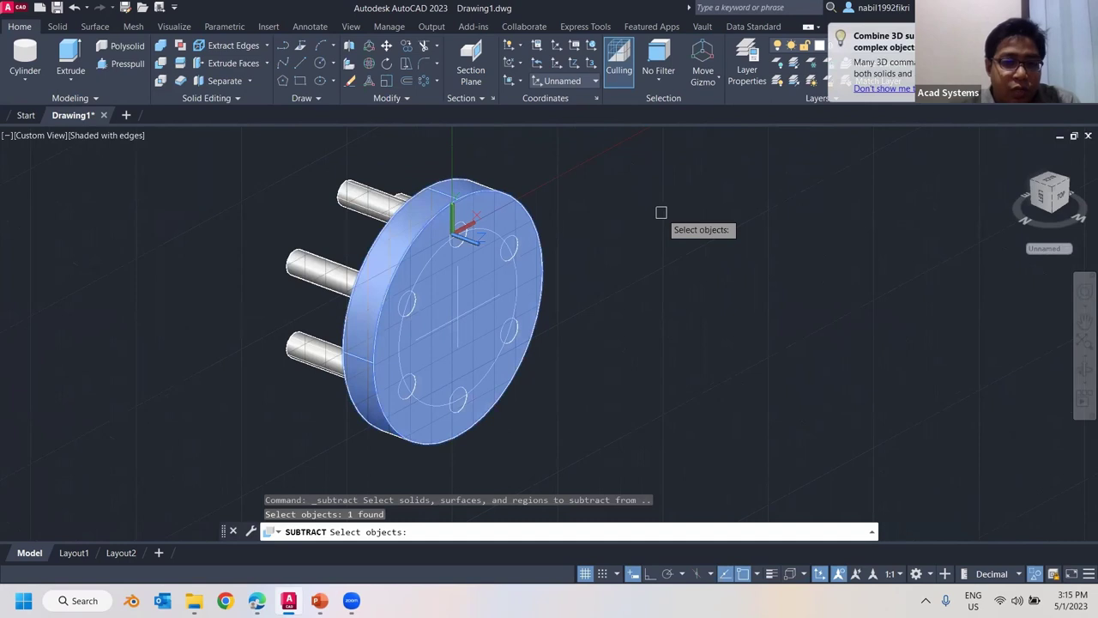
key(Return)
shift+middle_drag(586, 206, 805, 154)
click(386, 216)
click(343, 250)
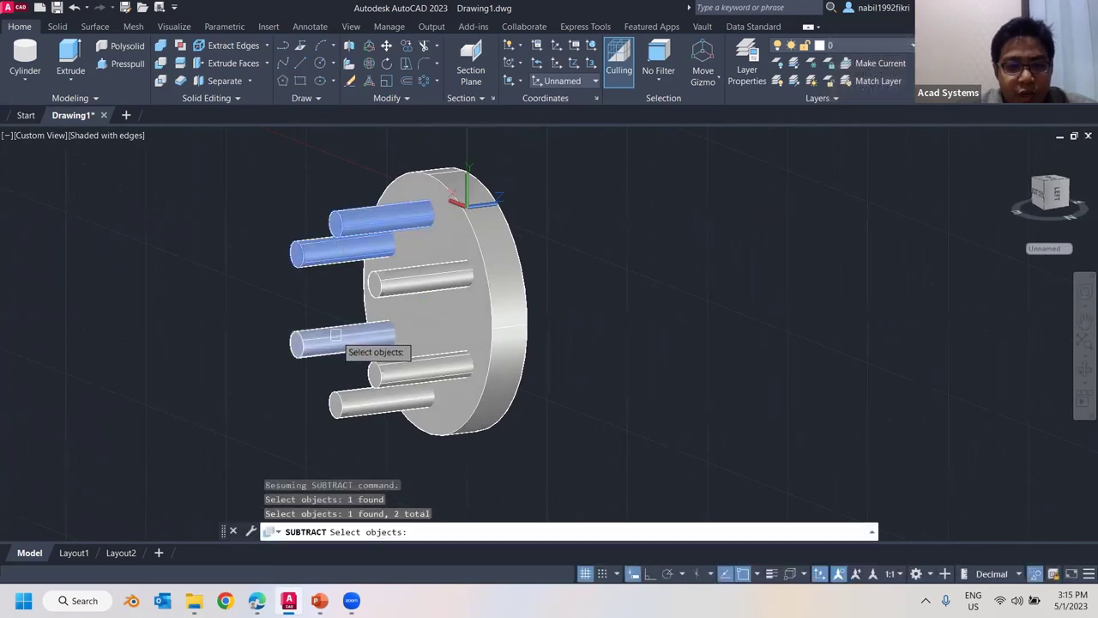
click(344, 342)
click(382, 399)
click(421, 369)
click(410, 286)
shift+middle_drag(689, 303, 479, 280)
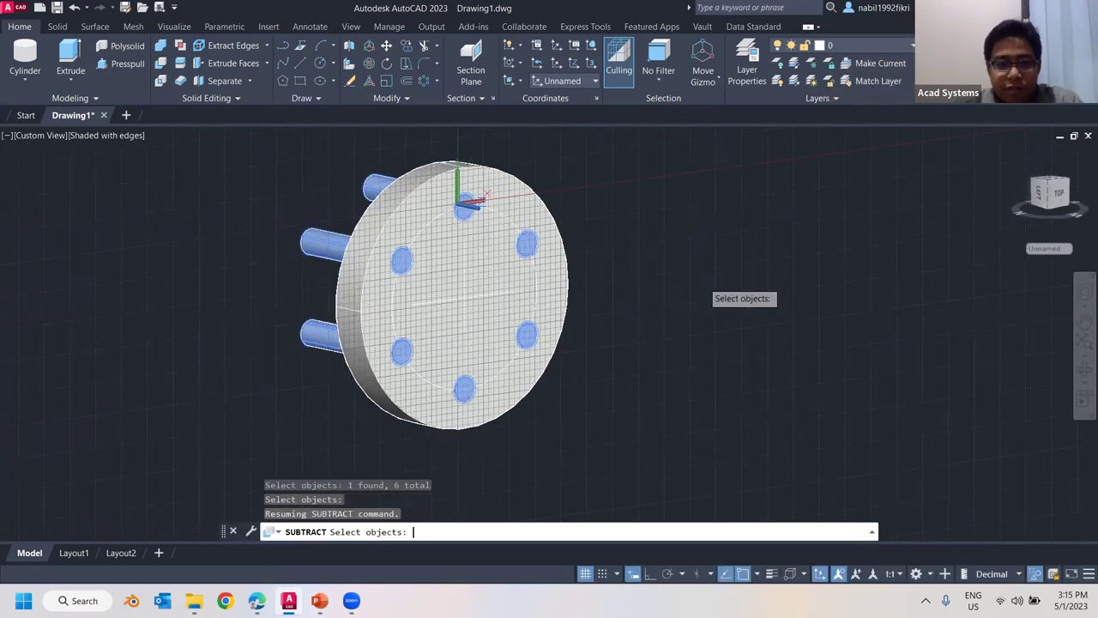
key(Return)
shift+middle_drag(582, 260, 521, 279)
key(Return)
- End the object isolation to bring back the hidden hexagonal prism
middle_drag(556, 207, 407, 191)
scroll(575, 231, up, 2)
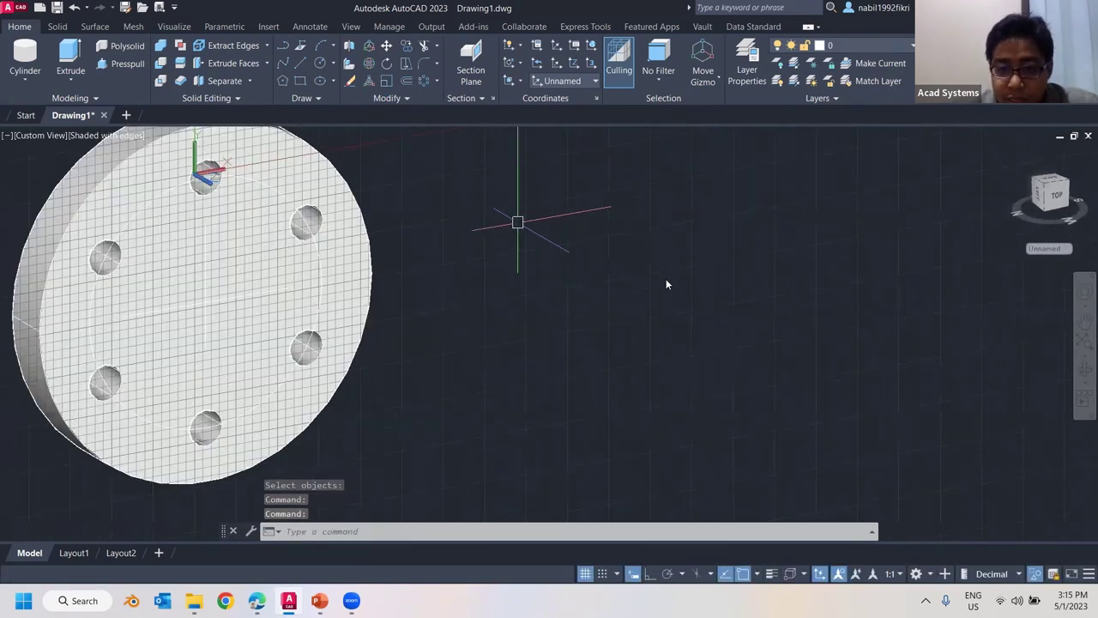
scroll(515, 225, down, 3)
right_click(563, 215)
mouse_move(688, 278)
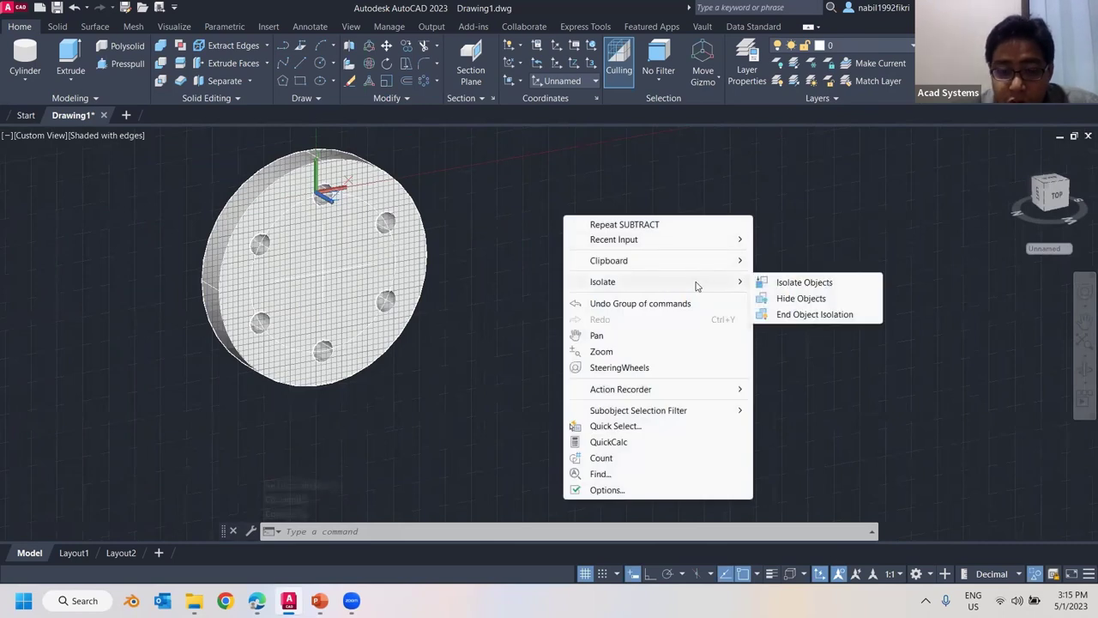
click(524, 183)
right_click(523, 185)
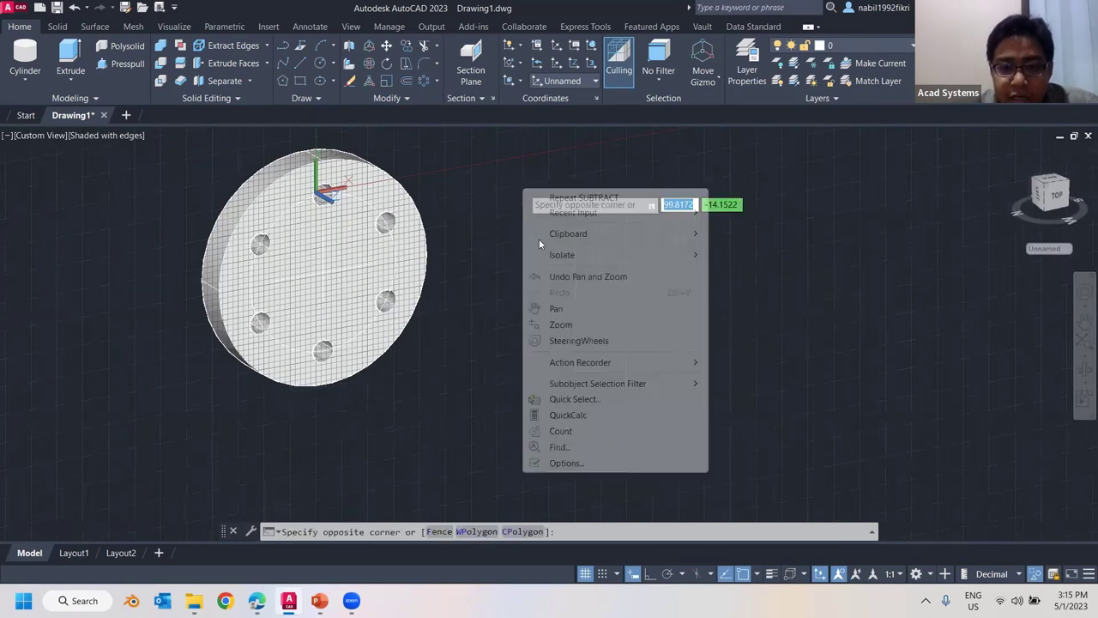
mouse_move(579, 260)
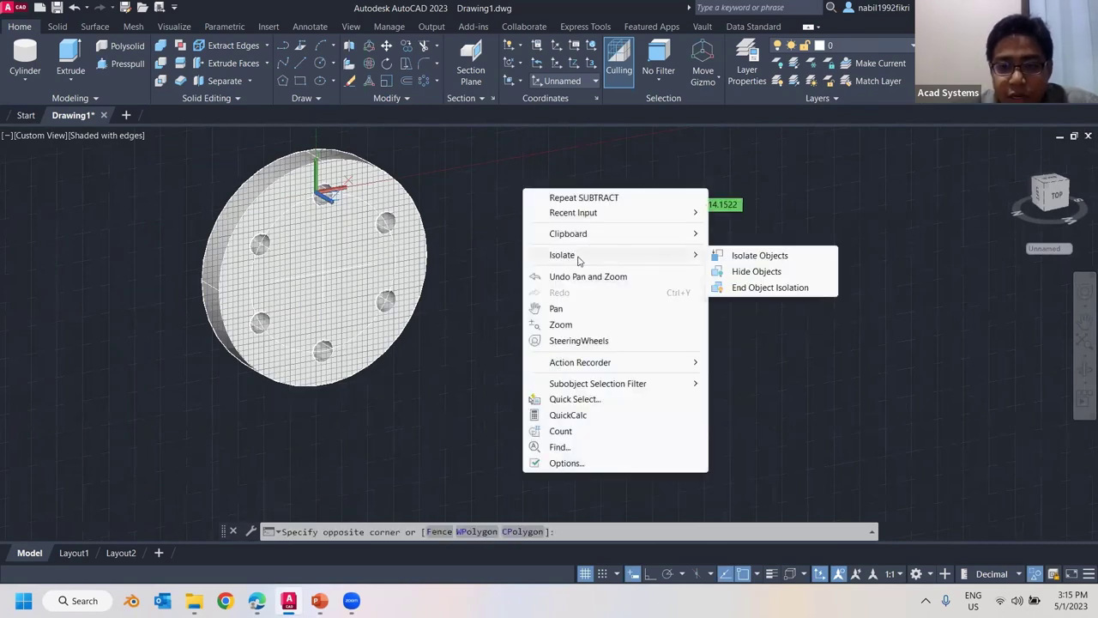
click(766, 289)
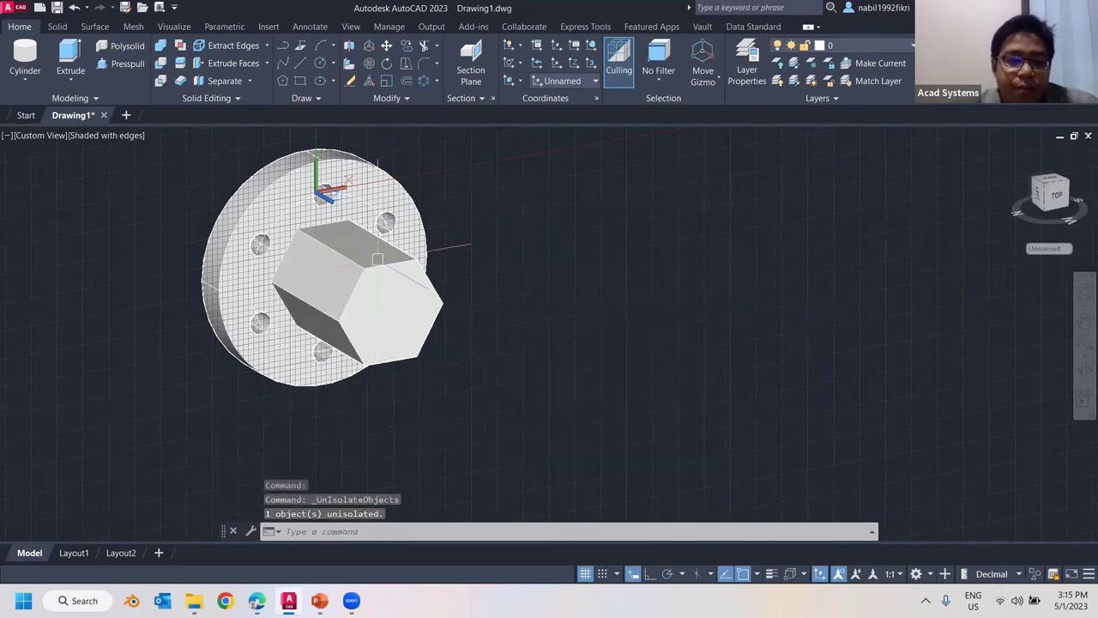
key(Escape)
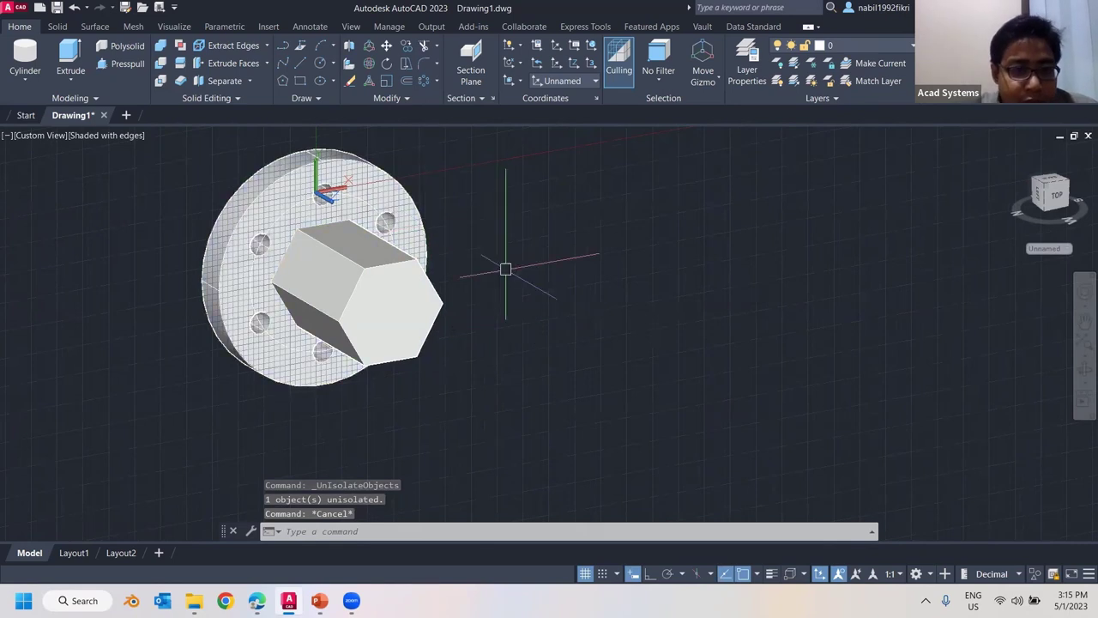
- Draw a line across the hexagonal prism's free end face, from its upper edge's midpoint to its lower edge's midpoint
click(301, 65)
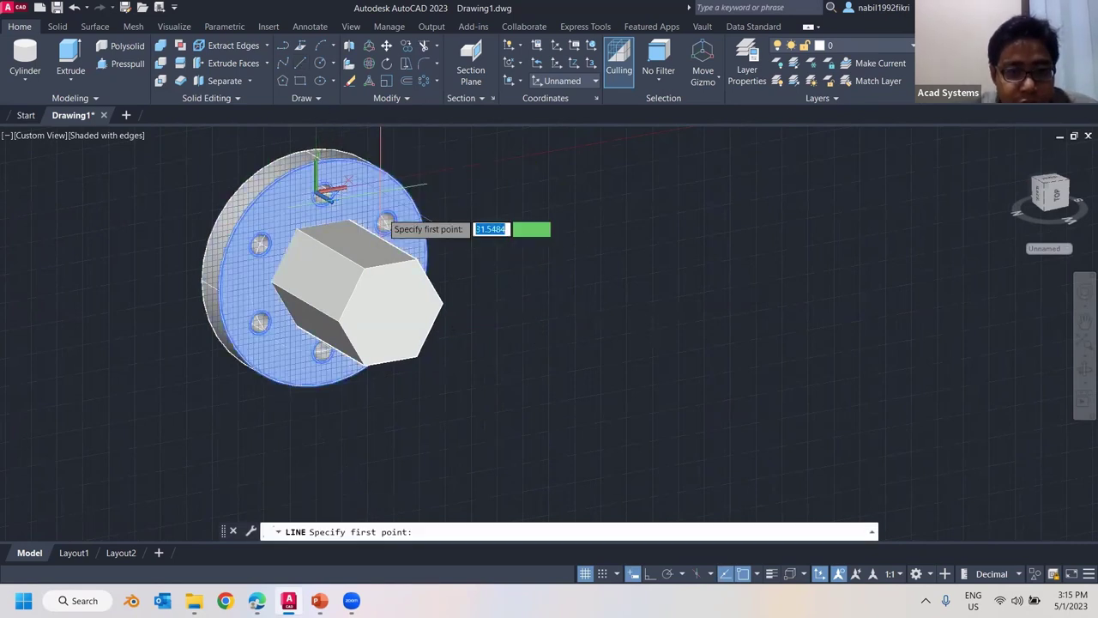
click(391, 262)
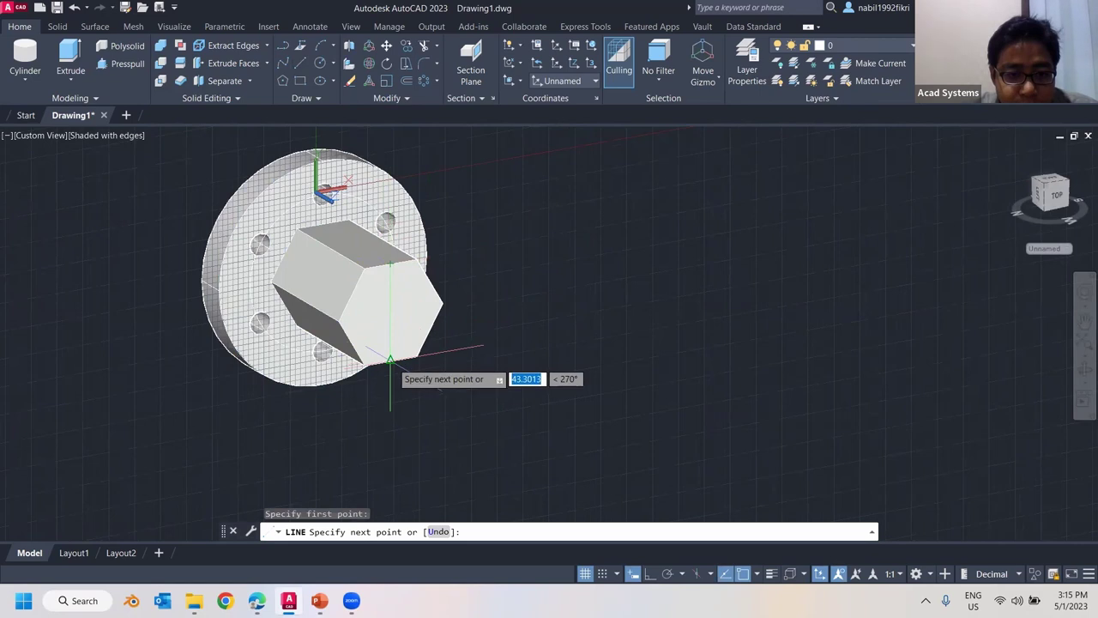
click(390, 360)
key(Return)
key(Return)
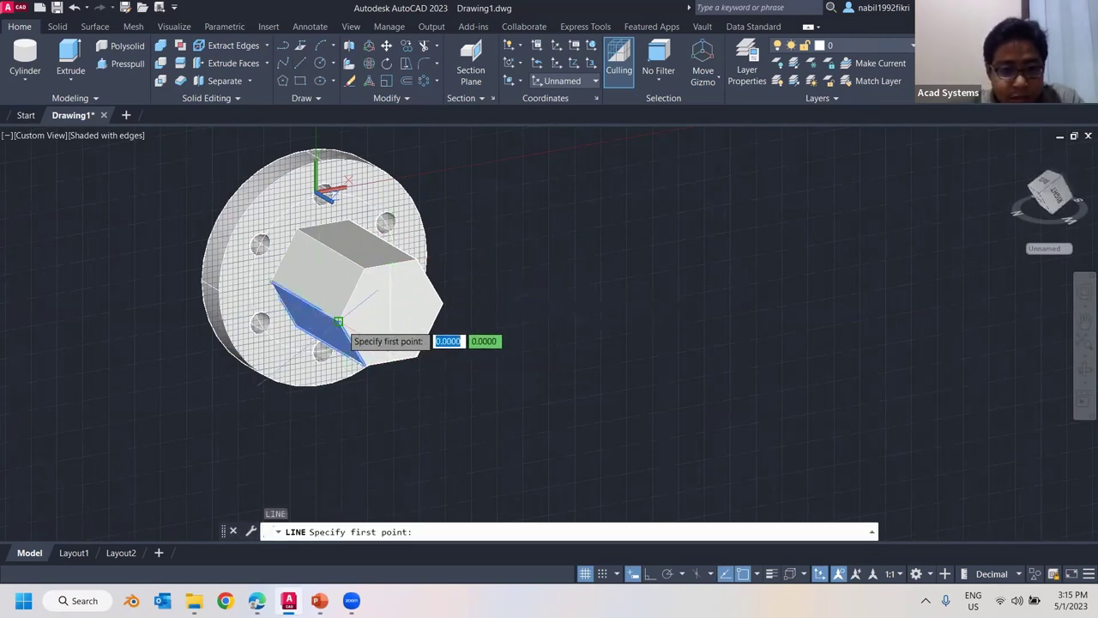
click(344, 324)
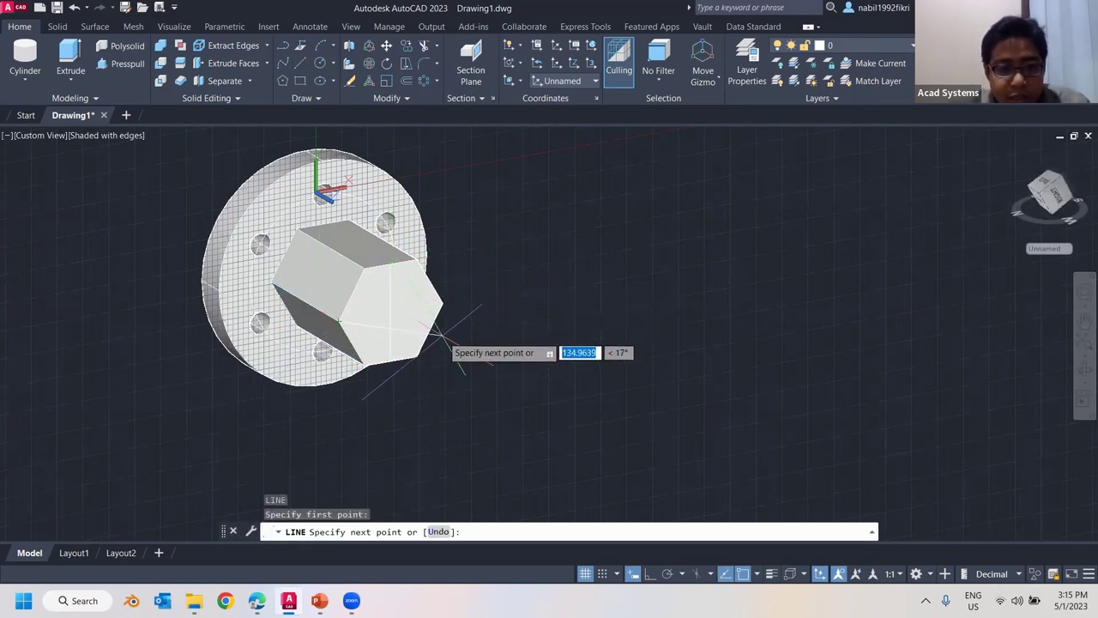
key(Escape)
key(Escape)
- Check the body radius in the PowerPoint reference drawing and create a radius 50 sphere centred on the midpoint of the prism's end-face line
shift+middle_drag(427, 305, 506, 305)
shift+middle_drag(404, 280, 424, 280)
key(alt+Tab)
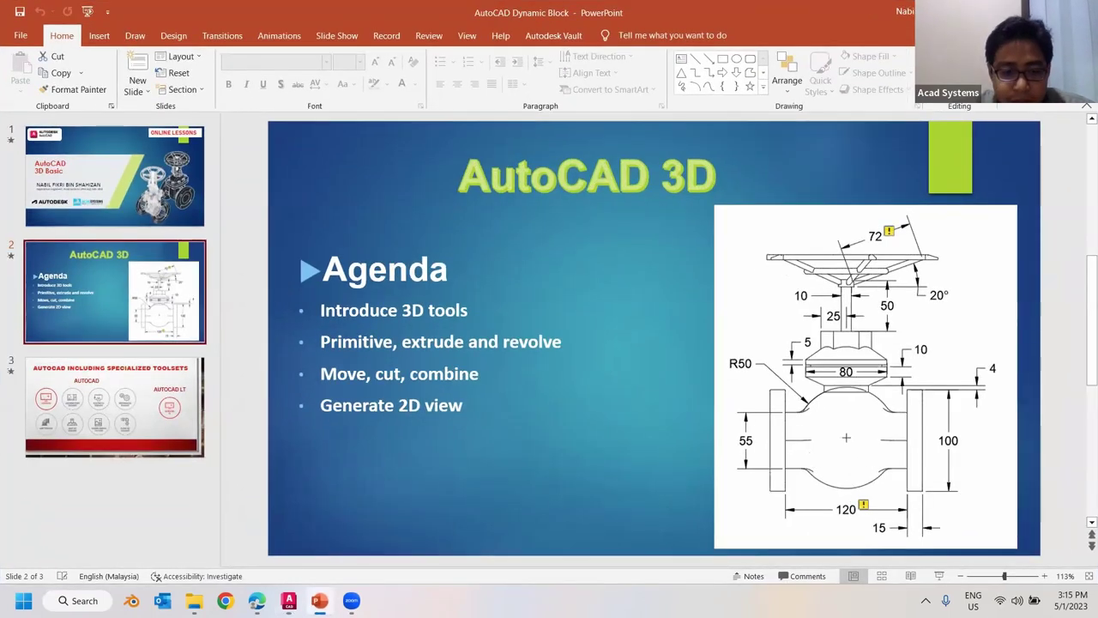
key(alt+Tab)
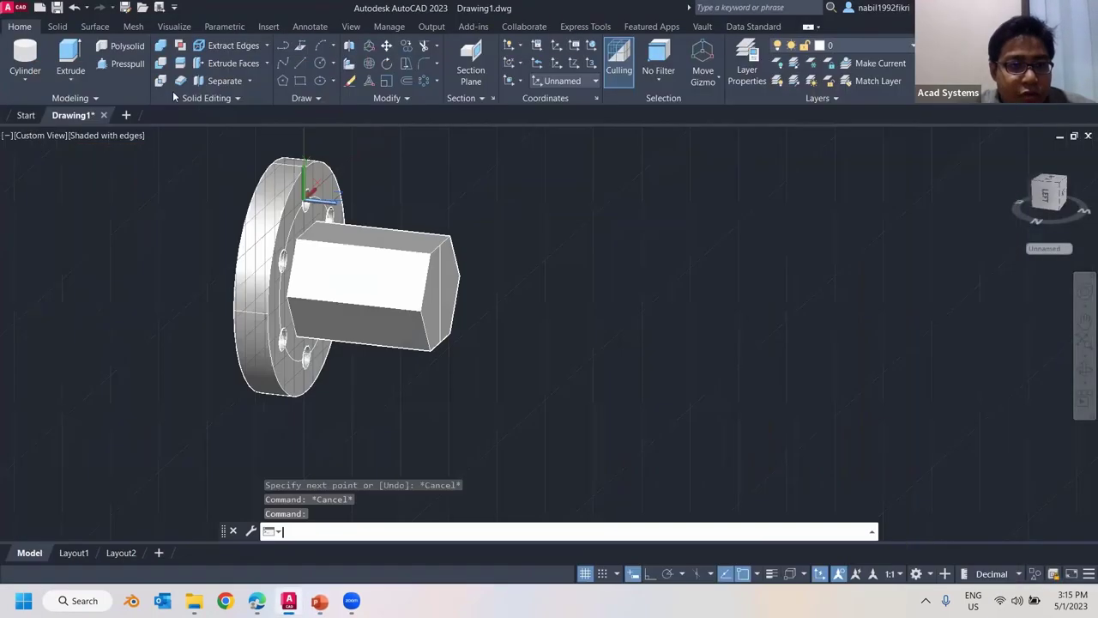
click(25, 79)
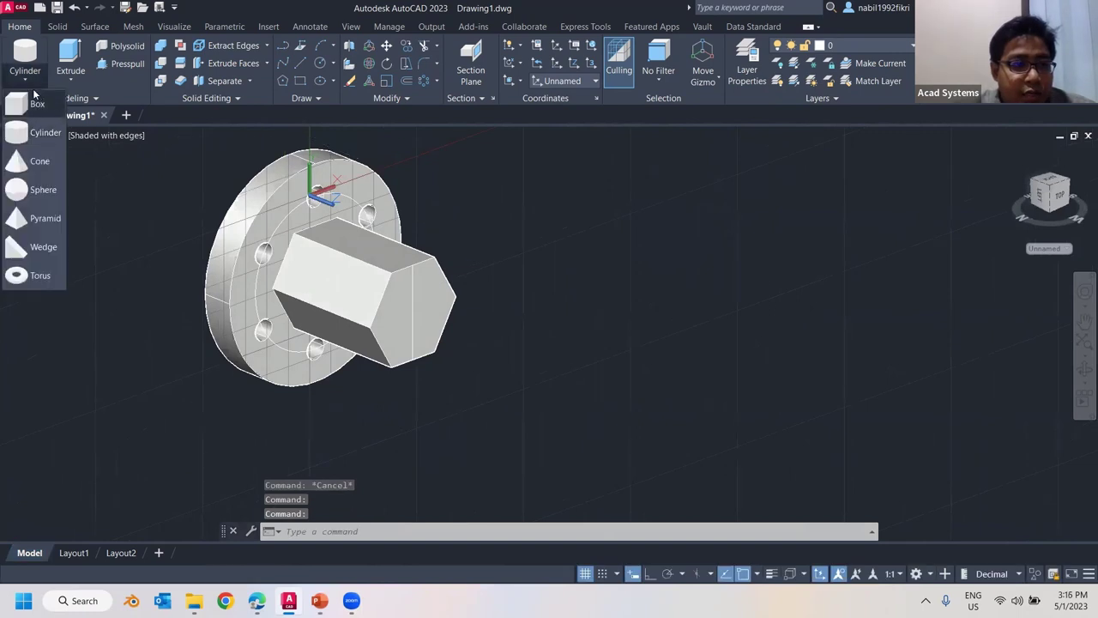
click(41, 188)
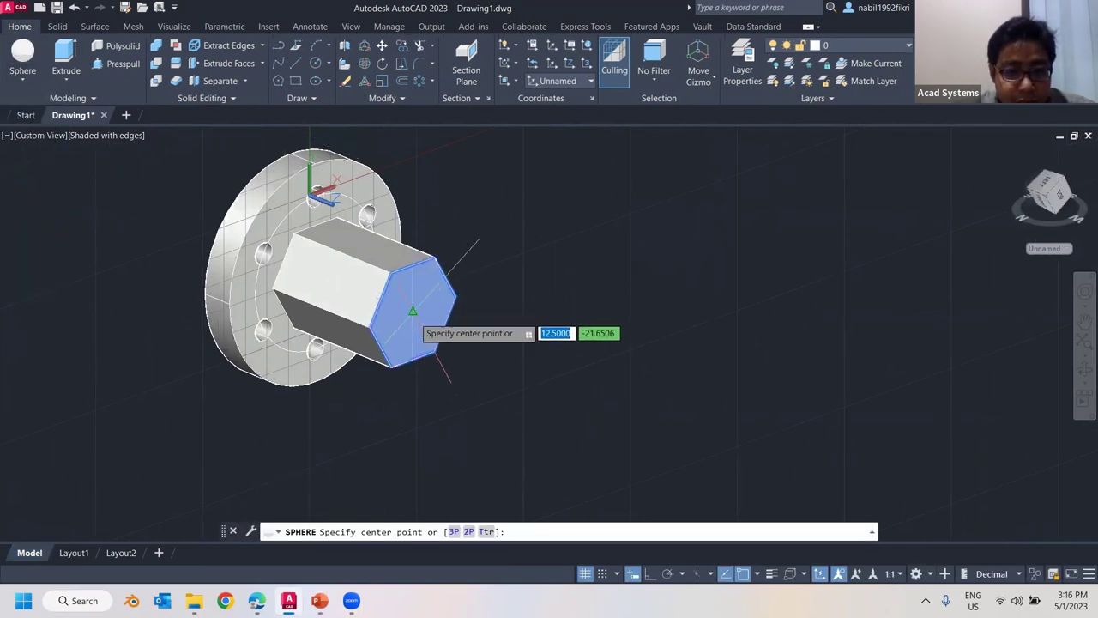
click(413, 311)
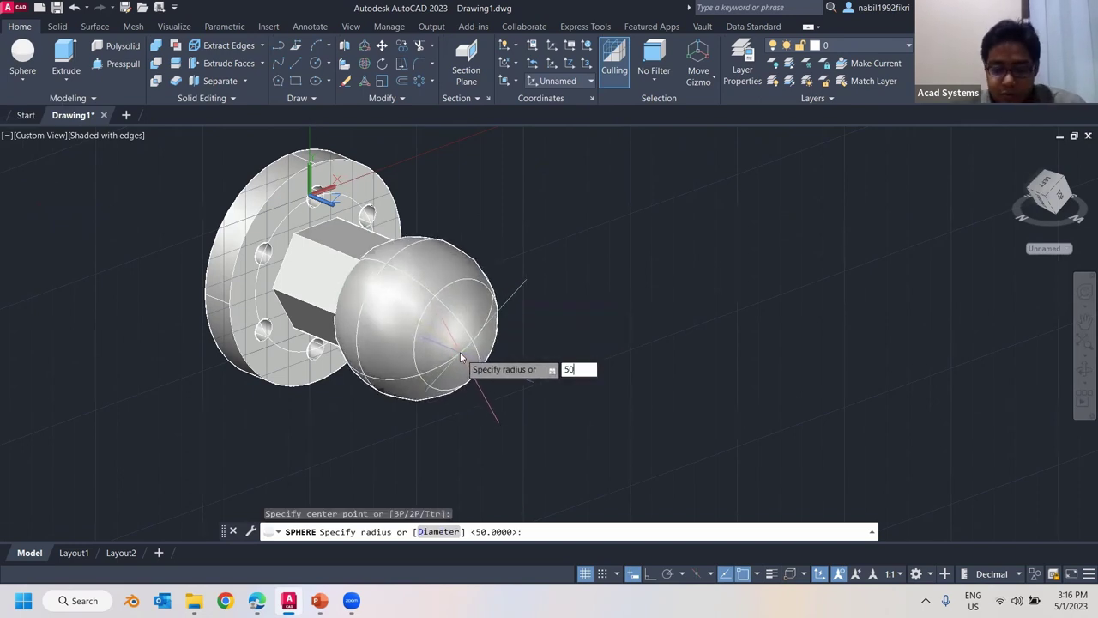
key(Return)
shift+middle_drag(460, 351, 568, 313)
scroll(450, 310, up, 2)
shift+middle_drag(450, 311, 416, 320)
scroll(416, 320, down, 3)
shift+middle_drag(320, 215, 328, 248)
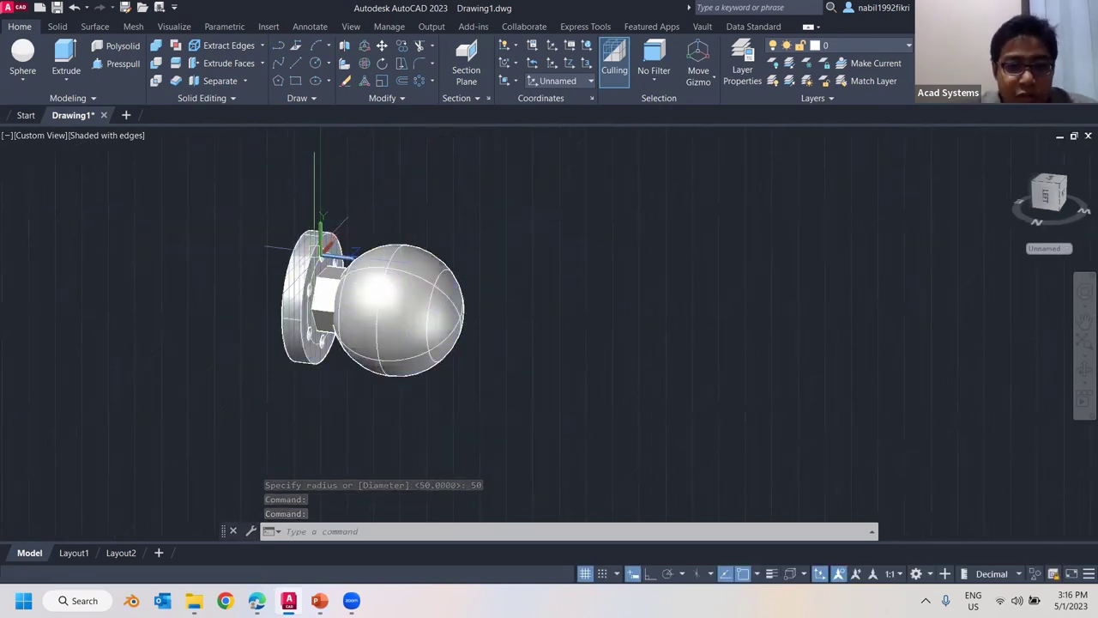
click(430, 271)
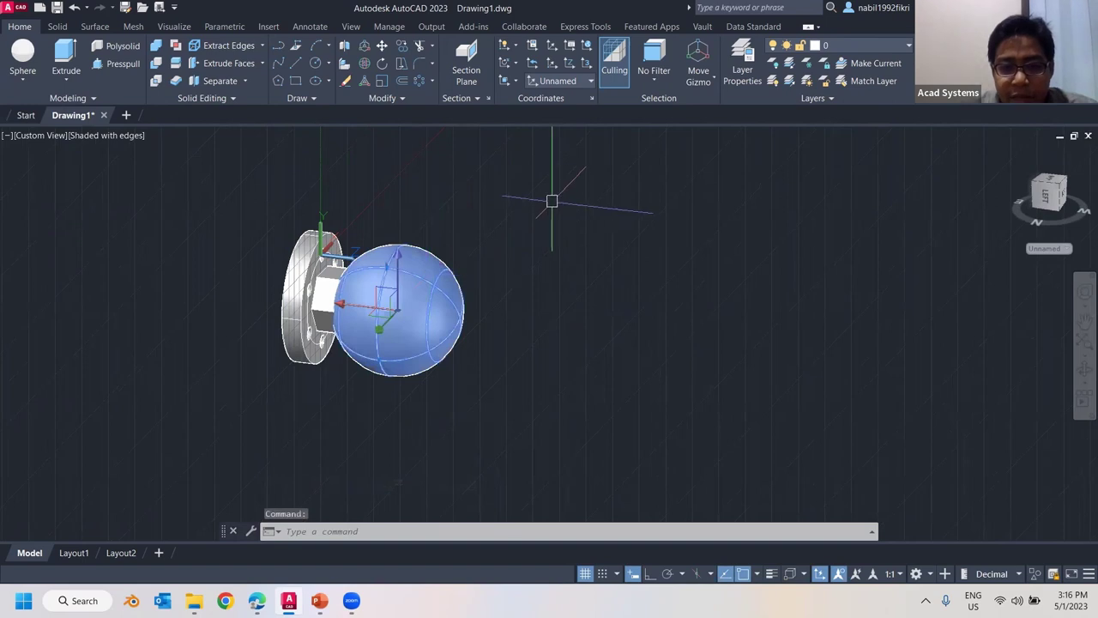
right_click(500, 205)
mouse_move(578, 269)
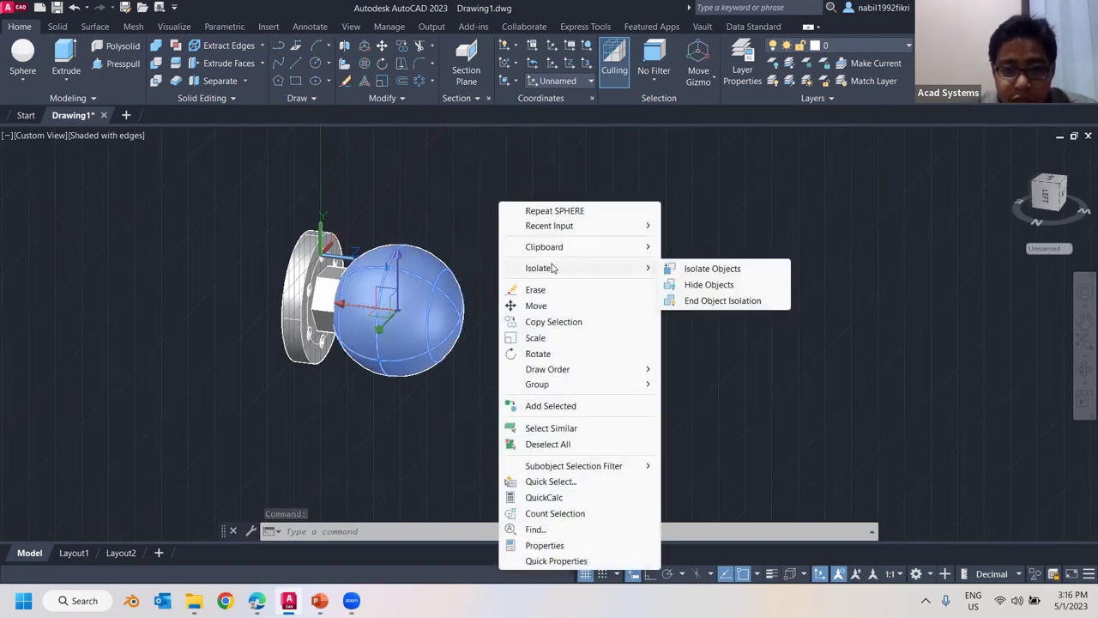
key(Escape)
key(Escape)
key(Escape)
- Hide the sphere so that only the disc and the hexagonal prism stay displayed
click(428, 285)
right_click(519, 222)
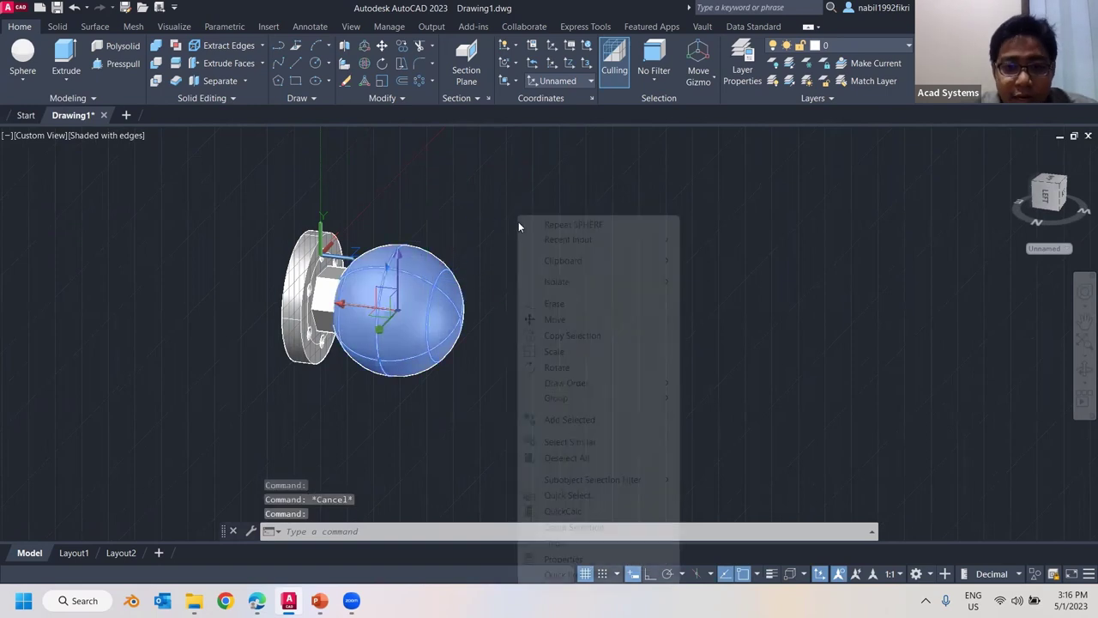
mouse_move(651, 281)
click(719, 300)
key(Escape)
key(Escape)
key(Escape)
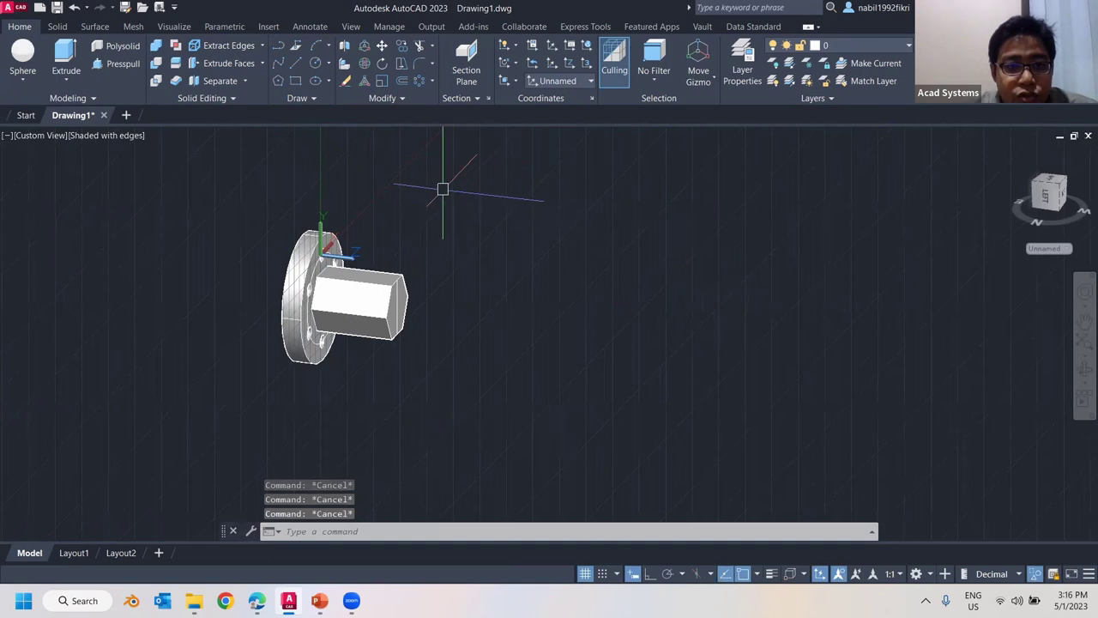
- Mirror the disc and hexagonal prism in 3D about three points on the prism's free end face, keeping the source objects
click(345, 49)
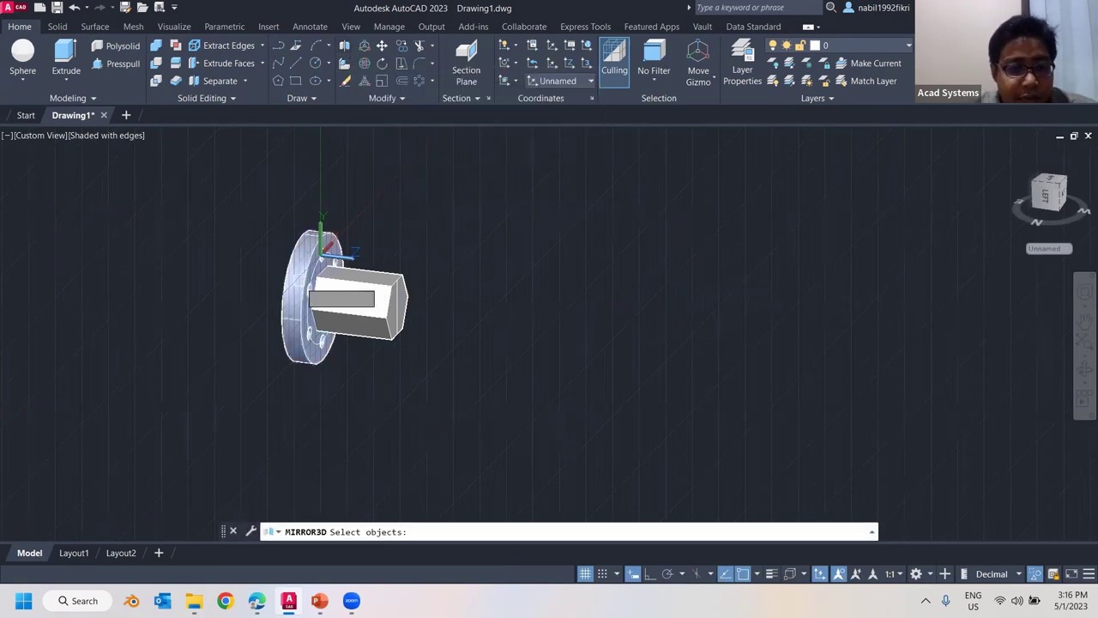
click(298, 283)
click(382, 287)
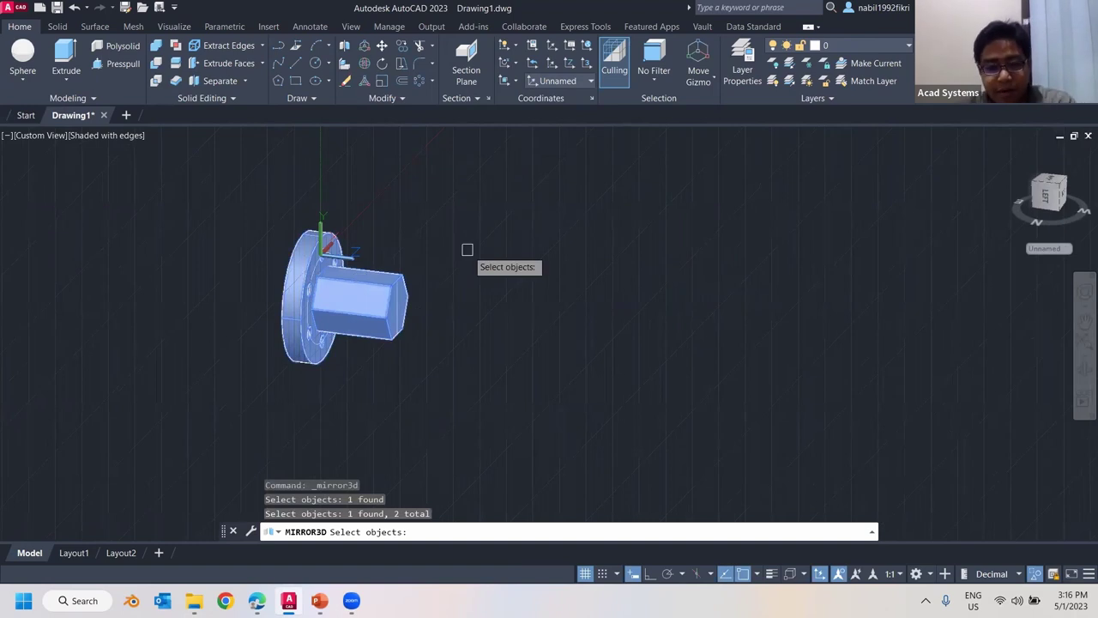
key(Return)
scroll(459, 256, up, 3)
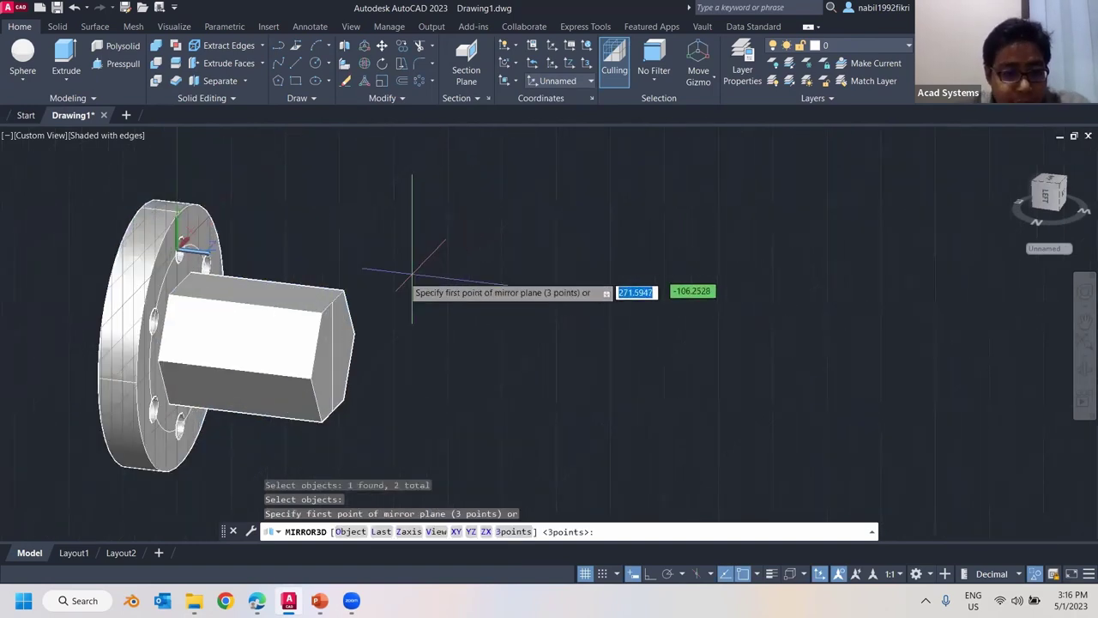
click(319, 315)
click(320, 386)
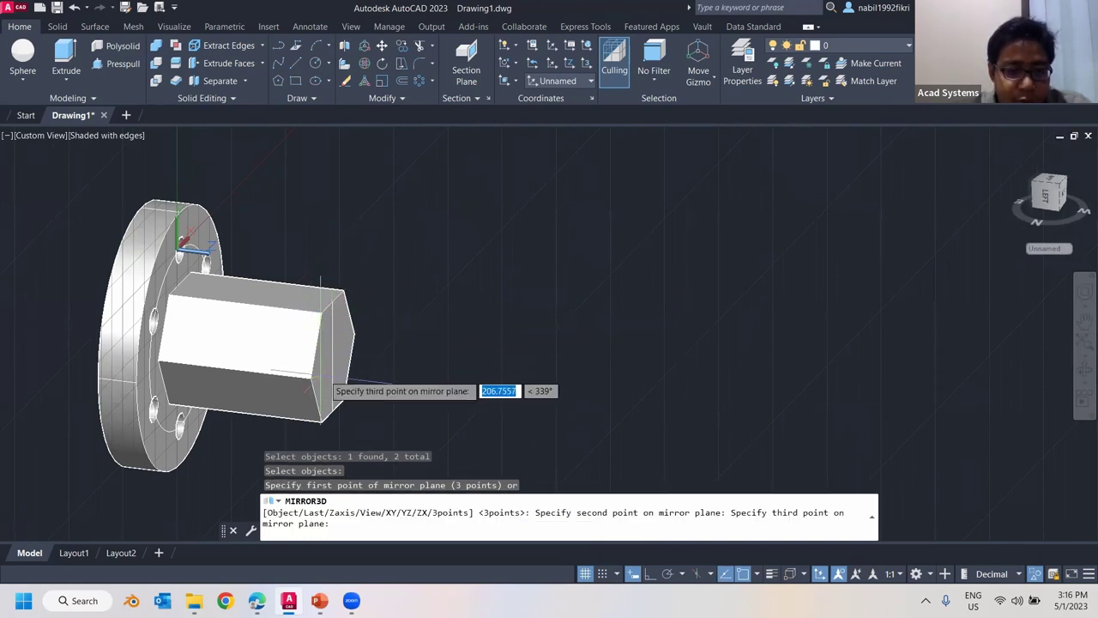
click(353, 339)
click(381, 390)
scroll(509, 300, down, 4)
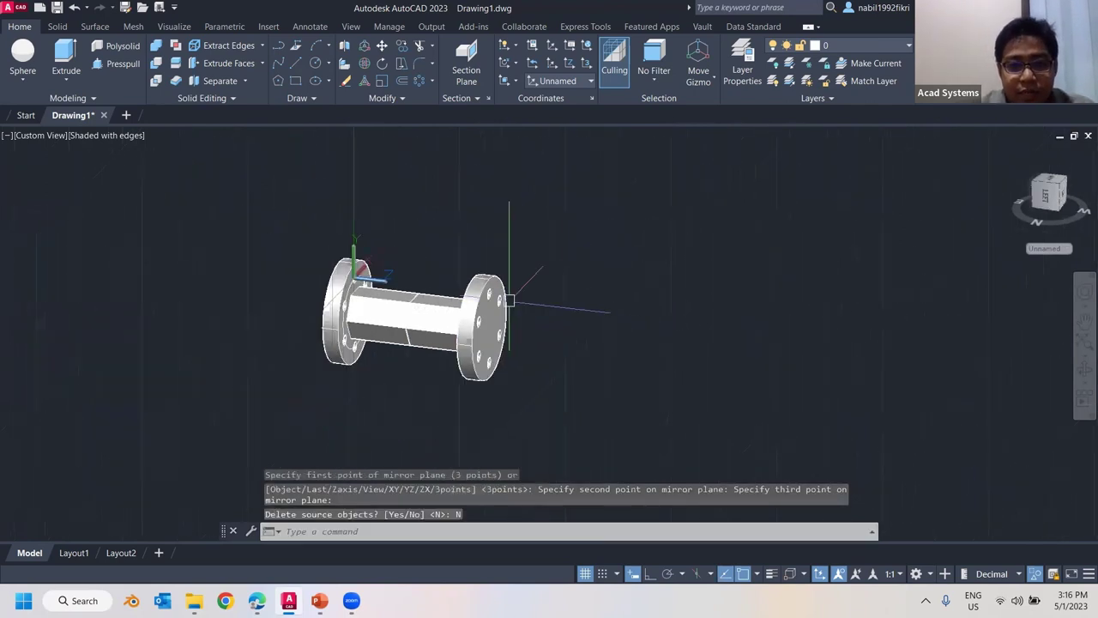
- Restore the World coordinate system and end the object isolation to bring back the sphere
click(587, 45)
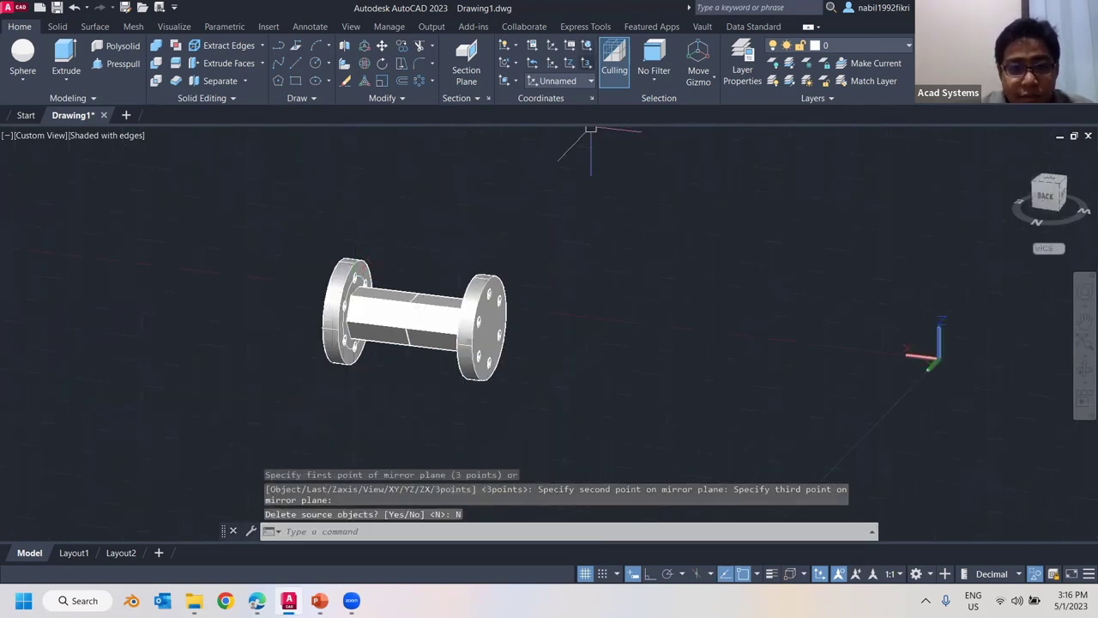
shift+middle_drag(542, 205, 734, 341)
right_click(498, 236)
mouse_move(592, 304)
click(733, 341)
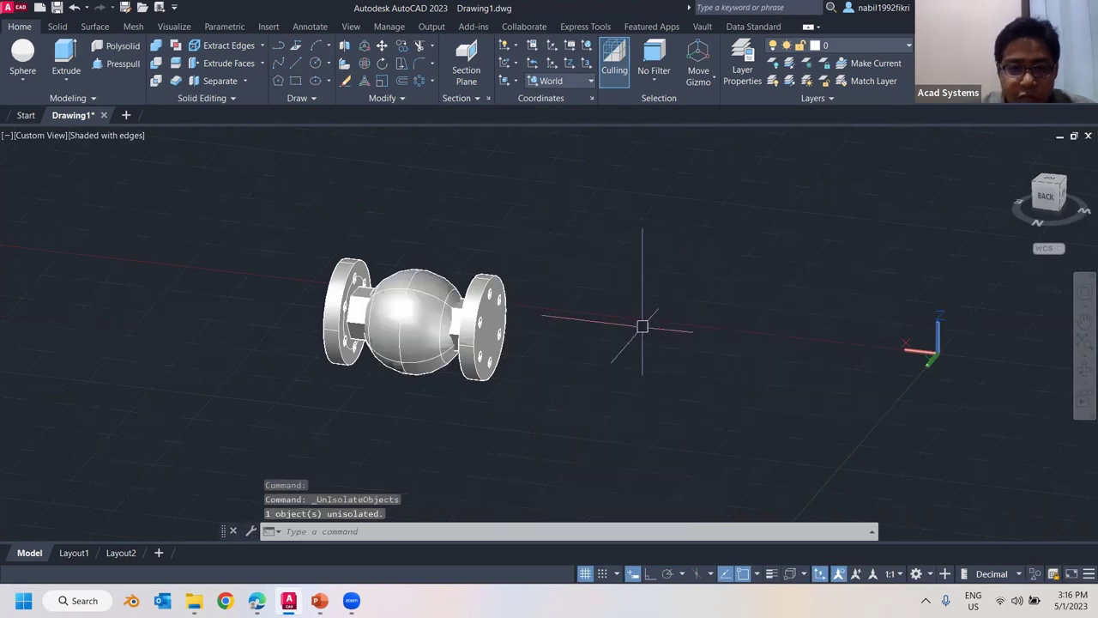
- Examine the sphere, prisms and discs of the mirrored valve body from several angles
scroll(427, 330, up, 3)
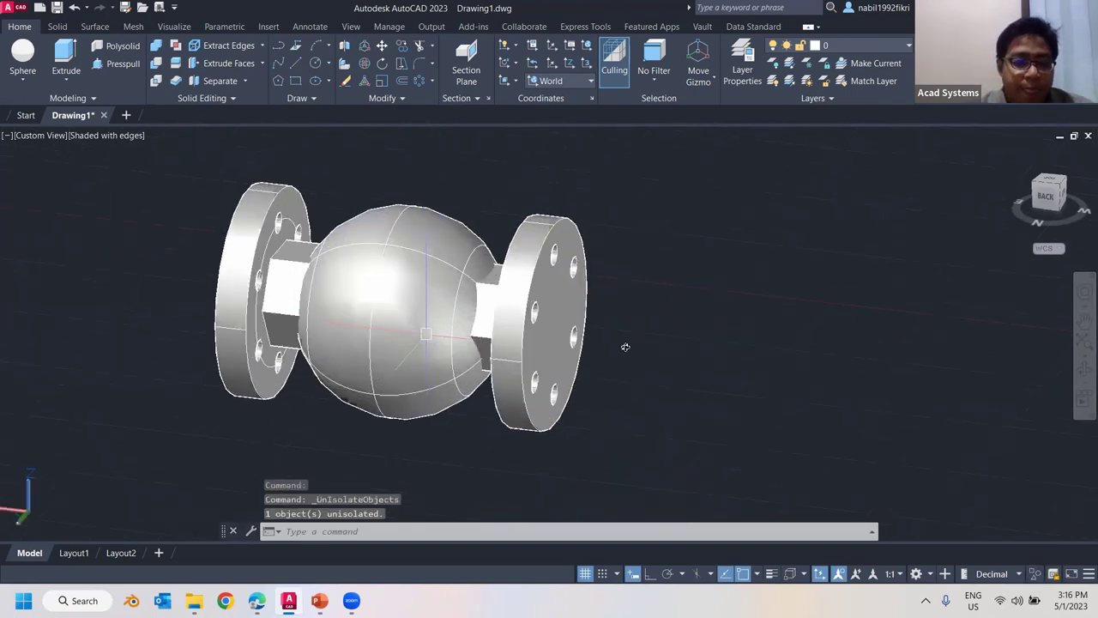
shift+middle_drag(451, 343, 491, 353)
shift+middle_drag(263, 253, 86, 253)
shift+middle_drag(455, 257, 356, 266)
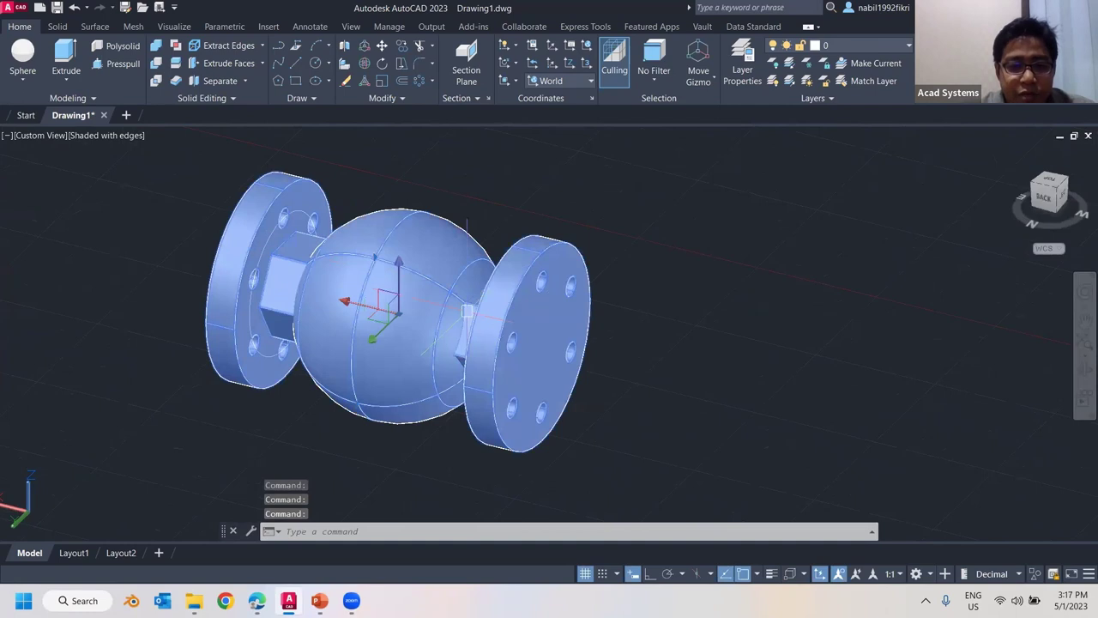
key(Escape)
key(Escape)
key(Escape)
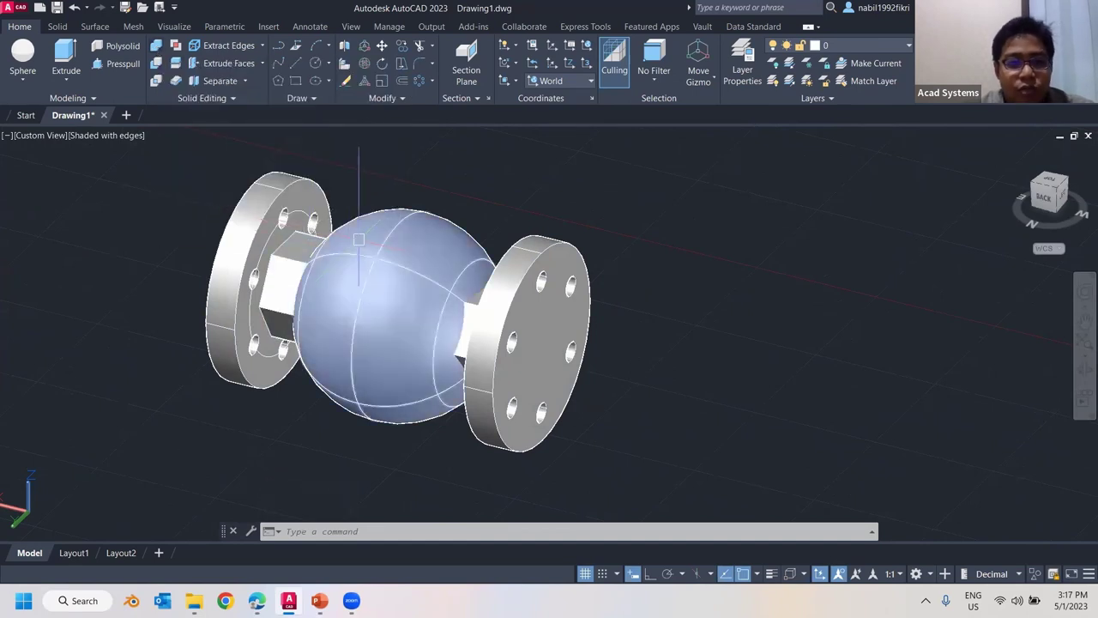
- Unite the sphere, the hexagonal prisms and both drilled discs into a single solid
click(158, 50)
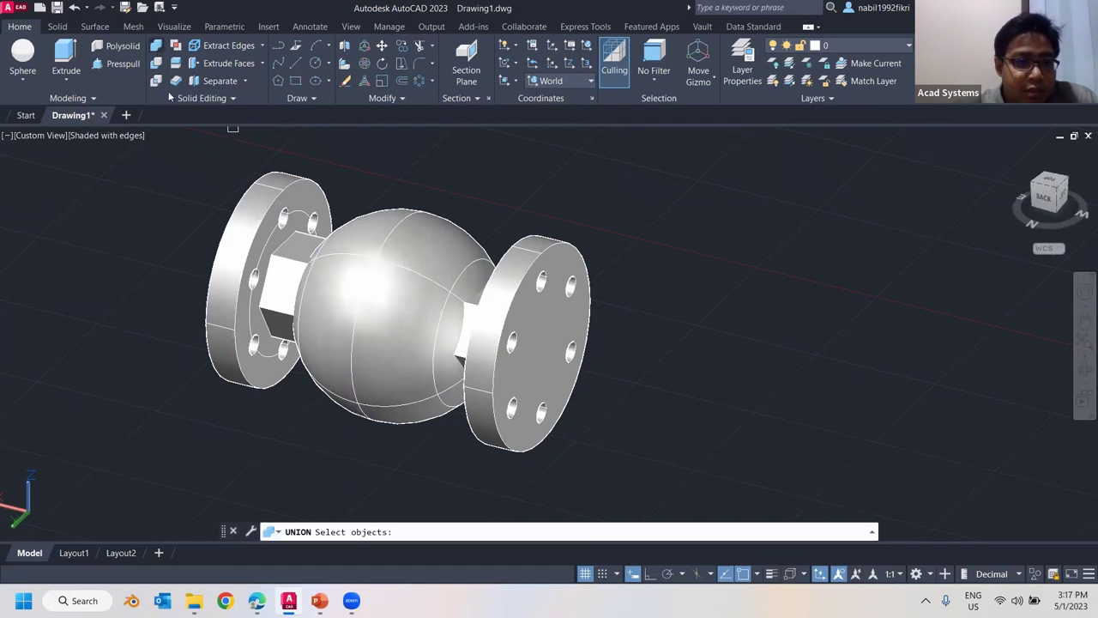
click(253, 243)
click(277, 253)
click(360, 262)
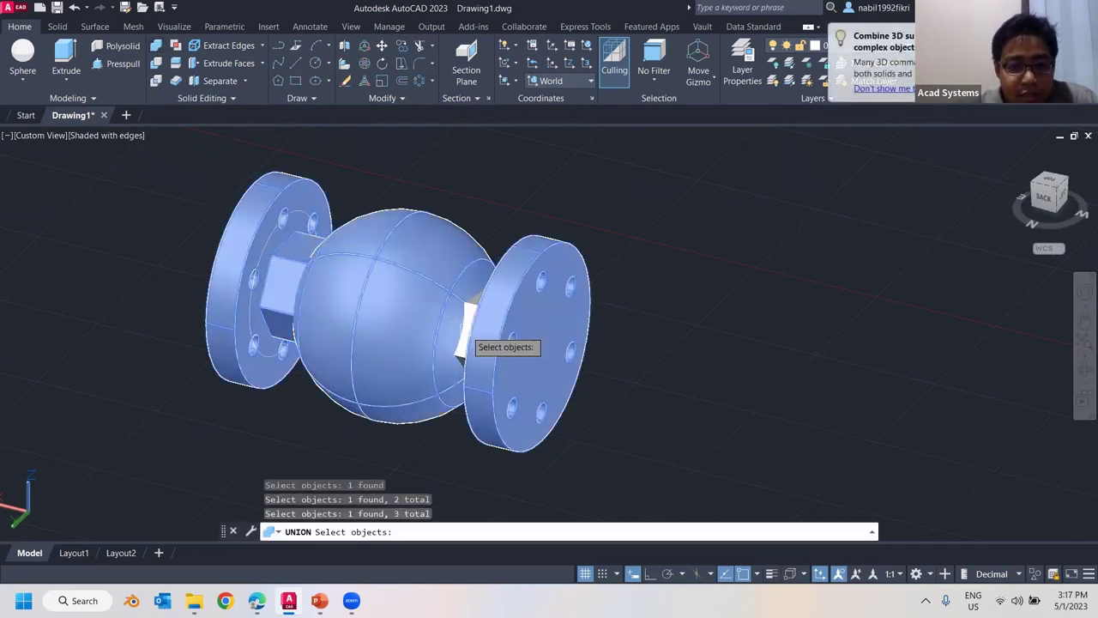
click(470, 329)
click(501, 309)
click(474, 330)
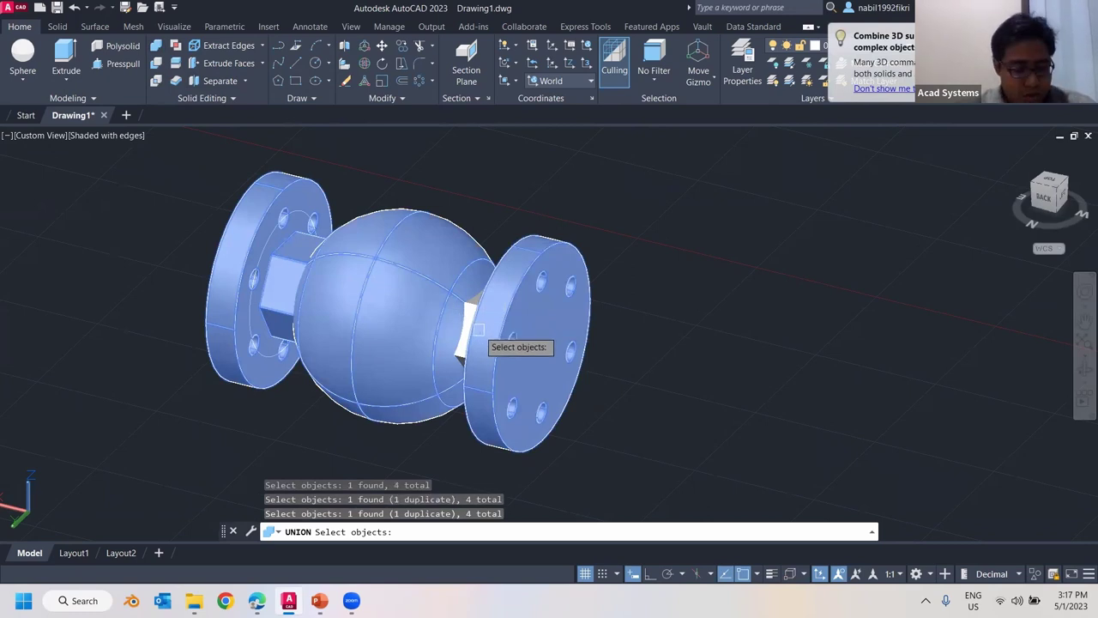
shift+middle_drag(491, 331, 618, 307)
click(515, 300)
shift+middle_drag(361, 307, 361, 306)
key(Return)
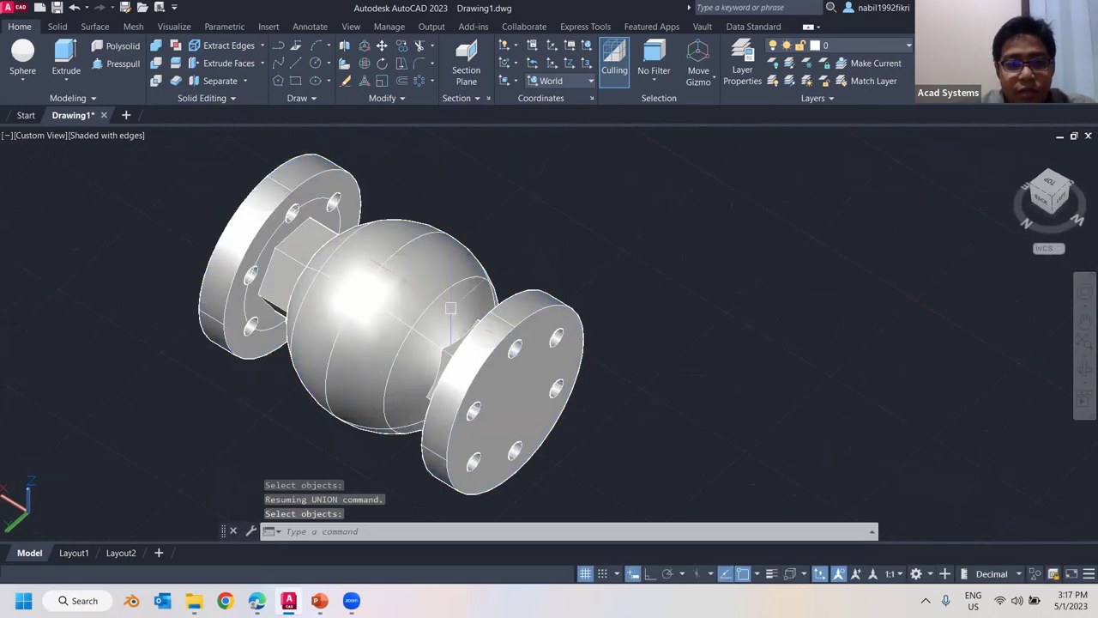
- Show the united valve body in the 2D Wireframe visual style, and undo both the style change and the union
mouse_move(317, 277)
shift+middle_down()
mouse_move(27, 81)
mouse_move(121, 135)
shift+middle_up()
click(120, 136)
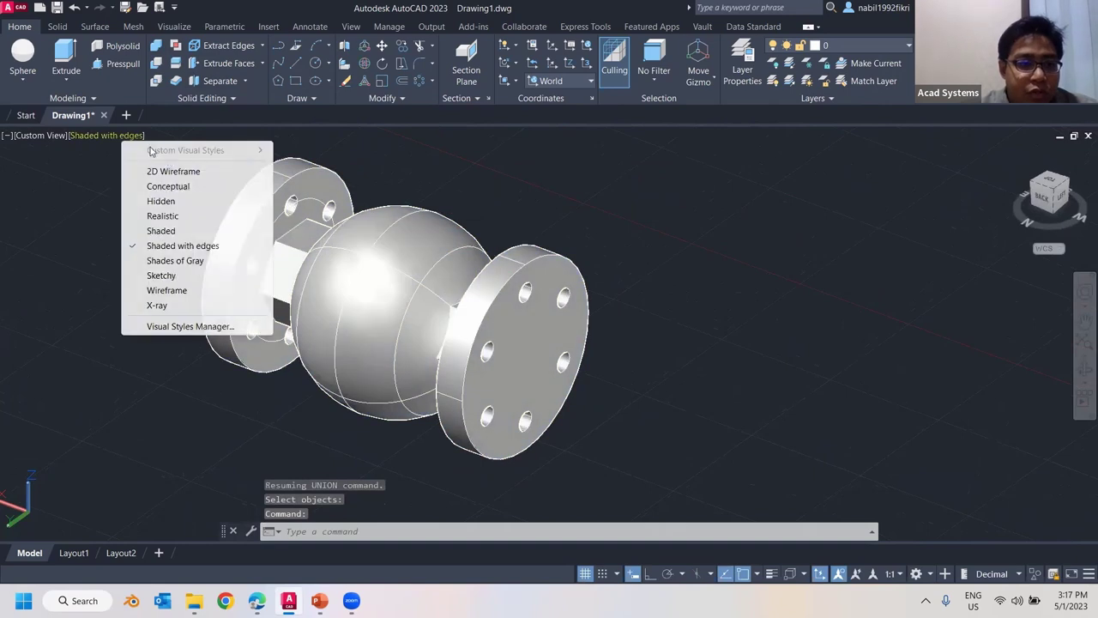
click(176, 171)
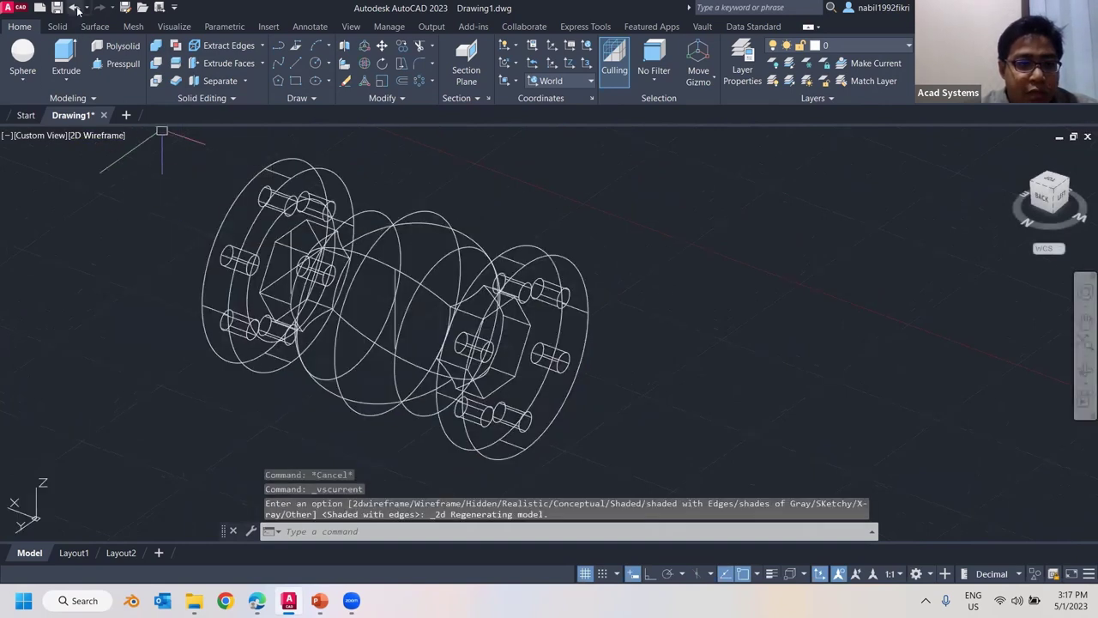
click(75, 7)
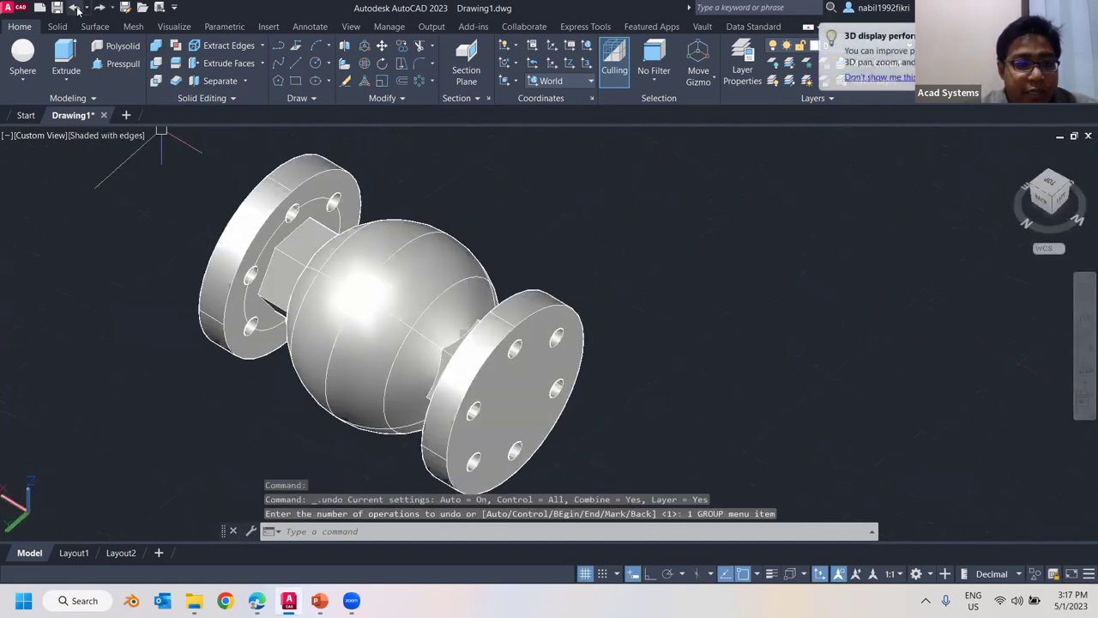
click(418, 227)
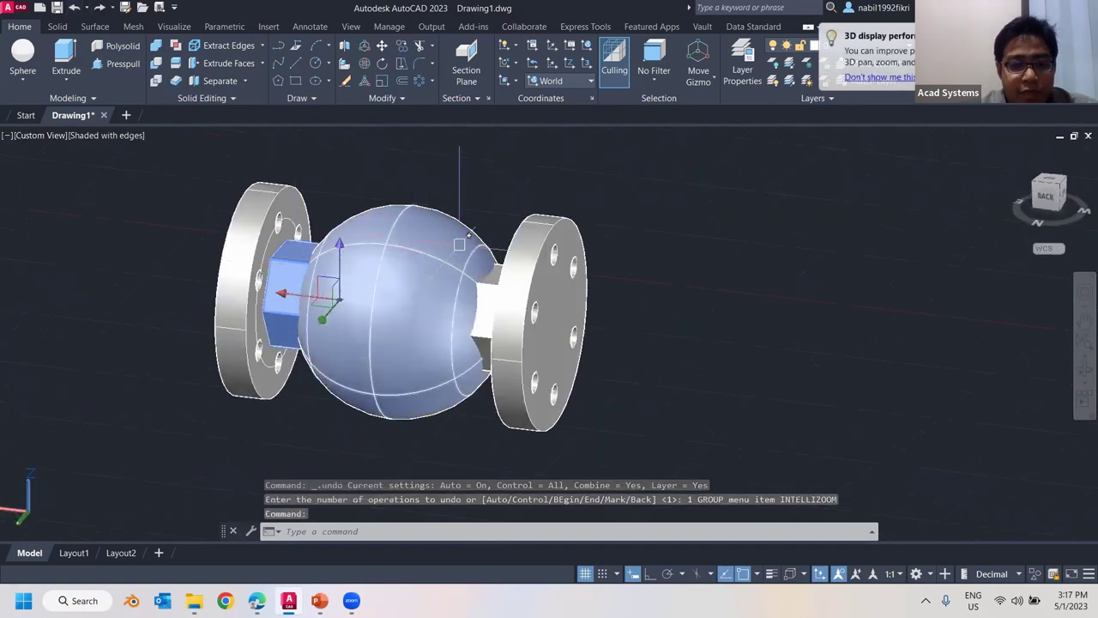
key(Escape)
- Display the valve parts in the 2D Wireframe visual style
click(114, 136)
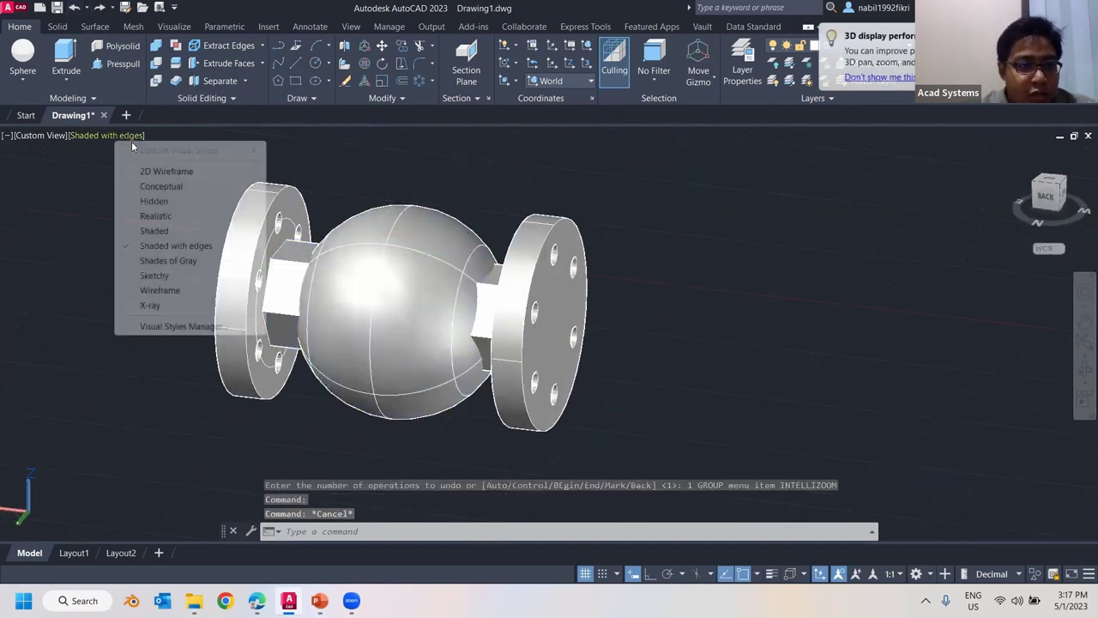
click(162, 168)
shift+middle_drag(339, 209, 94, 98)
shift+middle_drag(163, 142, 180, 172)
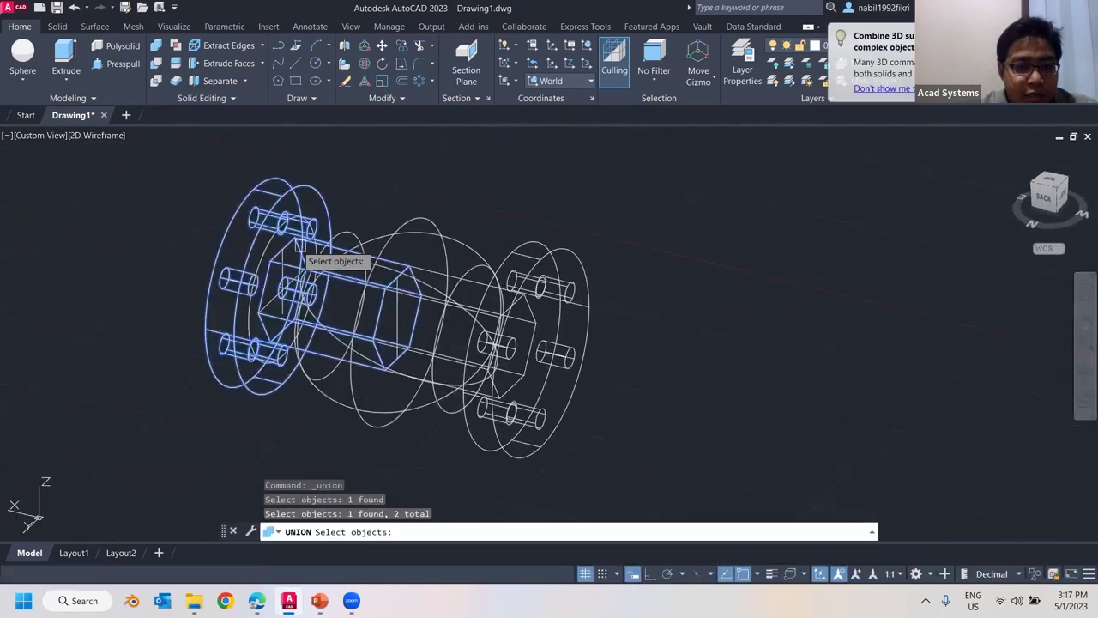
- Unite the sphere, both hexagonal prisms and both drilled discs into a single solid
click(369, 247)
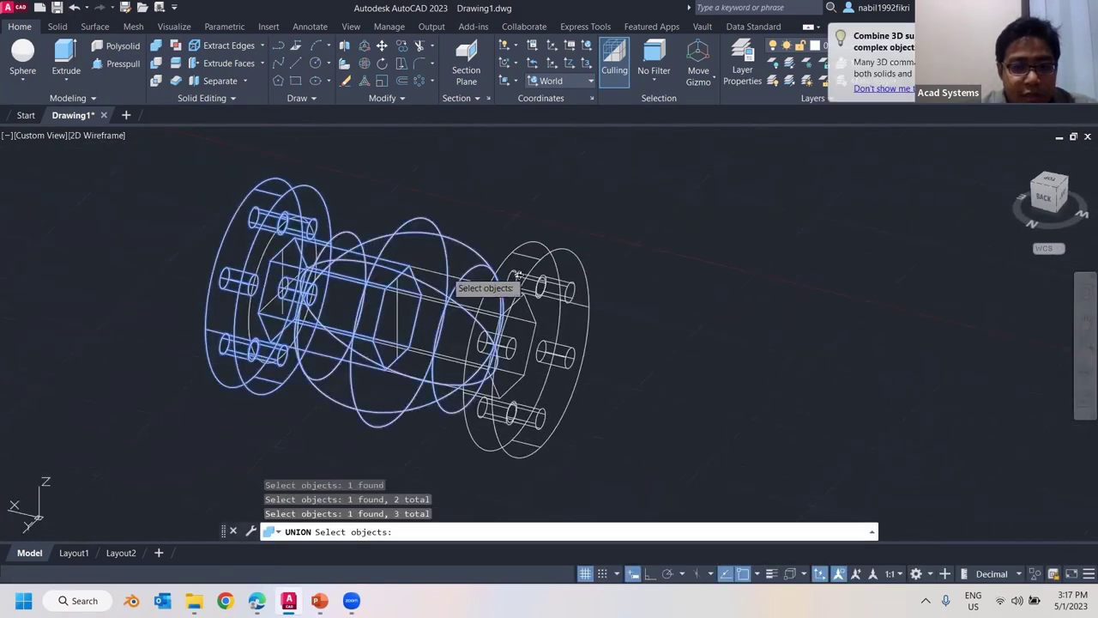
shift+middle_drag(447, 272, 518, 274)
click(500, 260)
scroll(500, 259, up, 5)
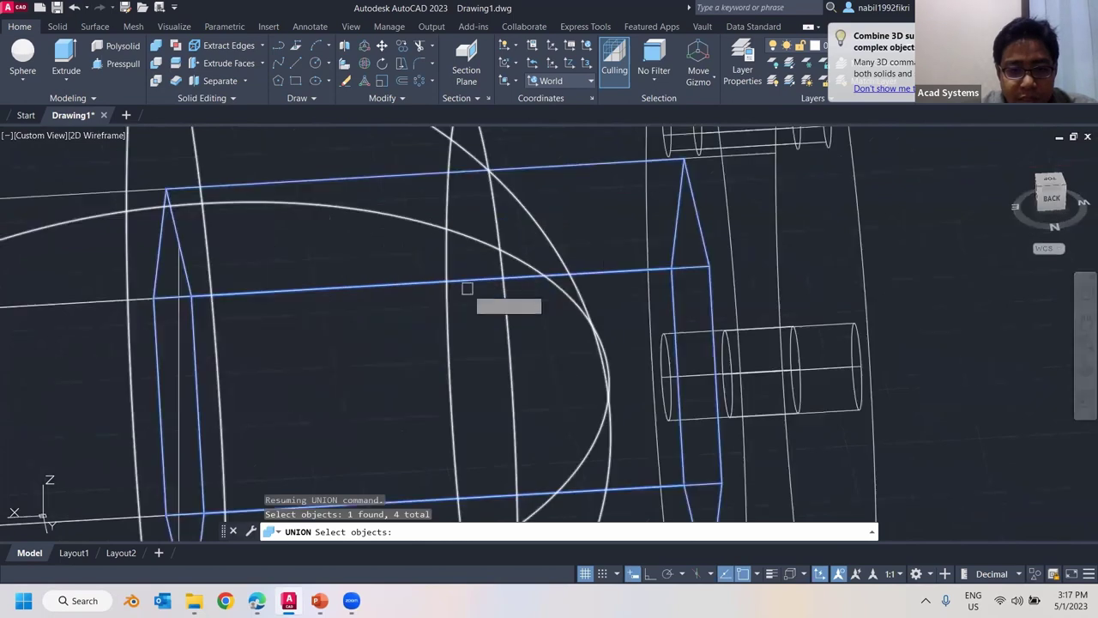
scroll(549, 283, down, 3)
click(699, 258)
scroll(695, 273, down, 5)
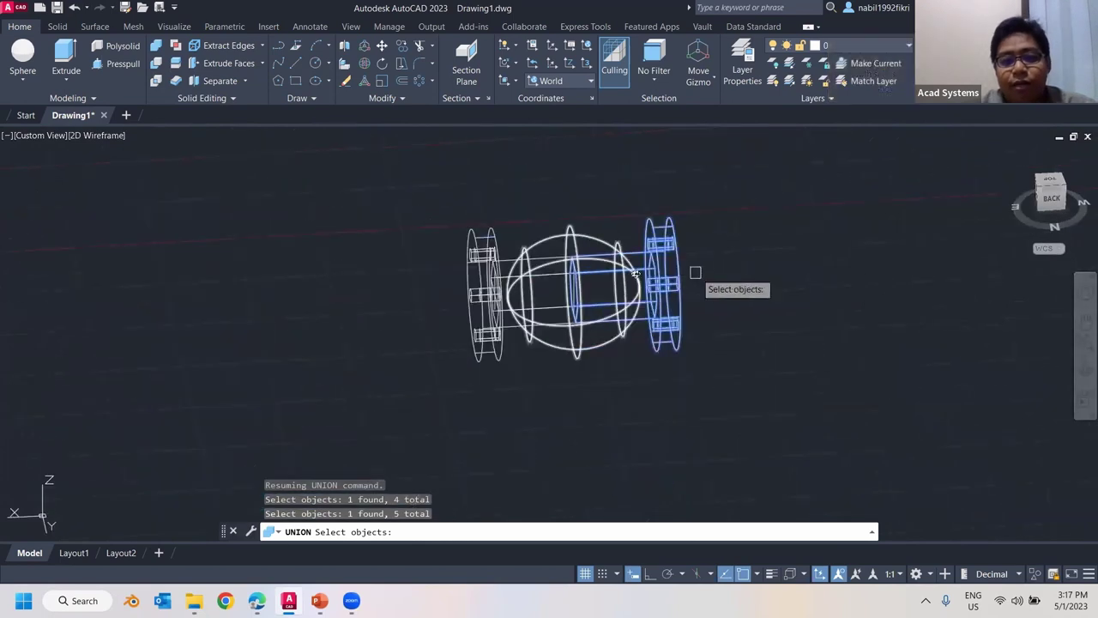
middle_drag(519, 276, 291, 296)
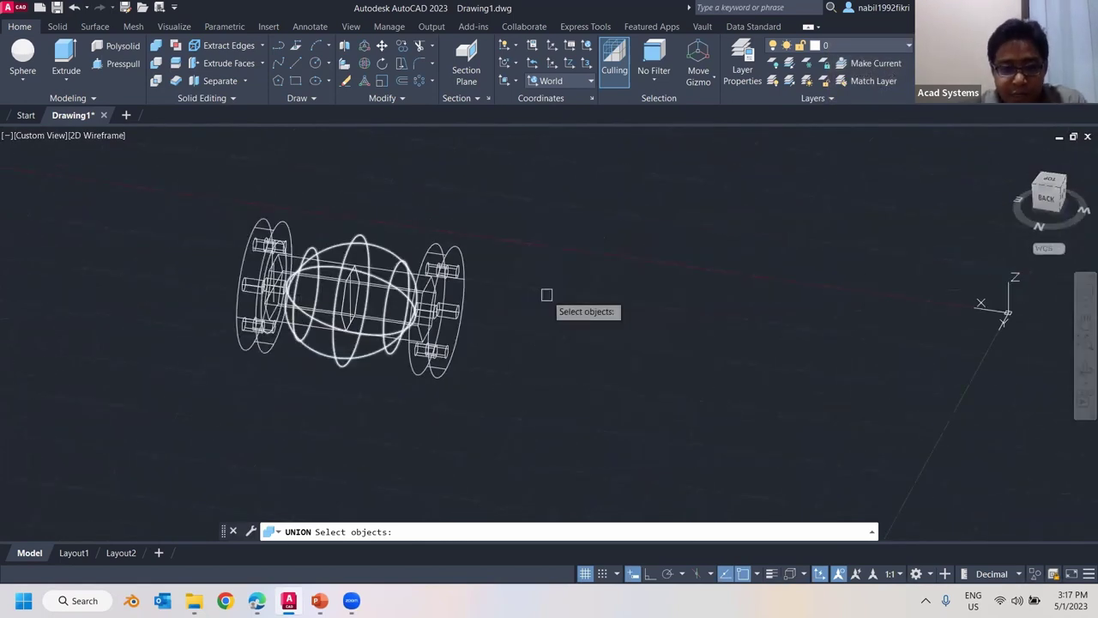
scroll(337, 300, up, 4)
shift+middle_drag(378, 298, 372, 291)
scroll(250, 236, up, 4)
middle_drag(206, 221, 179, 193)
mouse_move(251, 275)
shift+middle_down()
mouse_move(266, 277)
mouse_move(110, 140)
mouse_move(170, 269)
mouse_move(174, 257)
mouse_move(245, 286)
shift+middle_up()
scroll(175, 245, down, 6)
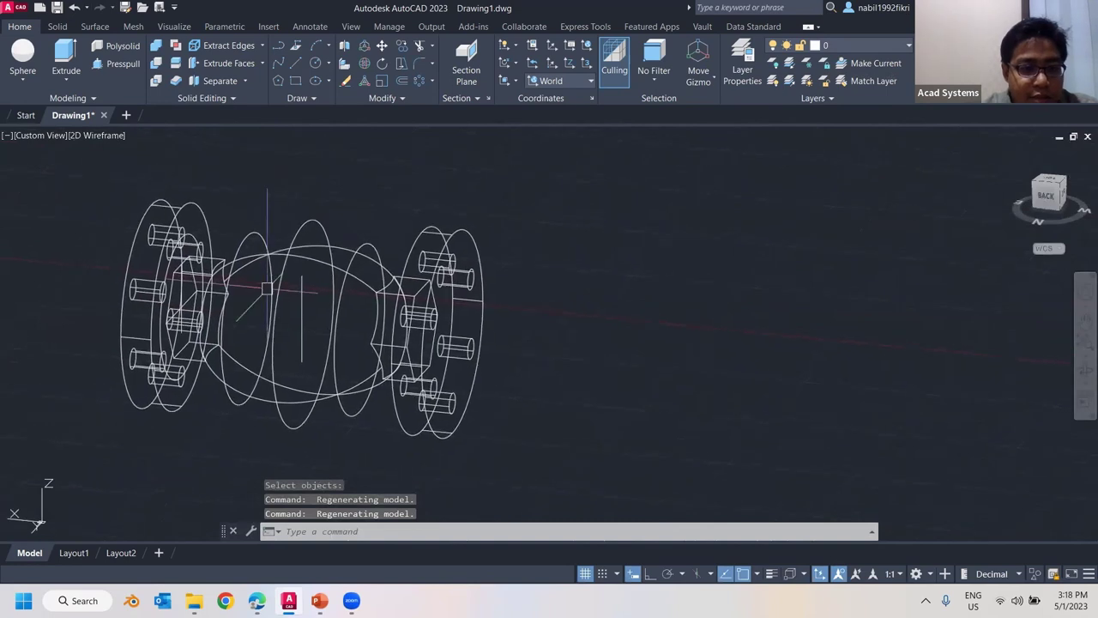
- Restore the Shaded with edges visual style and check that the valve body selects as one solid
click(99, 135)
click(168, 242)
shift+middle_drag(174, 245, 321, 301)
click(358, 291)
key(Escape)
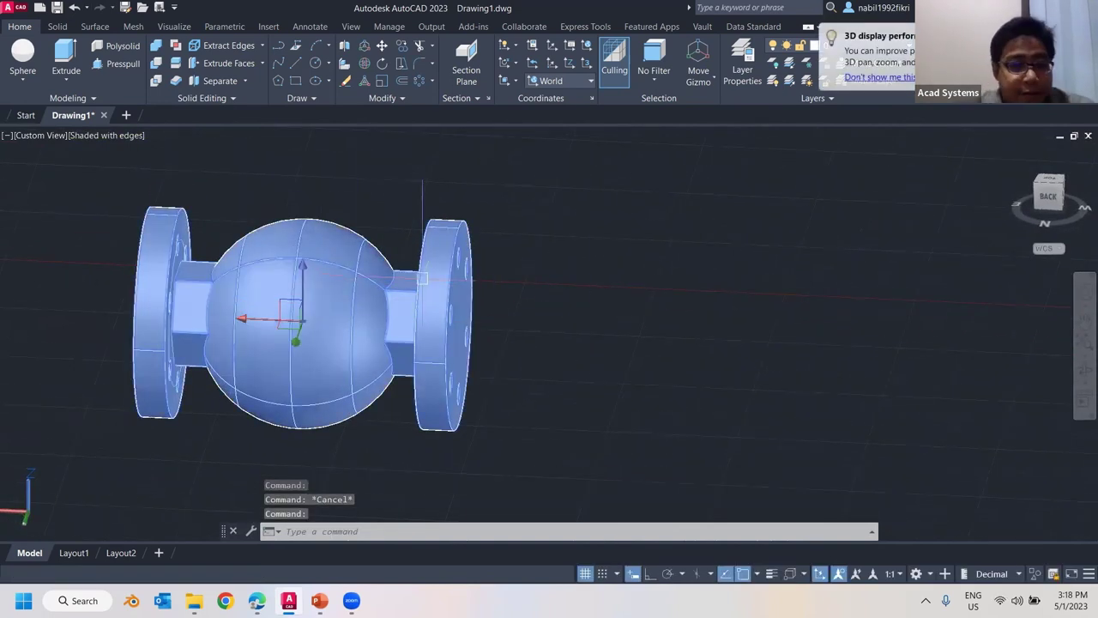
key(Escape)
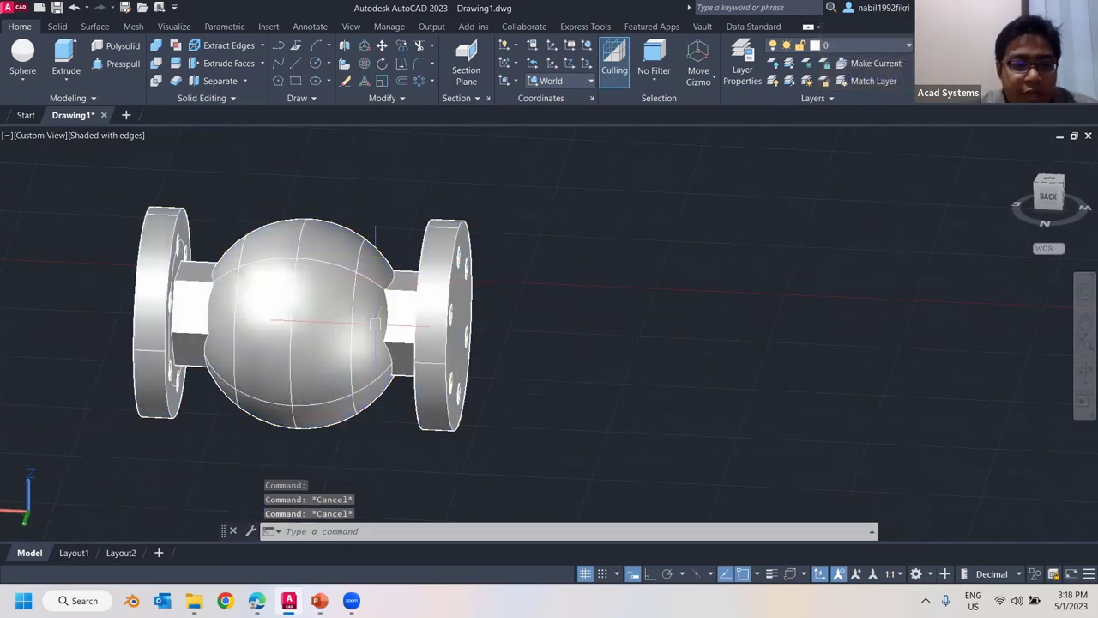
- Set up a fillet of radius 5 on the edges where the sphere meets one hexagonal prism
scroll(375, 324, up, 5)
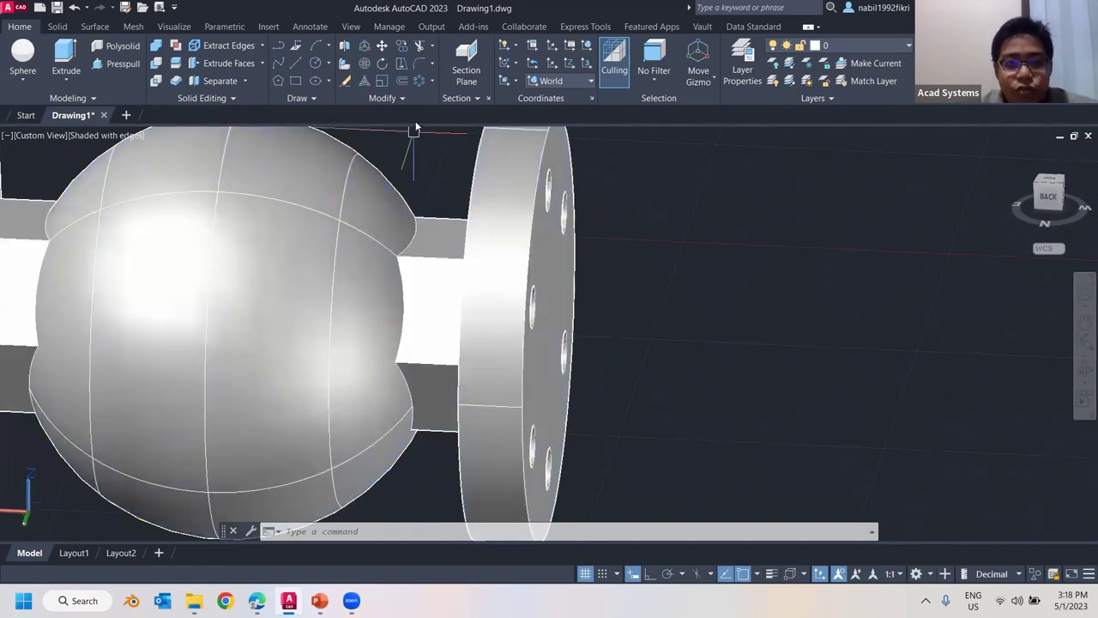
click(420, 65)
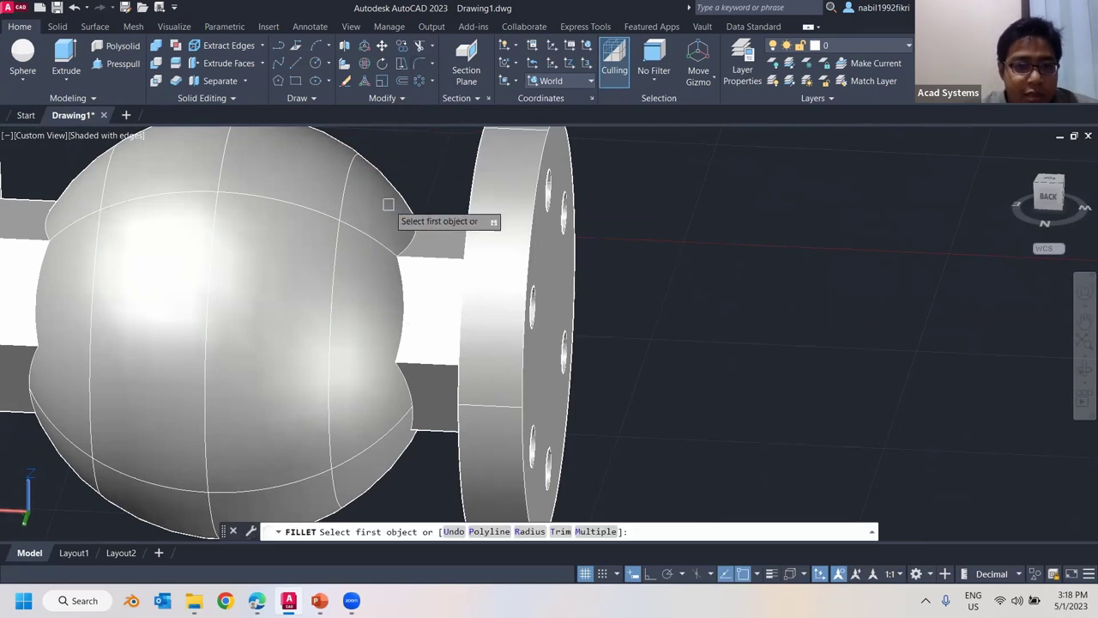
click(401, 292)
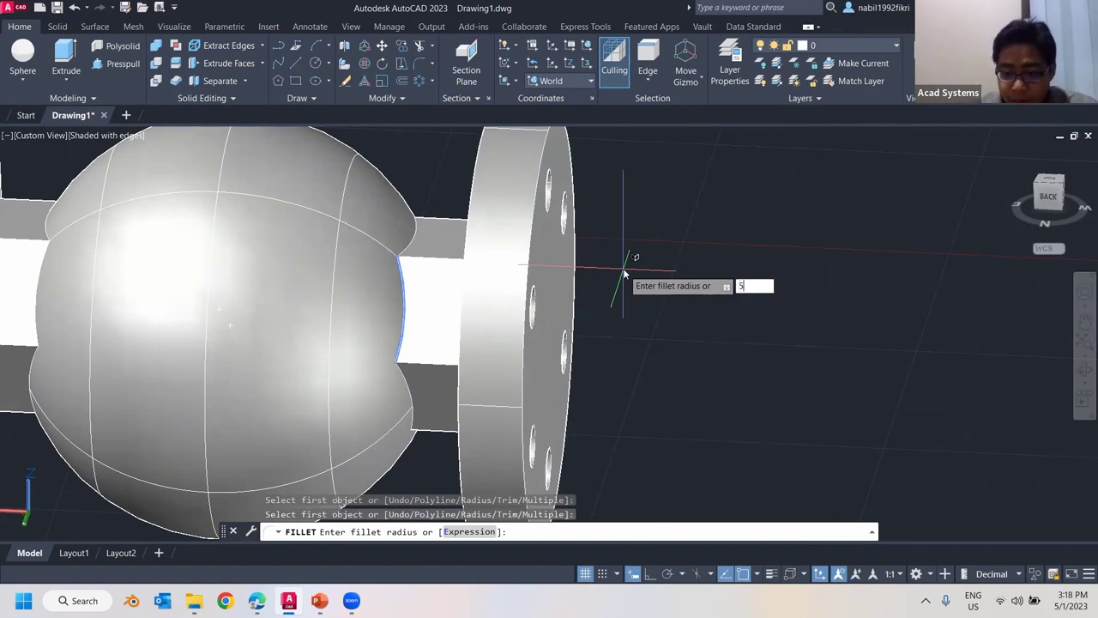
key(Return)
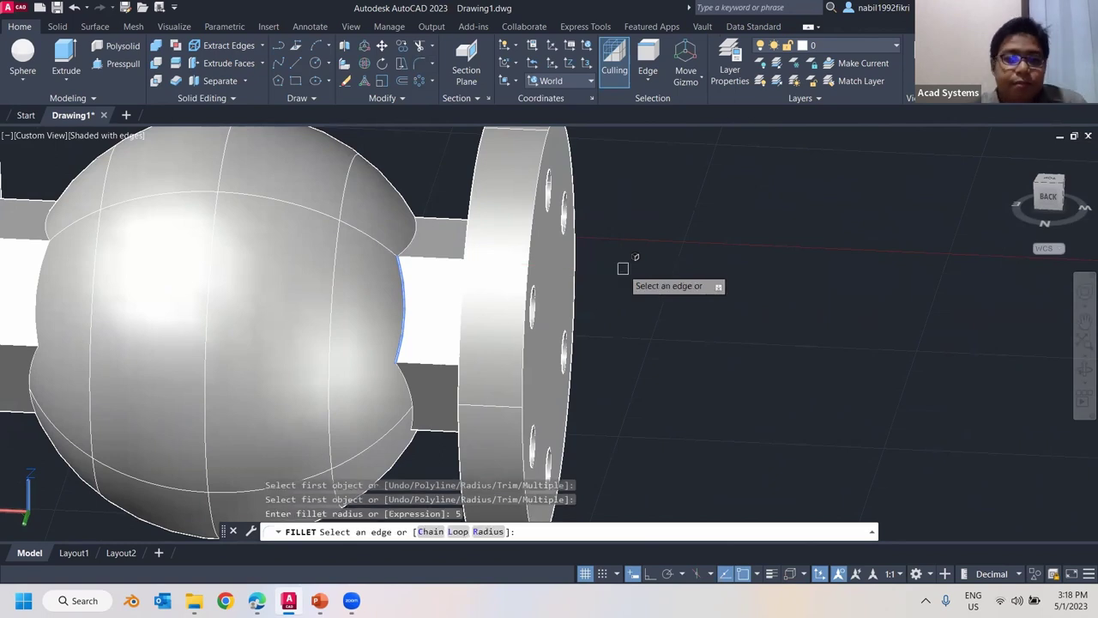
click(414, 225)
click(416, 392)
- Add the remaining sphere-to-prism edges at both ends to the fillet selection and apply the fillet
shift+middle_drag(417, 394, 339, 206)
mouse_move(175, 319)
shift+middle_down()
mouse_move(315, 289)
mouse_move(224, 363)
shift+middle_up()
shift+middle_drag(291, 331, 283, 292)
shift+middle_drag(412, 380, 412, 376)
shift+middle_drag(228, 314, 426, 403)
click(431, 325)
click(435, 316)
shift+middle_drag(351, 386, 382, 330)
shift+middle_drag(426, 404, 402, 301)
shift+middle_drag(236, 290, 43, 377)
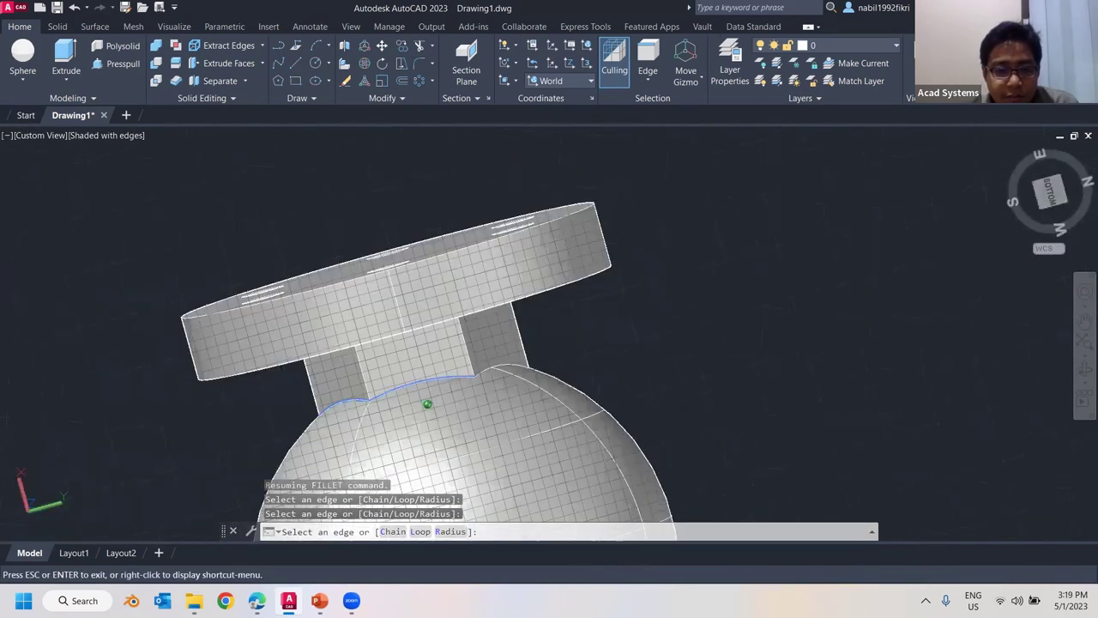
shift+middle_drag(427, 404, 341, 429)
shift+middle_drag(532, 474, 571, 261)
scroll(519, 335, down, 8)
key(Return)
scroll(502, 348, up, 5)
key(Return)
- Examine the filleted body in the Shaded visual style, and return to Shaded with edges
click(120, 137)
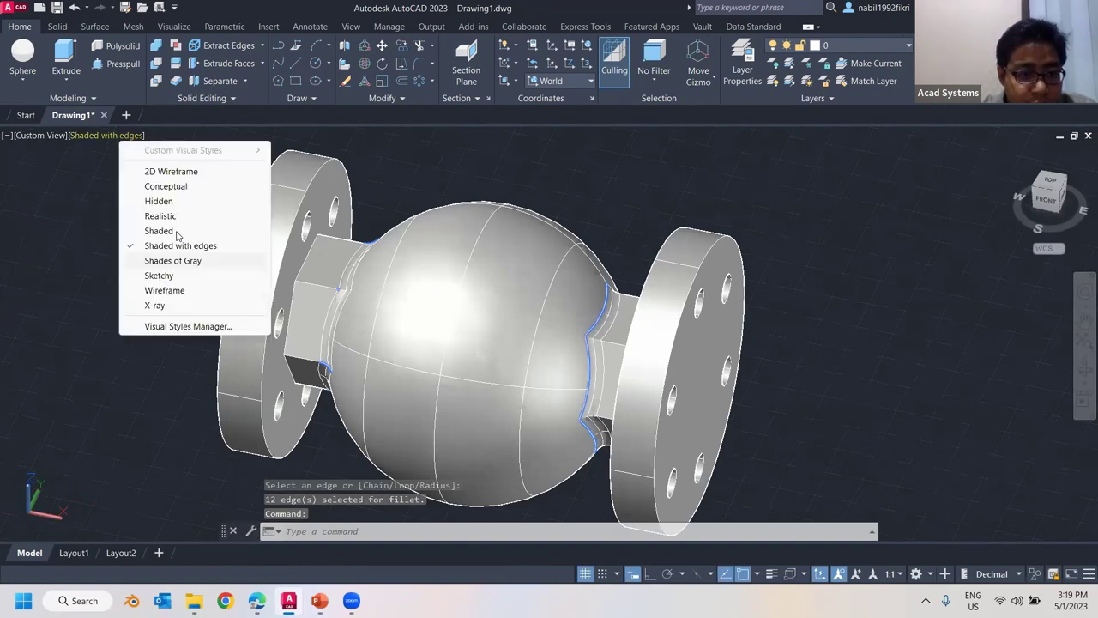
click(159, 231)
click(572, 207)
shift+middle_drag(480, 258, 82, 179)
key(Escape)
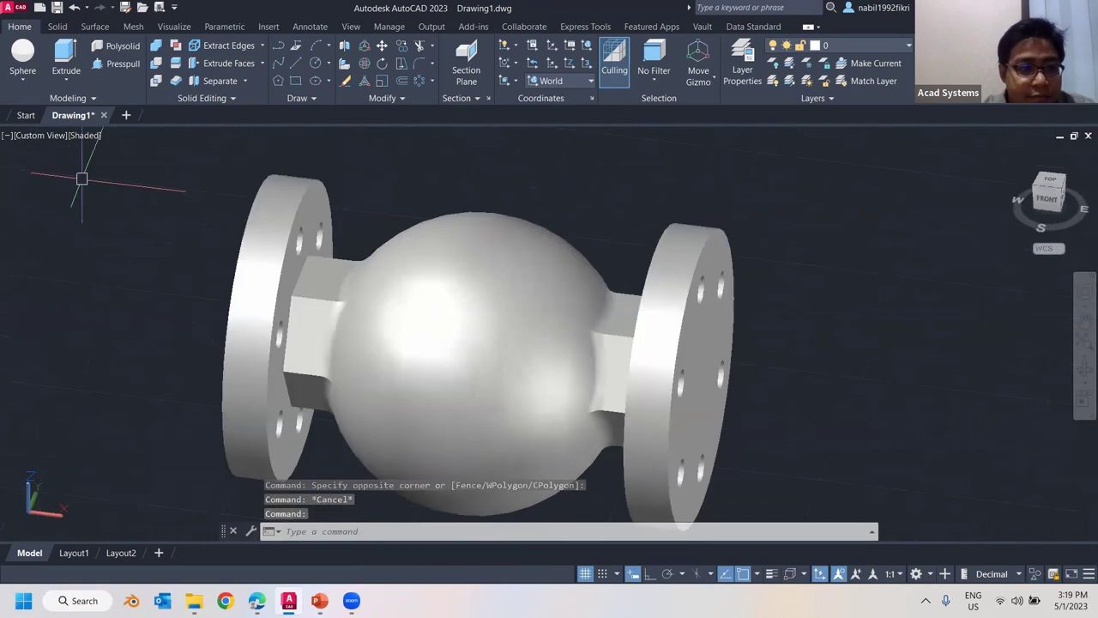
click(87, 136)
click(148, 246)
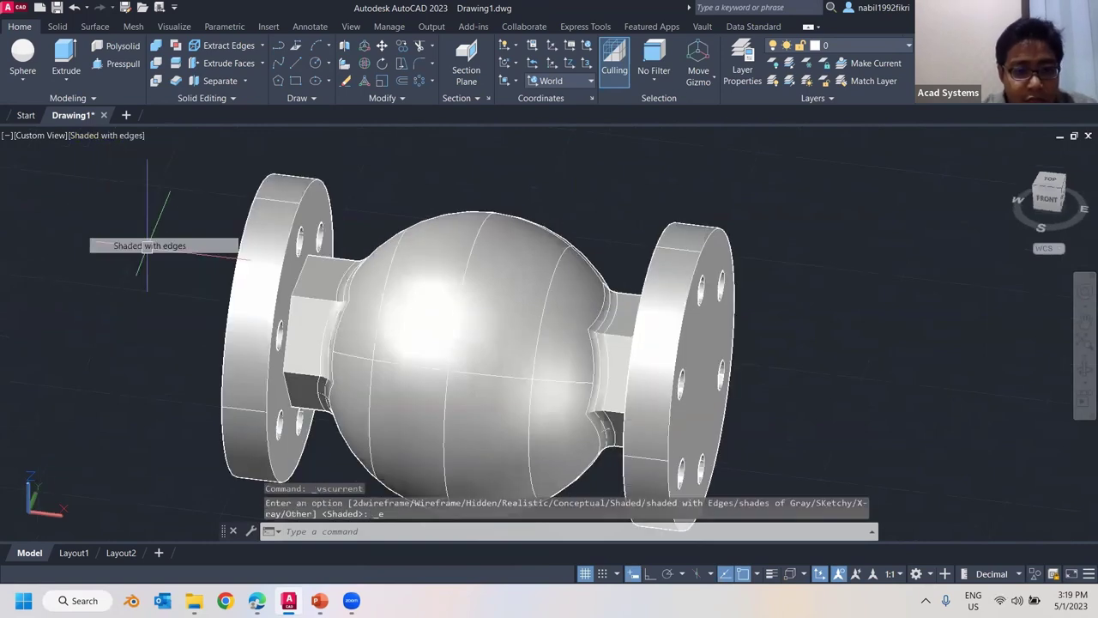
- Consult the valve reference drawing in PowerPoint and return to AutoCAD
mouse_move(319, 601)
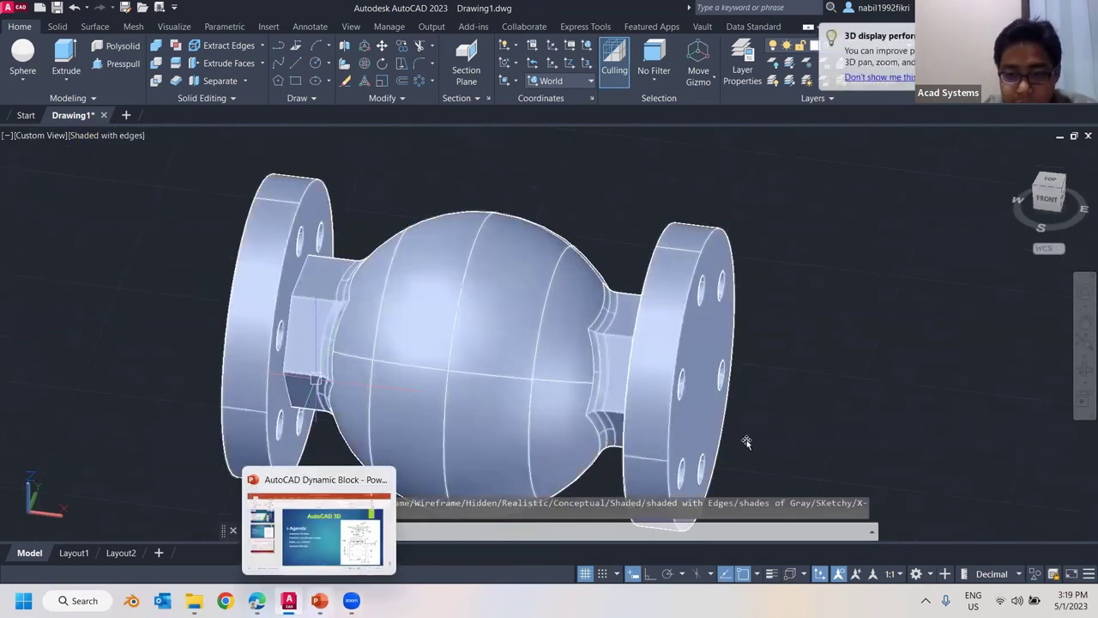
key(alt+Tab)
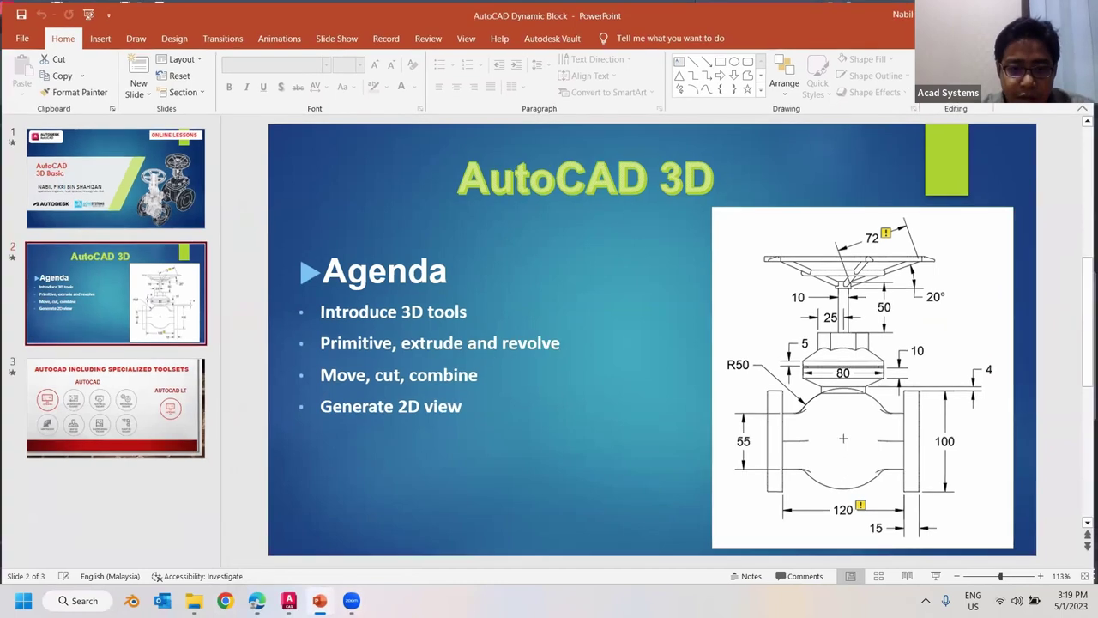
click(319, 600)
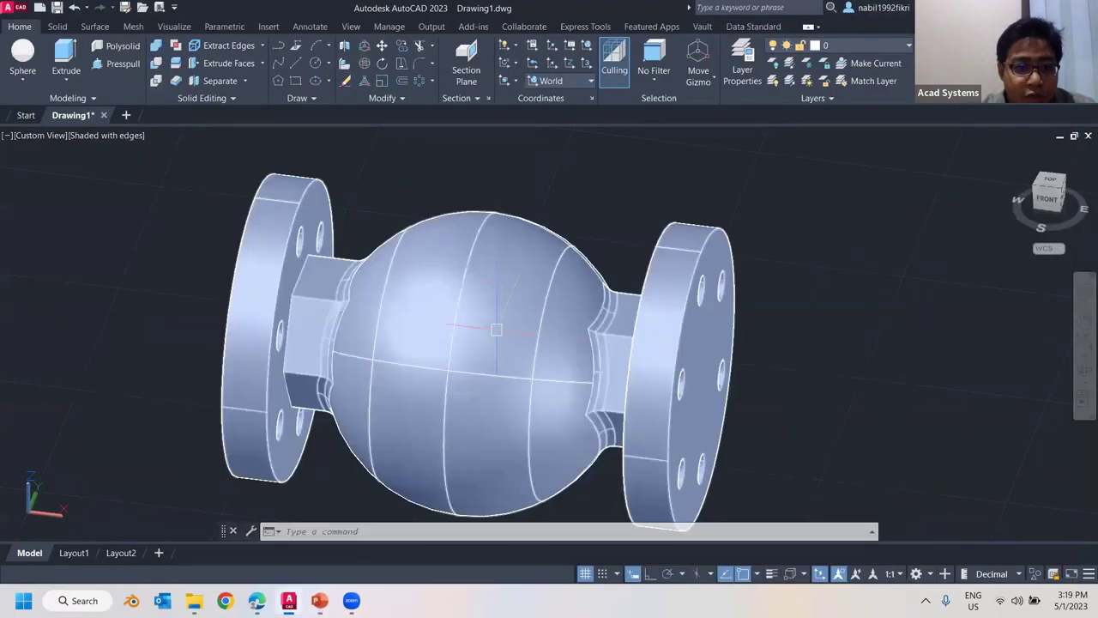
- Draw a 120-unit line between the midpoints of the two prisms' upper edges at the discs
click(298, 66)
click(301, 277)
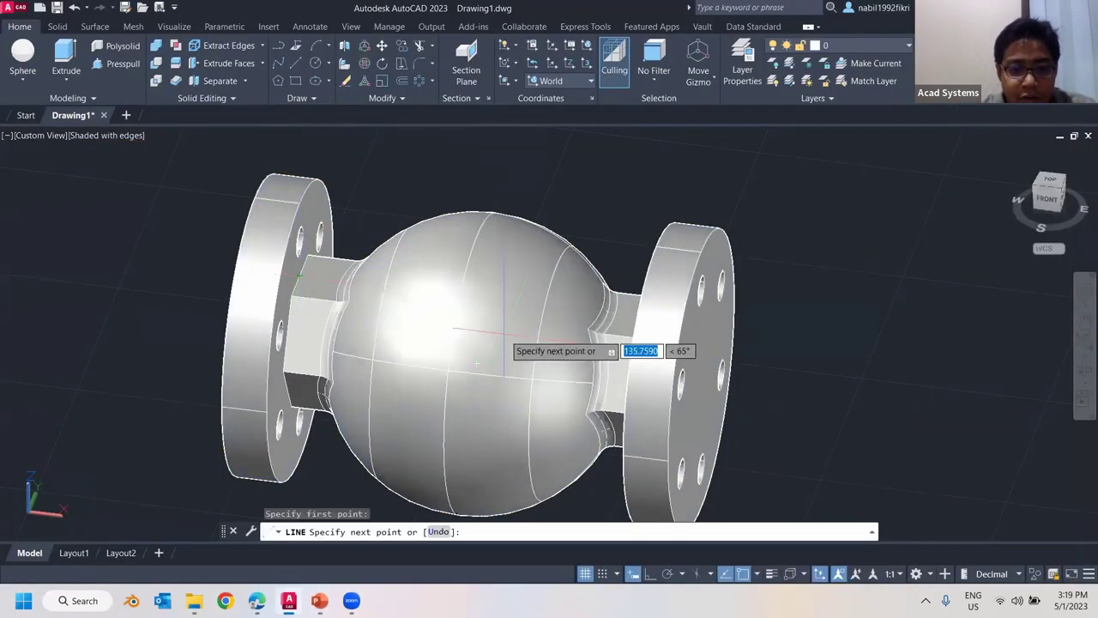
shift+middle_drag(520, 322, 611, 366)
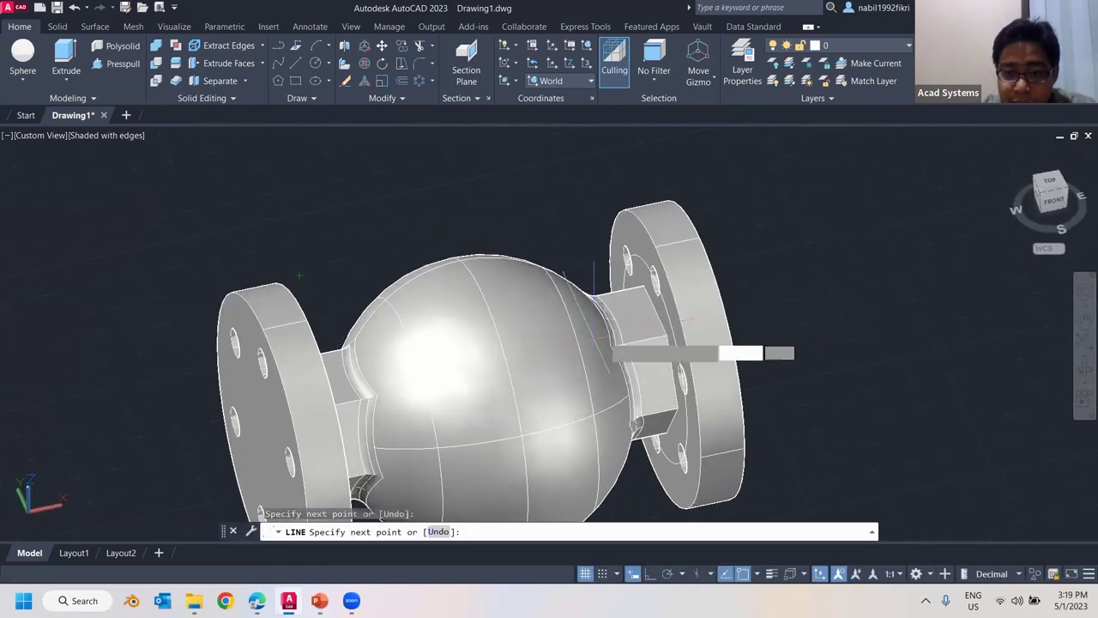
scroll(657, 319, up, 3)
scroll(656, 319, down, 5)
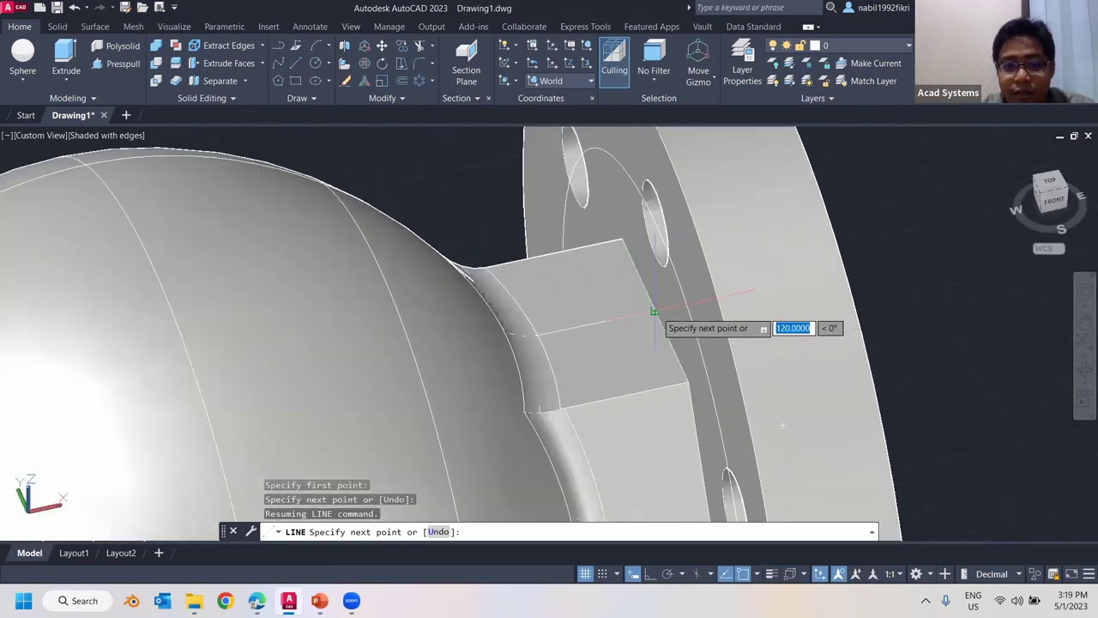
key(Escape)
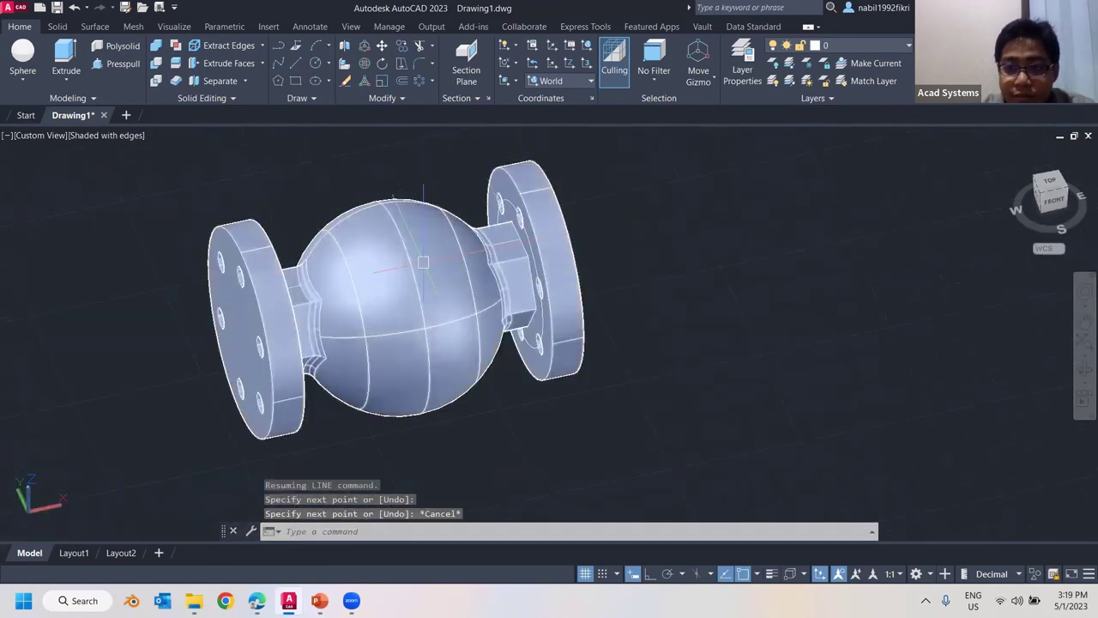
- View the model from the top and hide the united valve body, leaving the construction lines
shift+middle_drag(517, 249, 406, 310)
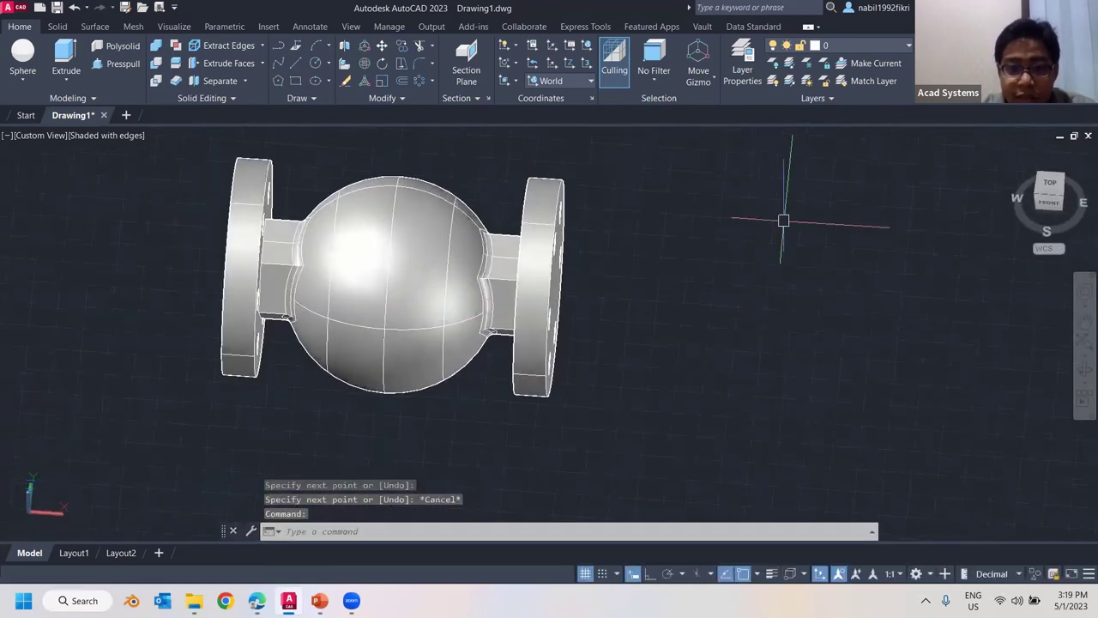
click(1049, 184)
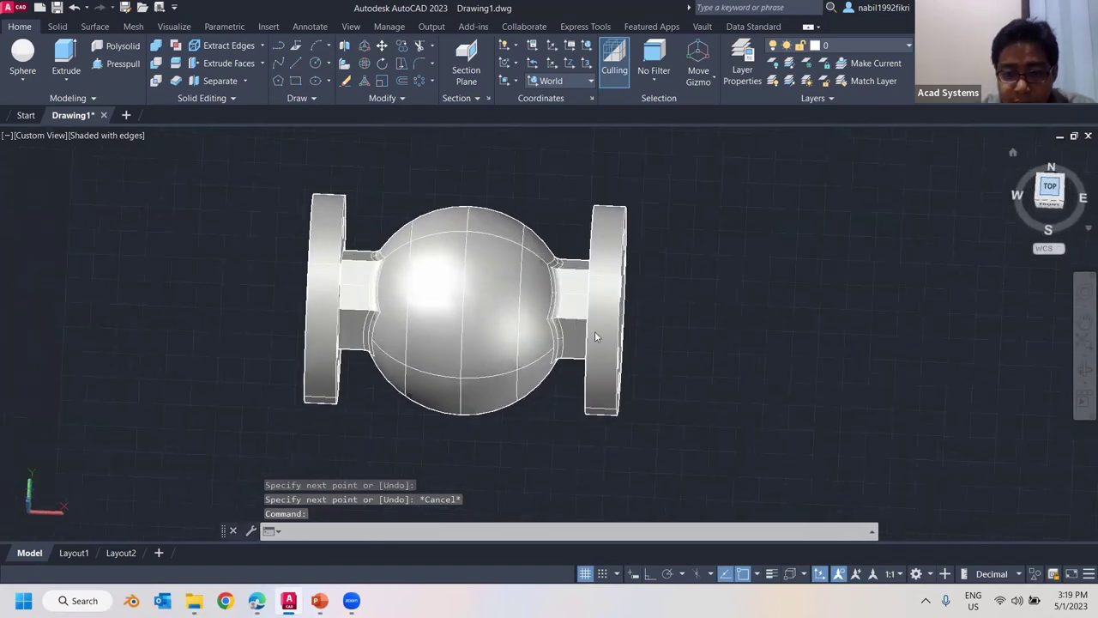
click(623, 268)
right_click(638, 252)
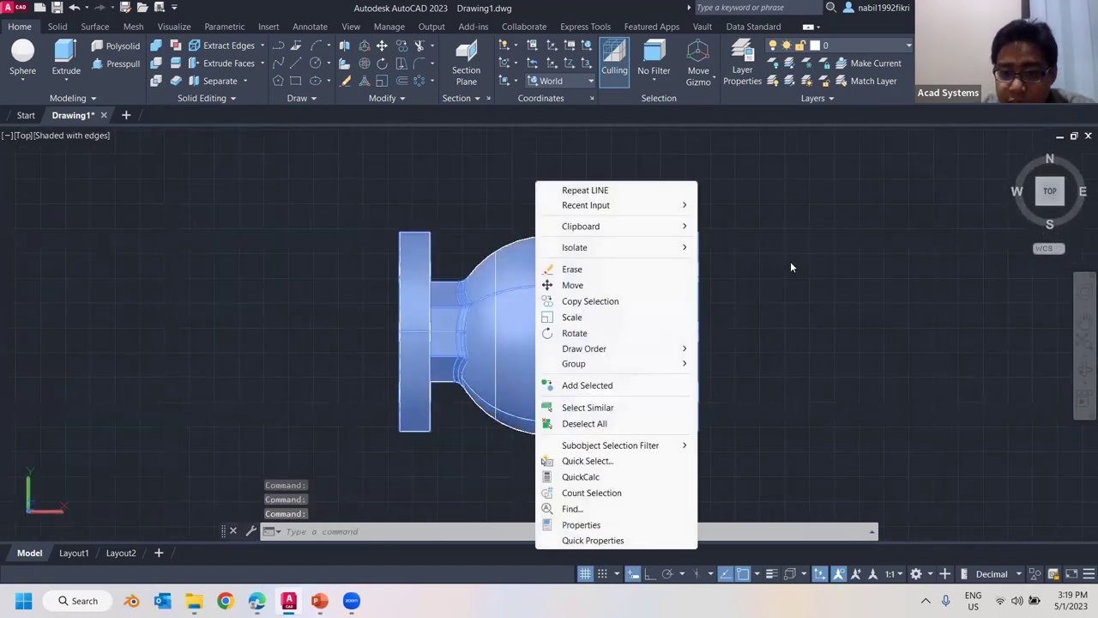
click(791, 263)
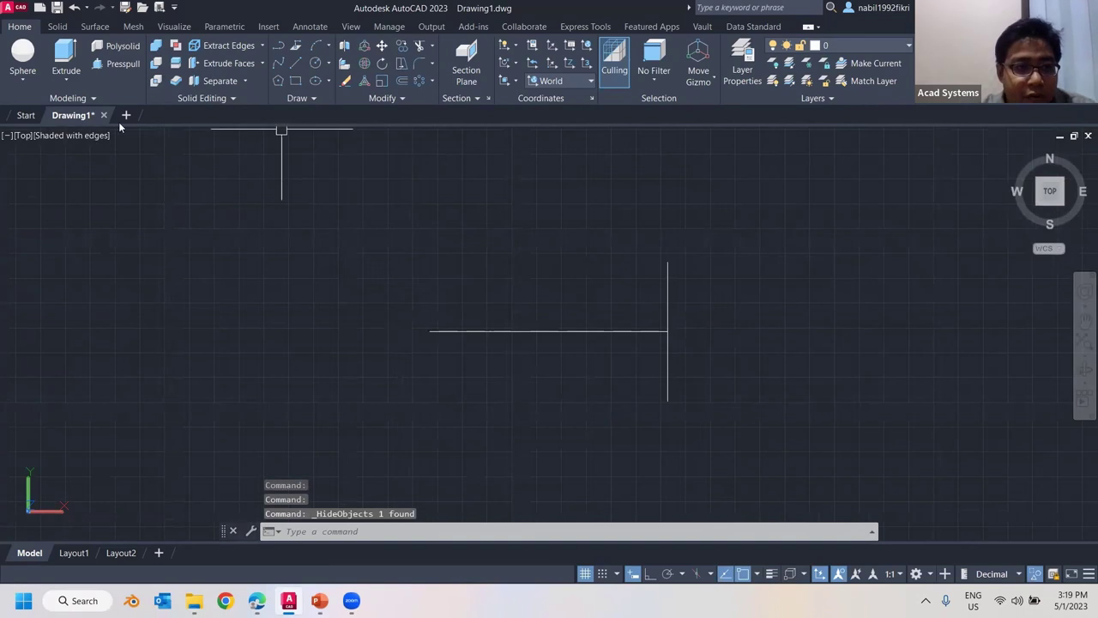
shift+middle_drag(548, 335, 607, 302)
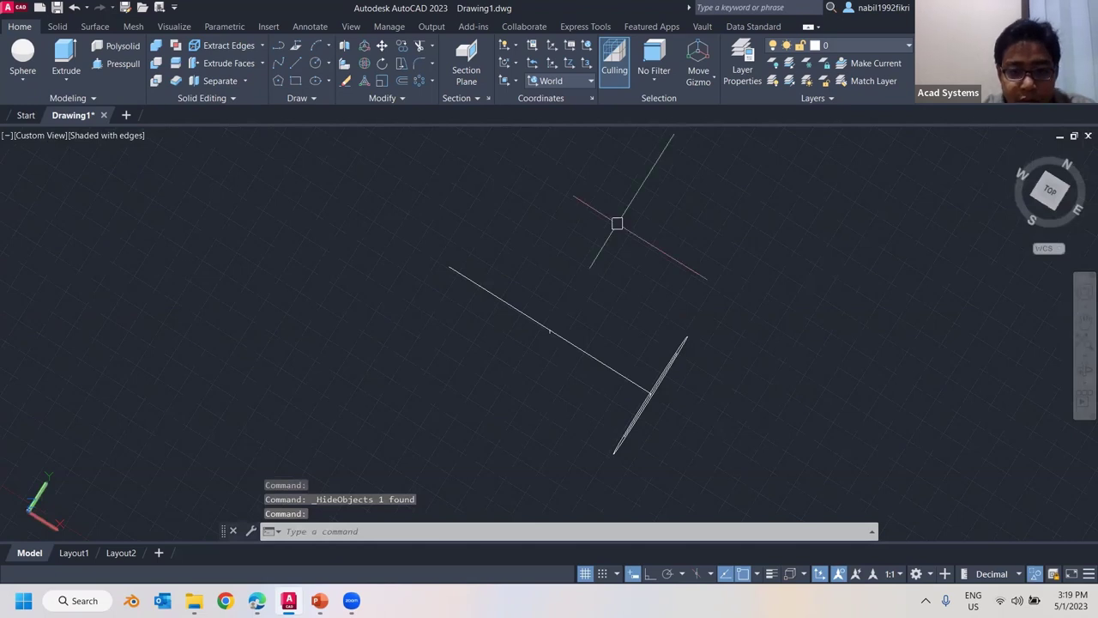
scroll(489, 306, up, 2)
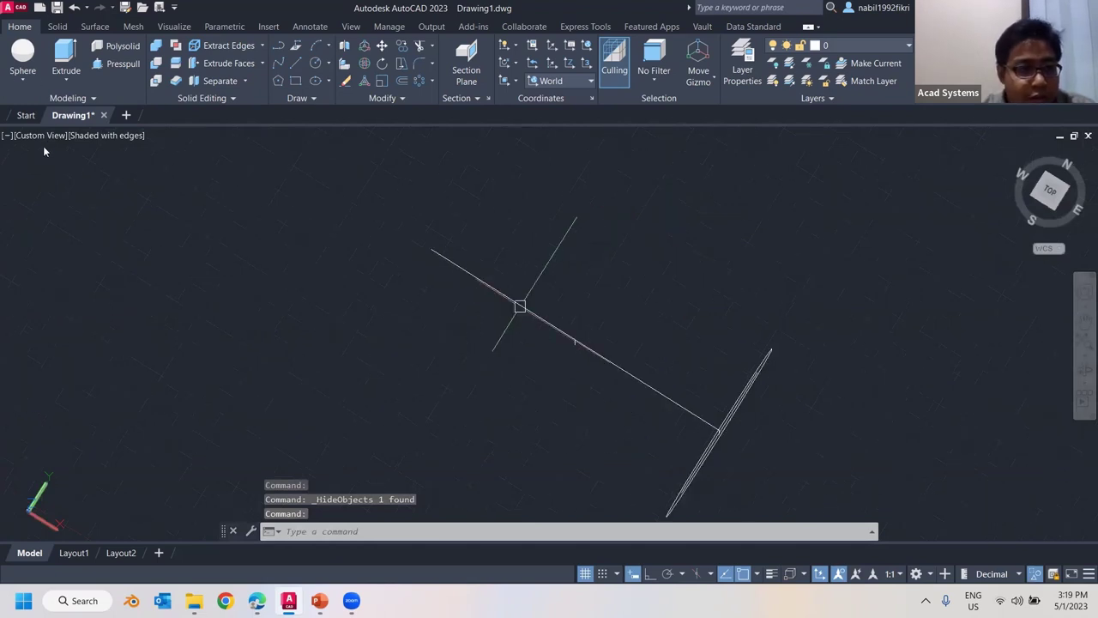
scroll(579, 314, up, 4)
shift+middle_drag(588, 317, 570, 306)
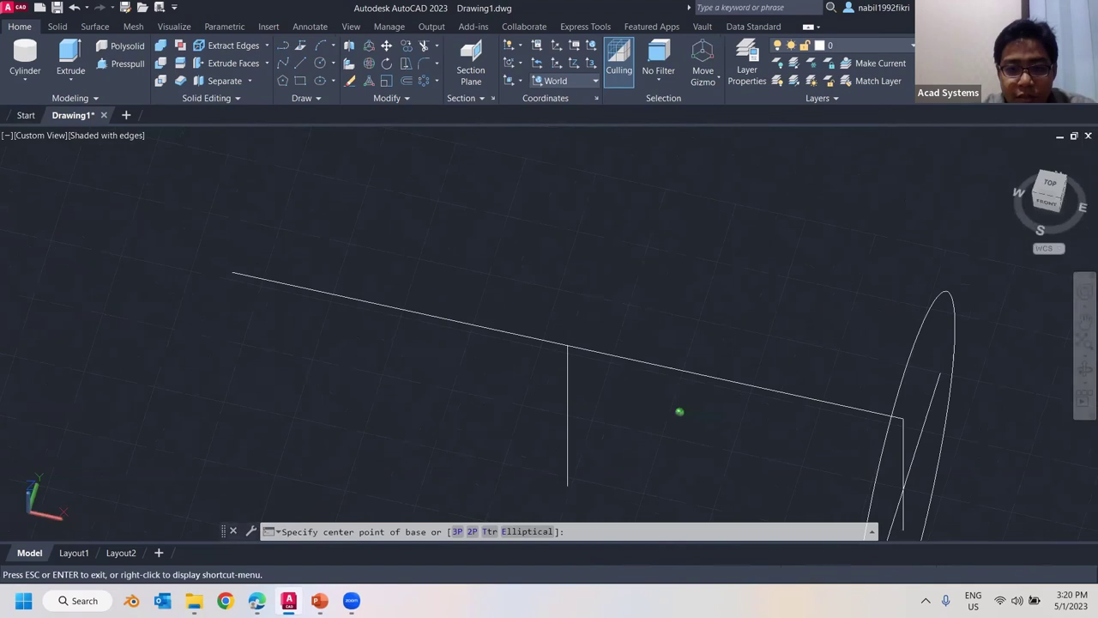
click(567, 346)
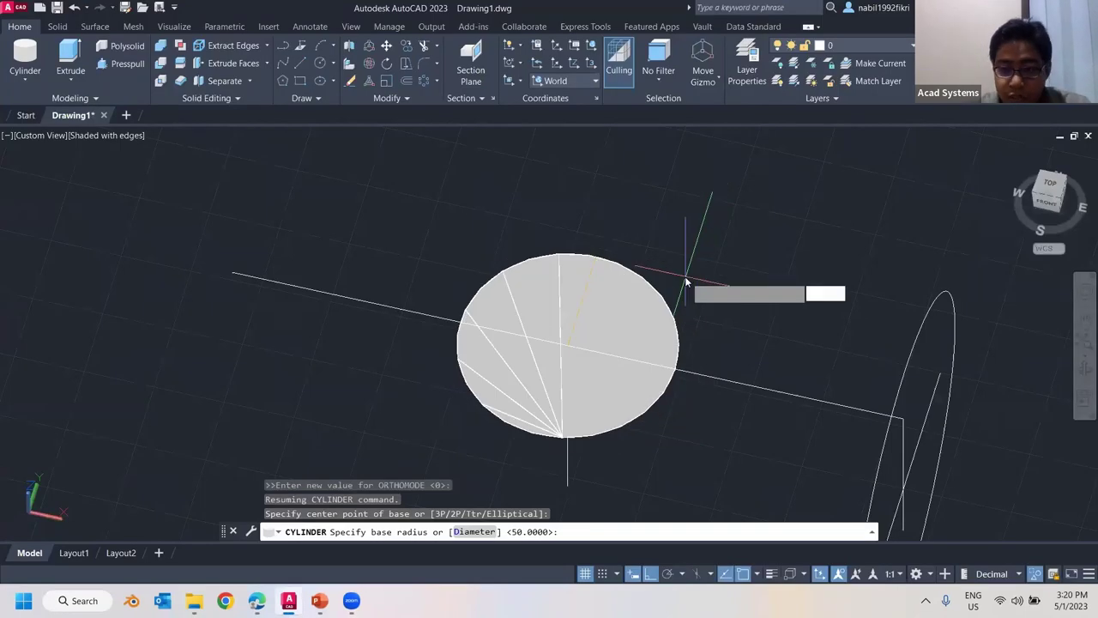
text(40)
key(Return)
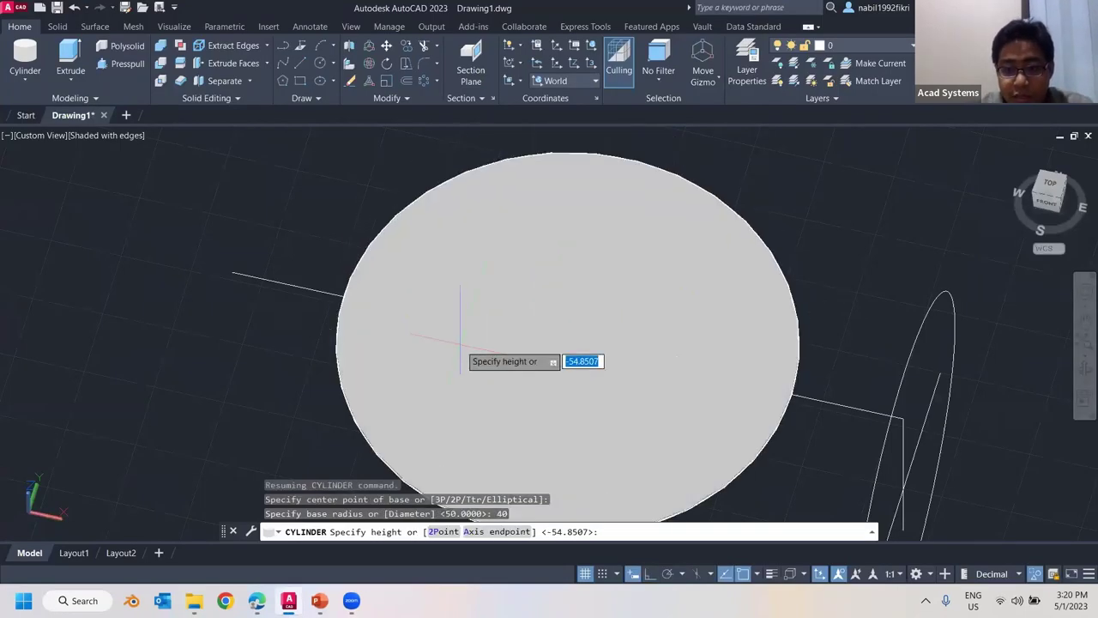
shift+middle_drag(461, 335, 514, 348)
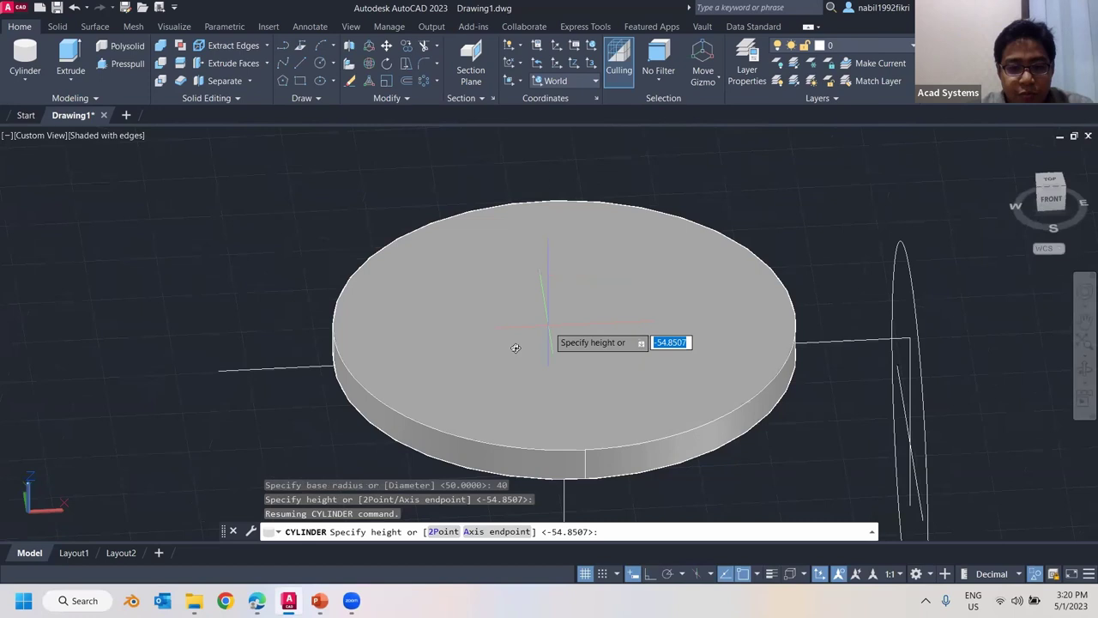
key(Escape)
- Create a cylinder with diameter 40 and height 35, centred where the horizontal and vertical construction lines meet
key(Return)
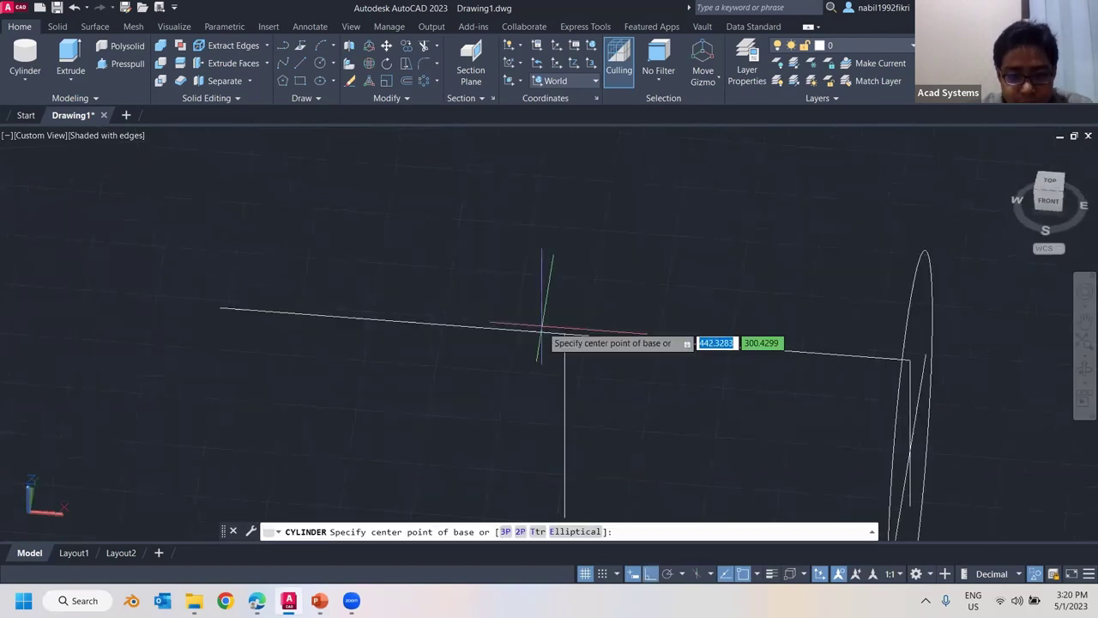
click(564, 331)
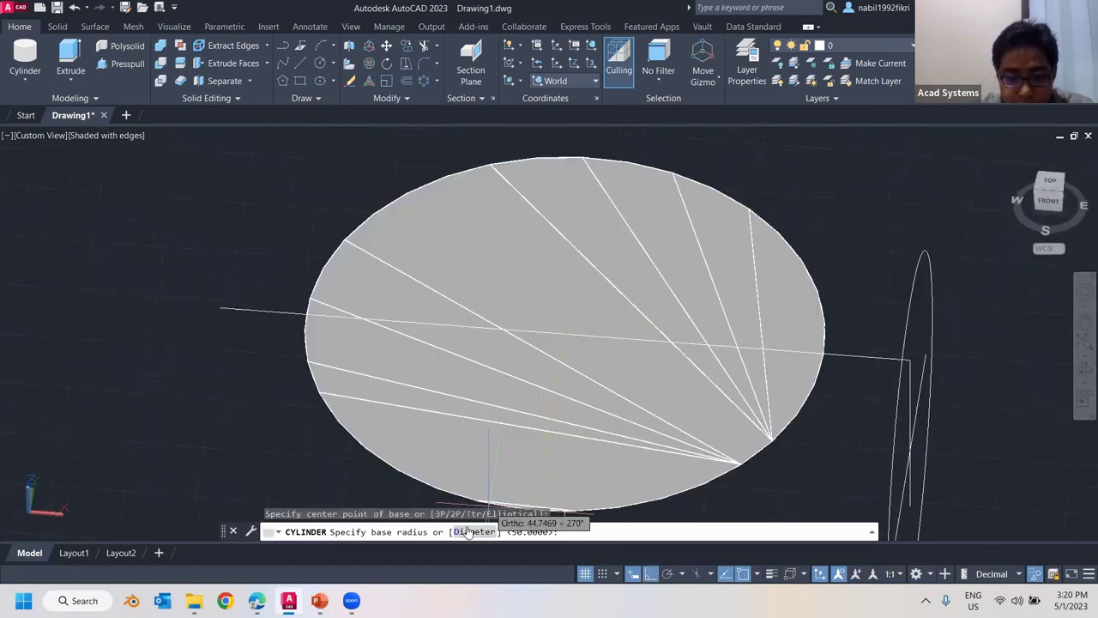
click(474, 531)
text(40)
key(Return)
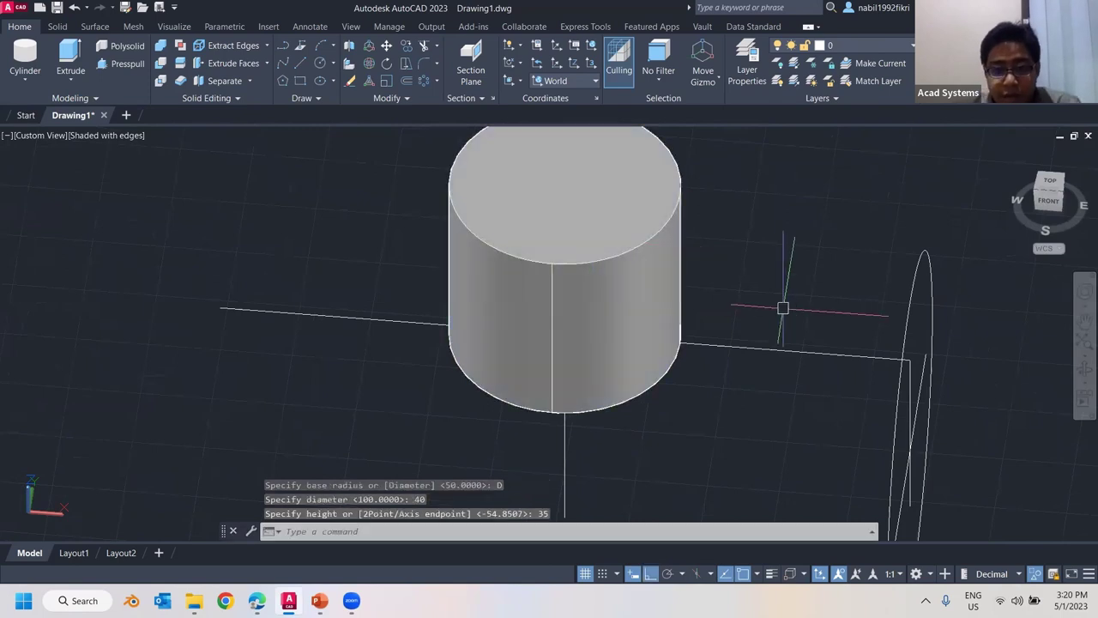
- Erase the construction lines and the circle around the new cylinder, keeping only the cylinder itself
shift+middle_drag(775, 306, 624, 222)
scroll(744, 306, down, 3)
shift+middle_drag(812, 333, 839, 351)
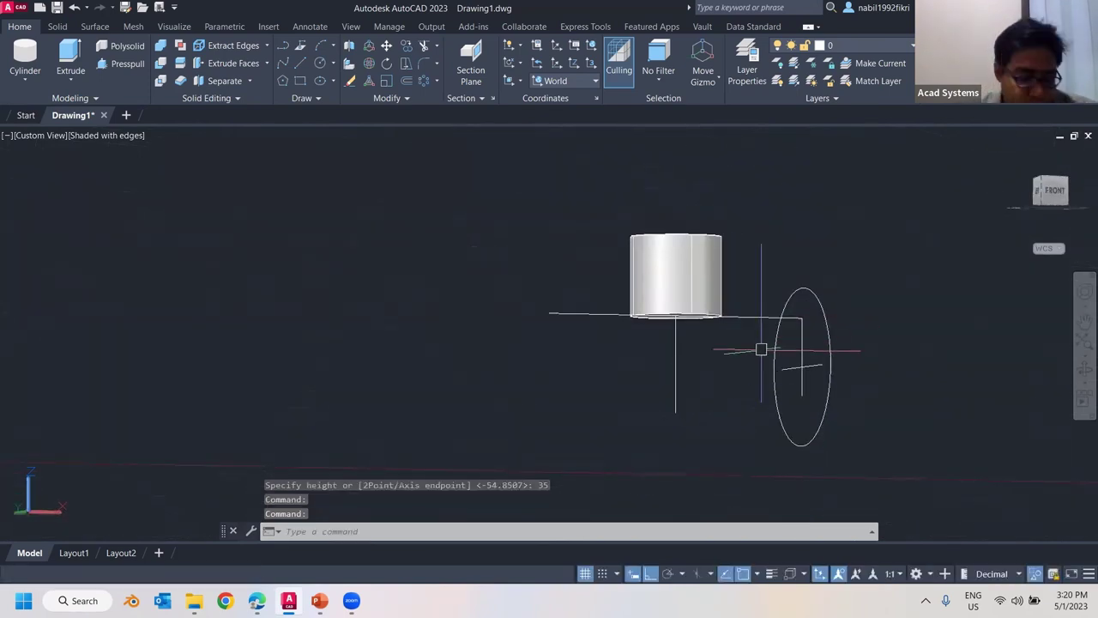
click(1013, 404)
click(740, 261)
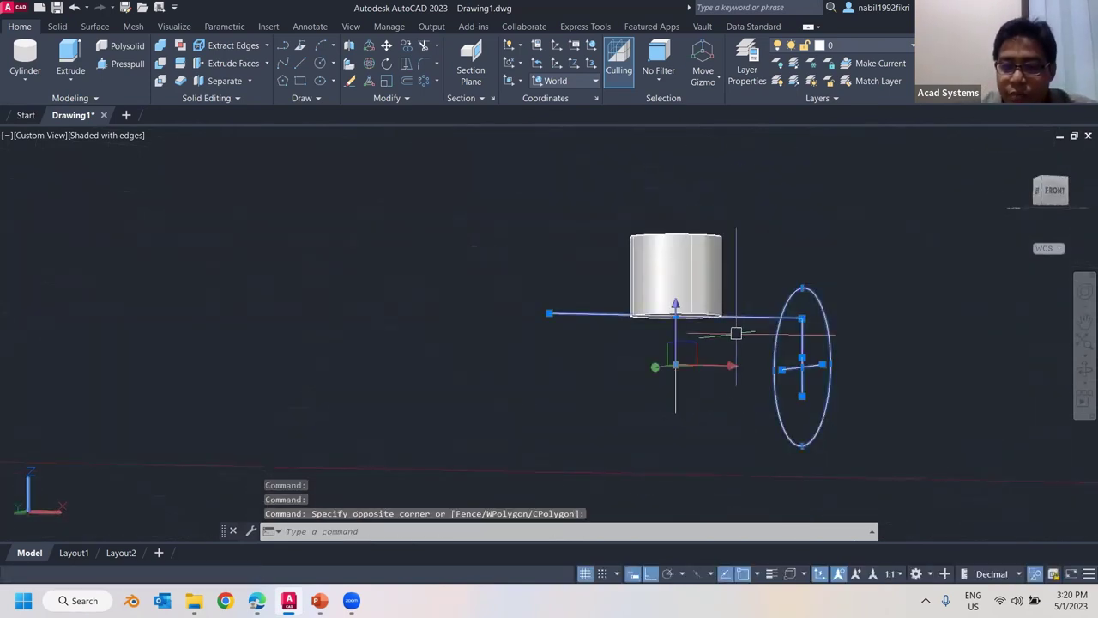
scroll(676, 471, up, 2)
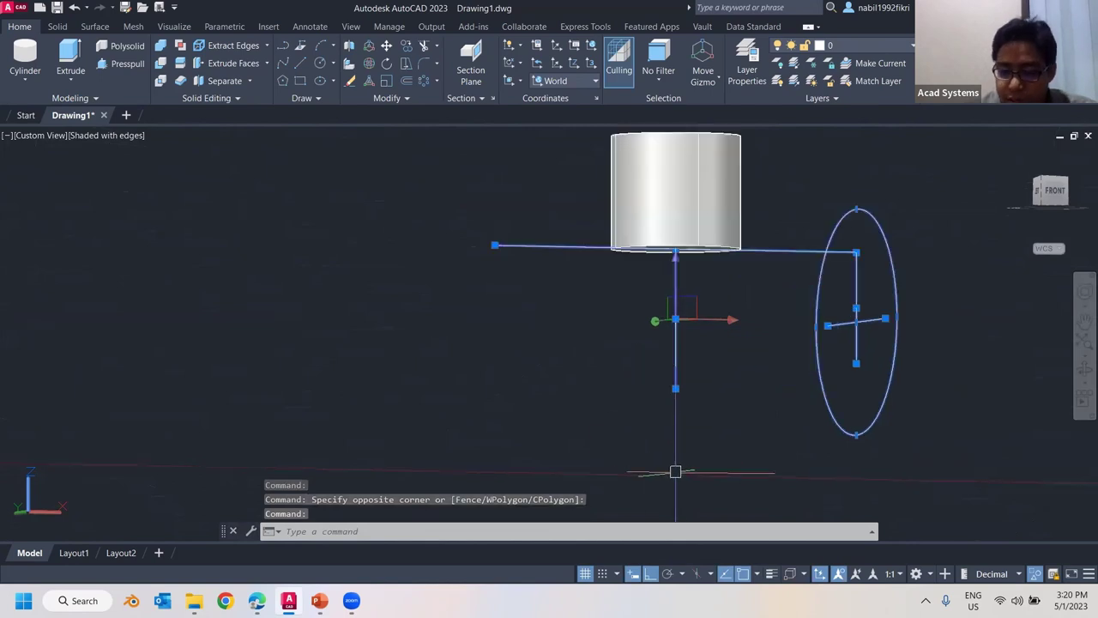
key(Delete)
- End object isolation to bring back the hidden valve body
shift+middle_drag(675, 471, 579, 510)
mouse_move(662, 396)
middle_down()
mouse_move(525, 412)
mouse_move(398, 405)
middle_up()
shift+middle_drag(376, 352, 386, 377)
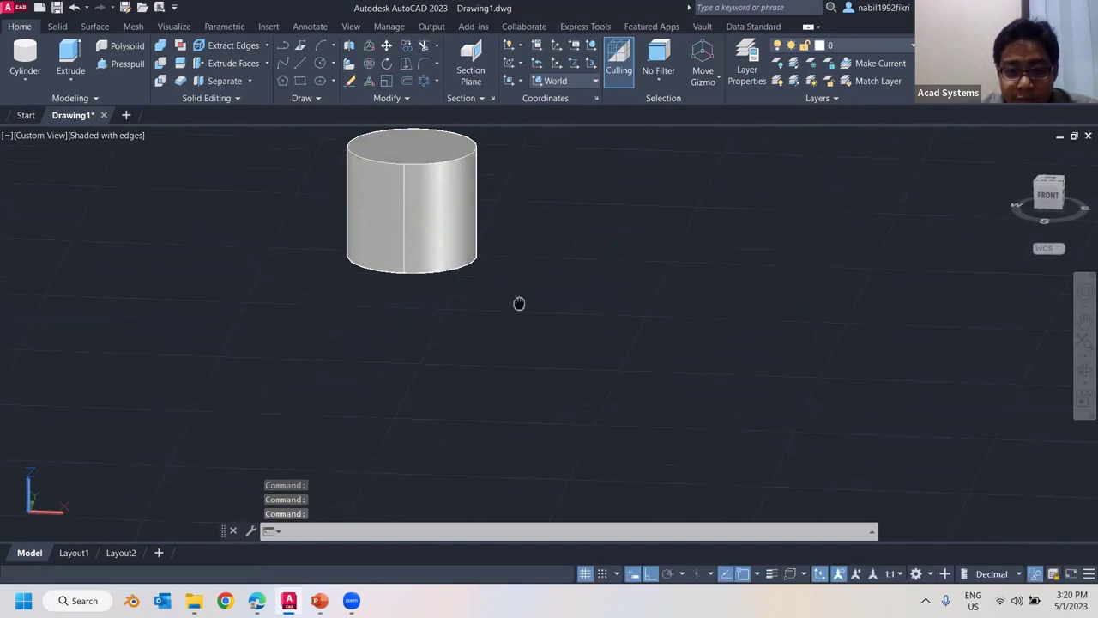
middle_drag(622, 160, 695, 277)
right_click(629, 256)
mouse_move(811, 324)
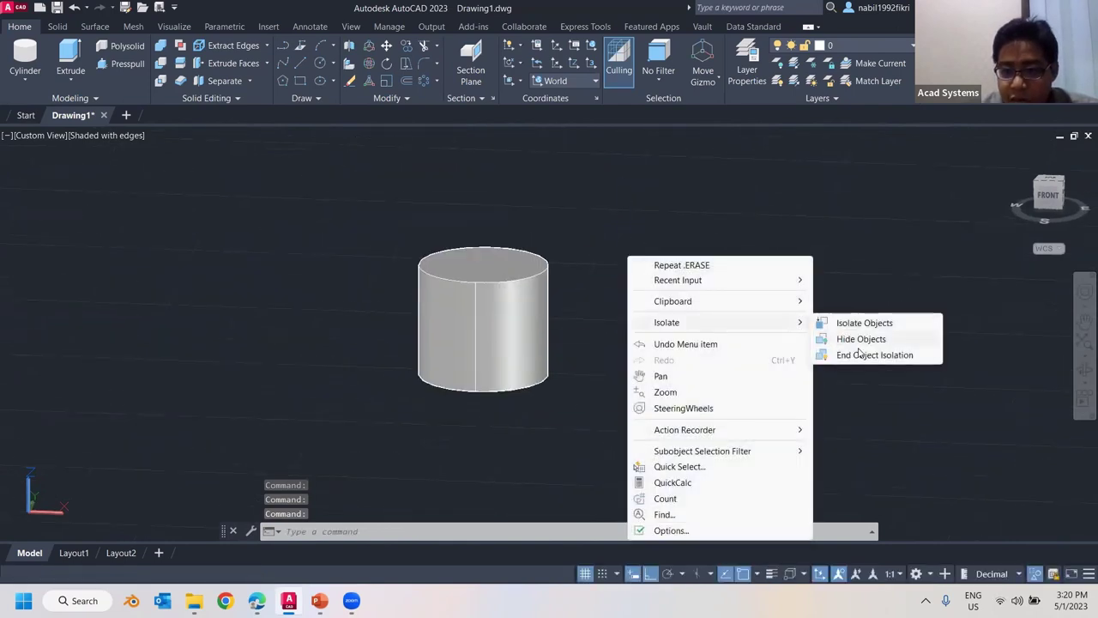
click(874, 355)
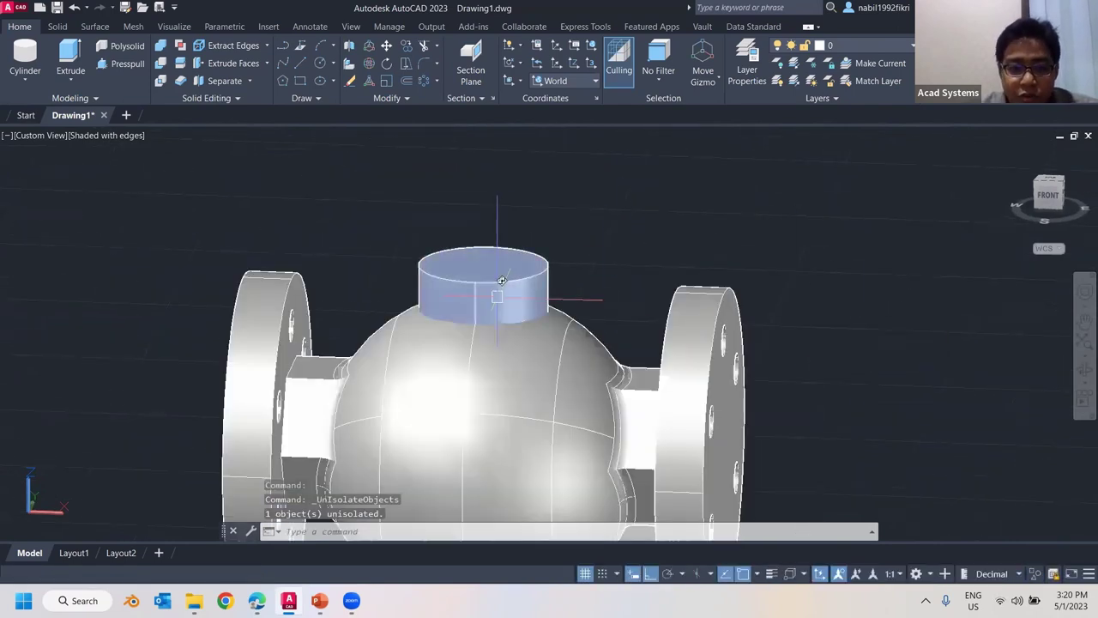
- Inspect the cylinder where it meets the sphere, consult the valve reference drawing in PowerPoint, and return to AutoCAD
scroll(477, 329, up, 2)
shift+middle_drag(477, 328, 480, 272)
scroll(499, 272, up, 2)
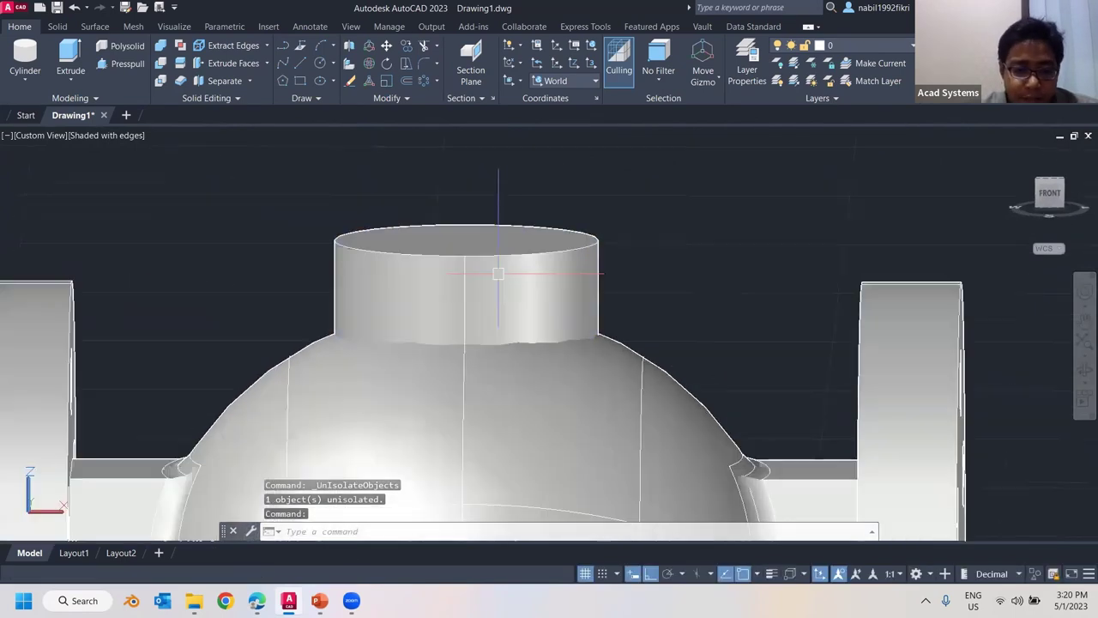
click(319, 601)
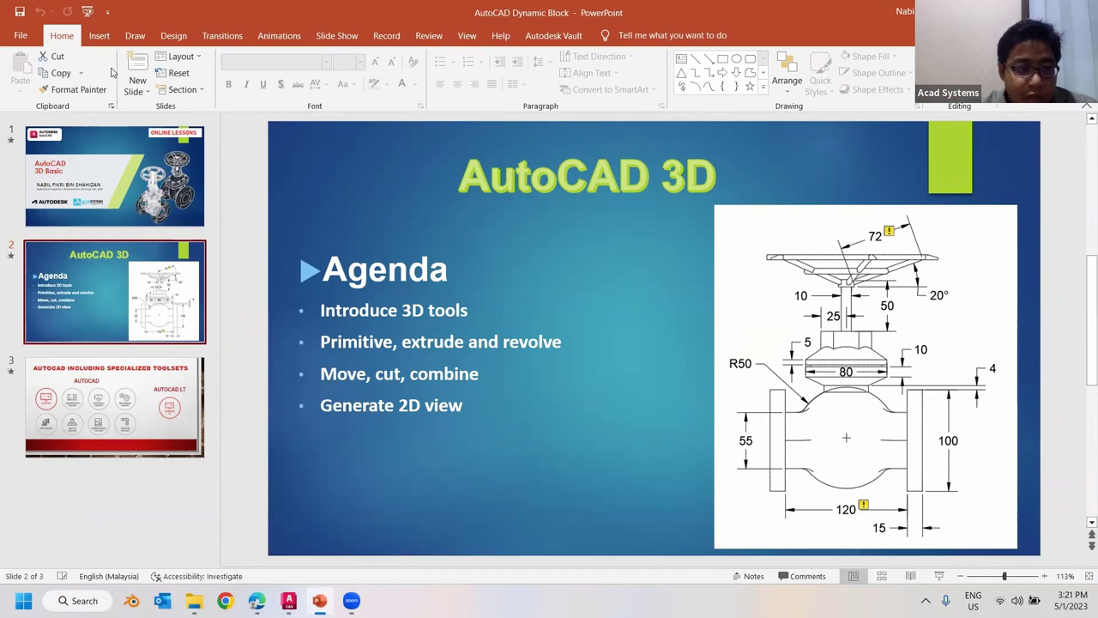
key(alt+Tab)
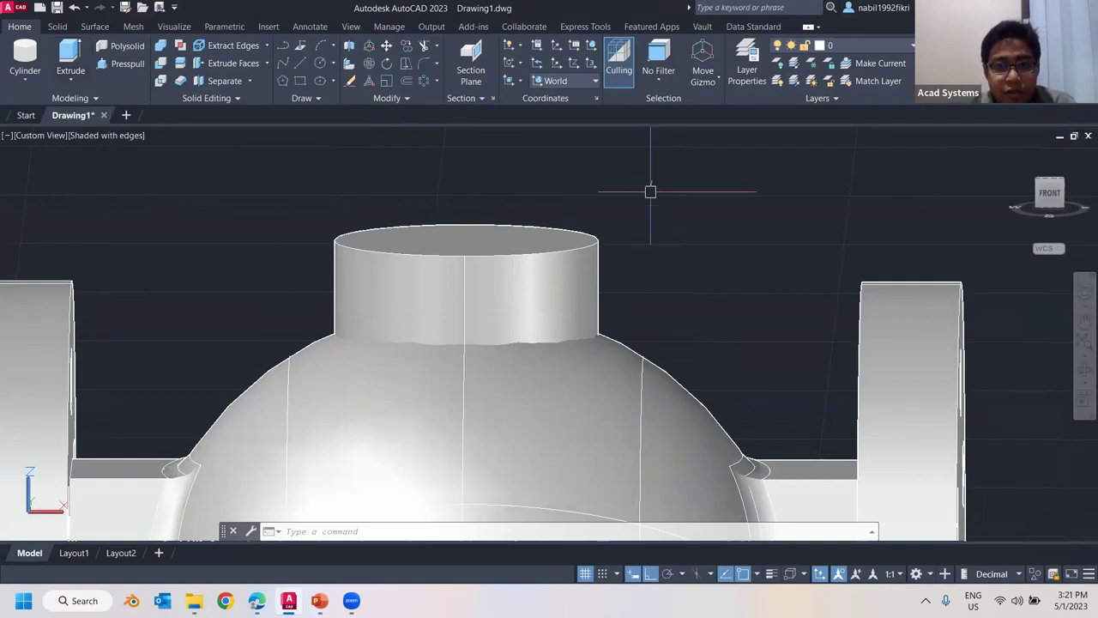
- Align the UCS to the top face of the cylinder above the sphere
shift+middle_drag(618, 197, 584, 211)
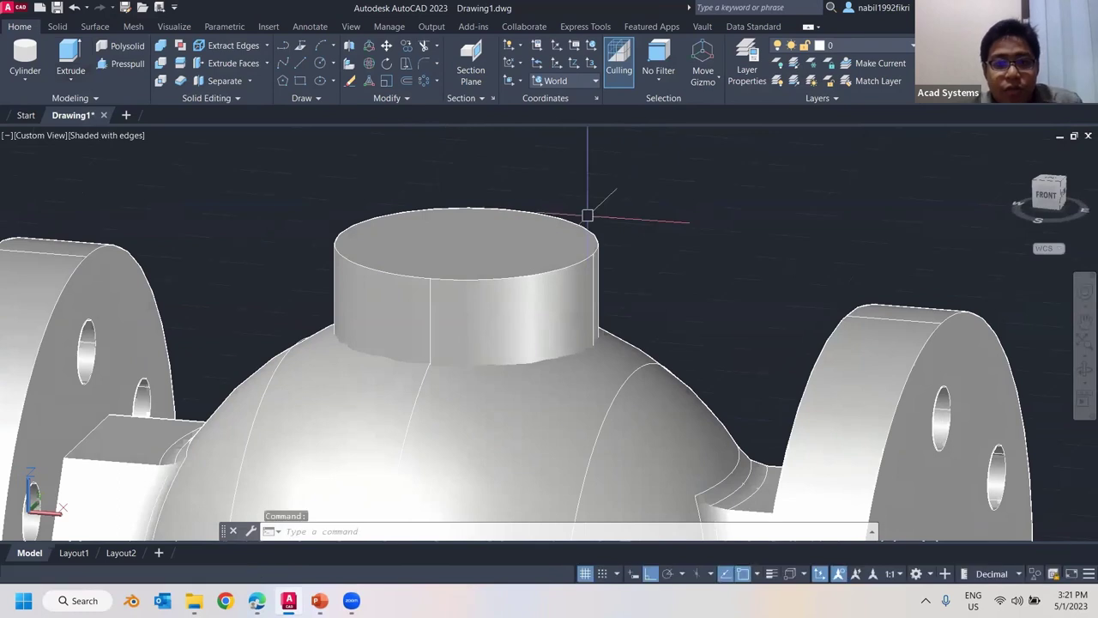
scroll(583, 211, down, 2)
scroll(590, 221, down, 3)
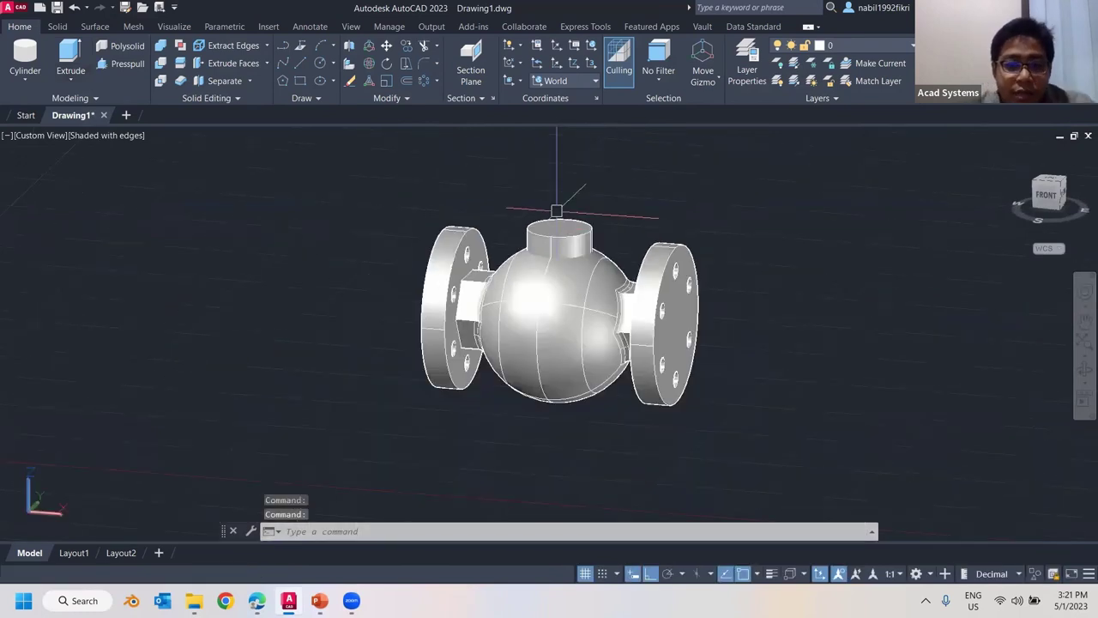
scroll(557, 210, up, 2)
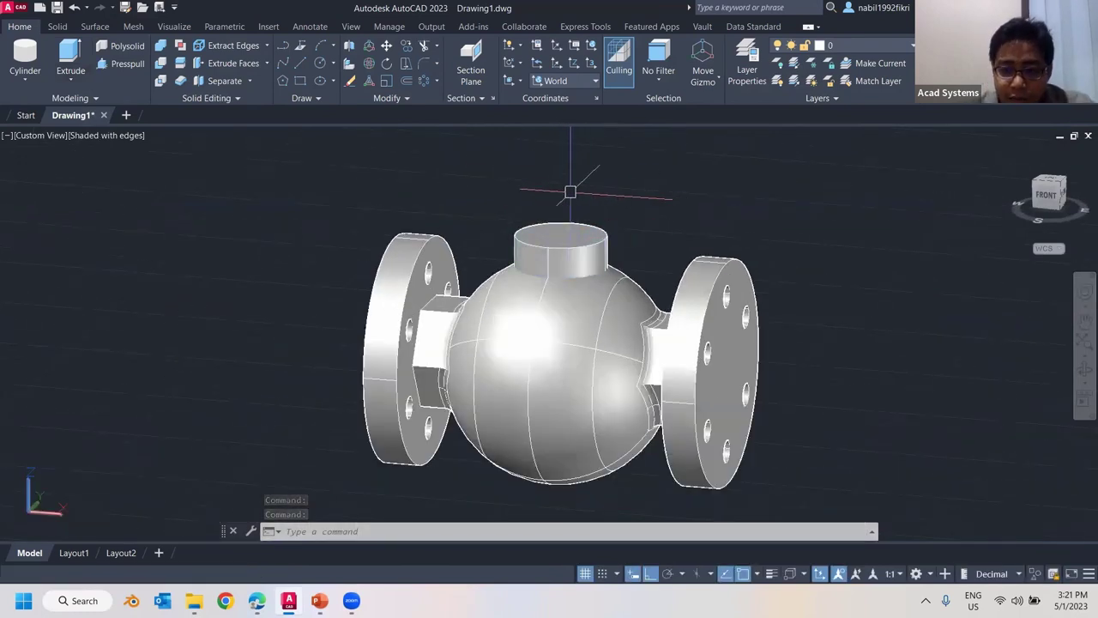
click(522, 84)
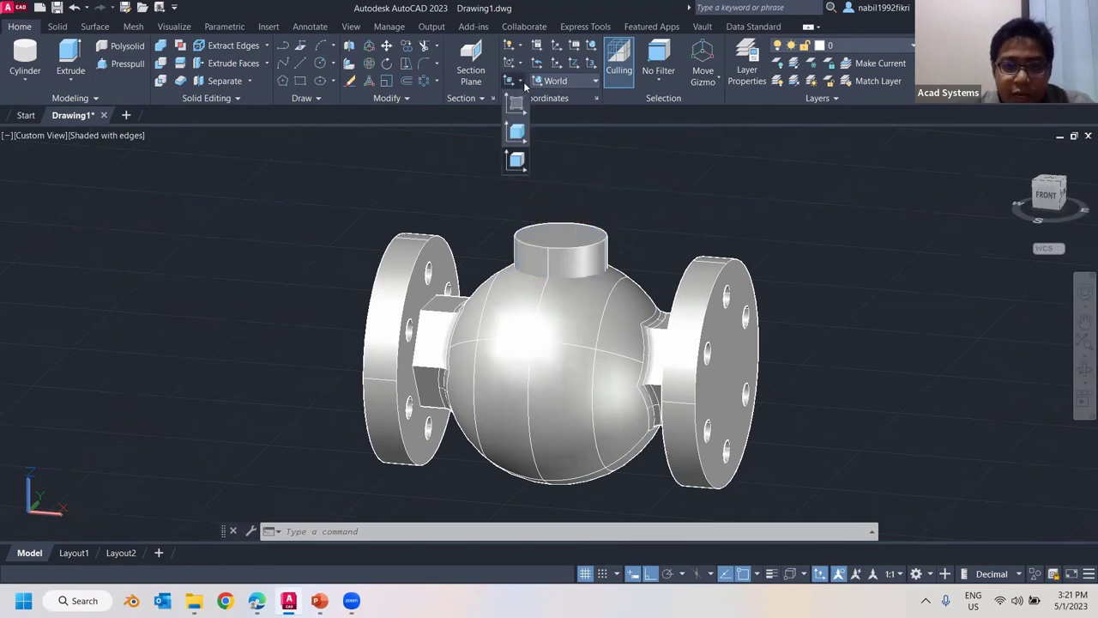
click(517, 160)
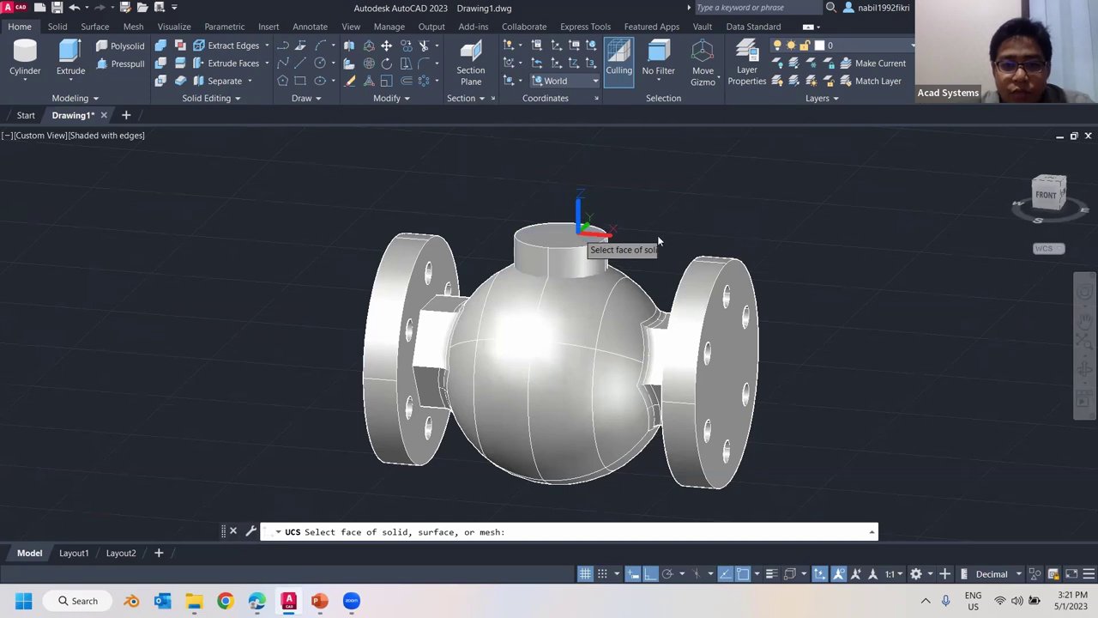
click(583, 235)
key(Return)
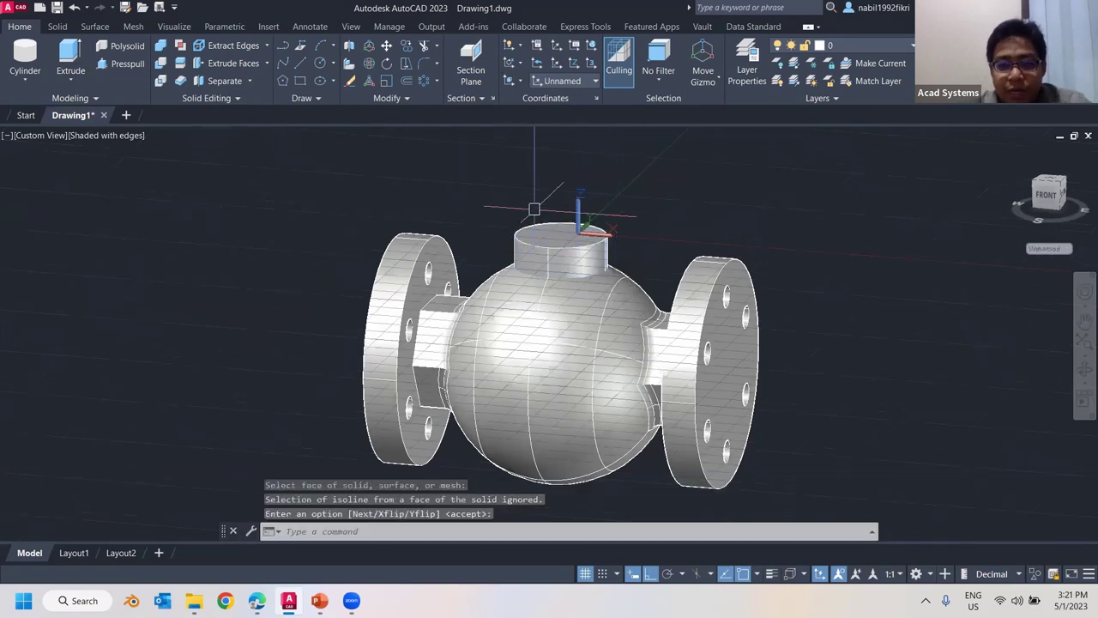
- Try to relocate the UCS origin from the cylinder's top face with Ortho mode on
scroll(534, 208, up, 3)
scroll(538, 220, up, 2)
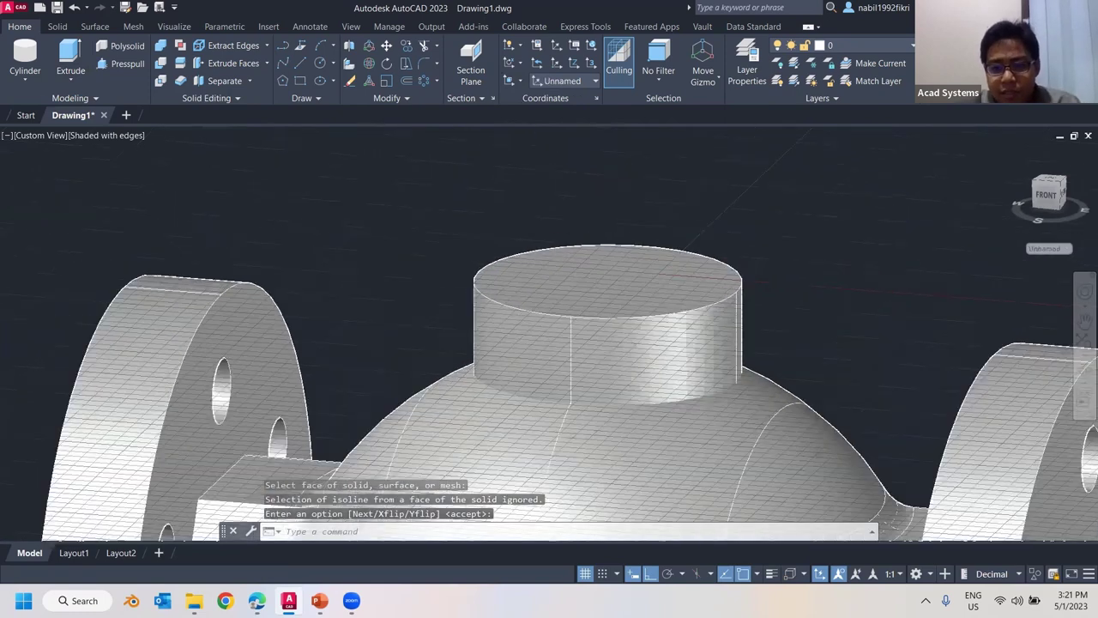
scroll(544, 218, up, 2)
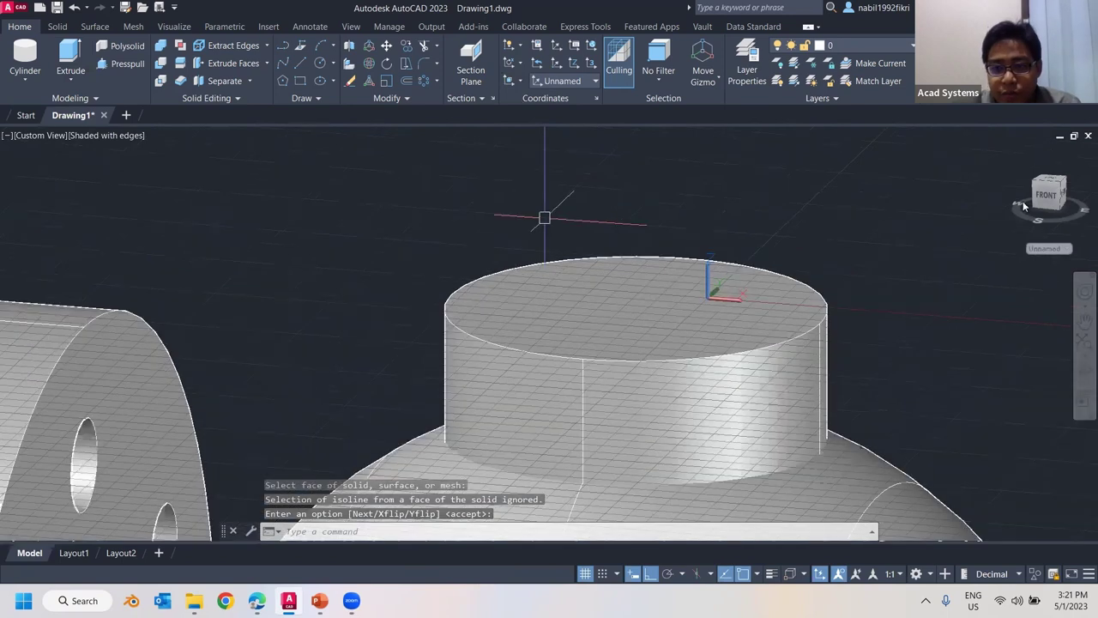
scroll(620, 233, up, 2)
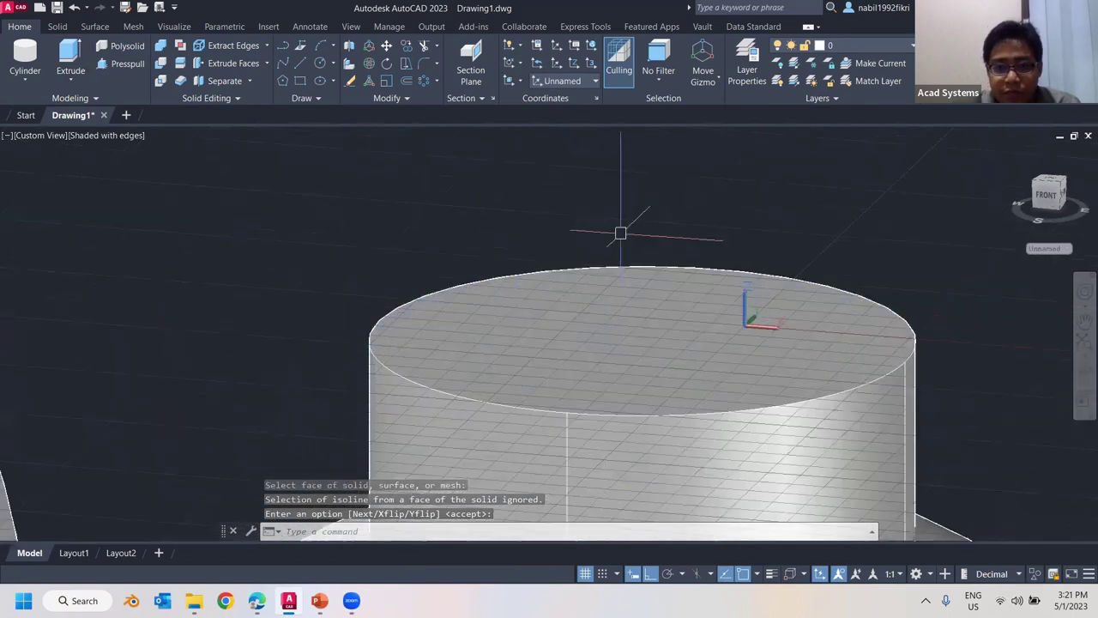
scroll(625, 227, down, 5)
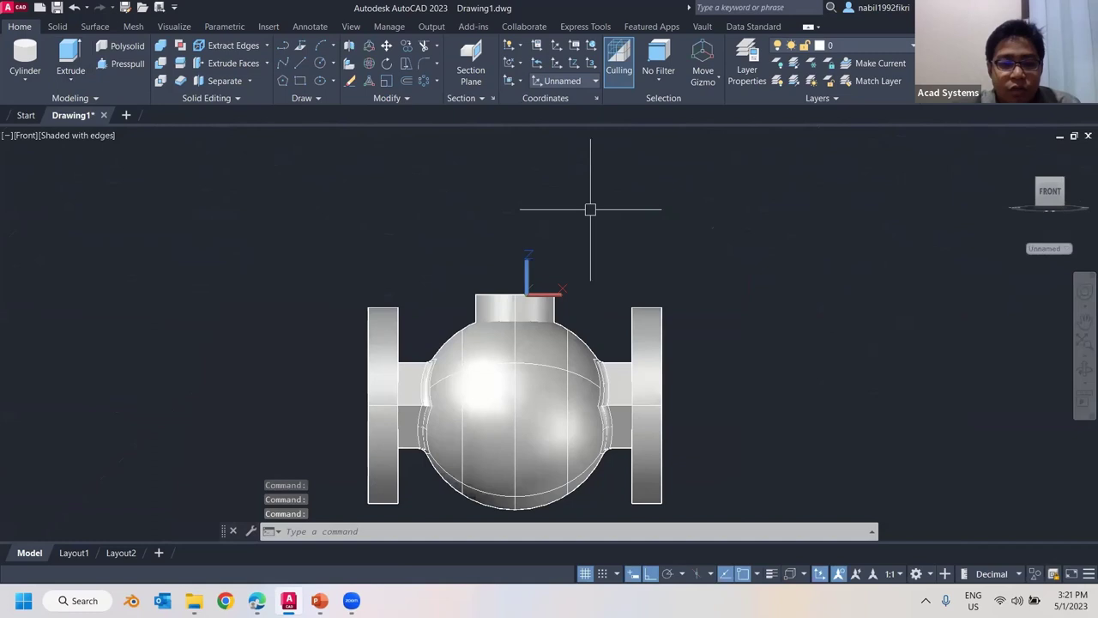
mouse_move(610, 230)
shift+middle_down()
mouse_move(584, 252)
mouse_move(608, 290)
mouse_move(603, 236)
shift+middle_up()
scroll(556, 282, up, 5)
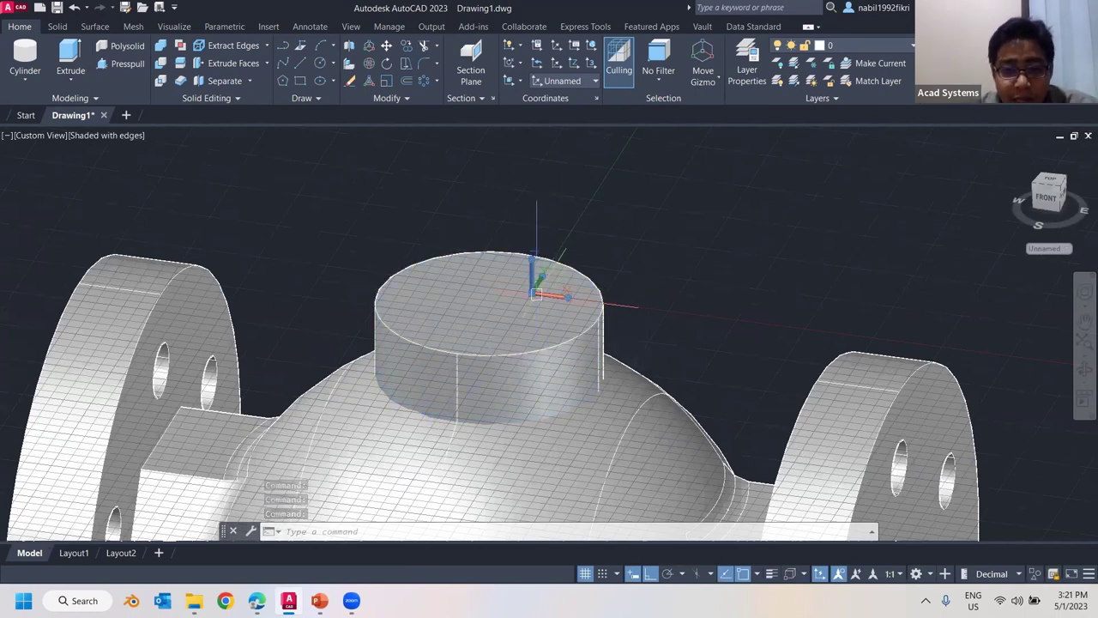
click(532, 293)
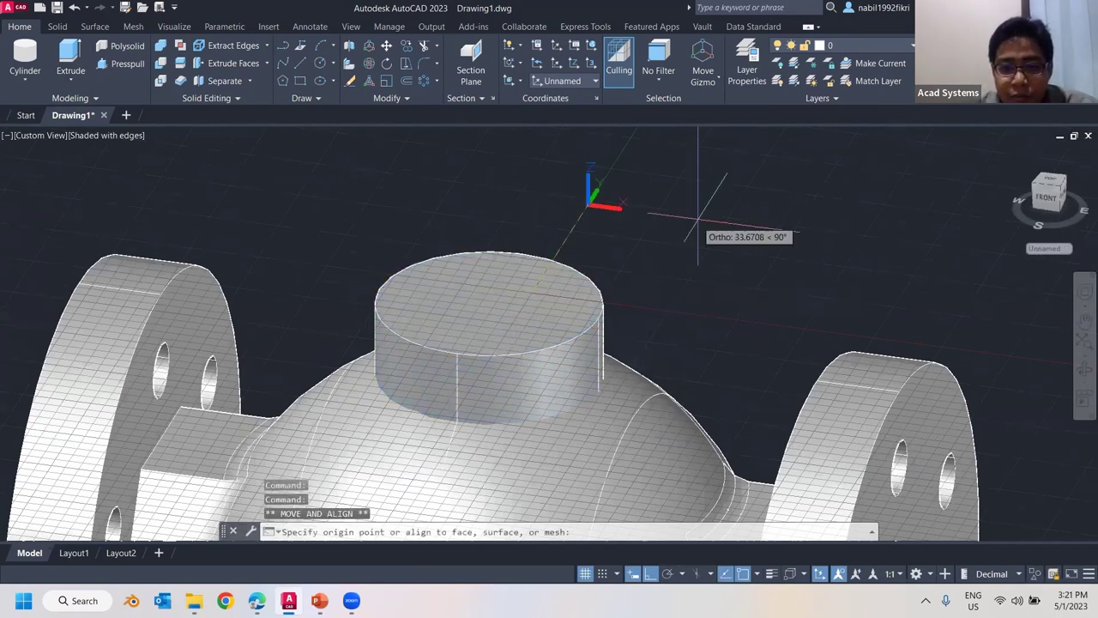
click(697, 219)
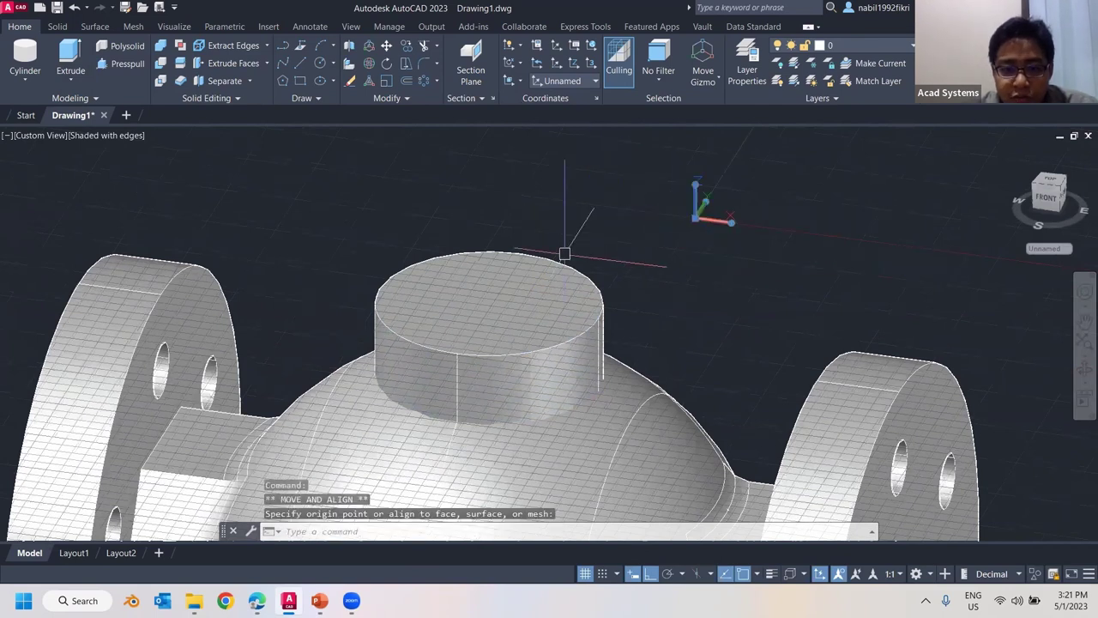
- Turn off Ortho mode and move the UCS origin to the centre of the cylinder's top face
click(651, 573)
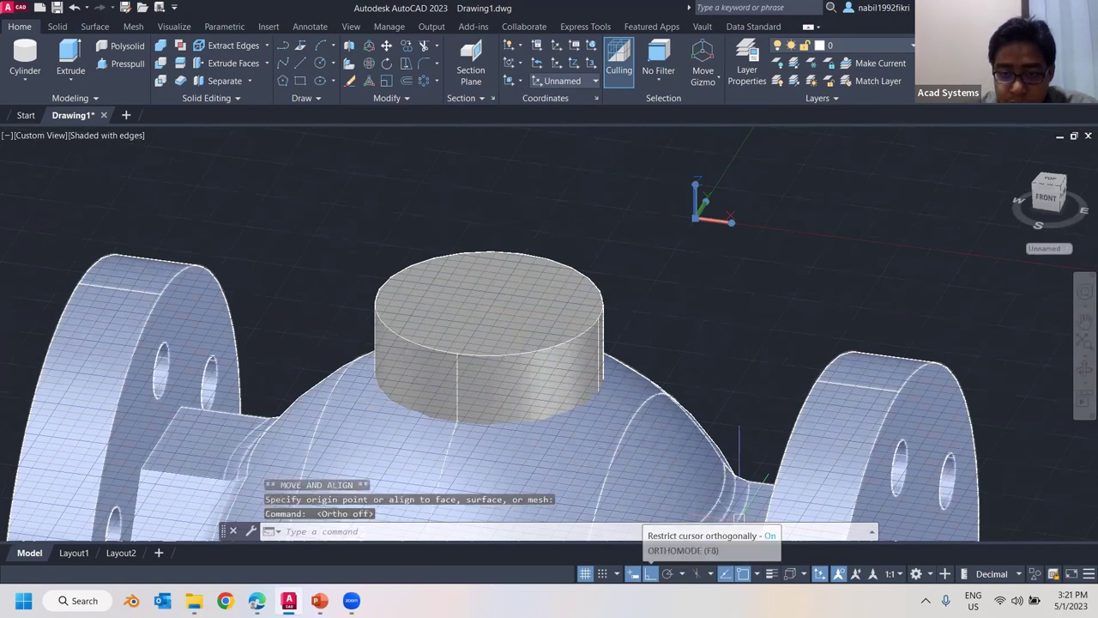
click(695, 217)
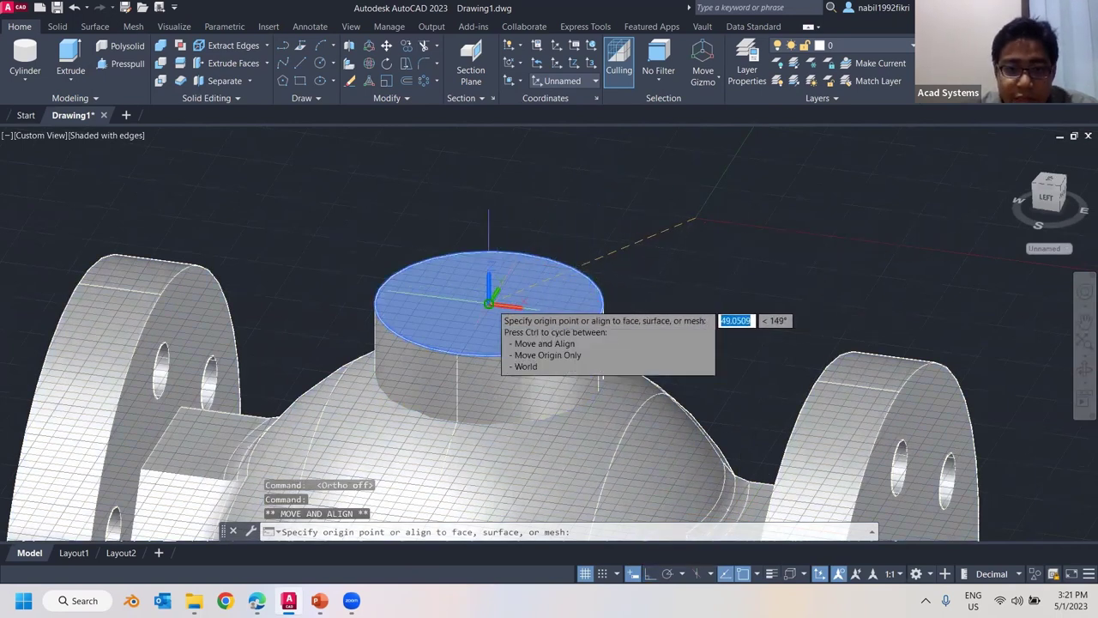
- Move the UCS to the centre of the neck's top face, aim its Z axis toward the front, and show the front view
click(490, 302)
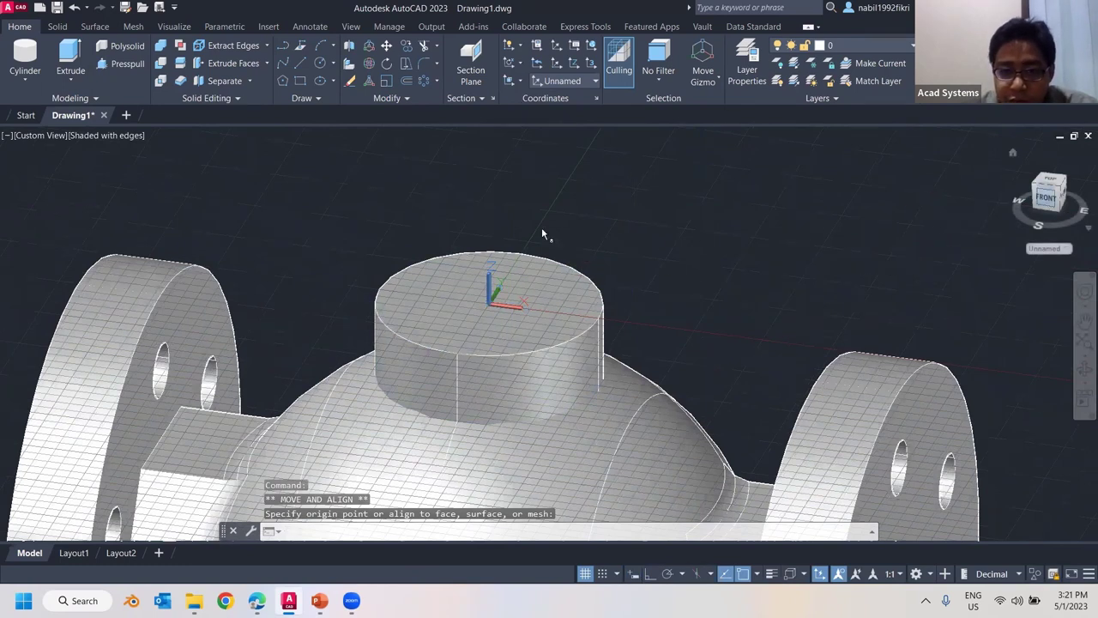
click(1046, 197)
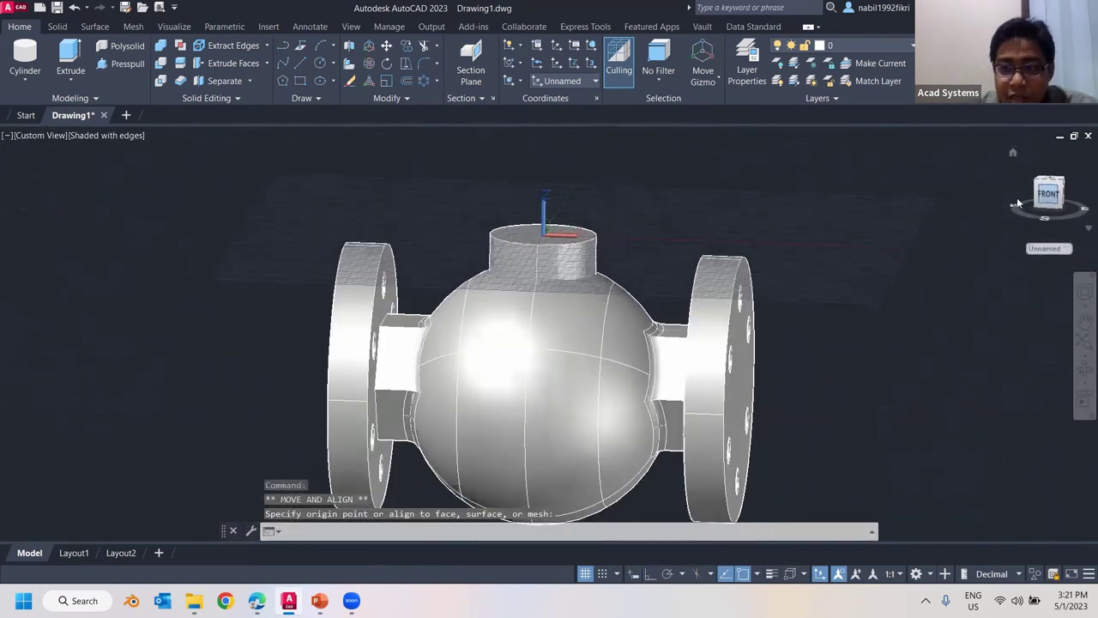
scroll(540, 240, up, 3)
shift+middle_drag(540, 318, 497, 361)
shift+middle_drag(559, 393, 572, 418)
click(532, 223)
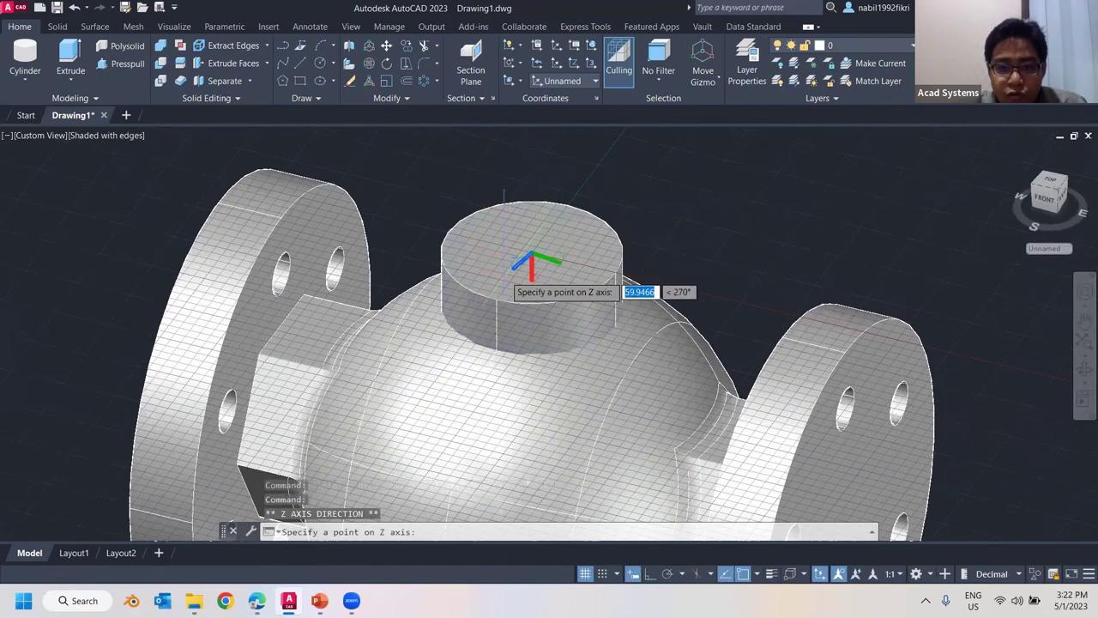
click(496, 297)
drag(1049, 206, 1081, 161)
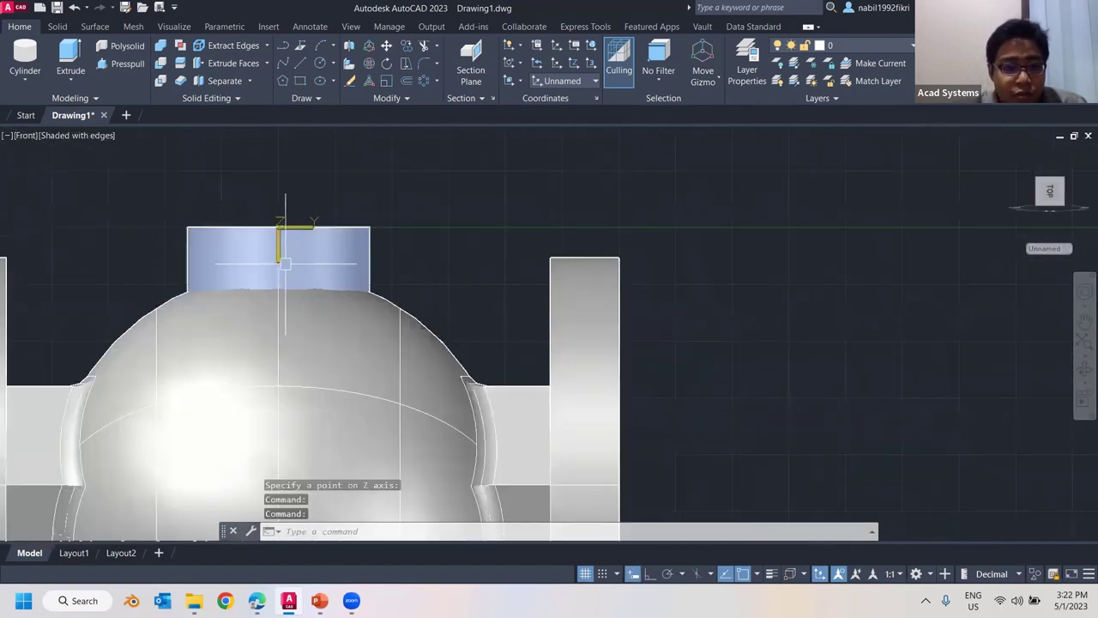
- With Ortho on, draw a polyline from the neck's top corner: 20 outward, 10 up, another 10 up, and level back to above the origin
middle_drag(337, 189, 490, 319)
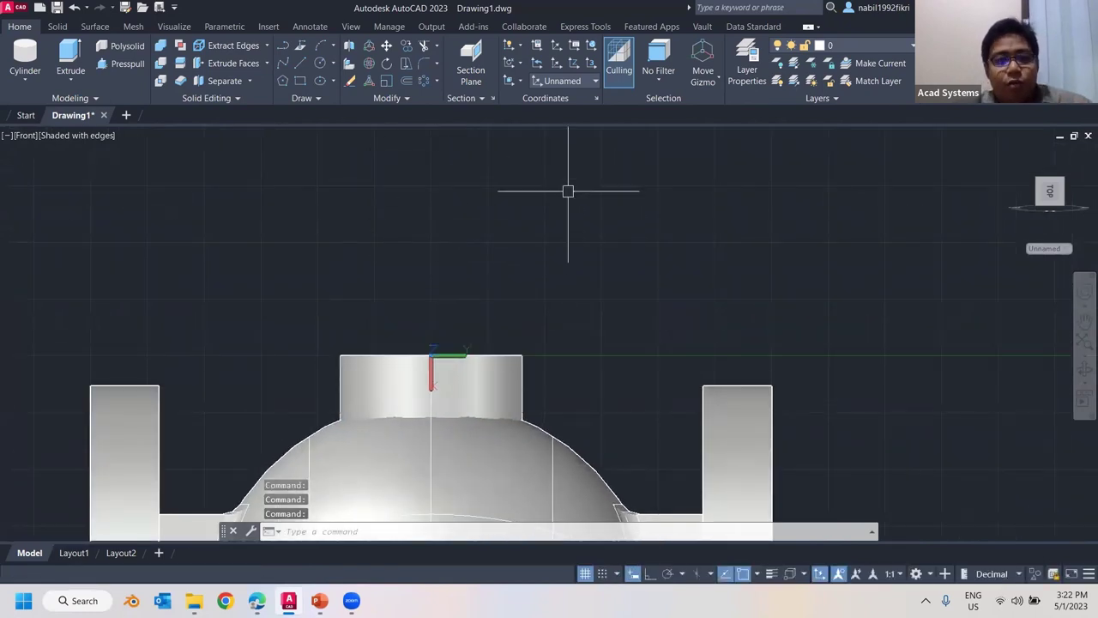
click(285, 48)
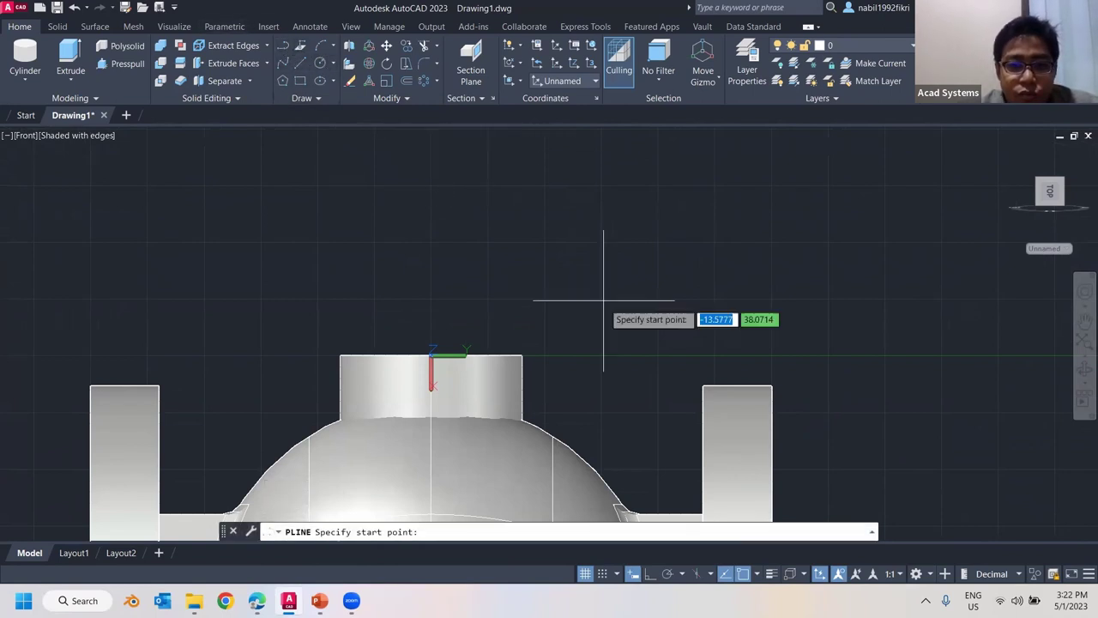
click(522, 354)
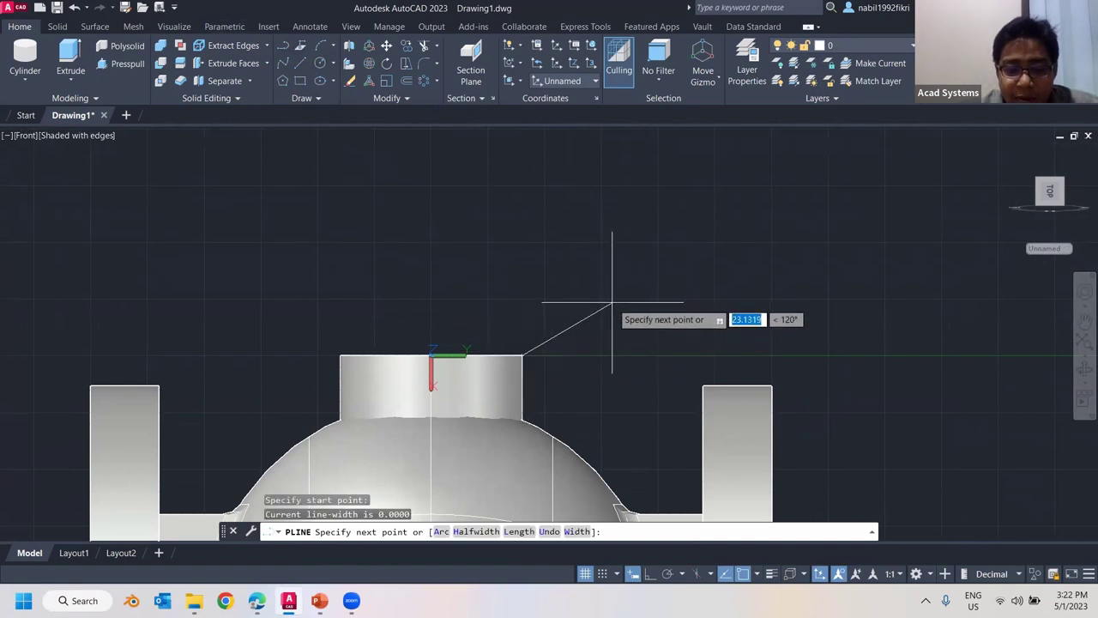
click(650, 574)
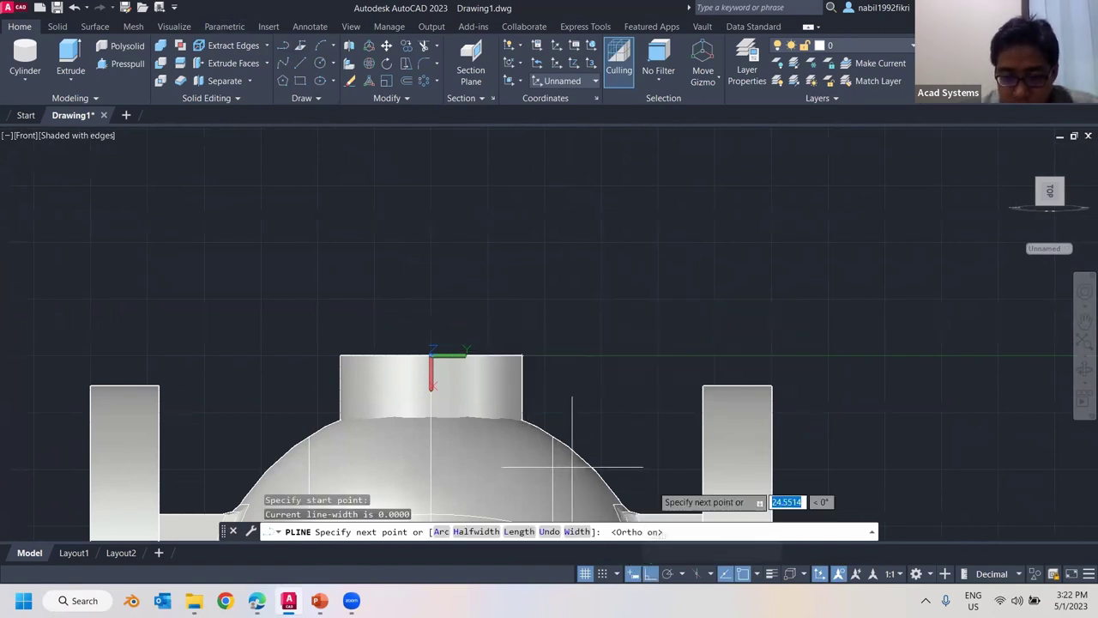
text(20)
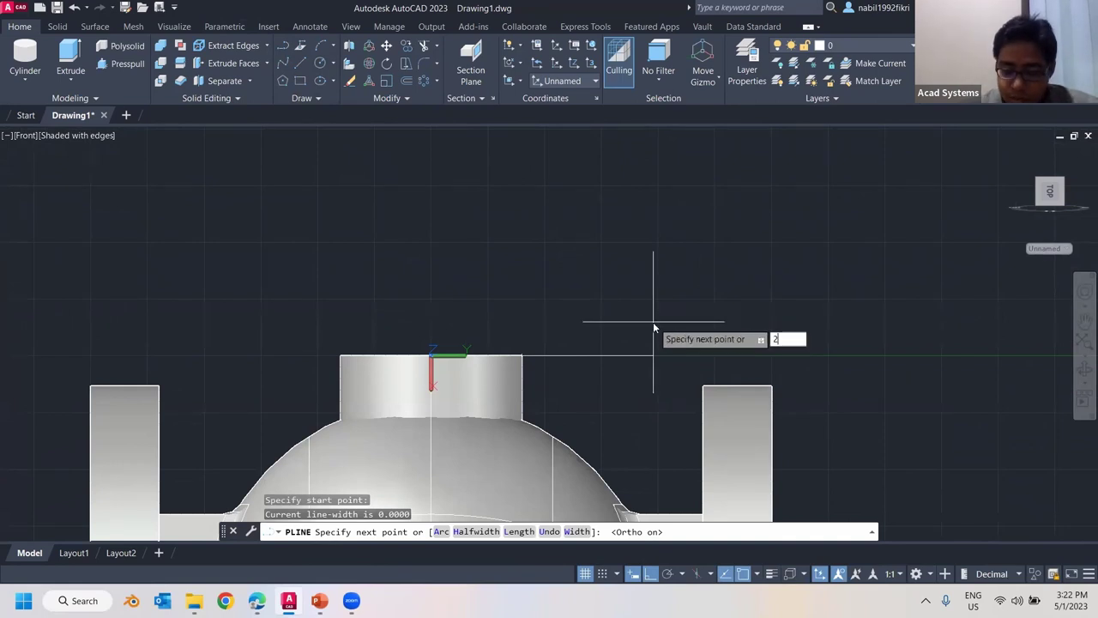
key(Return)
text(10)
key(Return)
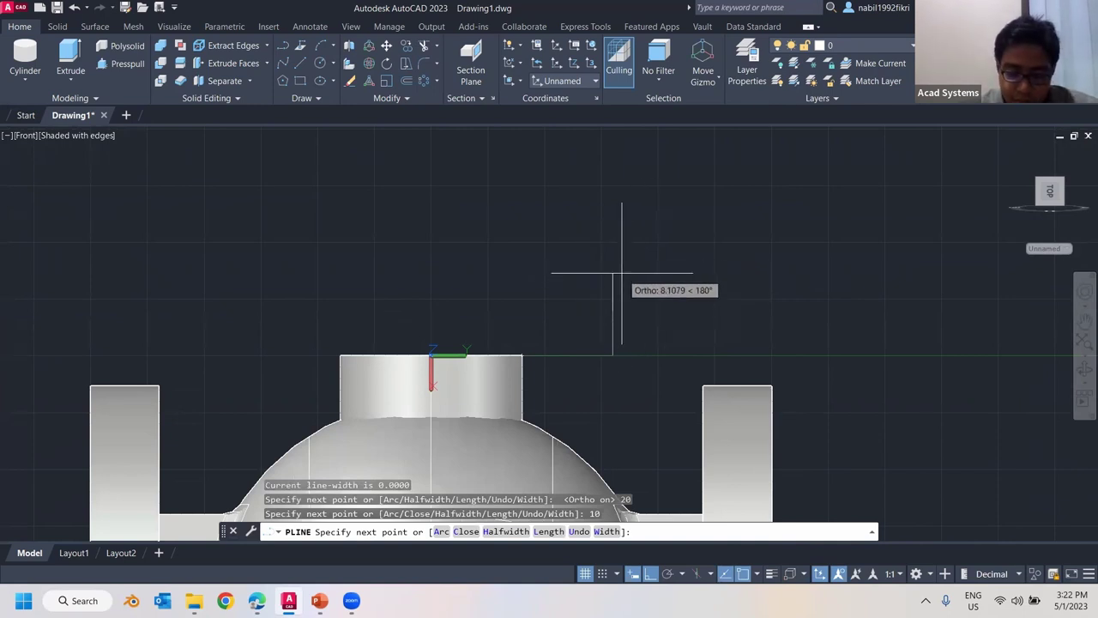
text(10)
key(Return)
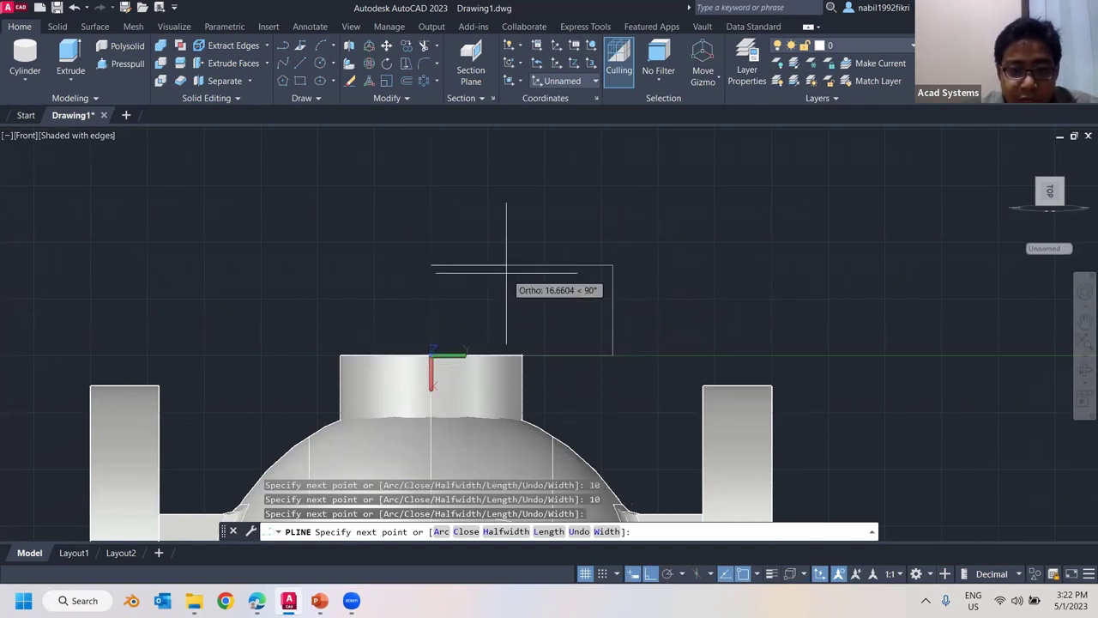
key(Escape)
- Hide the cylindrical neck on top of the valve body
scroll(669, 385, down, 2)
middle_drag(571, 391, 468, 254)
click(466, 254)
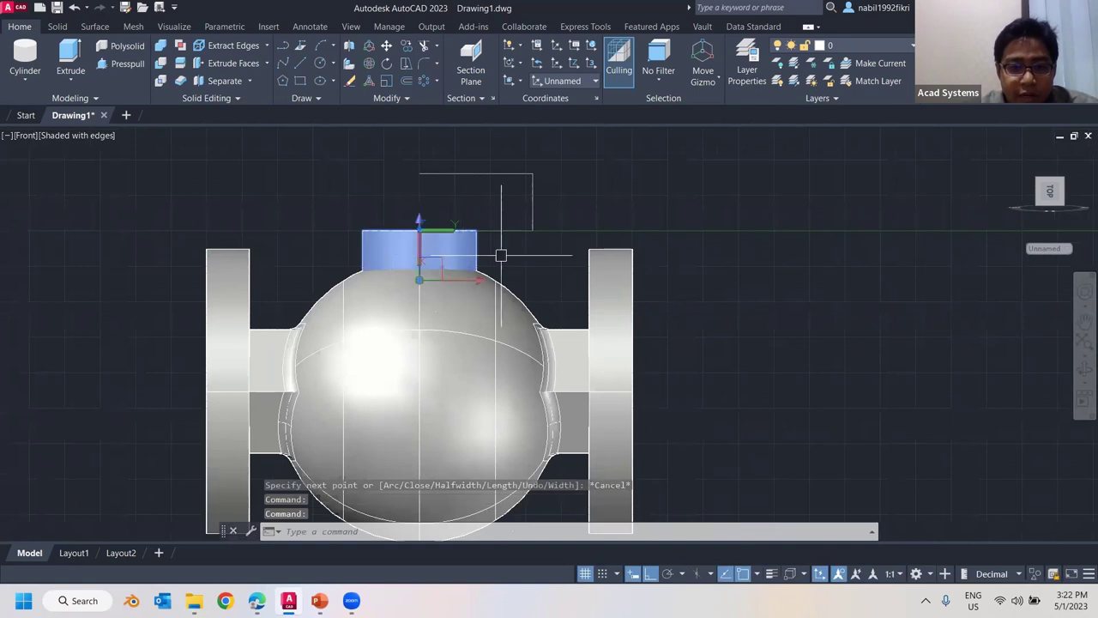
right_click(646, 215)
mouse_move(801, 284)
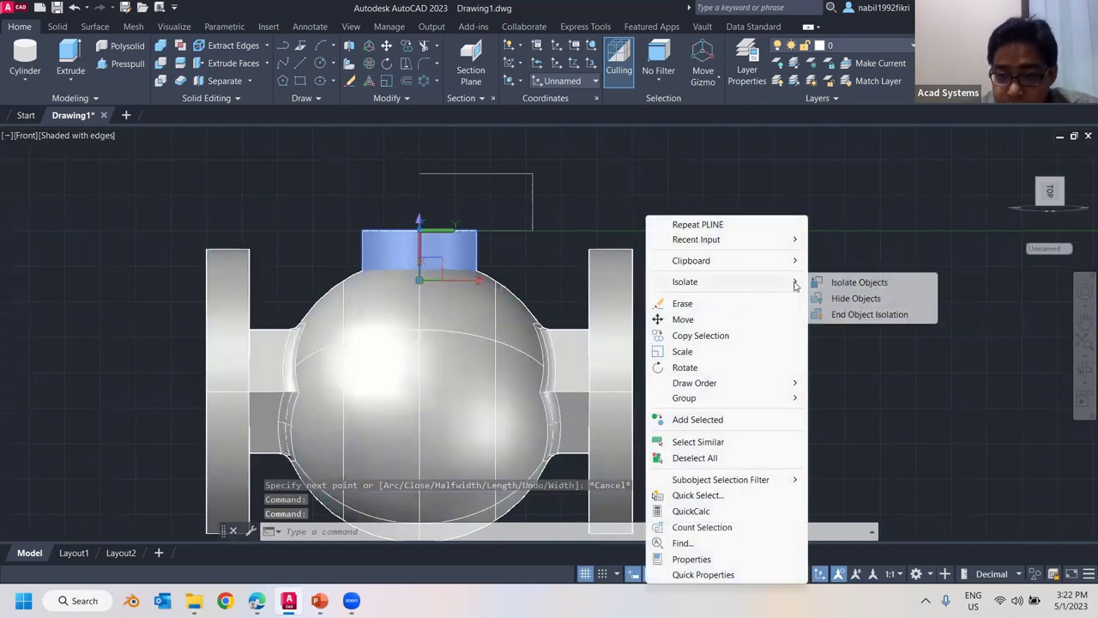
click(865, 302)
- Draw a line from the midpoint of the profile's vertical side to the polyline's lower start point and on to the UCS origin
scroll(533, 214, up, 3)
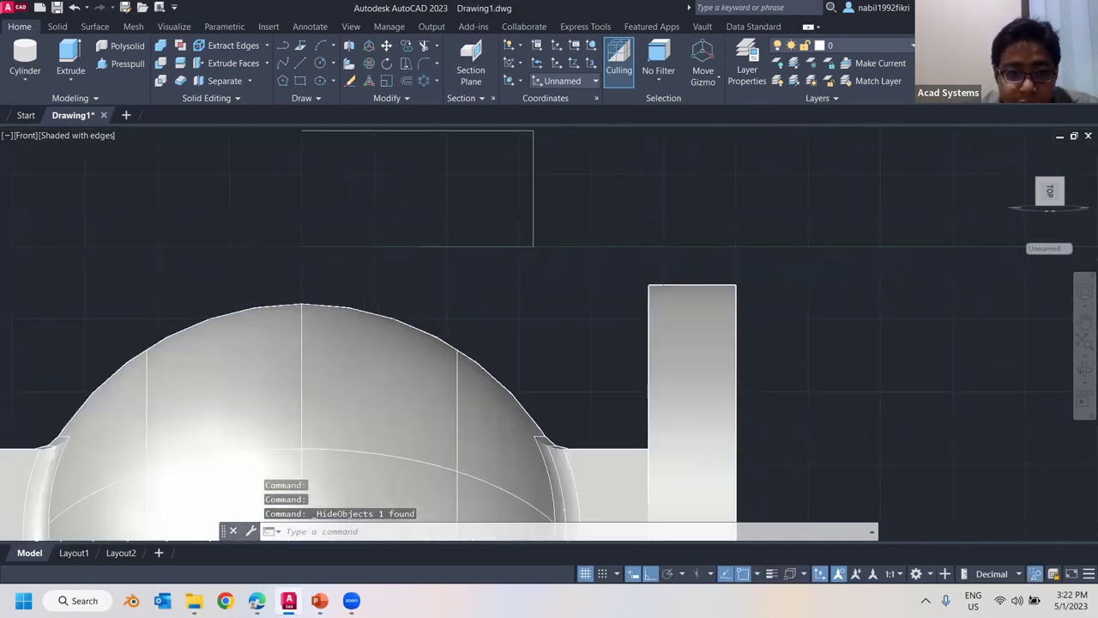
middle_drag(534, 215, 606, 290)
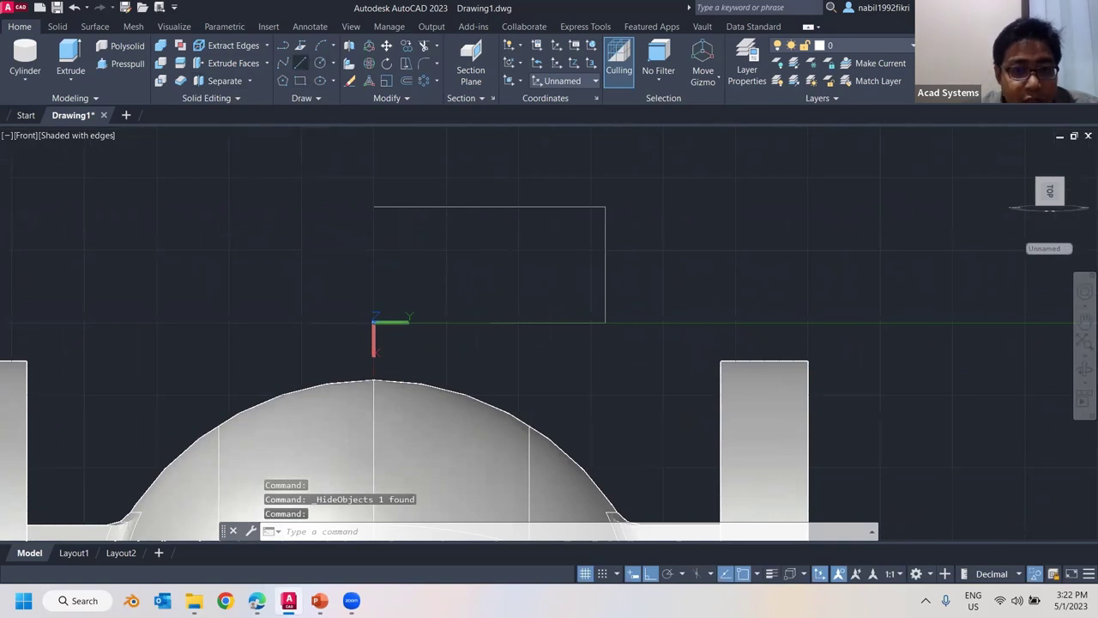
text(l)
key(Return)
click(605, 265)
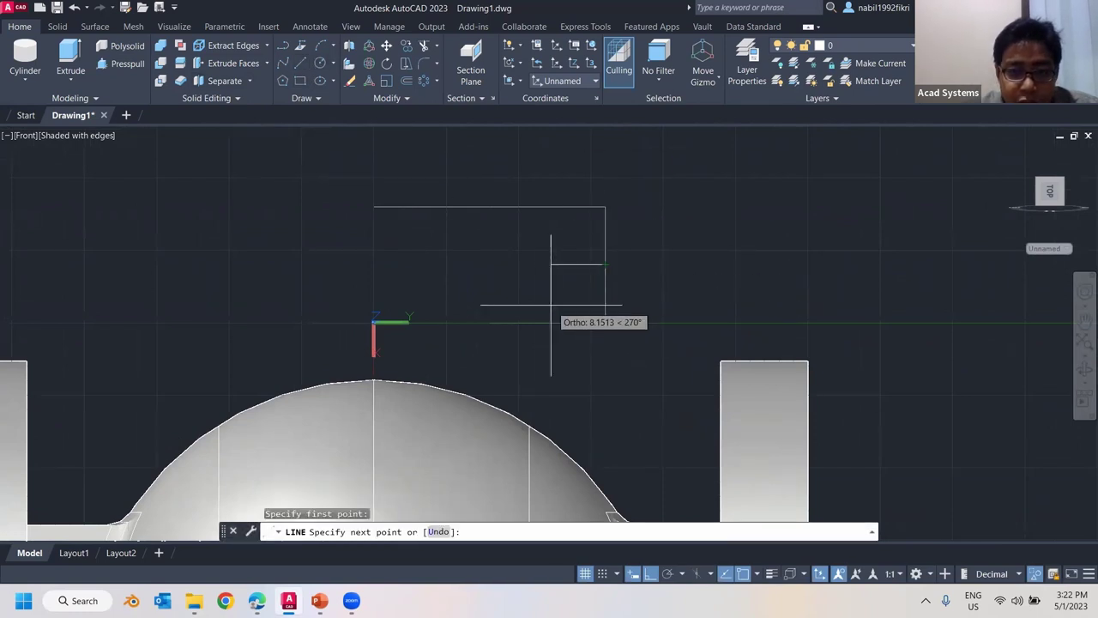
click(489, 323)
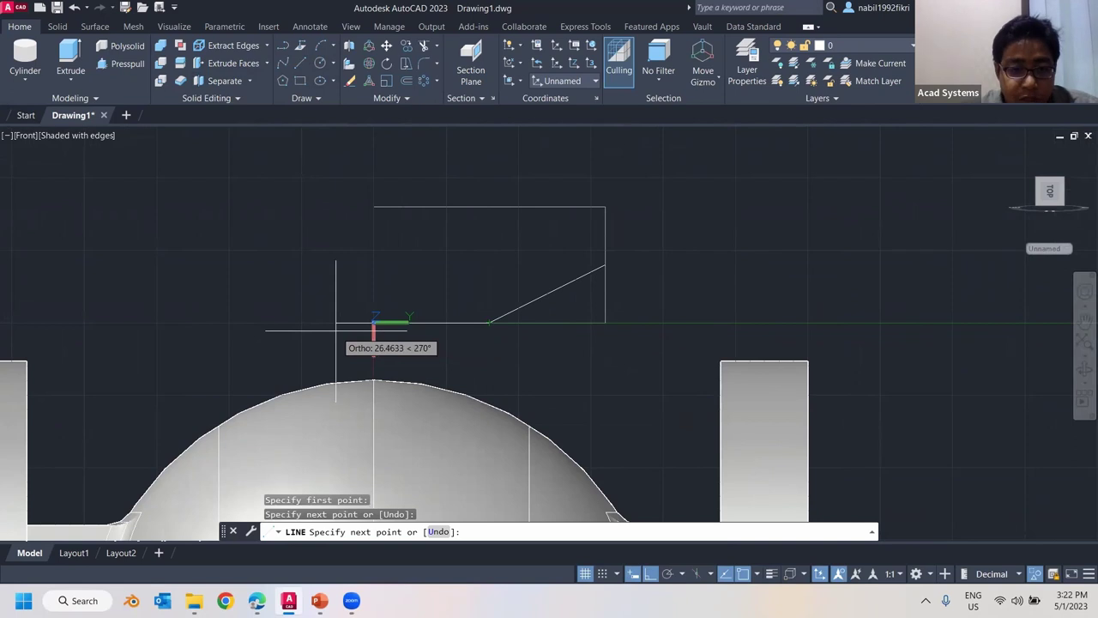
click(373, 253)
key(Escape)
click(592, 320)
key(Escape)
- Explode the profile polyline and delete its lower vertical segment and its bottom horizontal segment
click(606, 282)
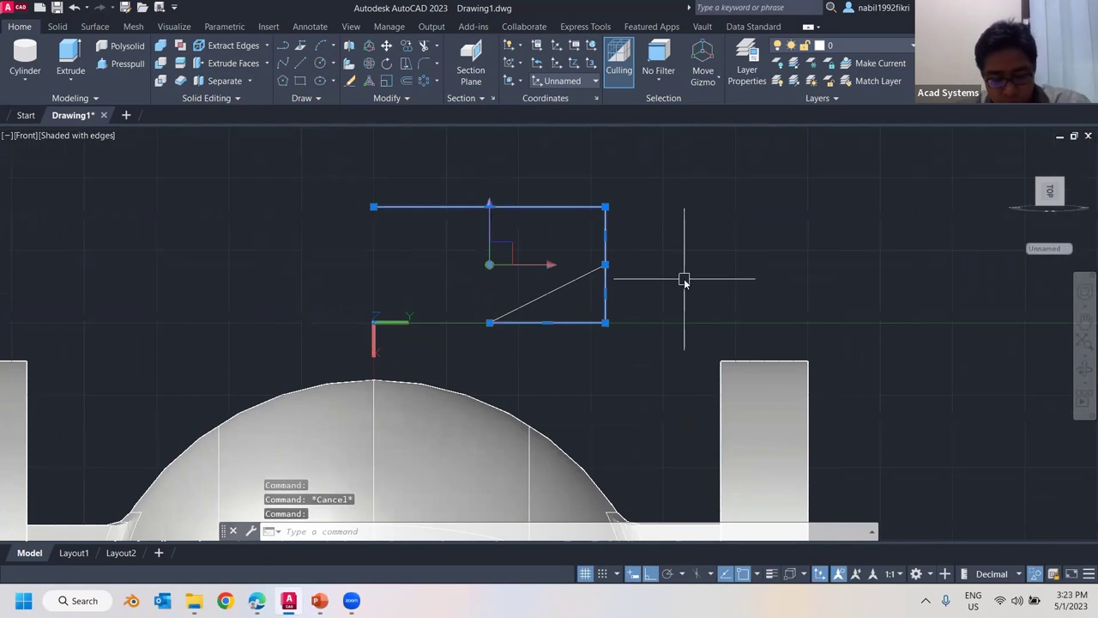
text(x)
key(Return)
click(605, 311)
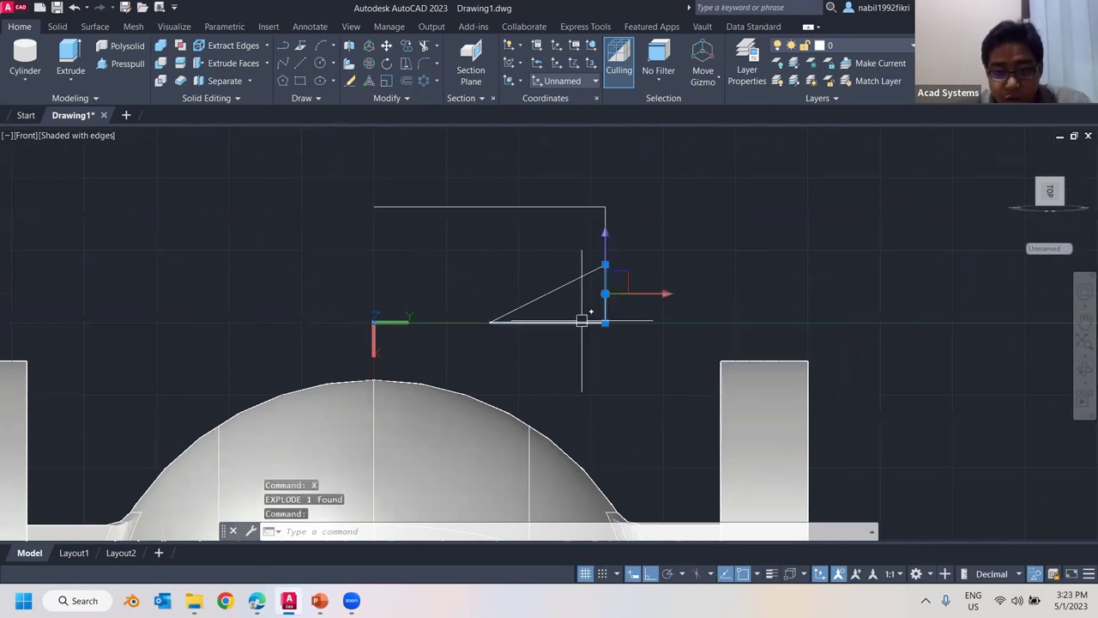
click(582, 323)
key(Delete)
mouse_move(618, 335)
shift+middle_down()
mouse_move(558, 403)
mouse_move(481, 267)
shift+middle_up()
click(607, 324)
click(432, 176)
key(Escape)
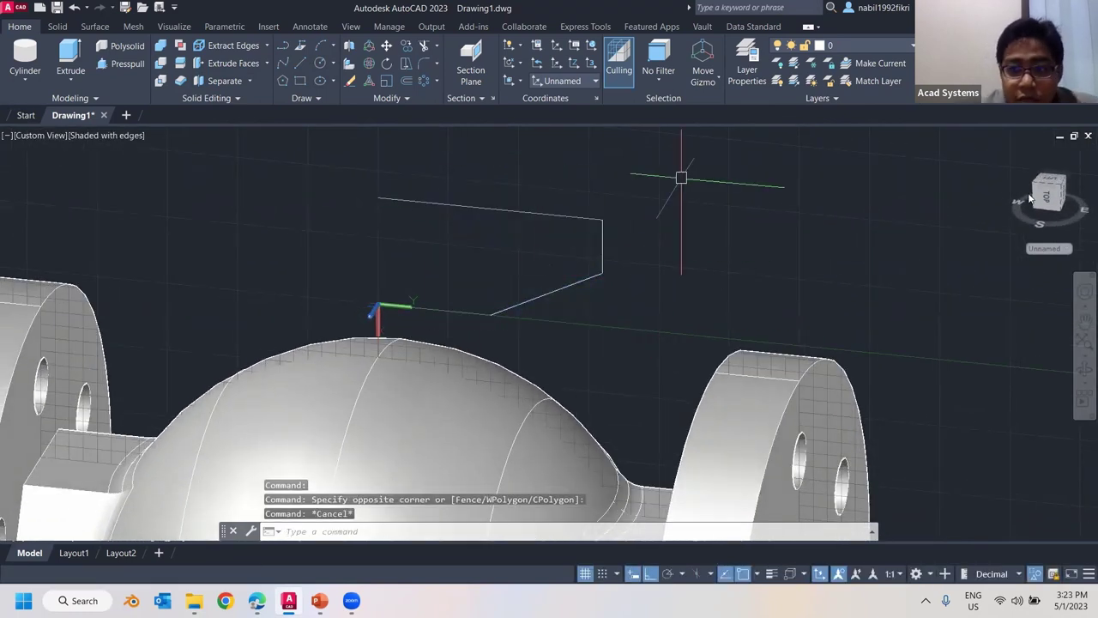
- Join the four remaining profile lines above the valve body into a single polyline
click(613, 314)
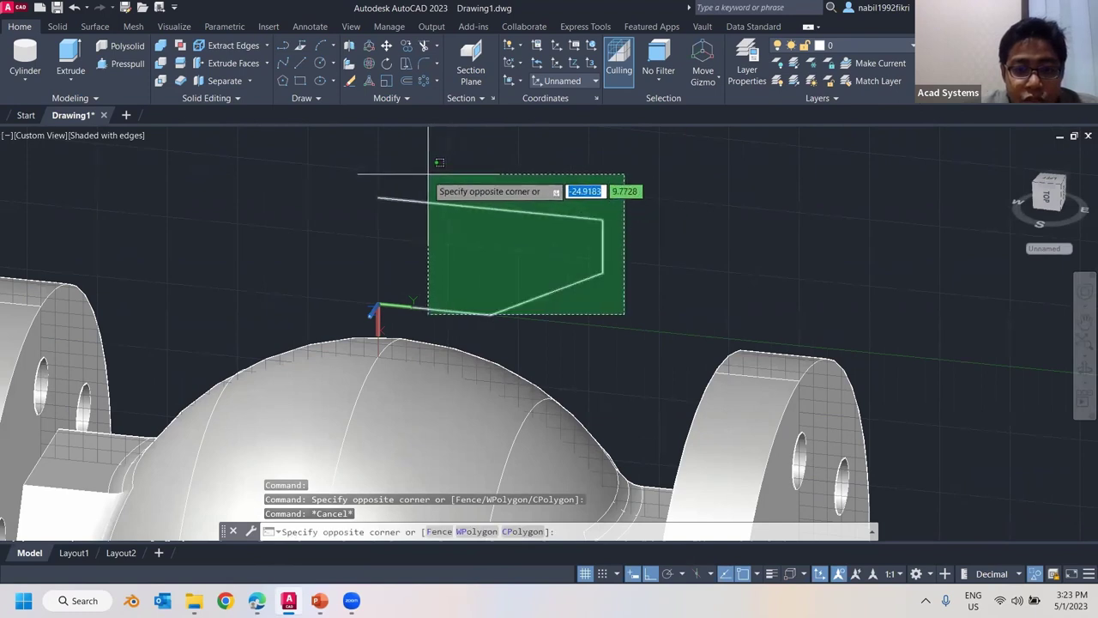
click(433, 176)
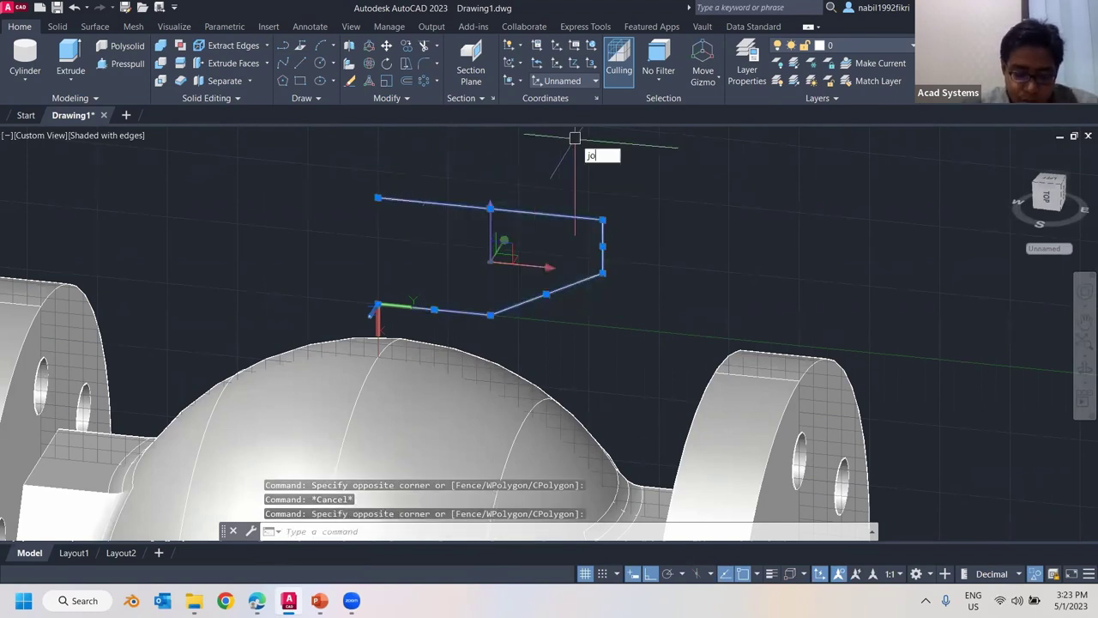
text(JOIN)
key(Return)
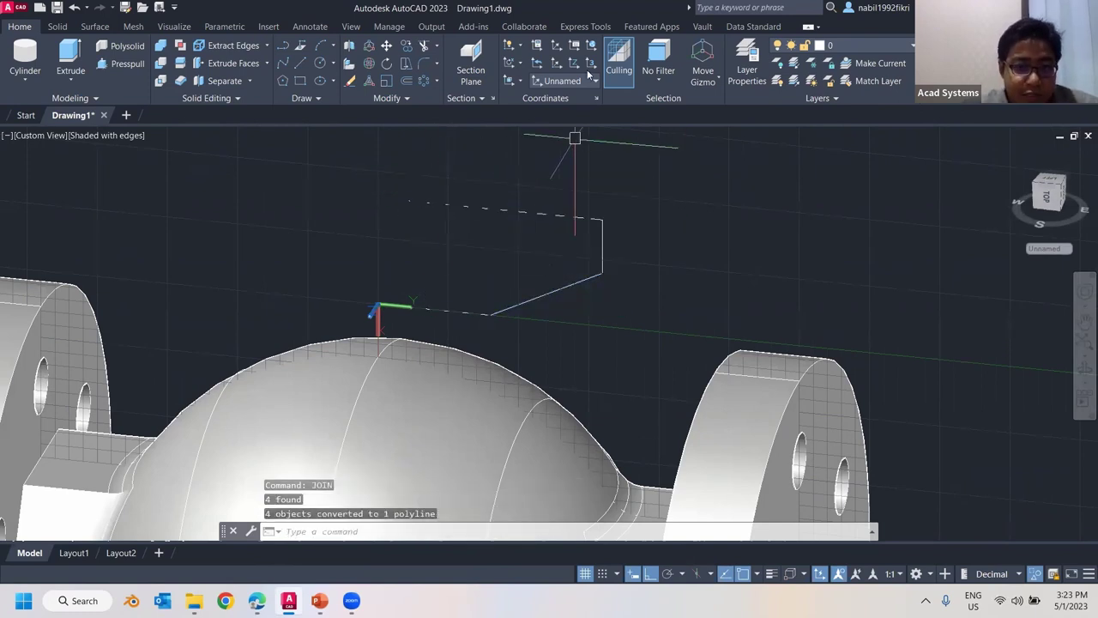
key(Escape)
shift+middle_drag(632, 194, 600, 206)
click(549, 209)
key(Escape)
key(Escape)
- Revolve the joined profile 360 degrees about the vertical axis between its two open ends to form a solid
click(72, 79)
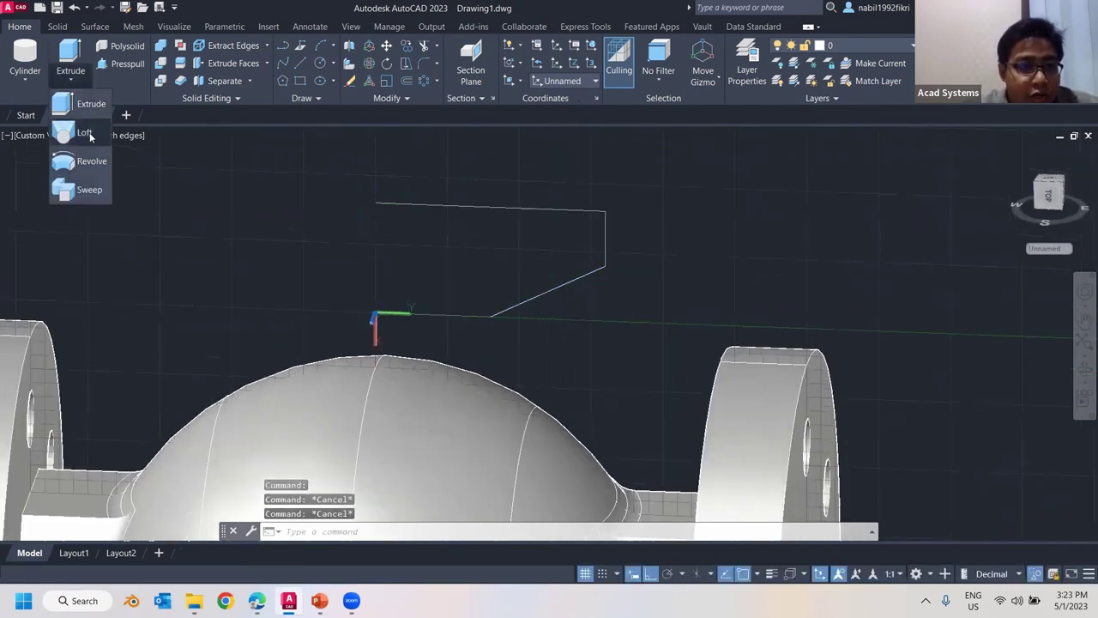
click(89, 132)
click(63, 78)
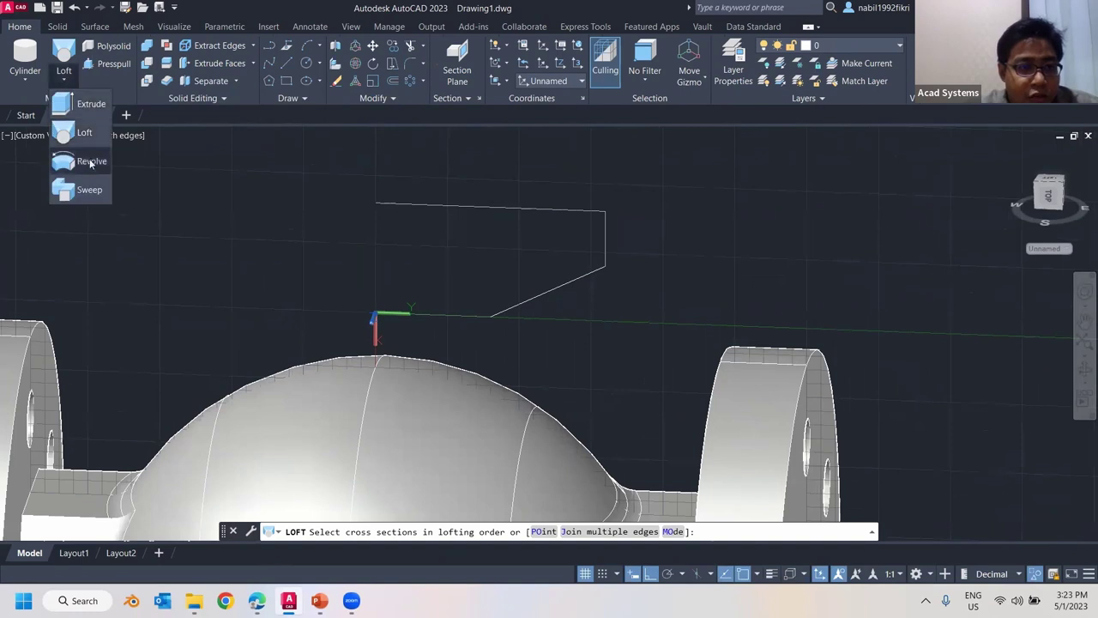
click(91, 163)
click(534, 207)
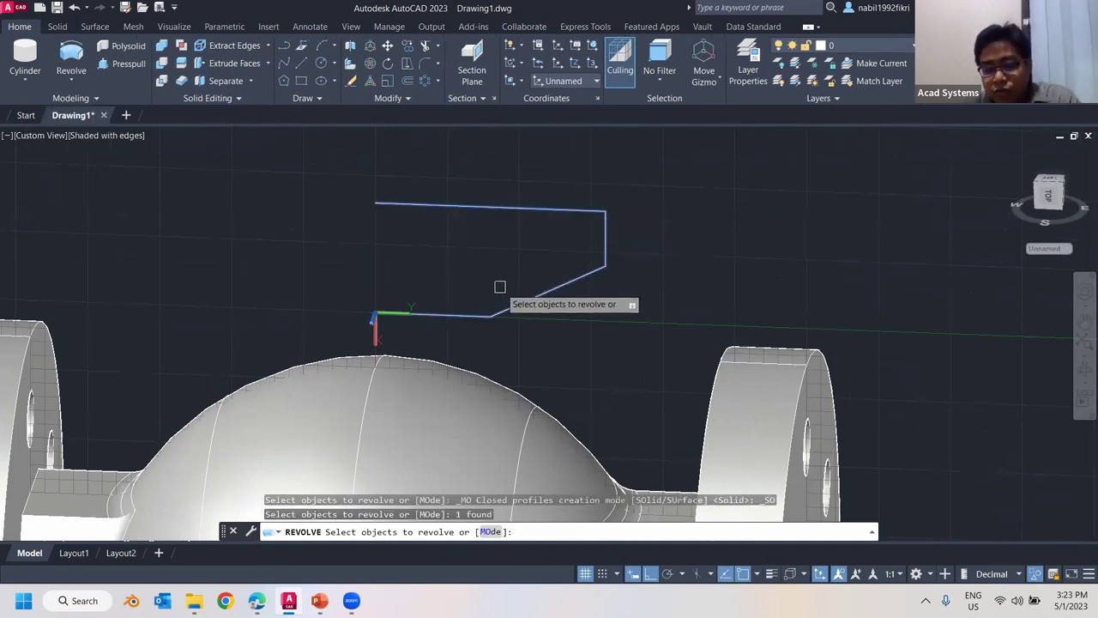
key(Return)
click(375, 204)
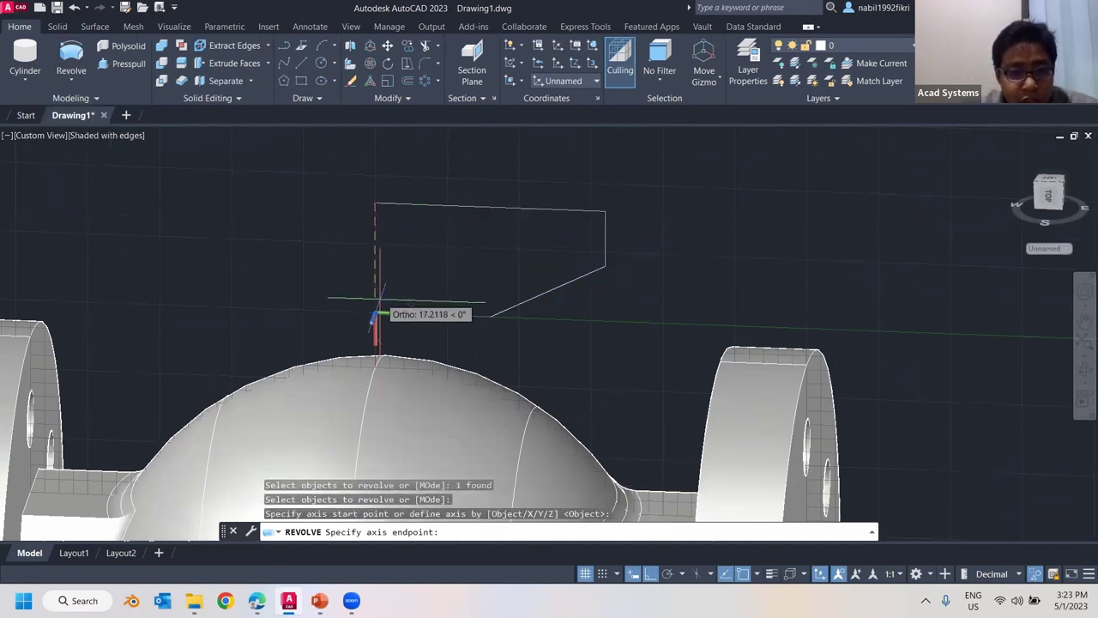
click(374, 313)
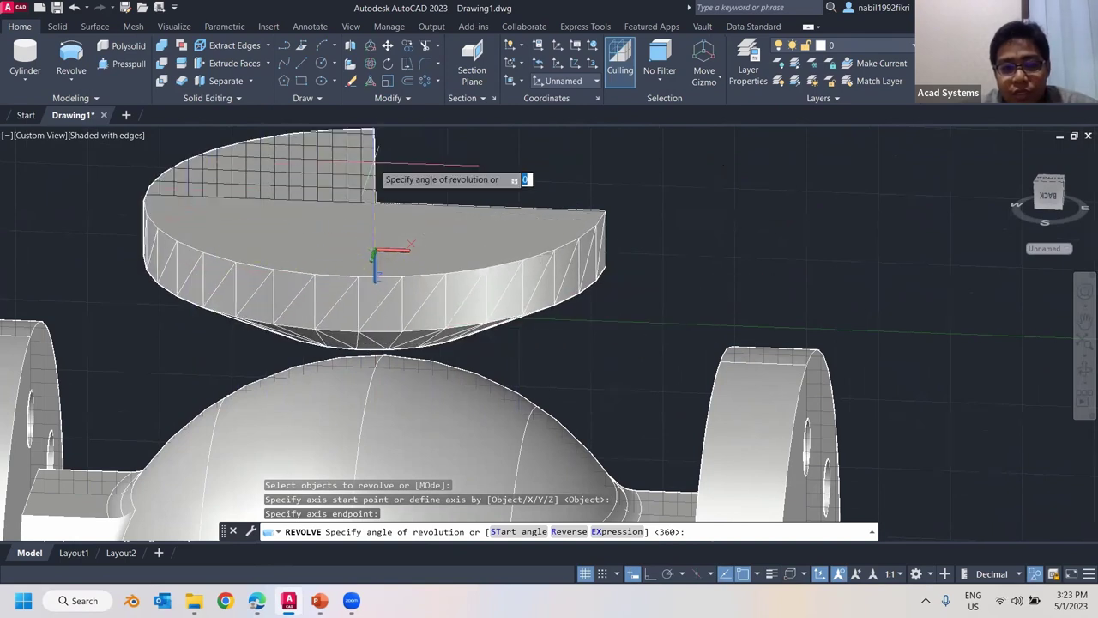
shift+middle_drag(504, 237, 382, 191)
shift+middle_drag(746, 399, 708, 331)
key(Return)
shift+middle_drag(676, 247, 715, 523)
scroll(718, 313, down, 4)
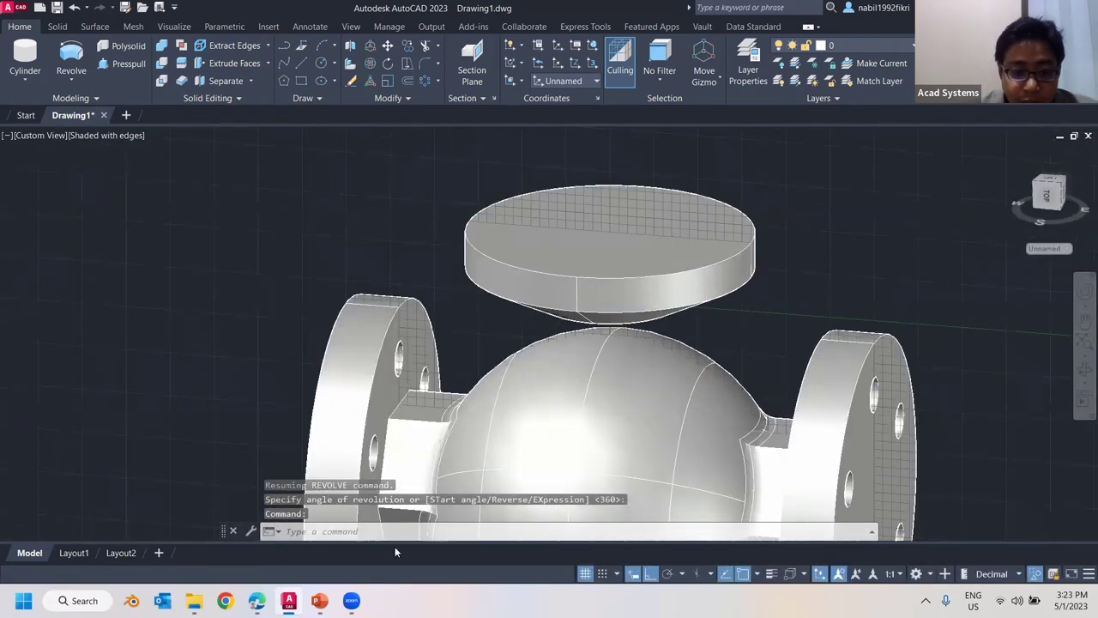
- Consult the valve drawing in PowerPoint, return to AutoCAD, and add a cylinder of radius 35 and height 2 centred on the revolved disc's top face
shift+middle_drag(692, 314, 679, 280)
key(alt+Tab)
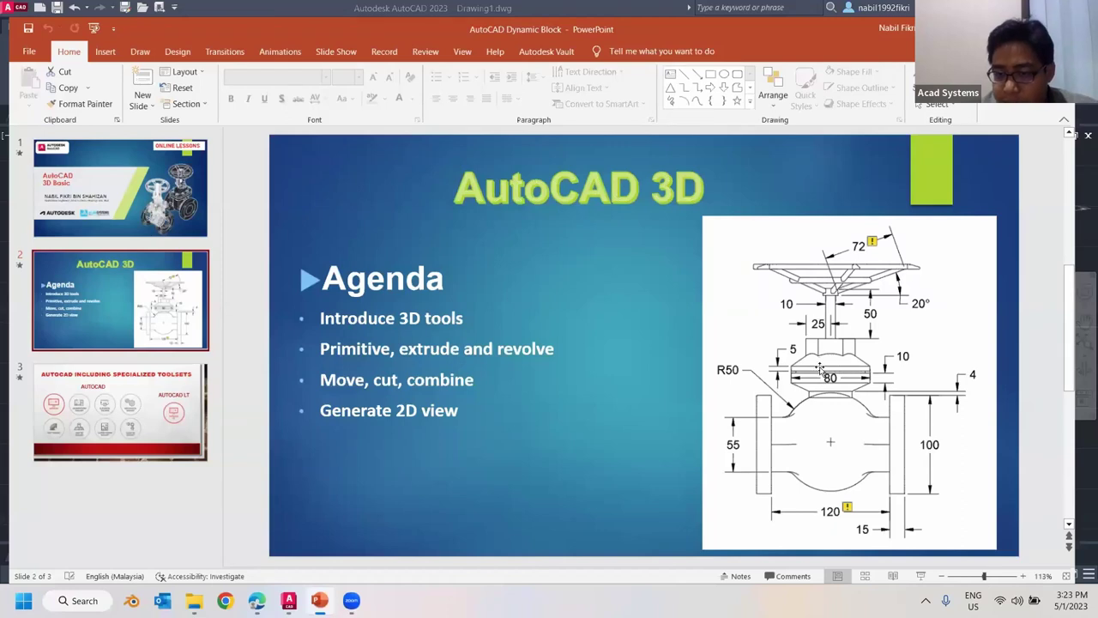
key(alt+Tab)
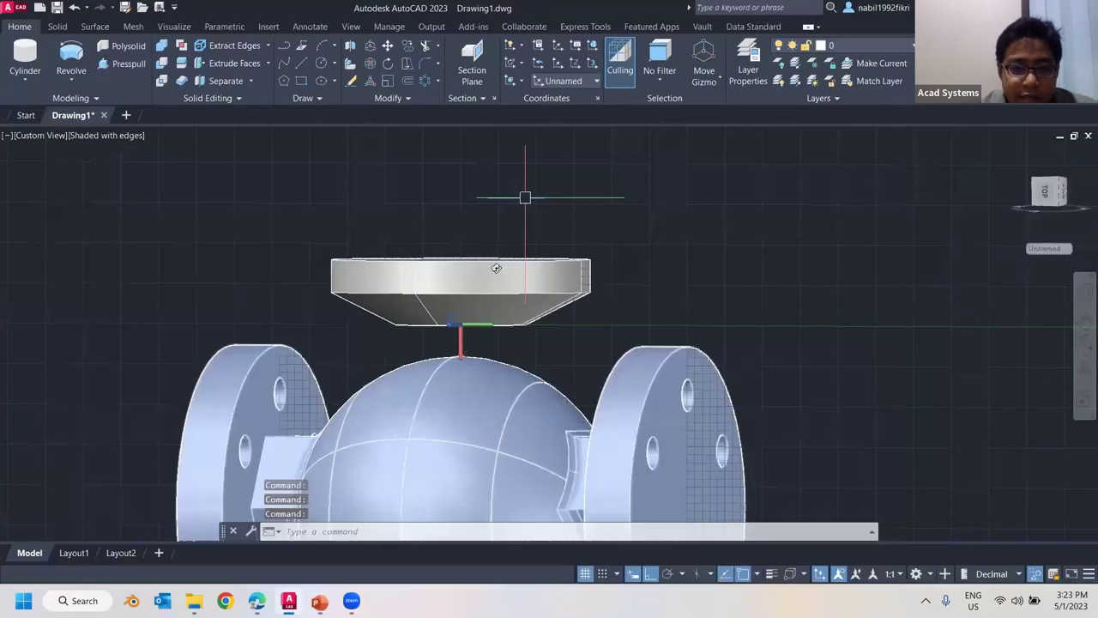
click(26, 72)
click(32, 56)
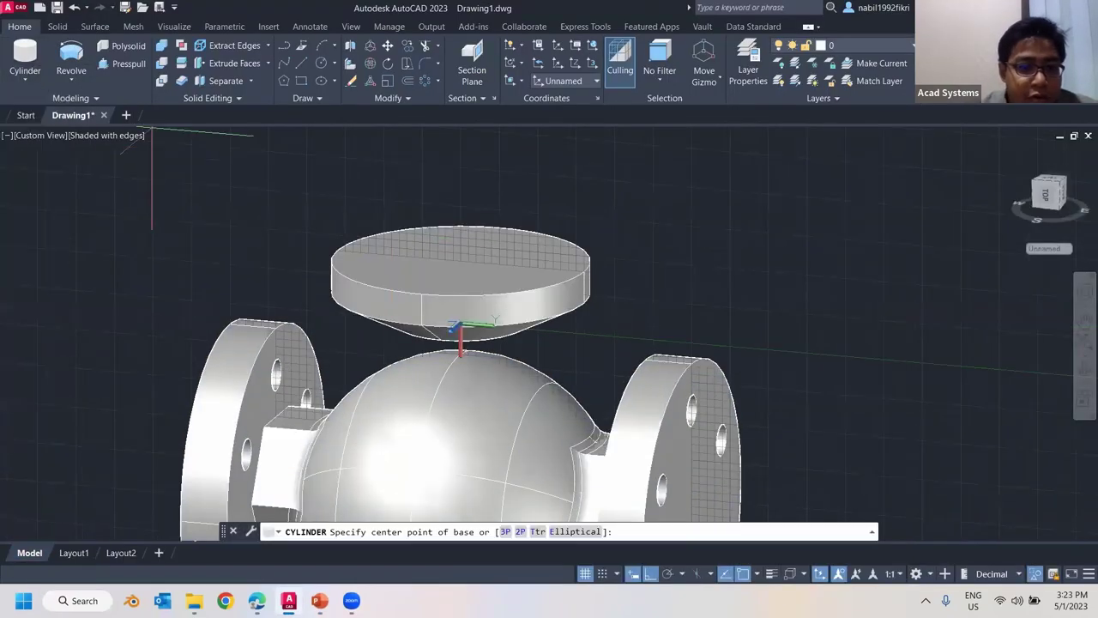
click(461, 260)
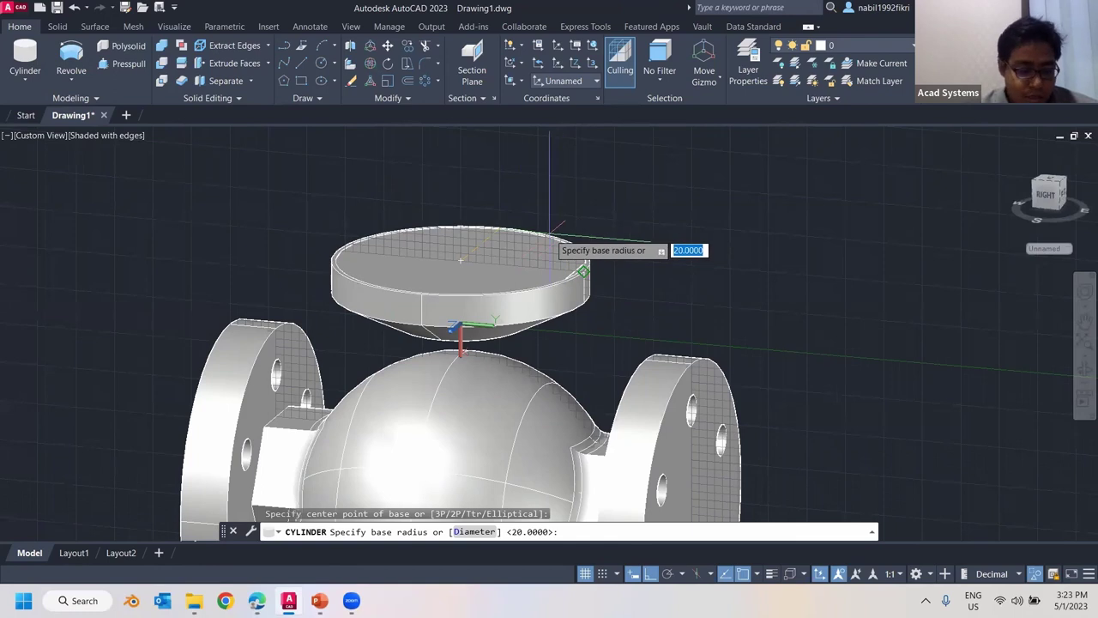
text(35)
key(Return)
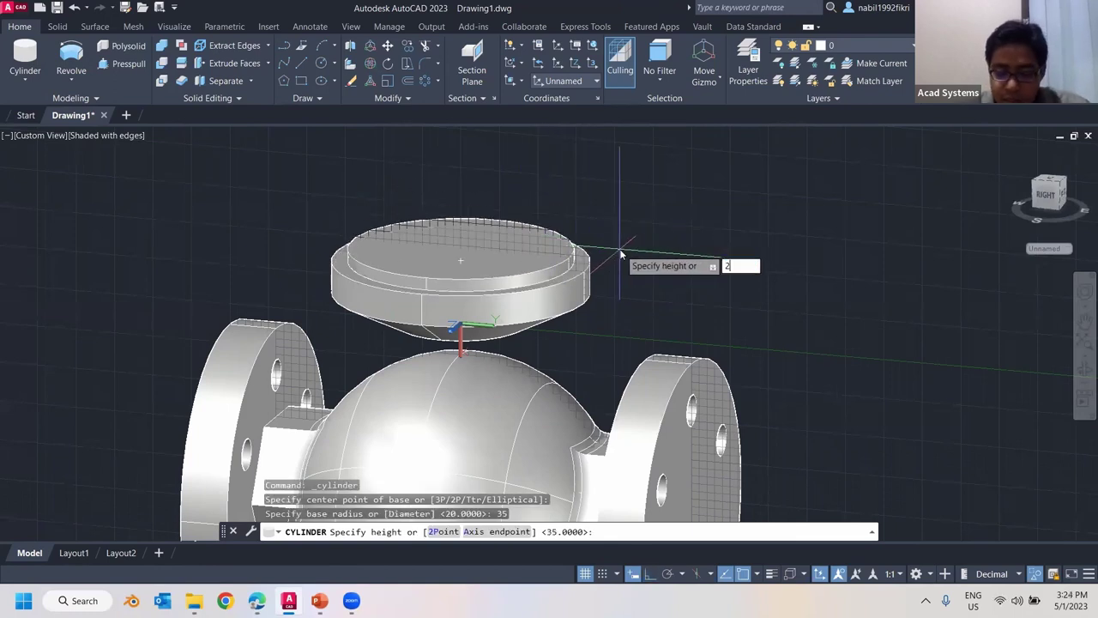
text(2)
key(Return)
shift+middle_drag(571, 209, 554, 226)
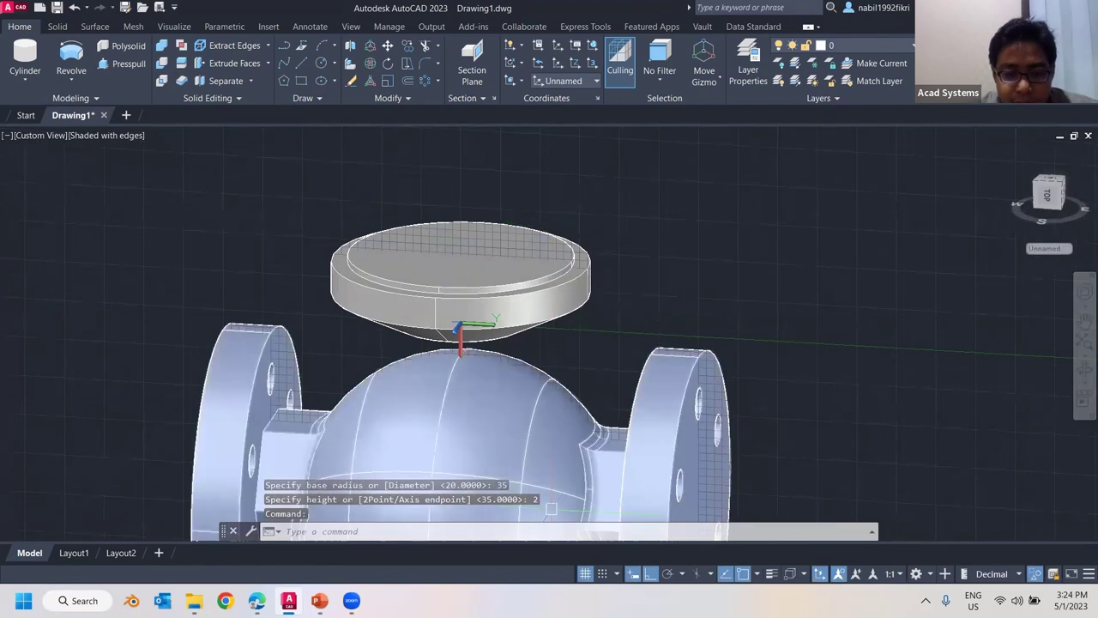
- Consult the valve drawing in PowerPoint for the bonnet dimensions and return to AutoCAD
click(319, 600)
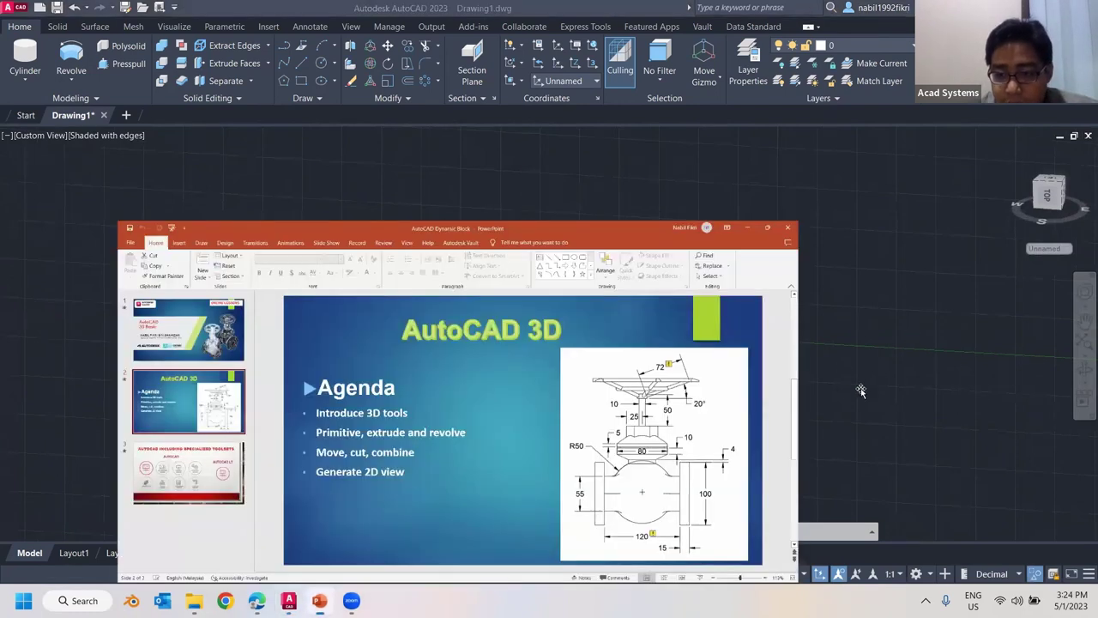
key(super+Up)
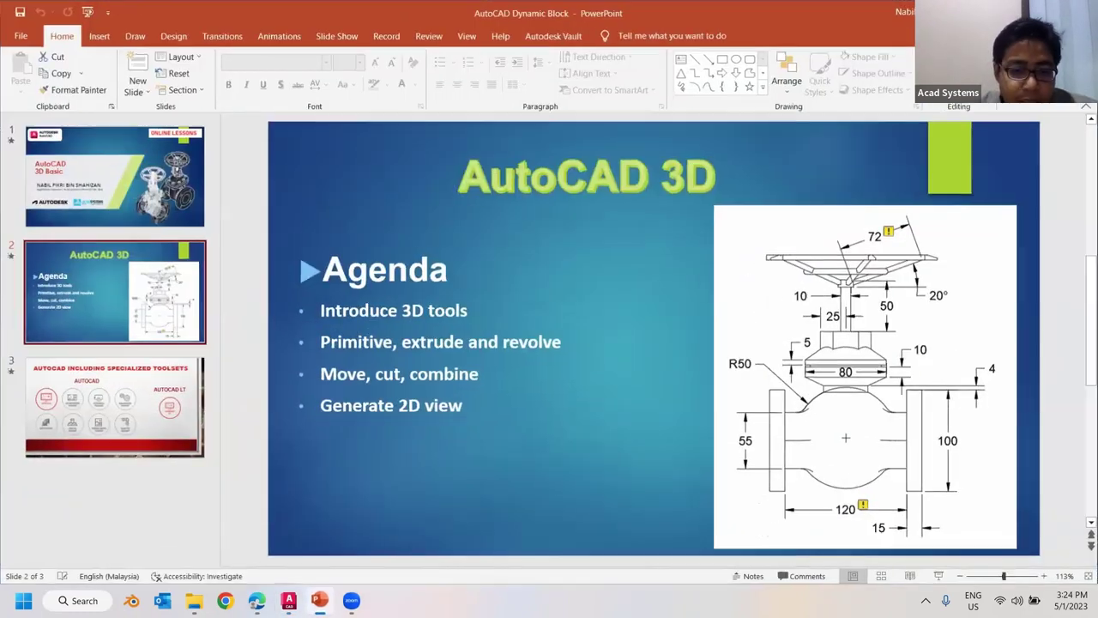
key(alt+Tab)
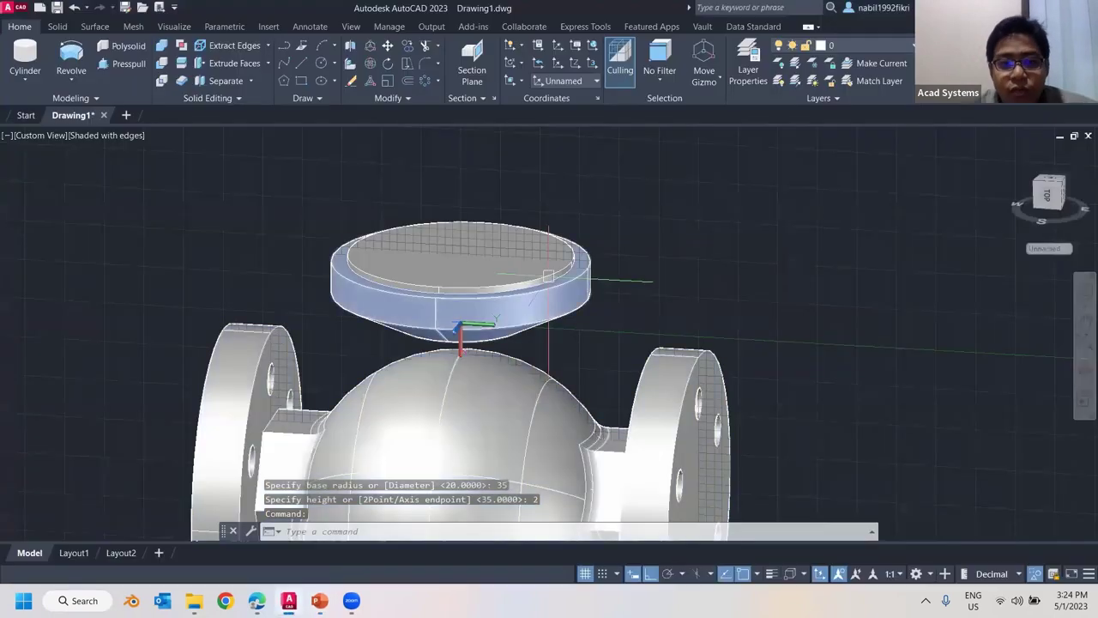
- Copy the revolved bonnet disc to the empty space beside it, above the left flange
text(c)
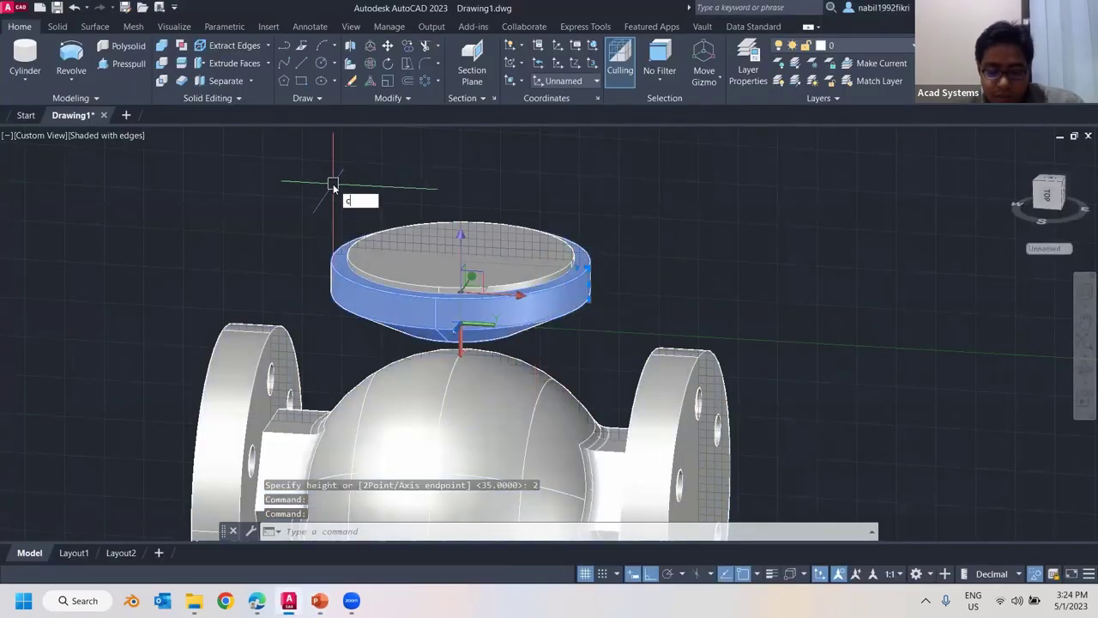
text(o)
key(Return)
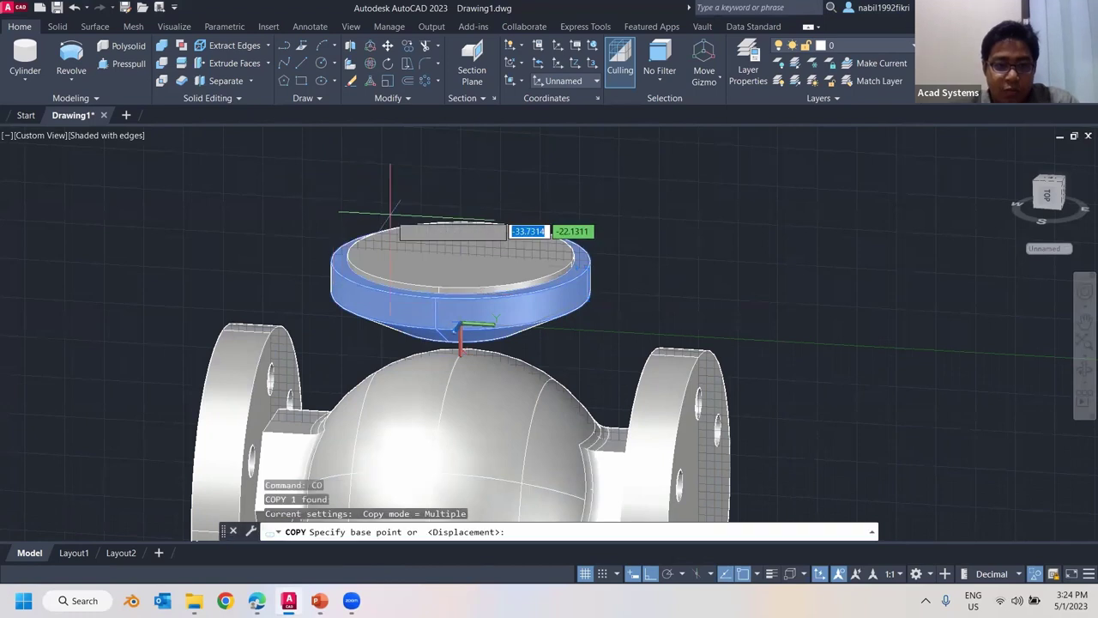
click(465, 345)
click(217, 169)
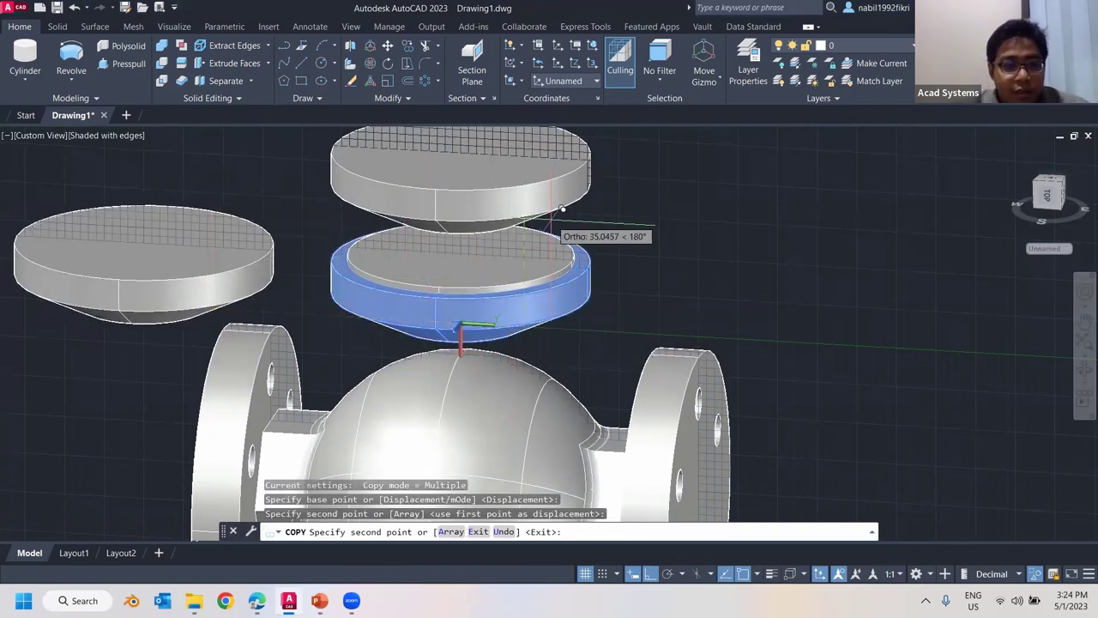
key(Escape)
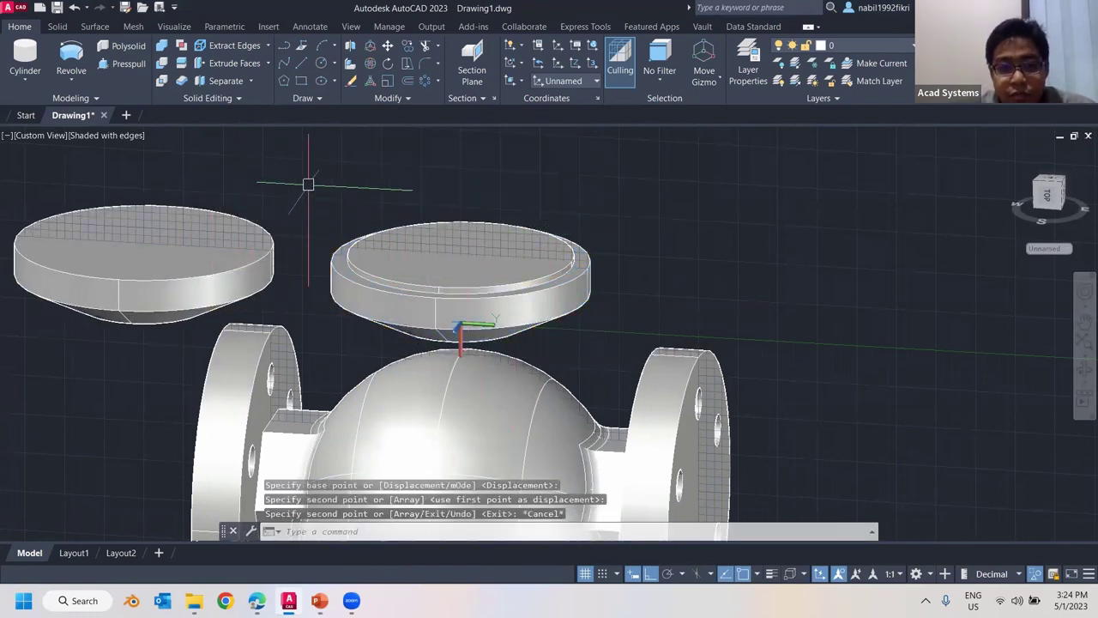
- Presspull the top face of the copied disc by -5 to thin its rim
middle_drag(267, 244, 491, 226)
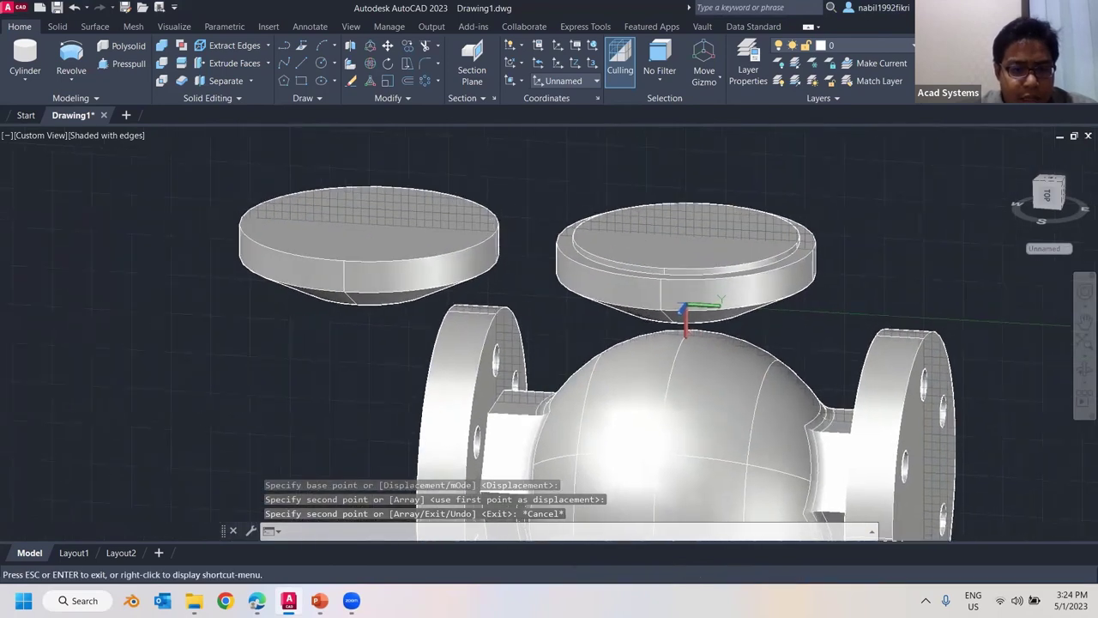
scroll(395, 255, up, 4)
scroll(352, 255, up, 2)
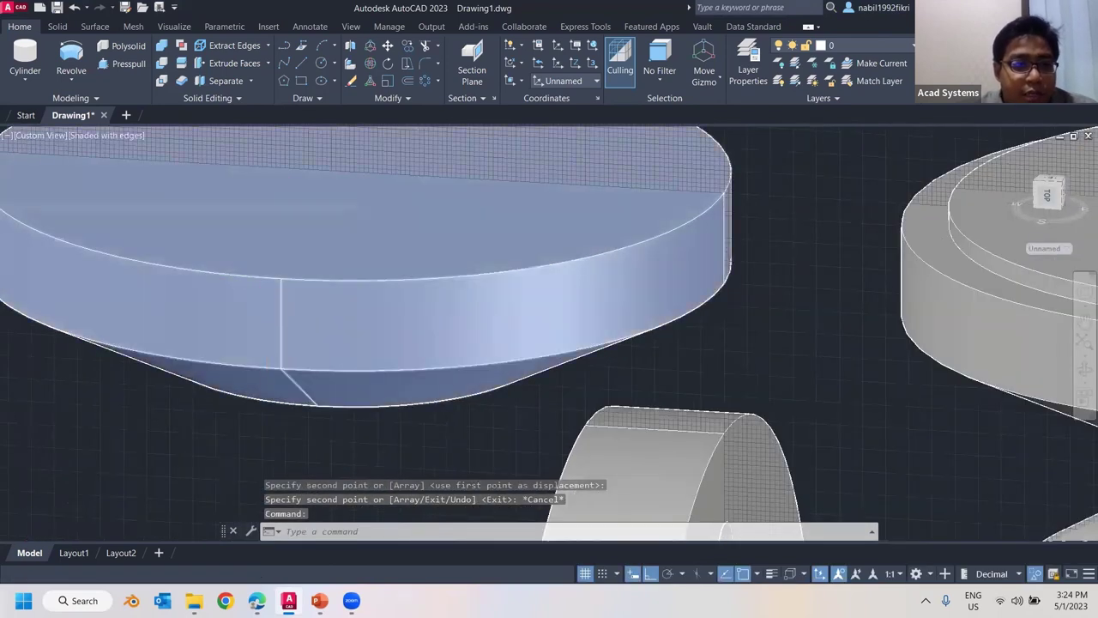
scroll(344, 240, down, 5)
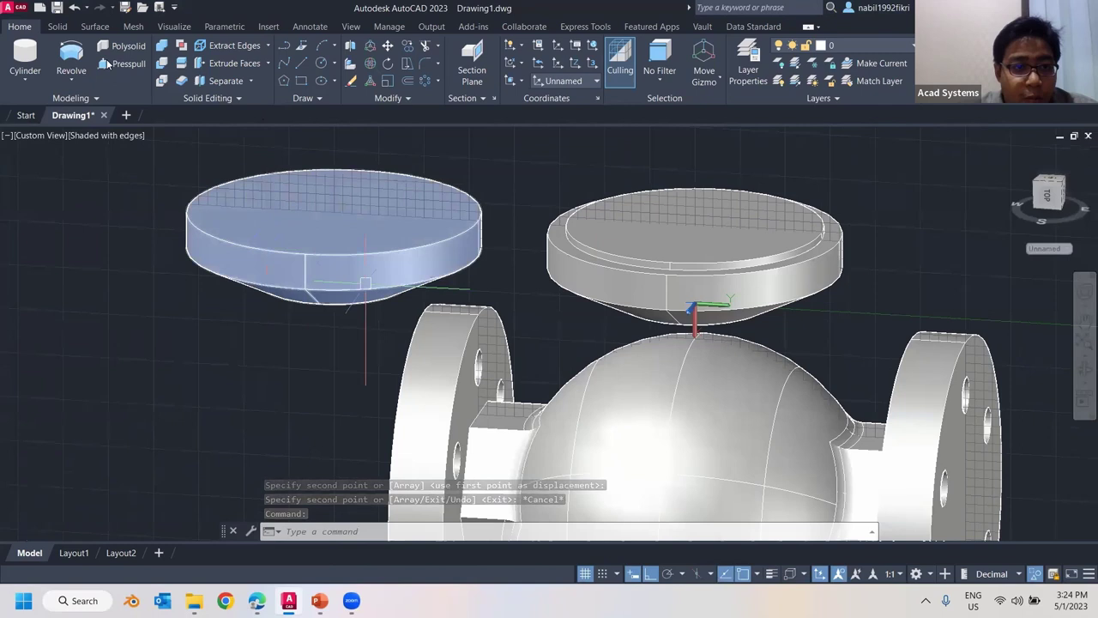
click(126, 64)
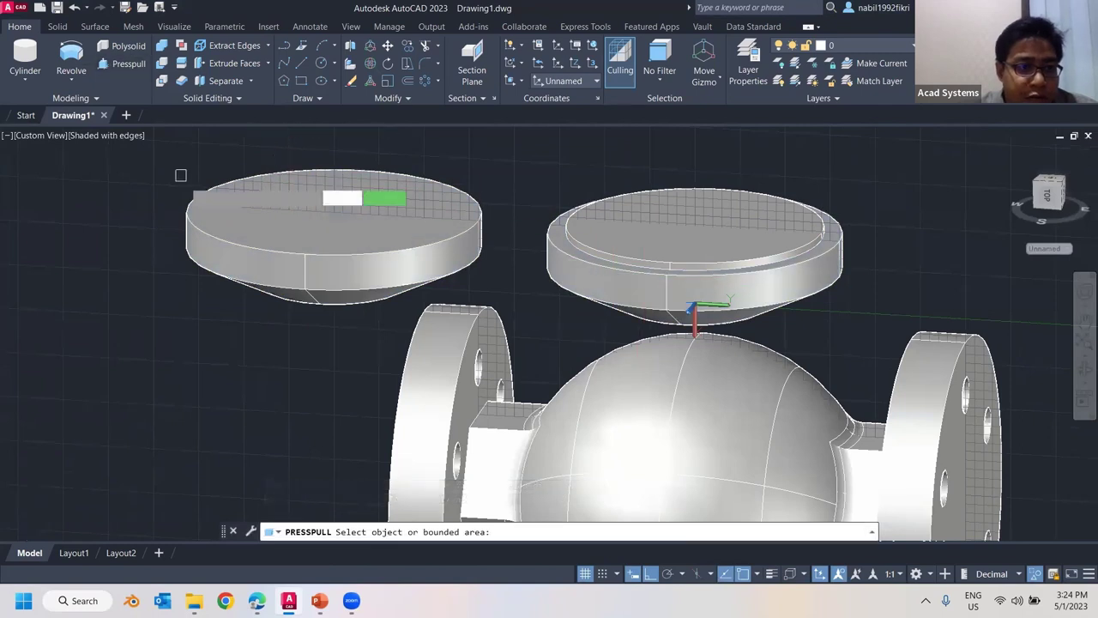
click(244, 221)
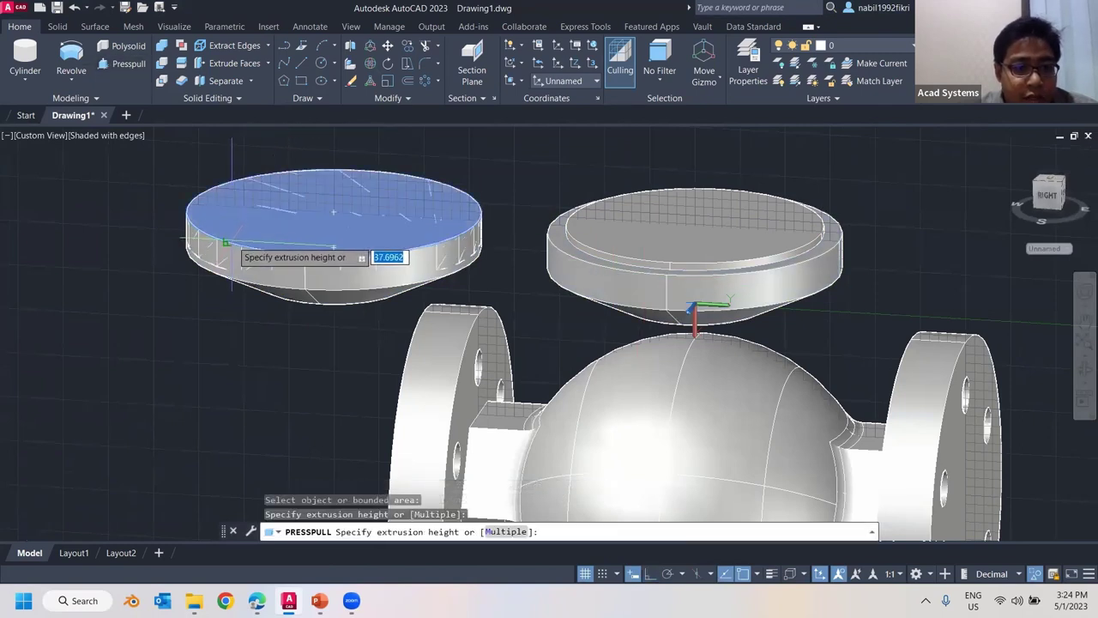
text(-5)
key(Return)
key(Escape)
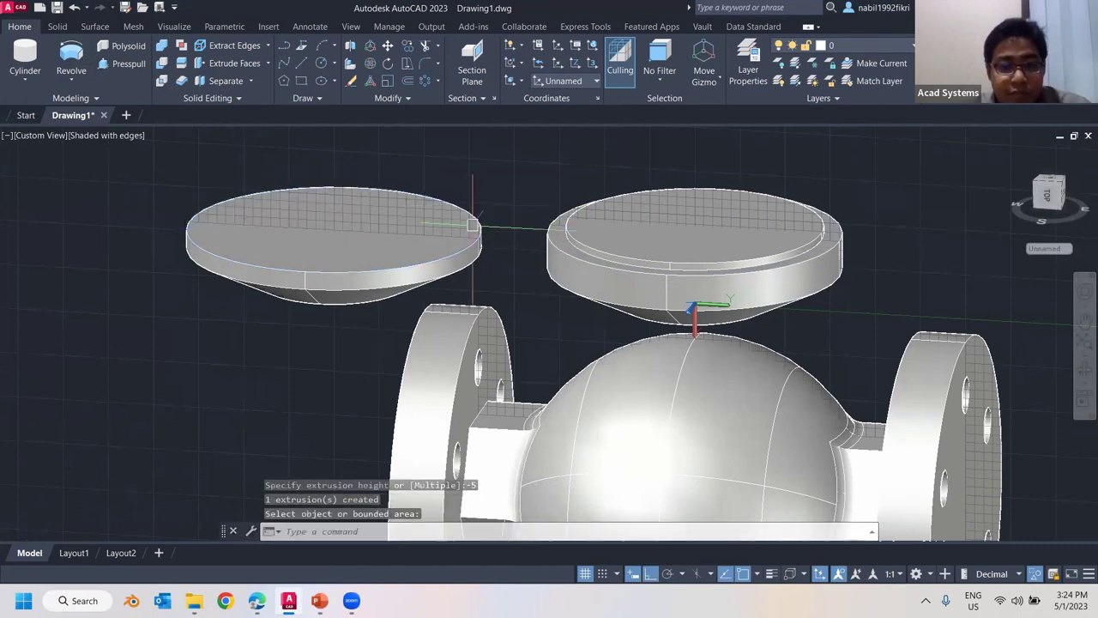
- Try to align the thinned disc copy with 3D Align and reset the coordinate system to World
click(307, 214)
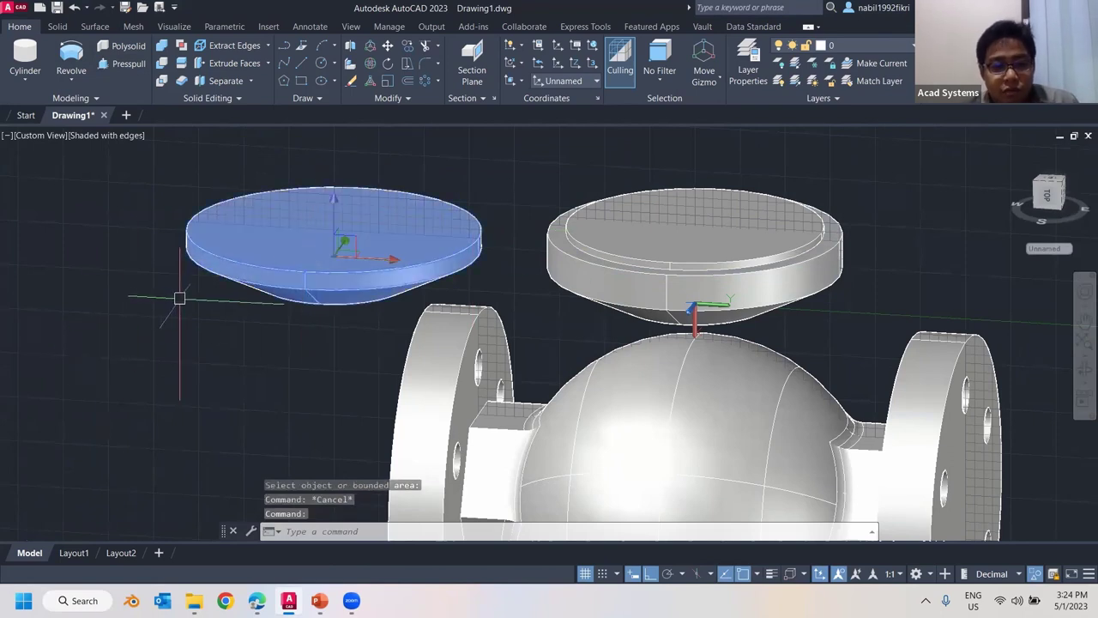
middle_drag(196, 178, 118, 195)
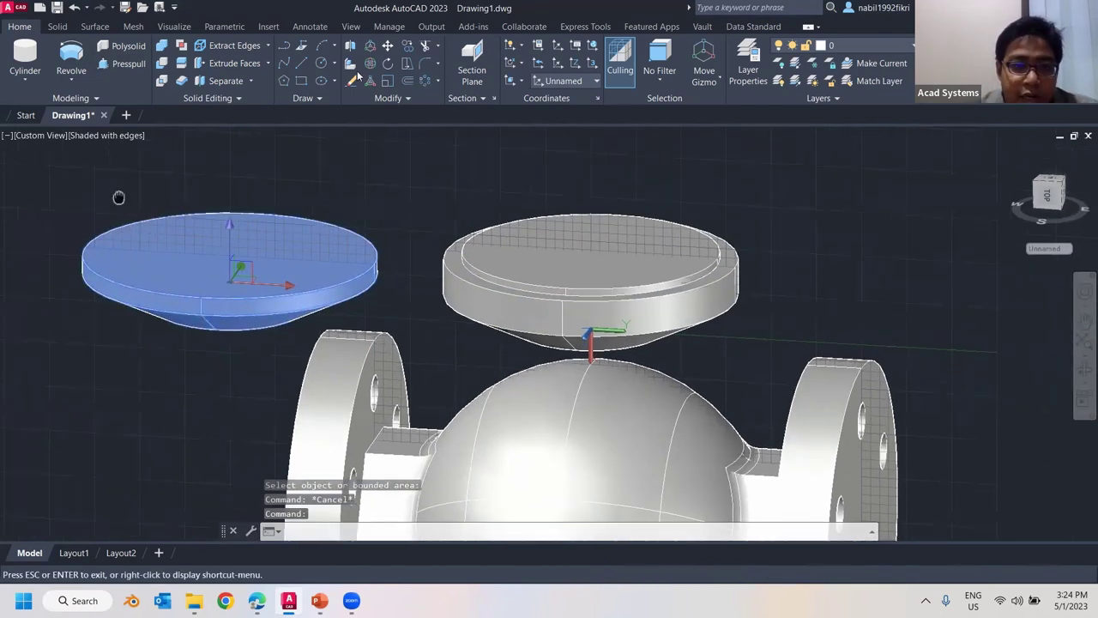
click(357, 67)
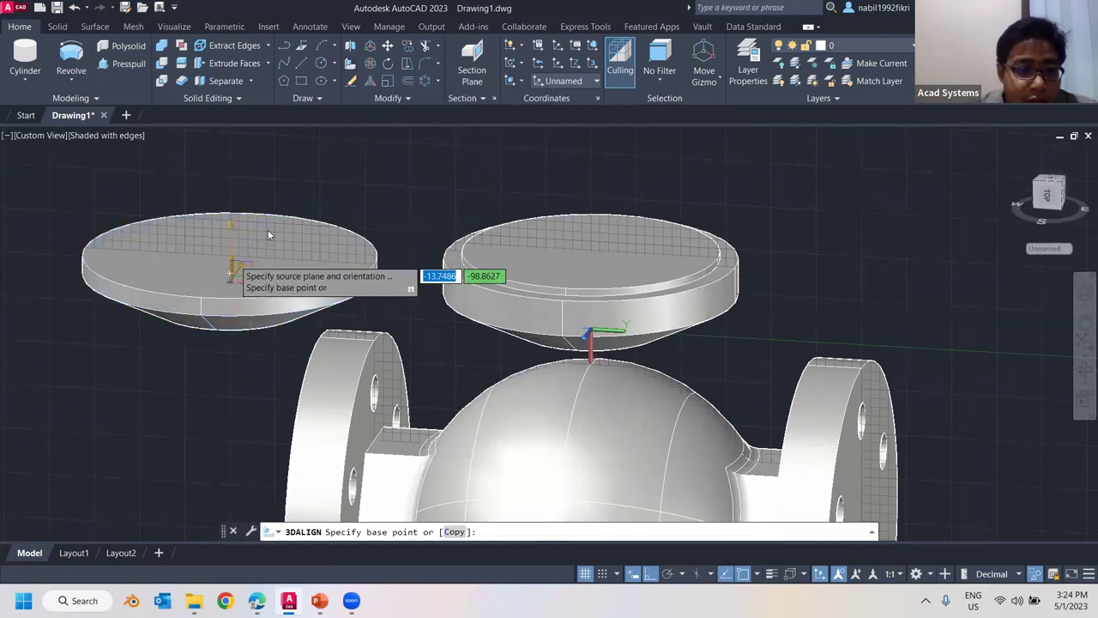
shift+middle_drag(306, 214, 599, 230)
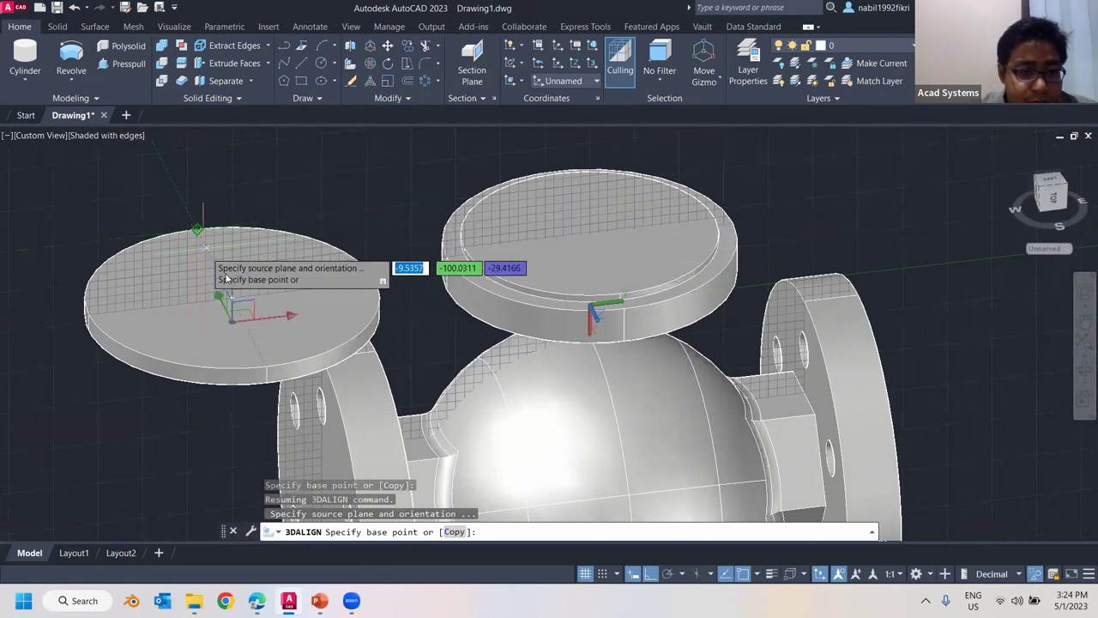
mouse_move(221, 272)
shift+middle_down()
mouse_move(274, 260)
mouse_move(318, 277)
mouse_move(236, 270)
shift+middle_up()
key(Escape)
scroll(292, 254, down, 2)
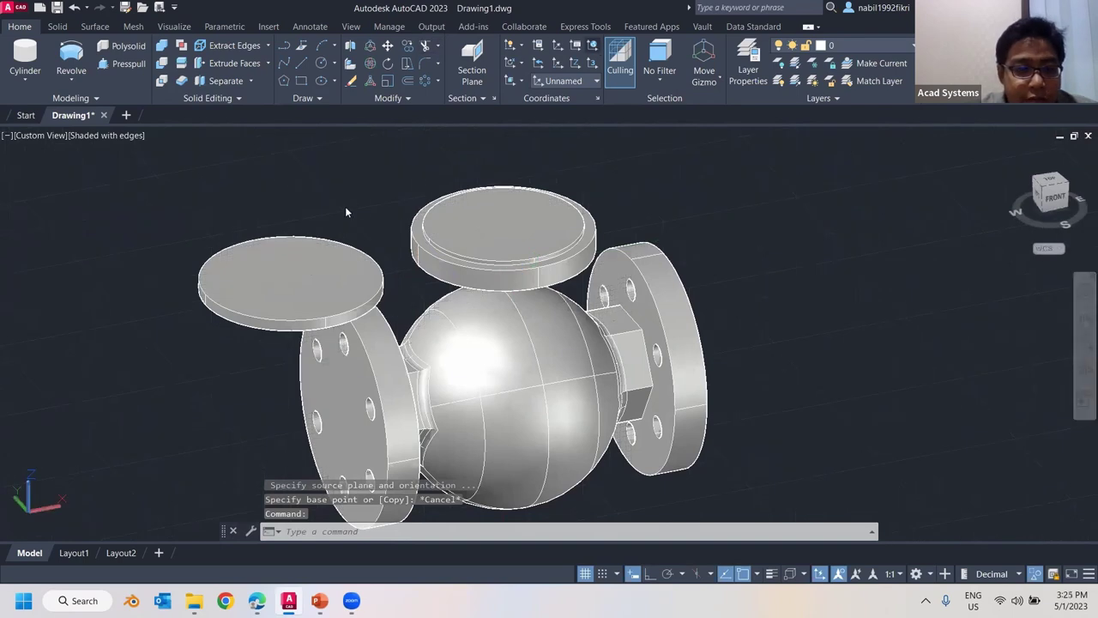
- Start a 3D Align on the thinned disc copy, using its top face centre and two rim quadrants as source points
click(353, 66)
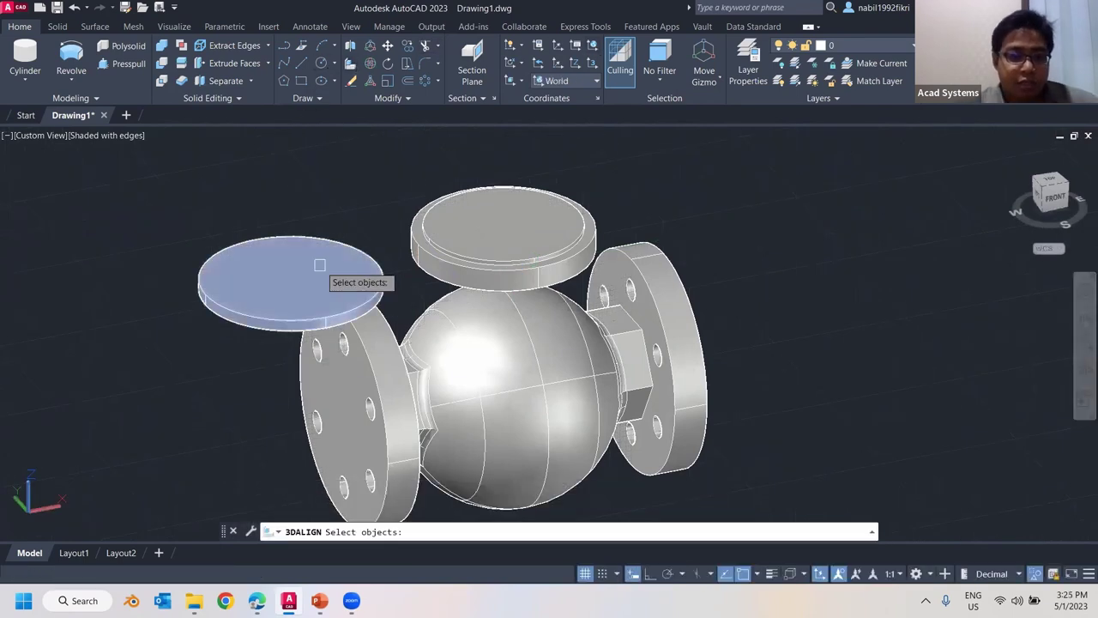
click(312, 253)
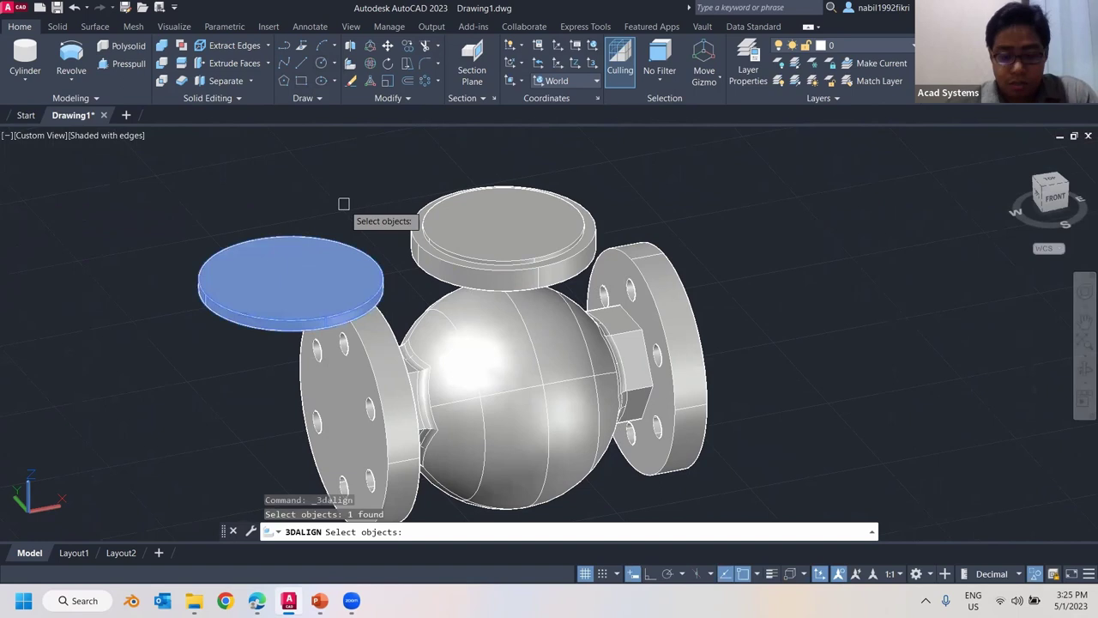
key(Return)
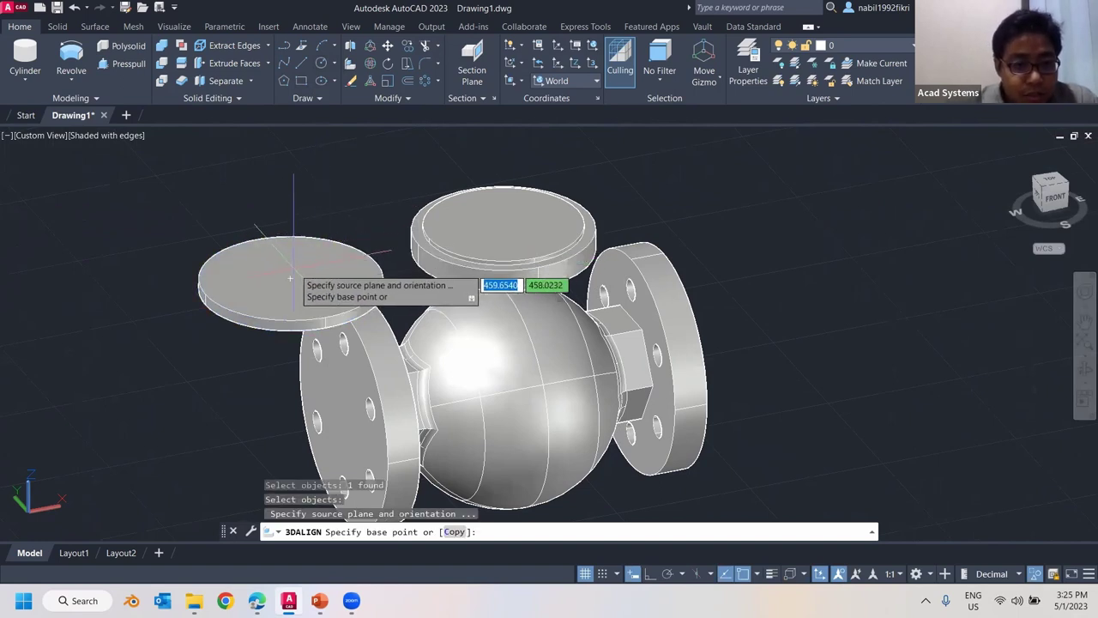
click(290, 278)
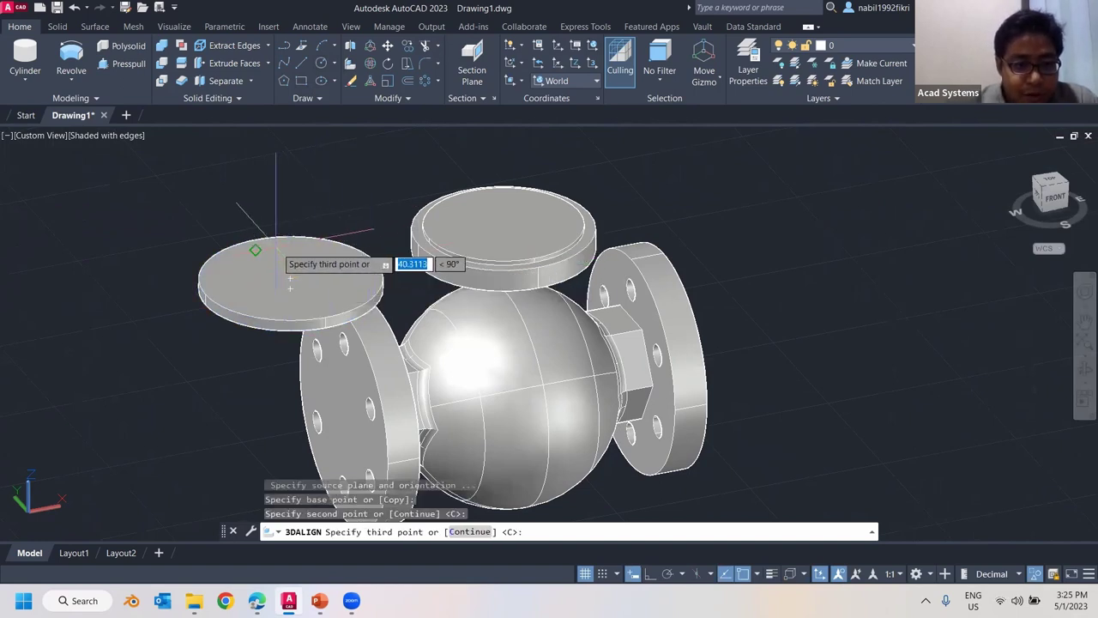
click(255, 238)
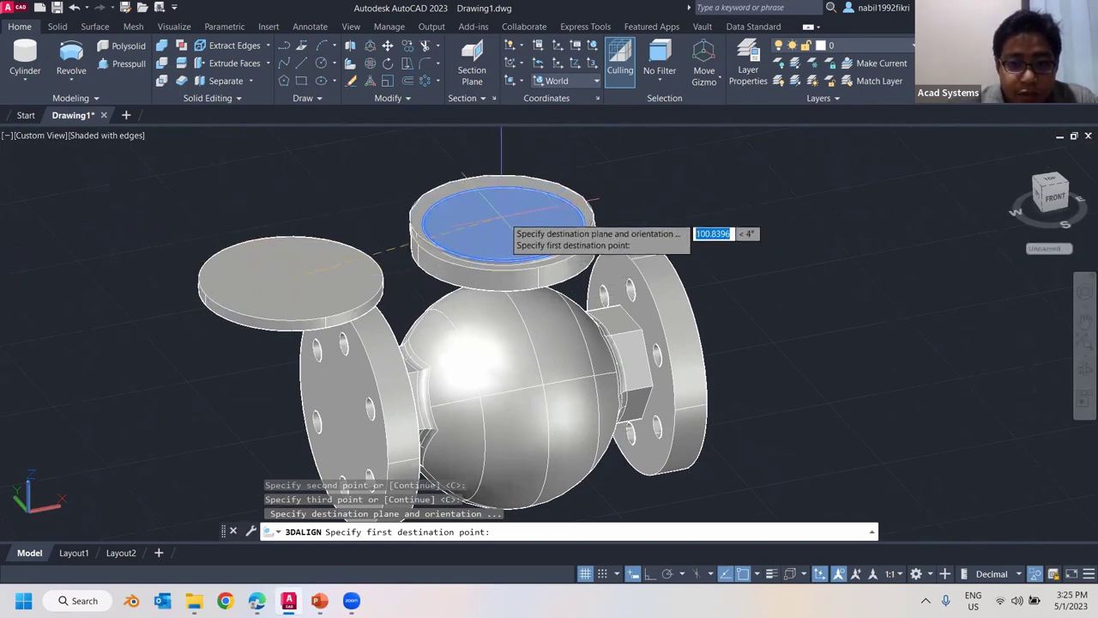
- Try to place the disc copy on the raised cylinder, using the cylinder's top face centre and rim quadrants as destination points
scroll(503, 226, up, 5)
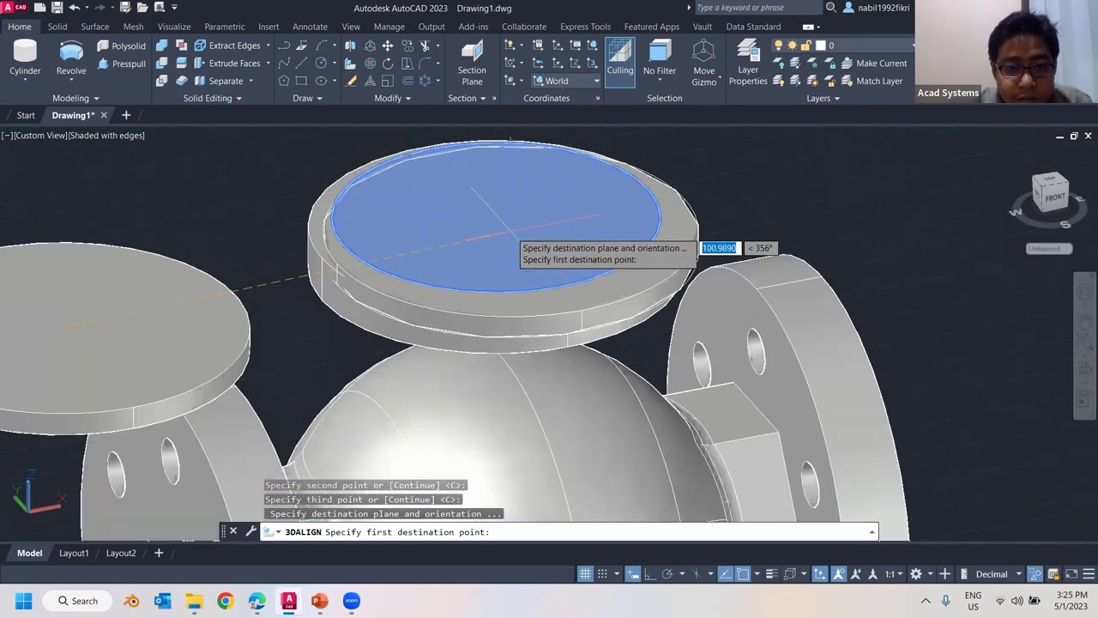
scroll(504, 199, down, 3)
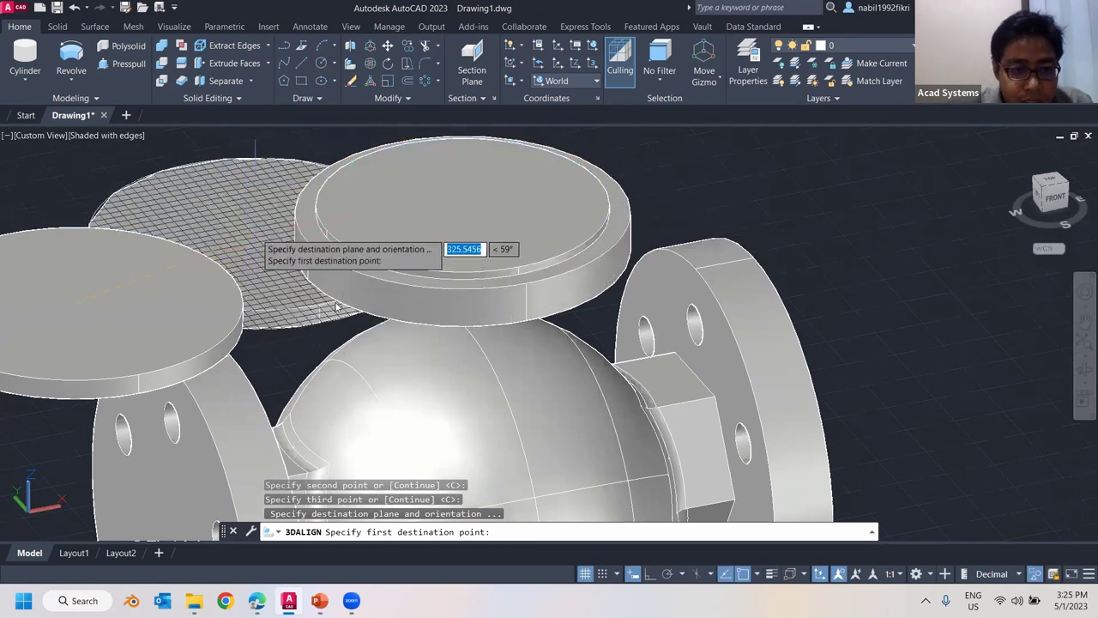
shift+right_click(238, 209)
click(277, 393)
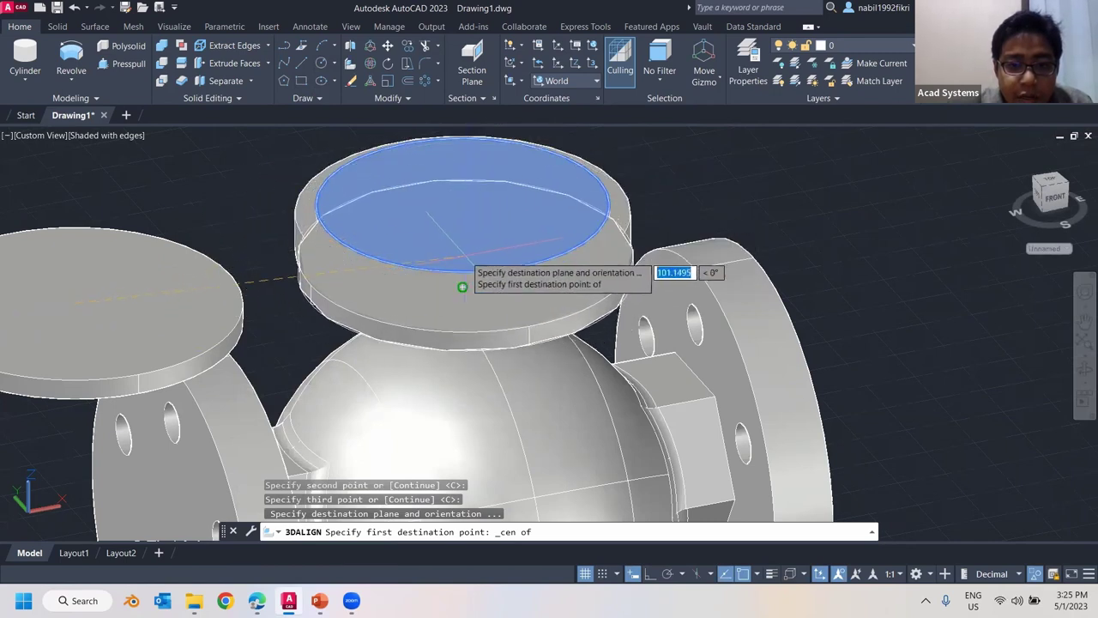
click(462, 205)
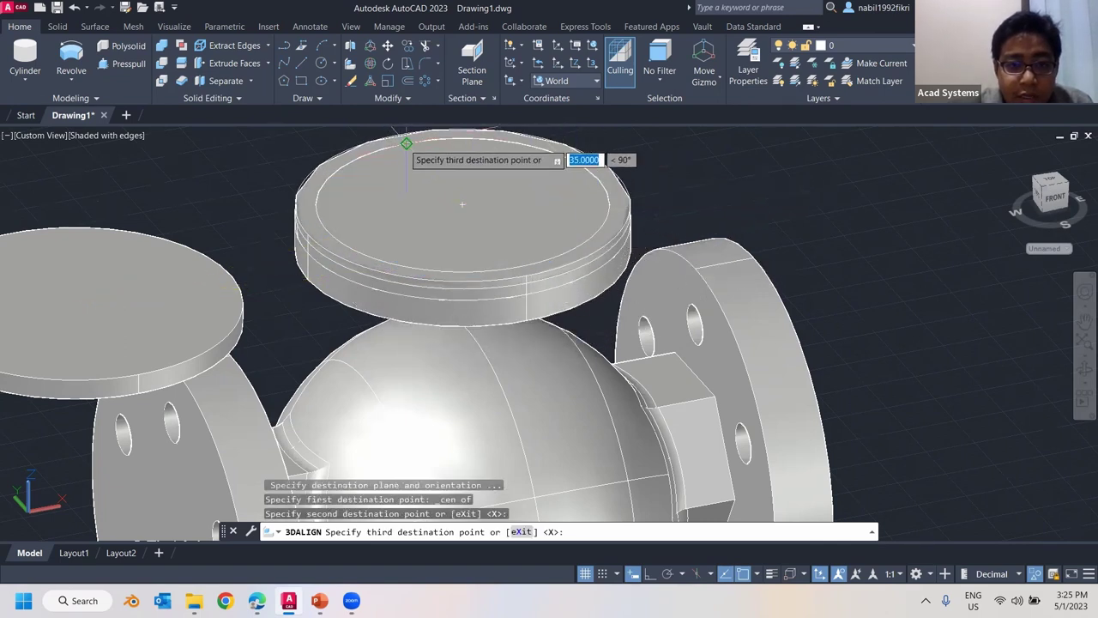
click(406, 143)
shift+middle_drag(381, 217, 485, 233)
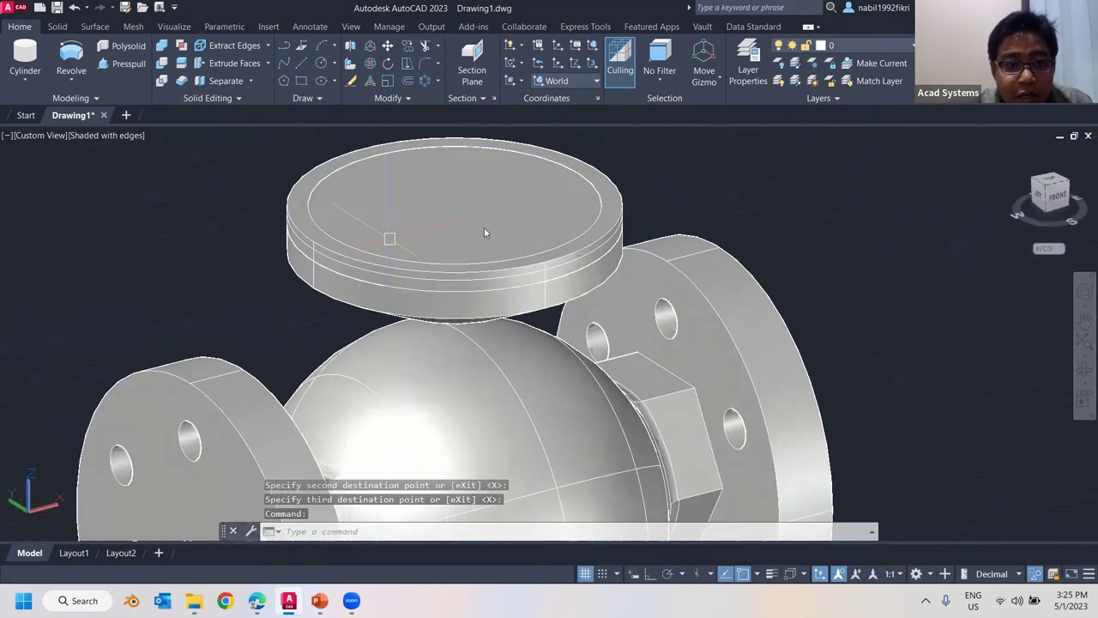
click(598, 244)
scroll(598, 246, down, 4)
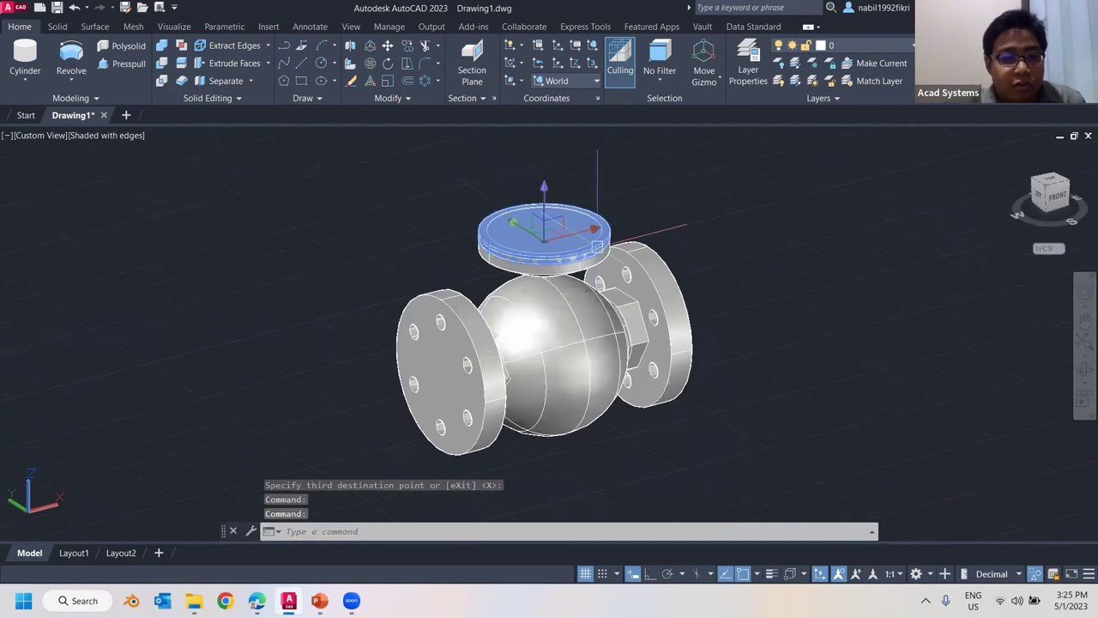
- Undo the alignment of the disc copy and clear the selection
key(ctrl+z)
key(ctrl+z)
click(289, 270)
shift+middle_drag(338, 203, 341, 162)
key(Escape)
key(Escape)
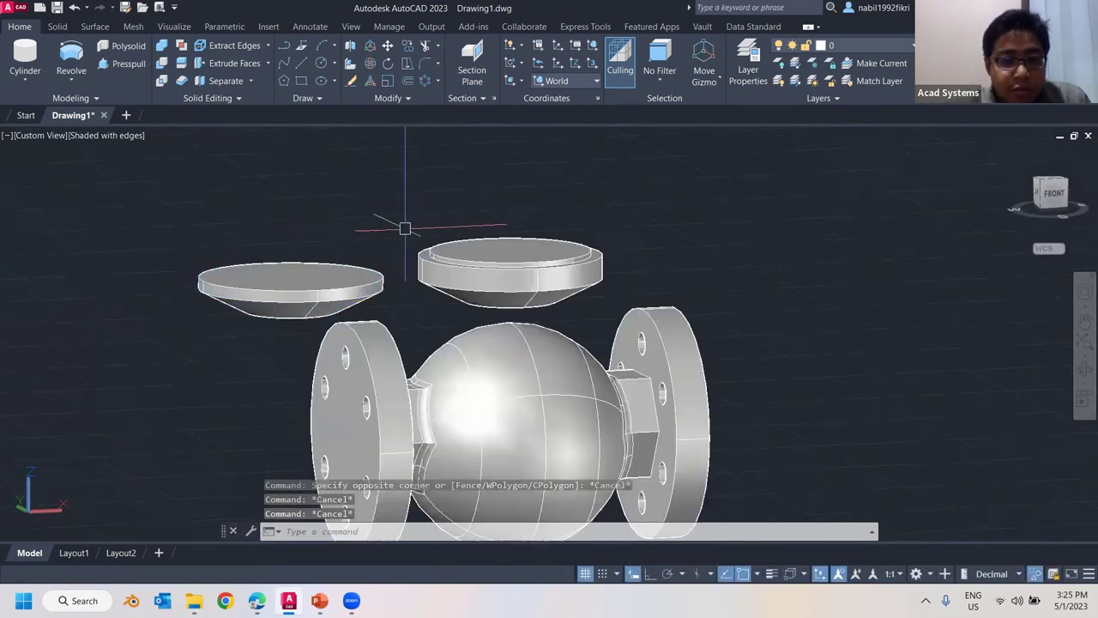
- Set the viewport's visual style to 2D Wireframe
shift+middle_drag(352, 276, 351, 317)
click(140, 137)
click(185, 170)
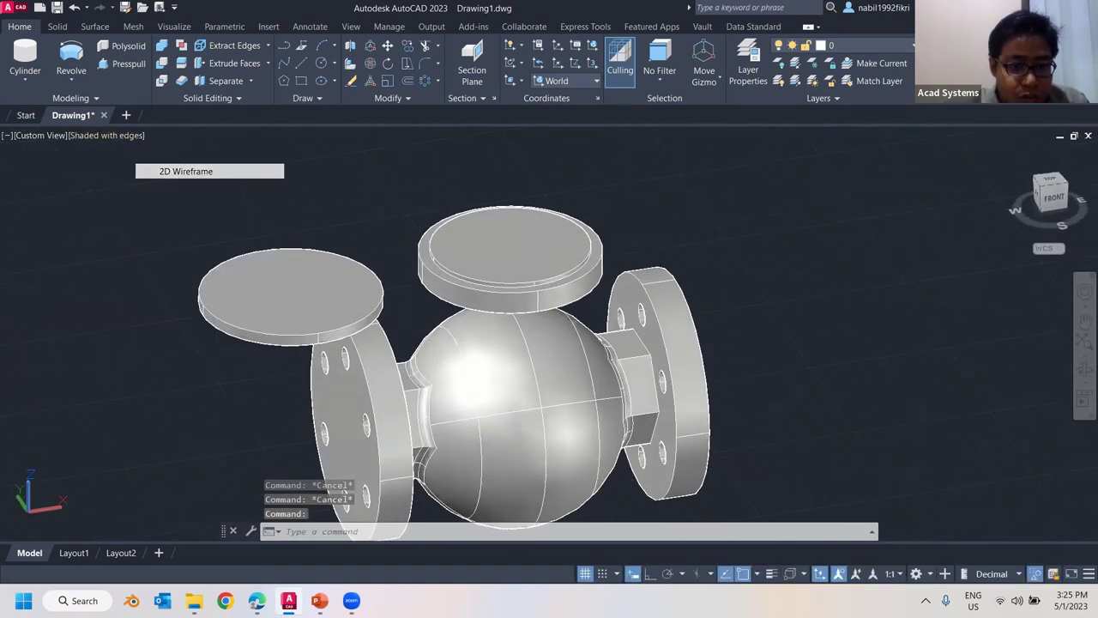
shift+middle_drag(425, 279, 436, 281)
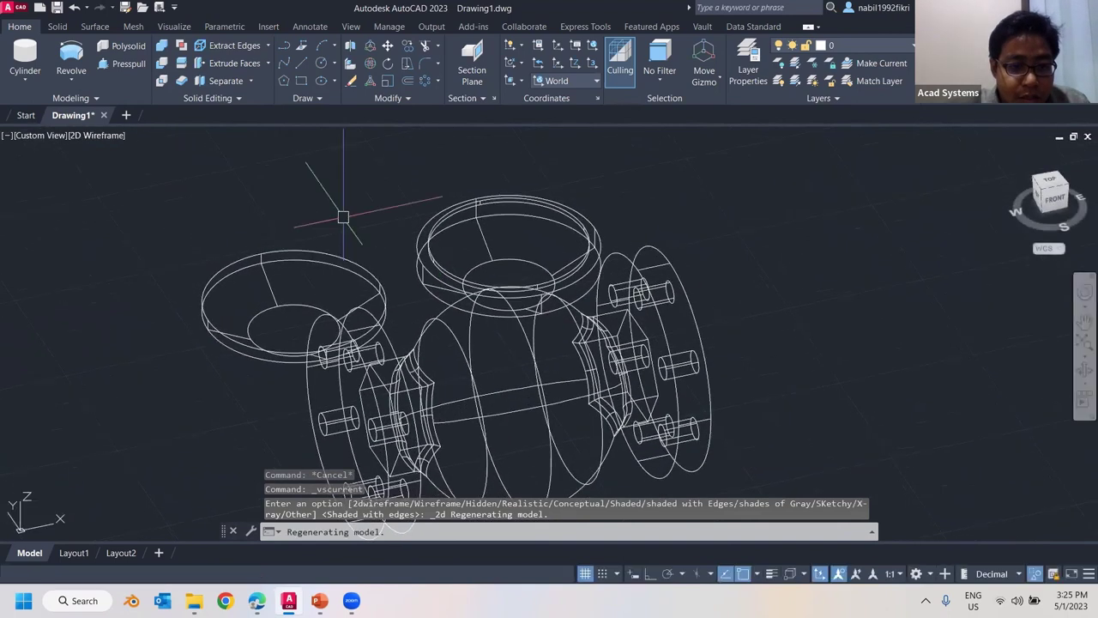
- Start another 3D Align on the disc copy, using its top face centre and two rim quadrants as source points
key(Return)
click(326, 247)
key(Return)
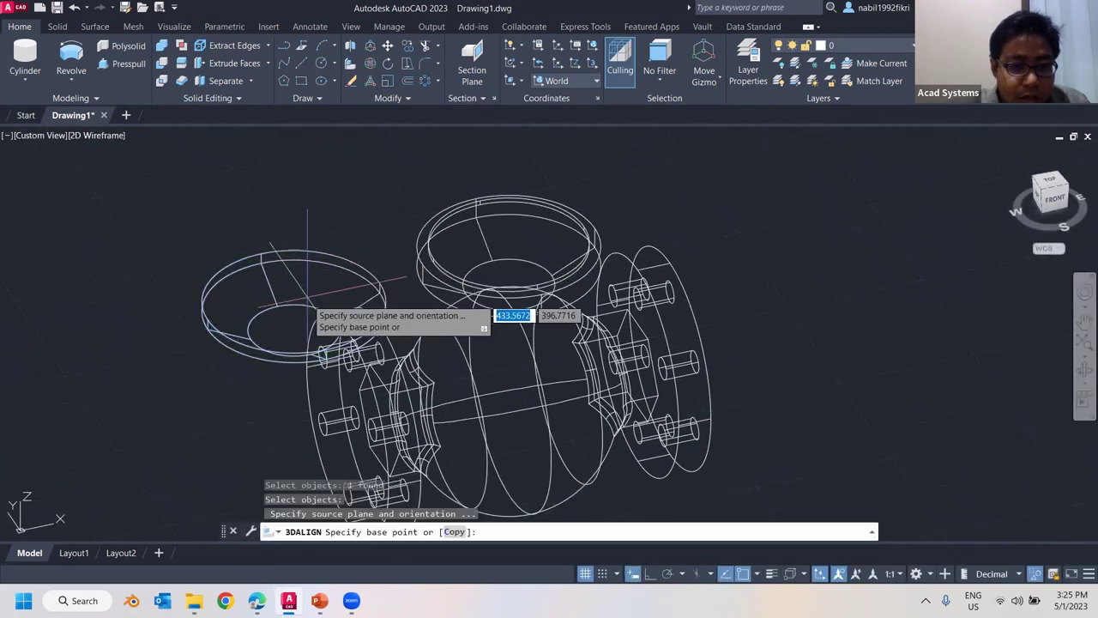
click(293, 310)
click(262, 255)
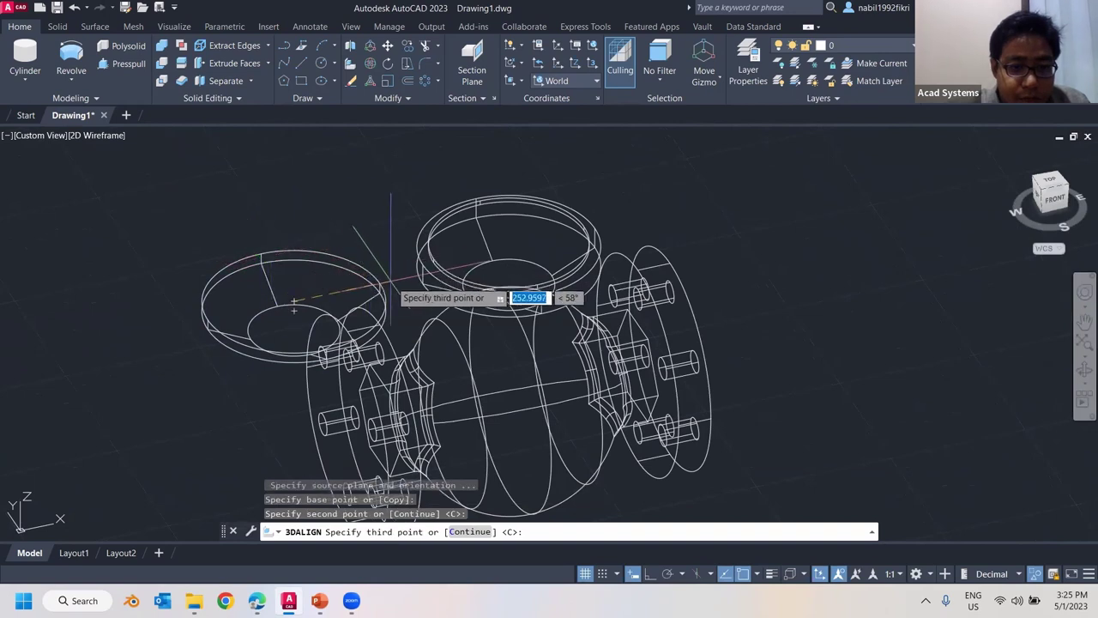
click(378, 283)
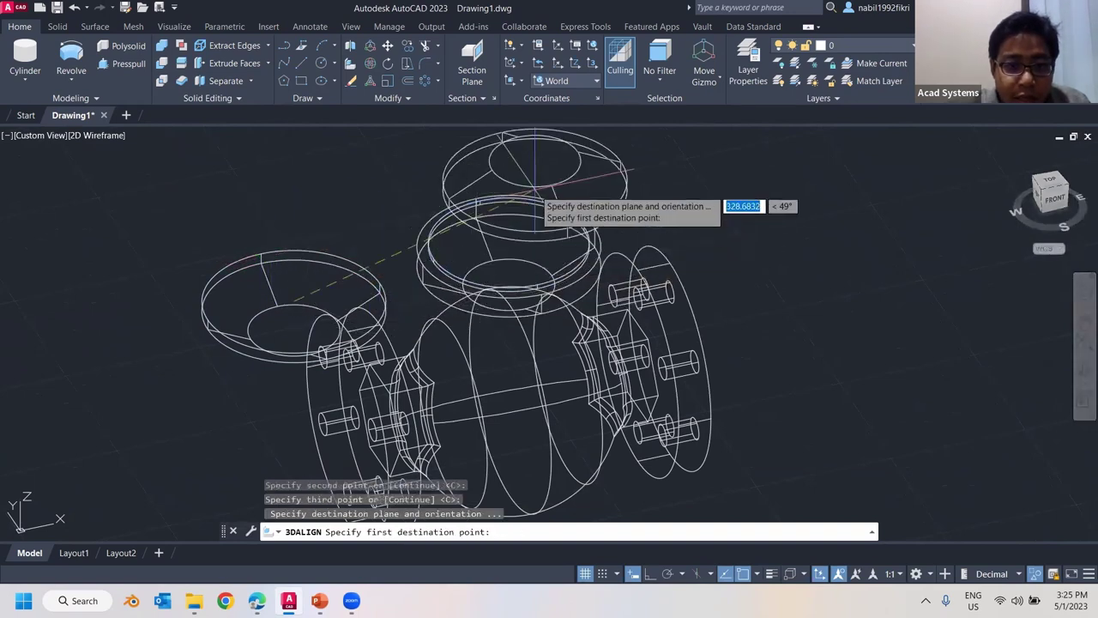
- Try to place the disc copy on the thin raised cylinder, using the cylinder's centre and two rim quadrants as destination points
scroll(509, 244, up, 5)
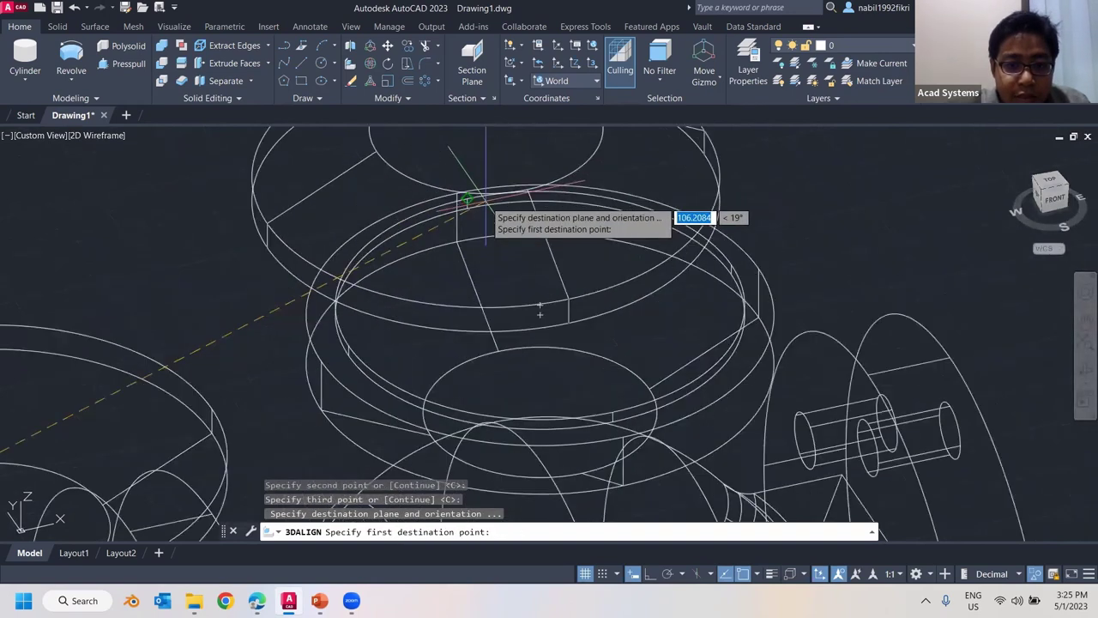
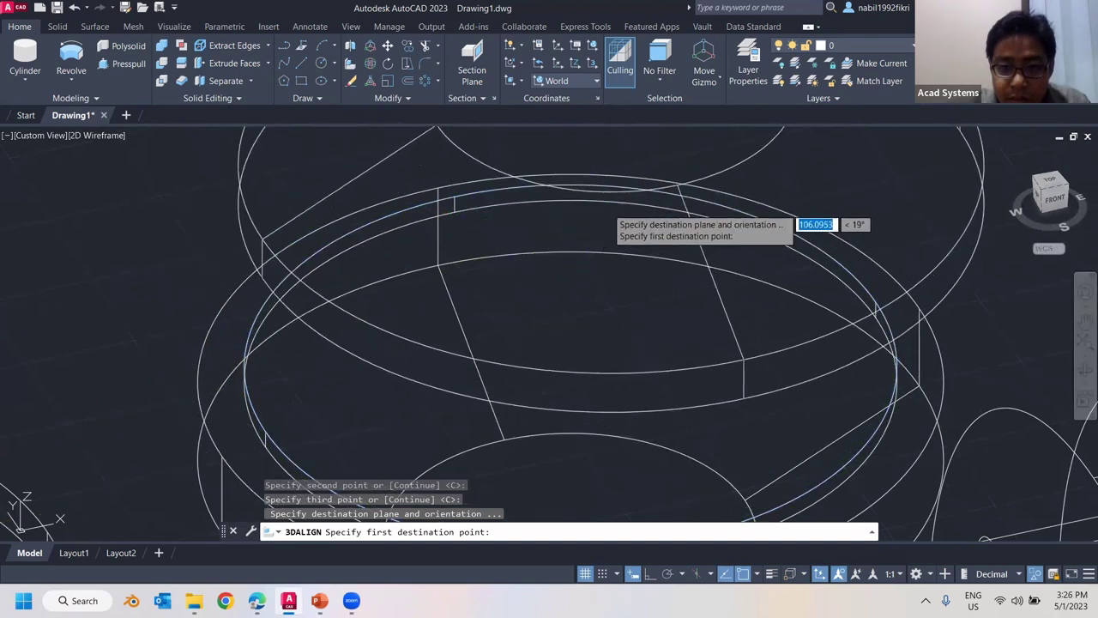
shift+right_click(547, 273)
click(592, 399)
click(638, 201)
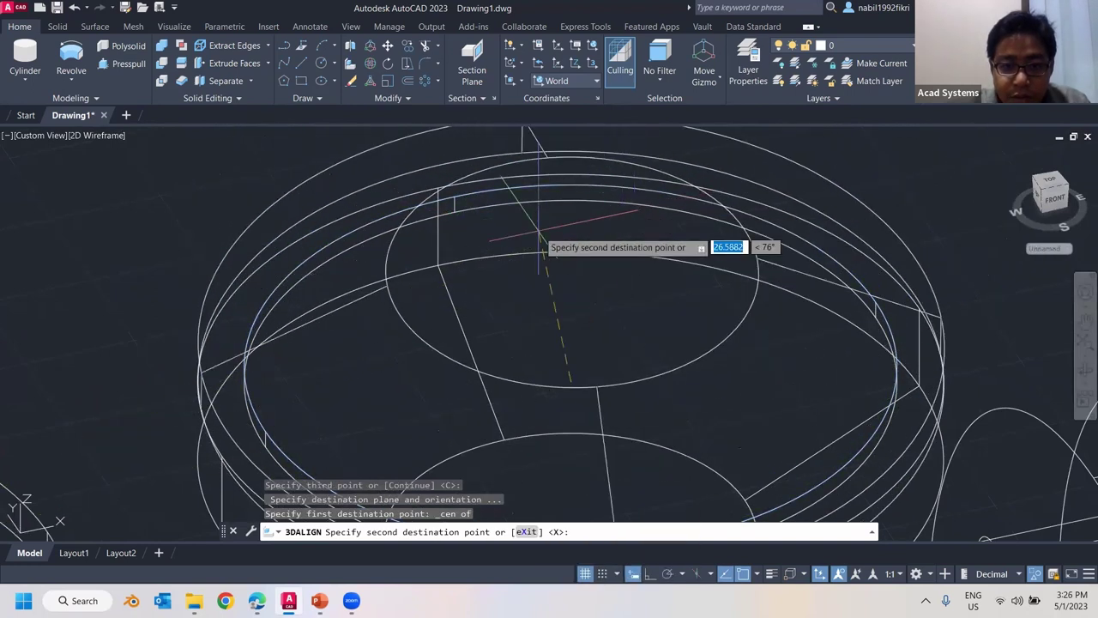
scroll(532, 225, down, 1)
click(486, 210)
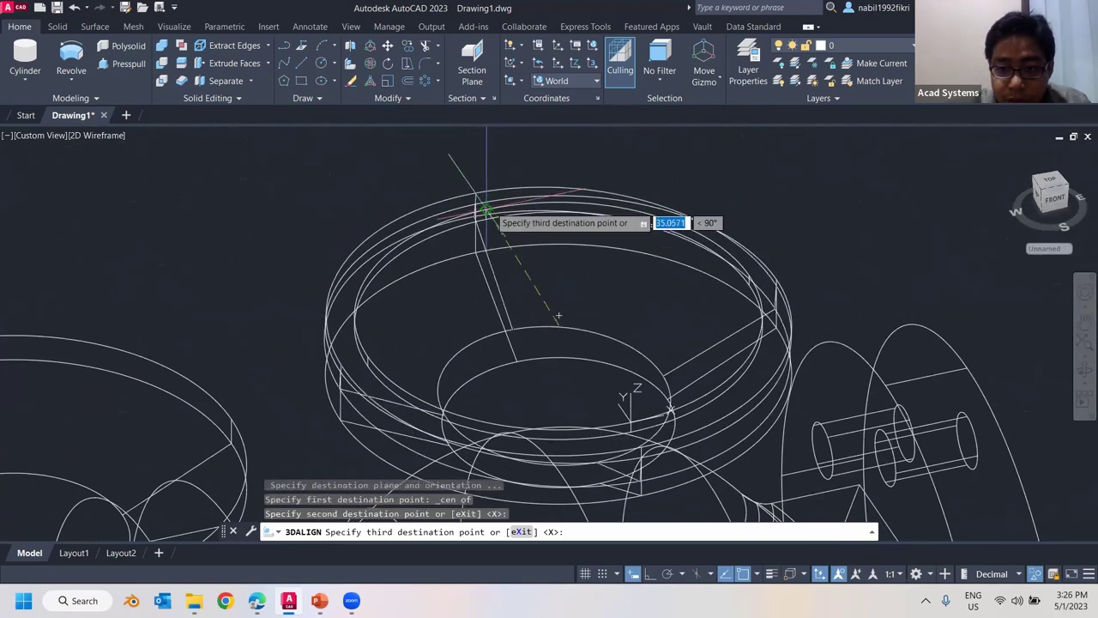
shift+middle_drag(620, 219, 601, 163)
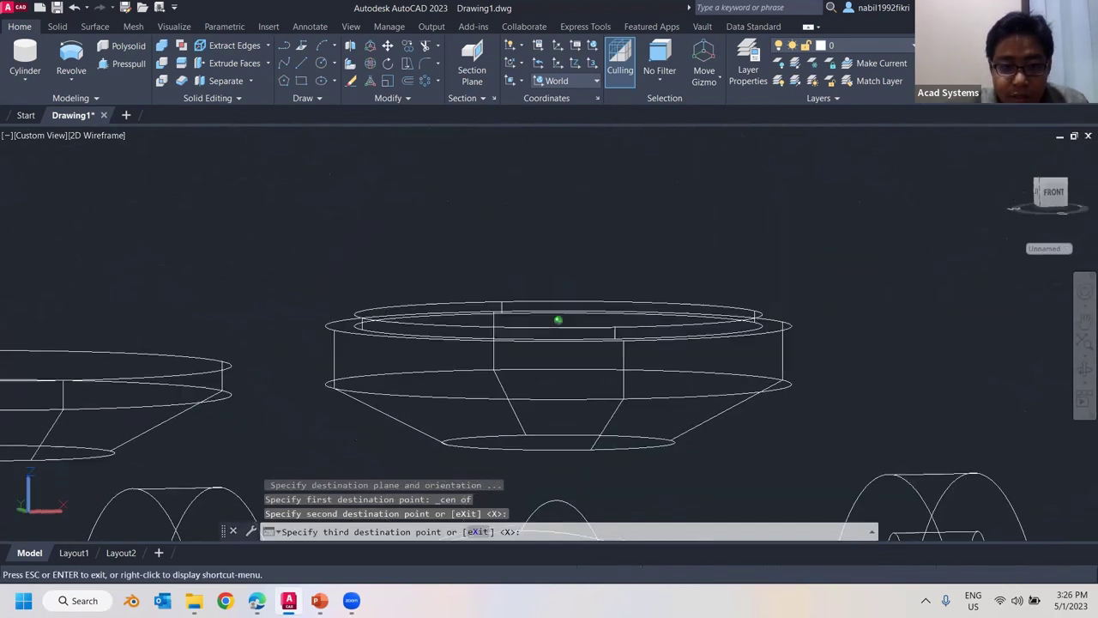
click(364, 316)
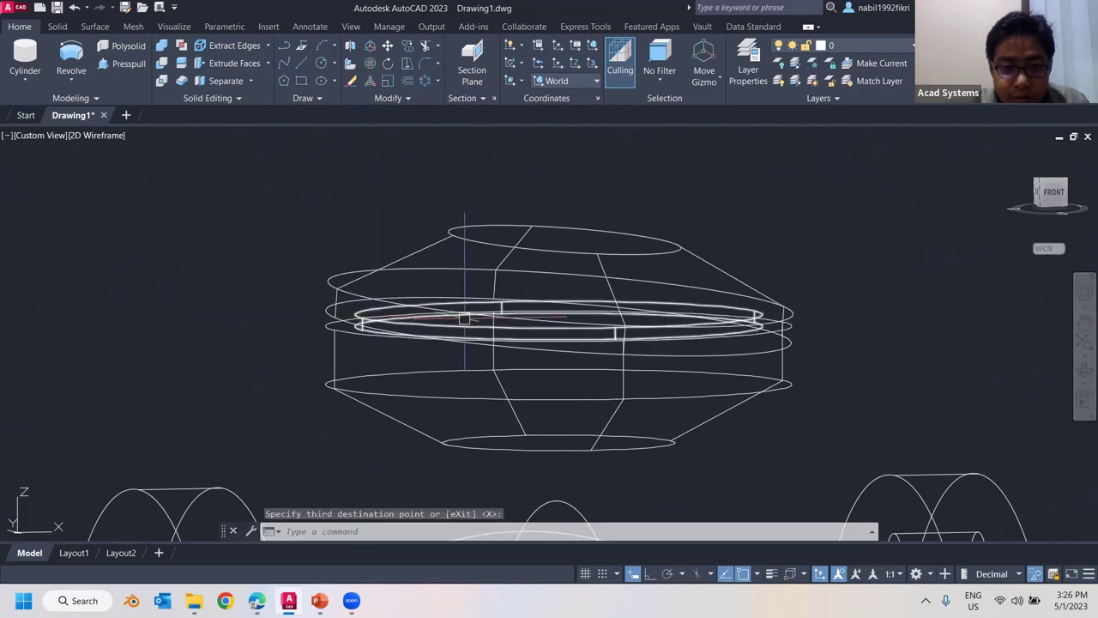
- Undo the tilted alignment of the disc copy
shift+middle_drag(556, 274, 590, 283)
key(ctrl+z)
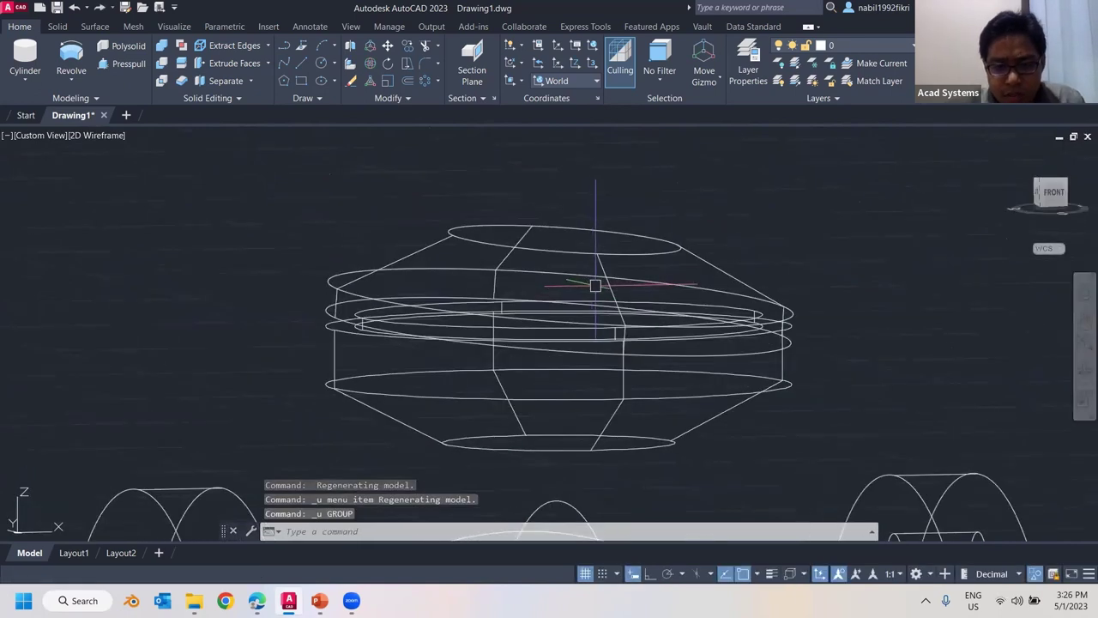
key(ctrl+z)
- Hide the lower bonnet disc so that only the thin raised cylinder is left above the valve body
shift+middle_drag(380, 230, 435, 274)
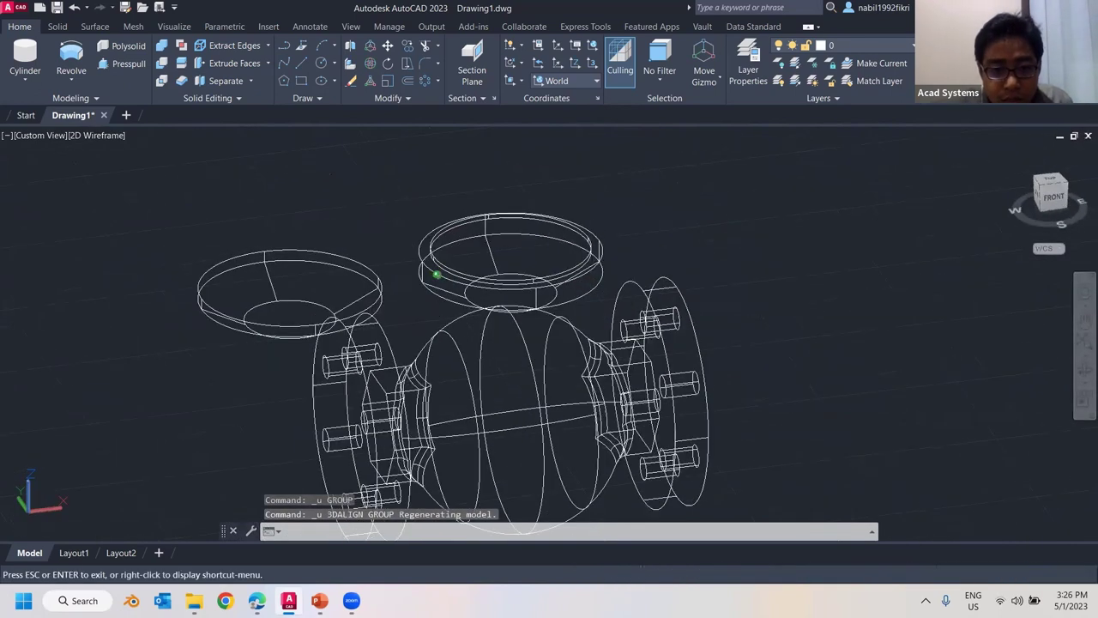
click(434, 274)
right_click(343, 191)
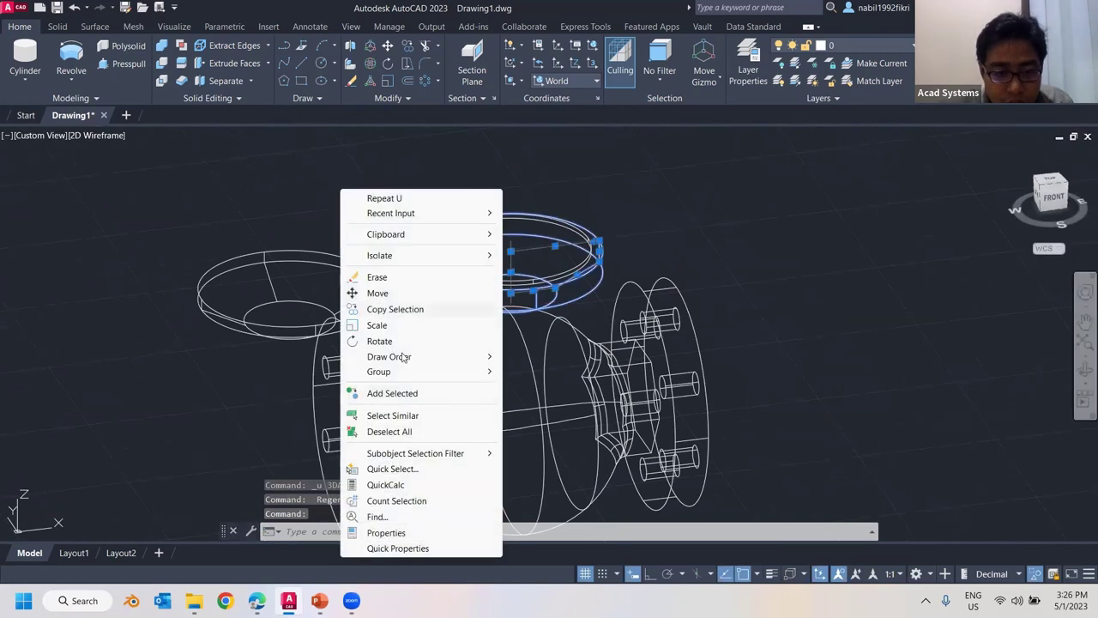
mouse_move(481, 255)
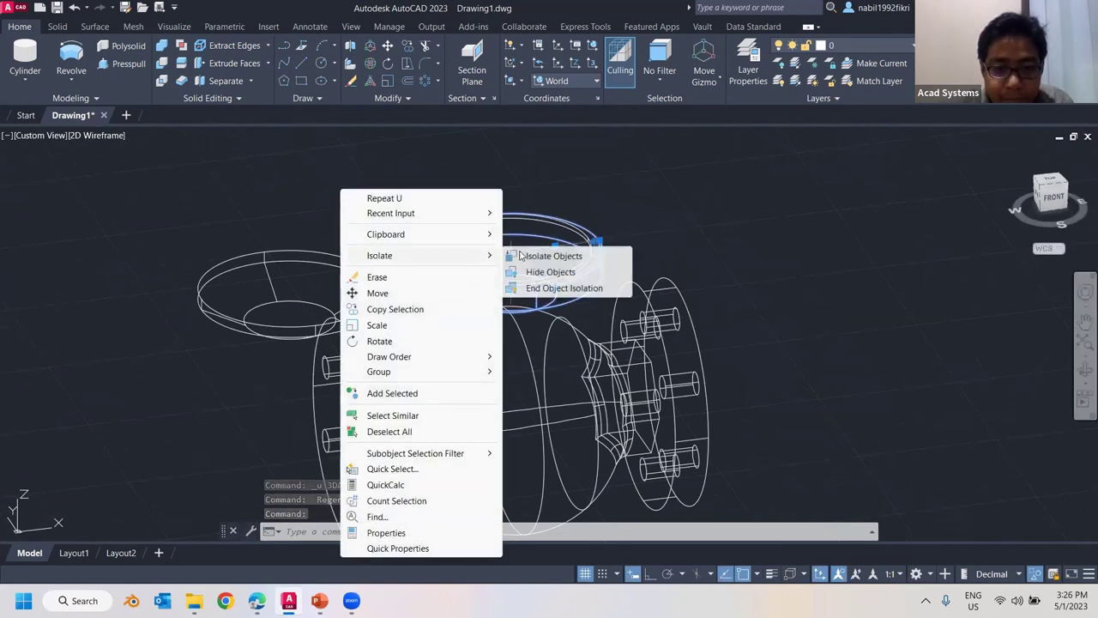
click(566, 272)
scroll(264, 245, up, 2)
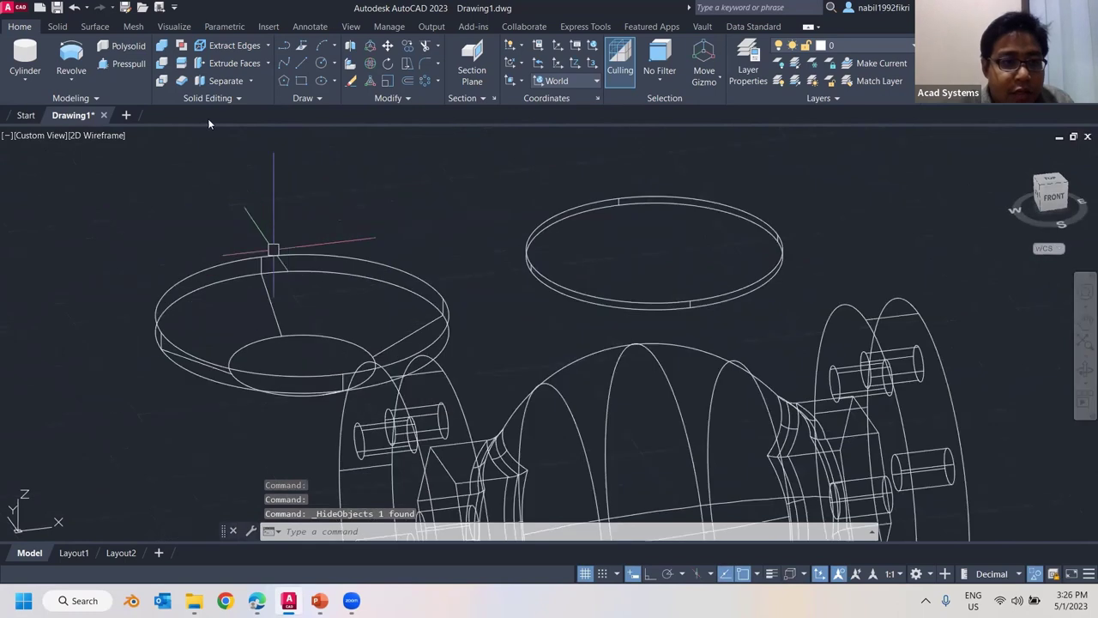
- Start a 3D Align on the disc copy, picking its top face centre, rear rim quadrant and side rim quadrant as source points
click(350, 64)
click(331, 257)
key(Return)
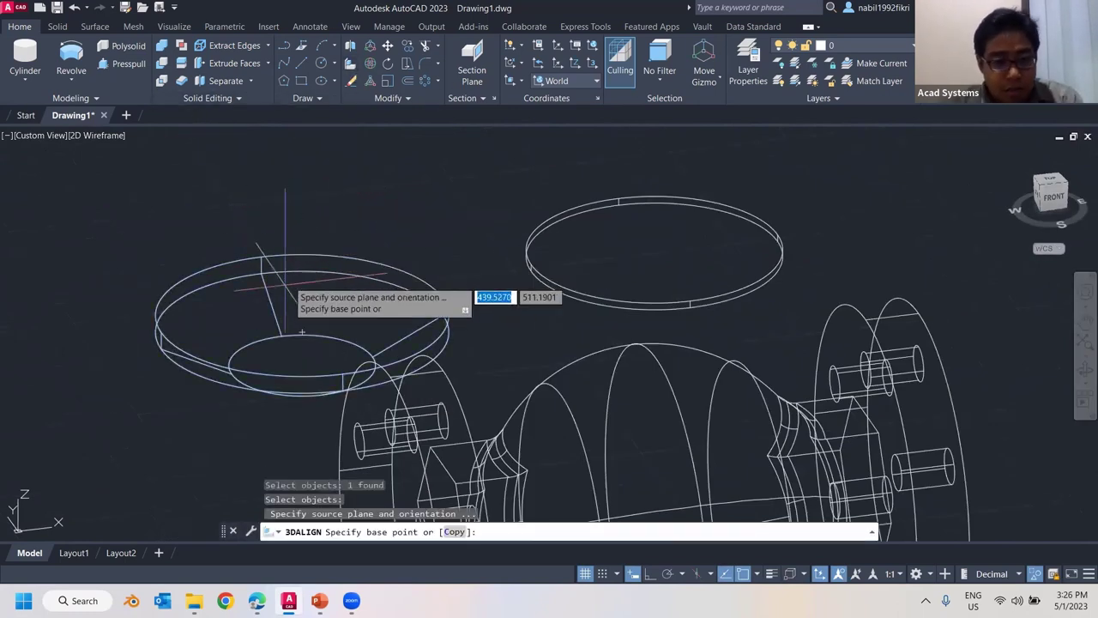
click(303, 316)
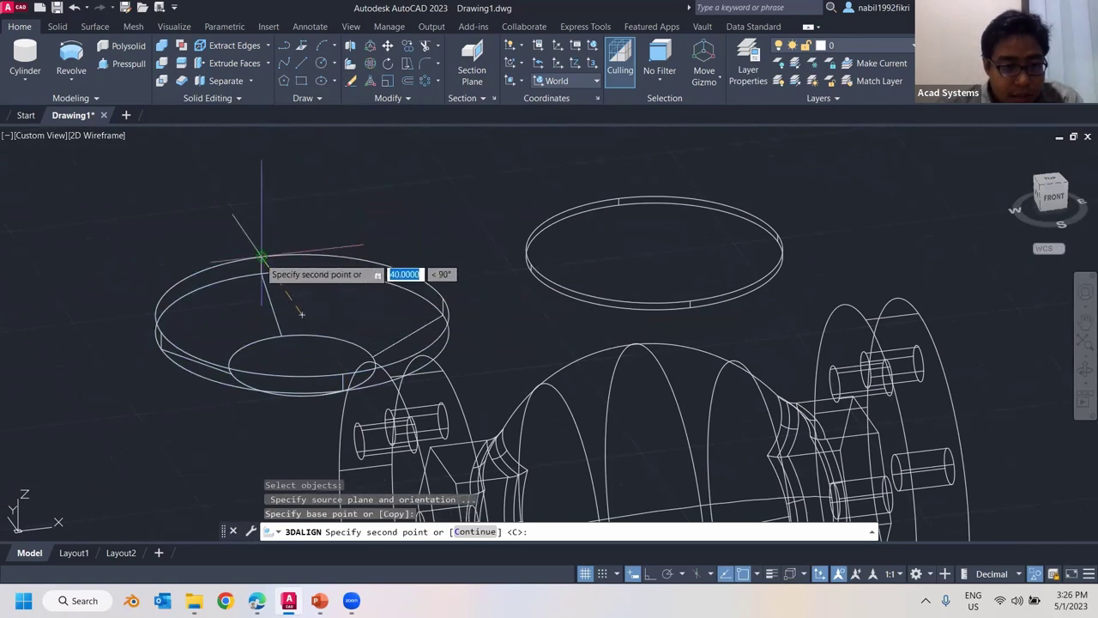
click(261, 258)
click(443, 298)
- Place the disc copy upside down on the thin raised cylinder, using the cylinder's centre, rear quadrant and opposite side quadrant as destinations
shift+right_click(478, 206)
click(529, 391)
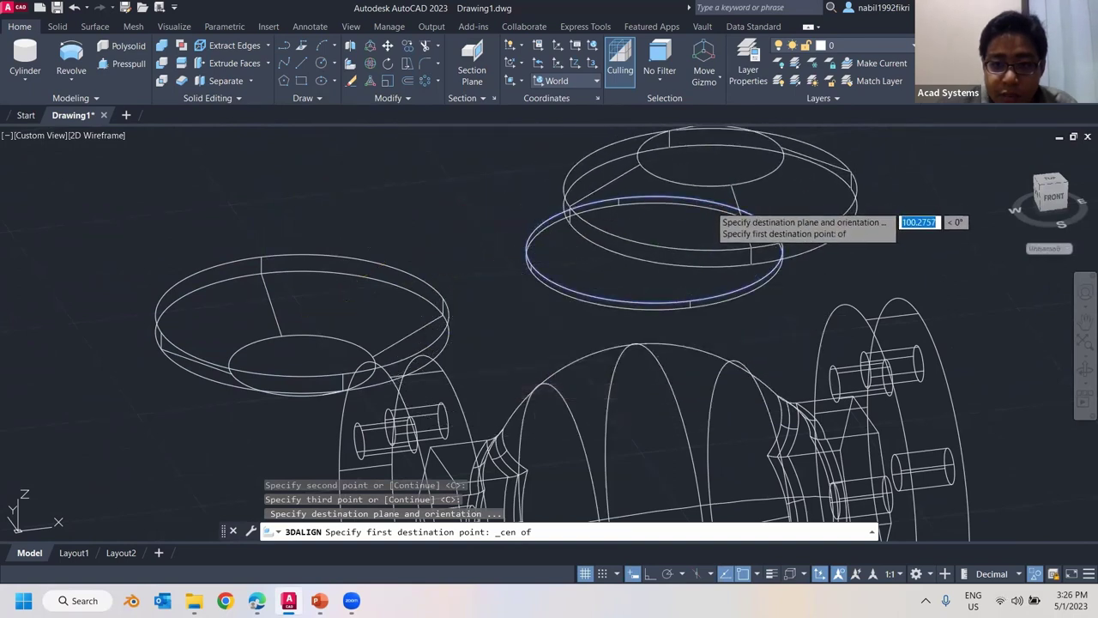
click(682, 206)
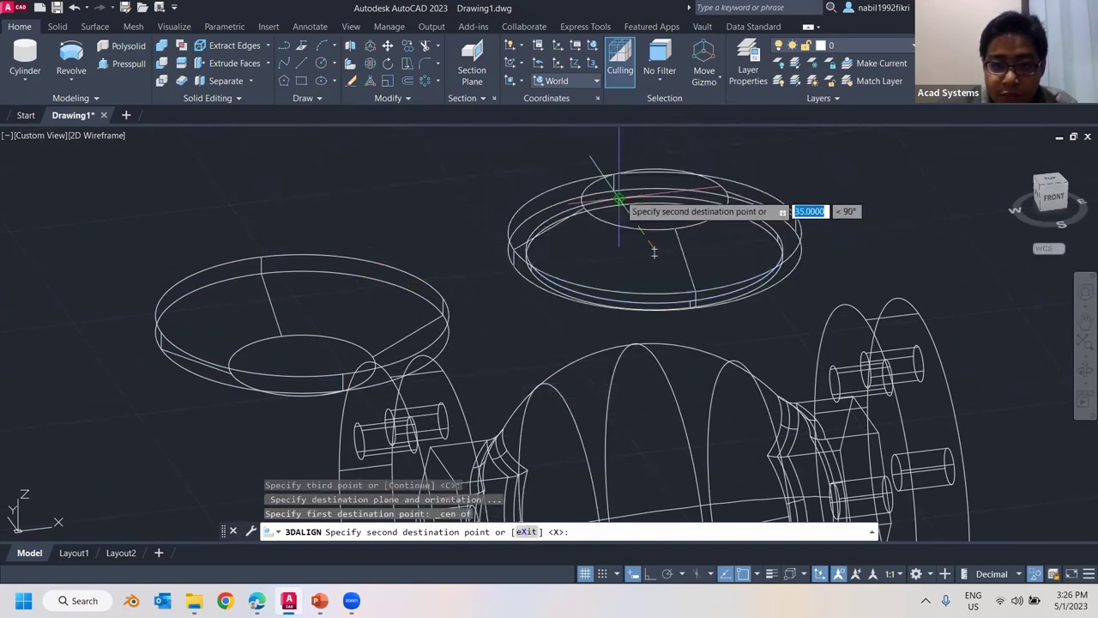
click(720, 206)
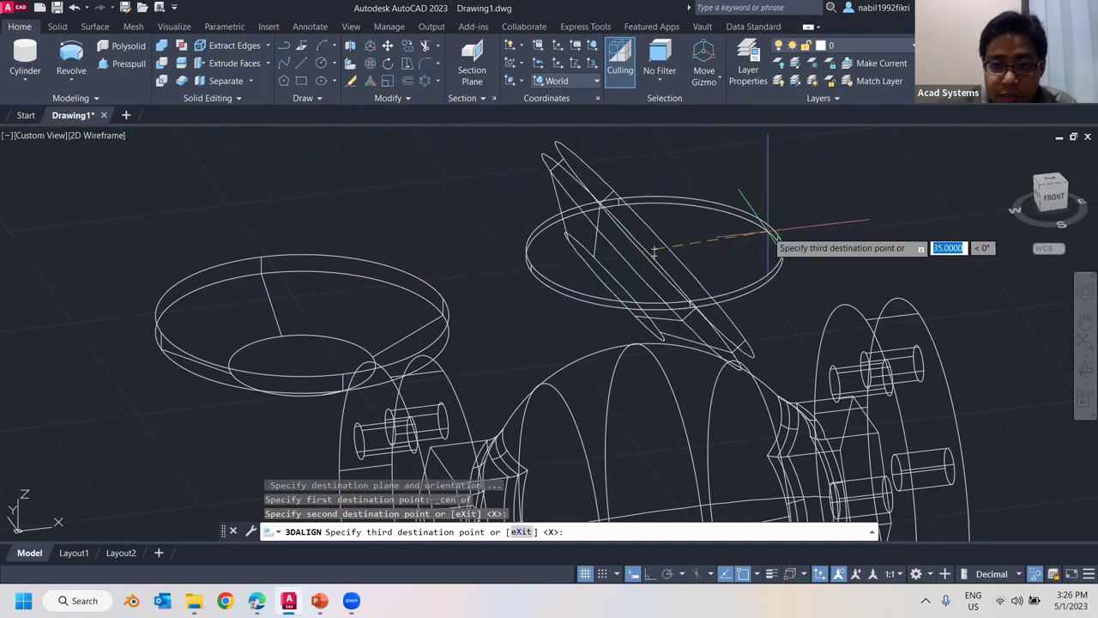
click(533, 262)
shift+middle_drag(437, 290, 345, 296)
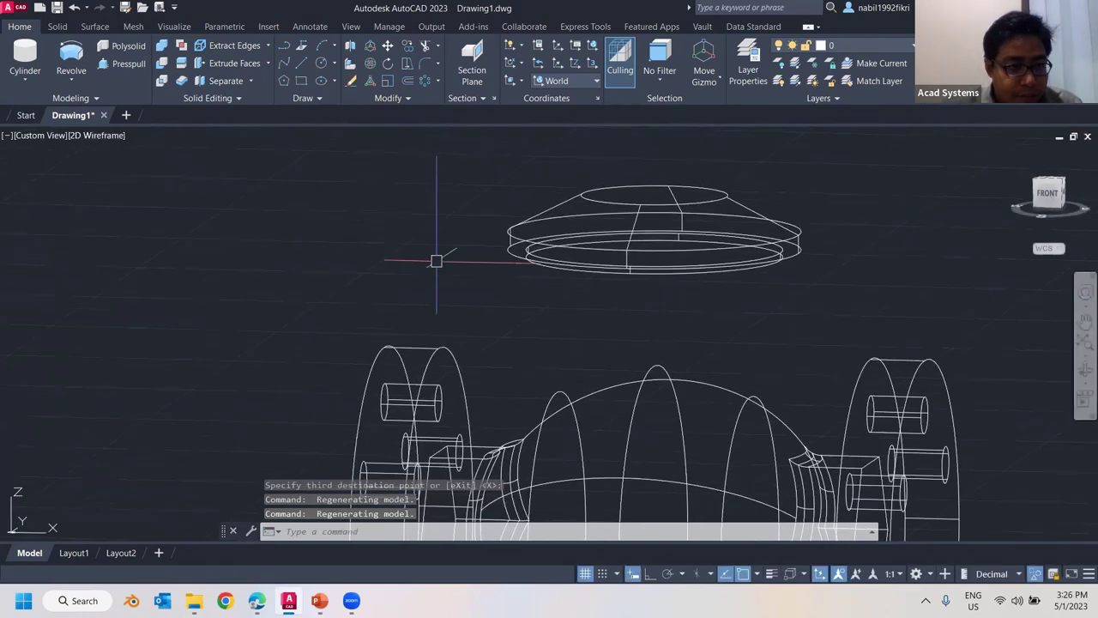
- Set the viewport's visual style to Shaded with edges
scroll(436, 258, down, 5)
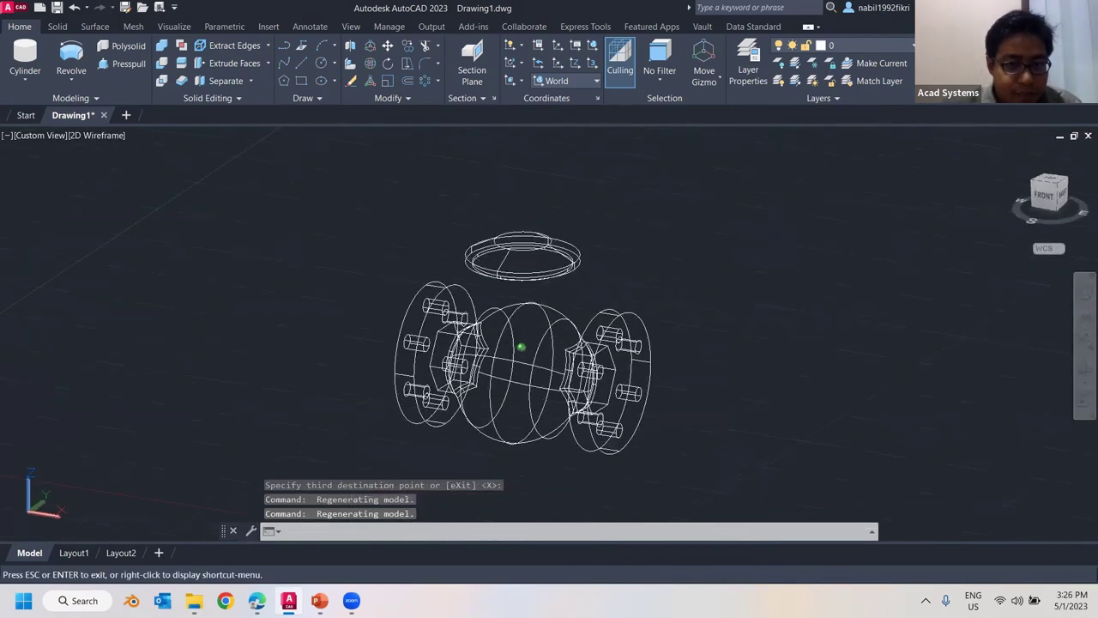
click(99, 134)
click(167, 246)
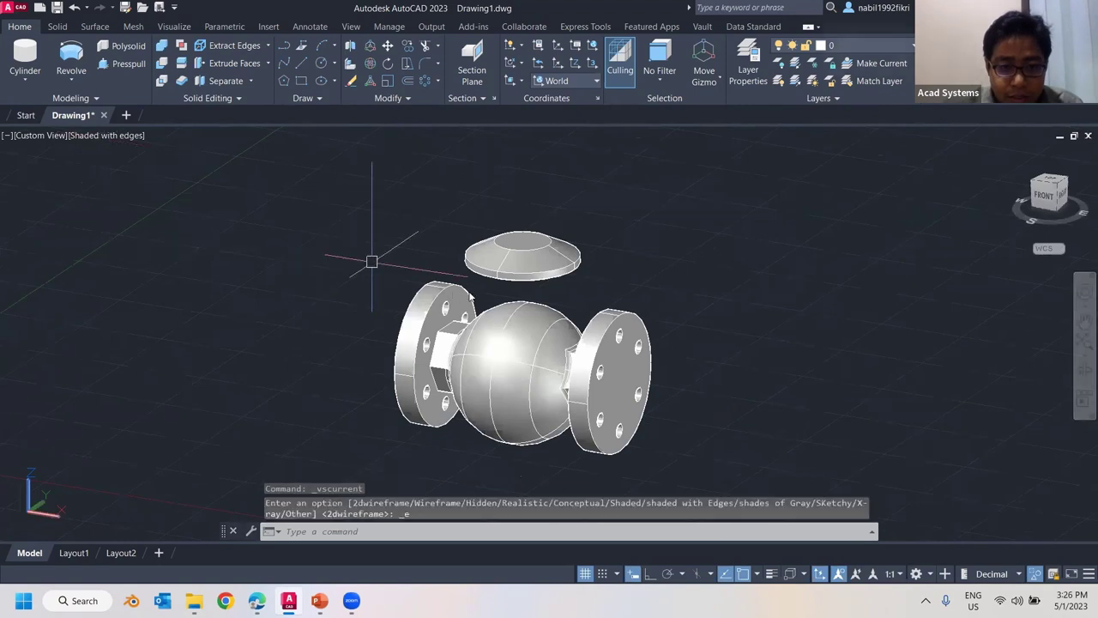
- End the object isolation to bring back the hidden bonnet parts and clear the selection
right_click(336, 221)
mouse_move(441, 284)
click(581, 319)
shift+middle_drag(515, 336, 534, 283)
key(Escape)
key(Escape)
- Union the flanged valve body, the neck and the lower bonnet disc into one solid
click(161, 50)
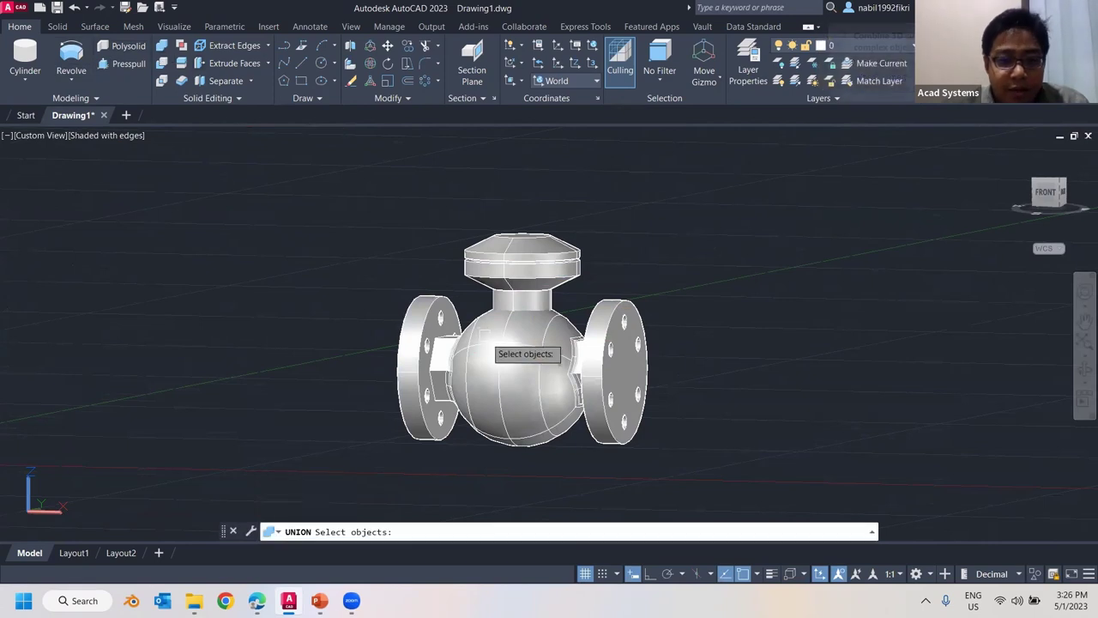
click(504, 330)
click(519, 302)
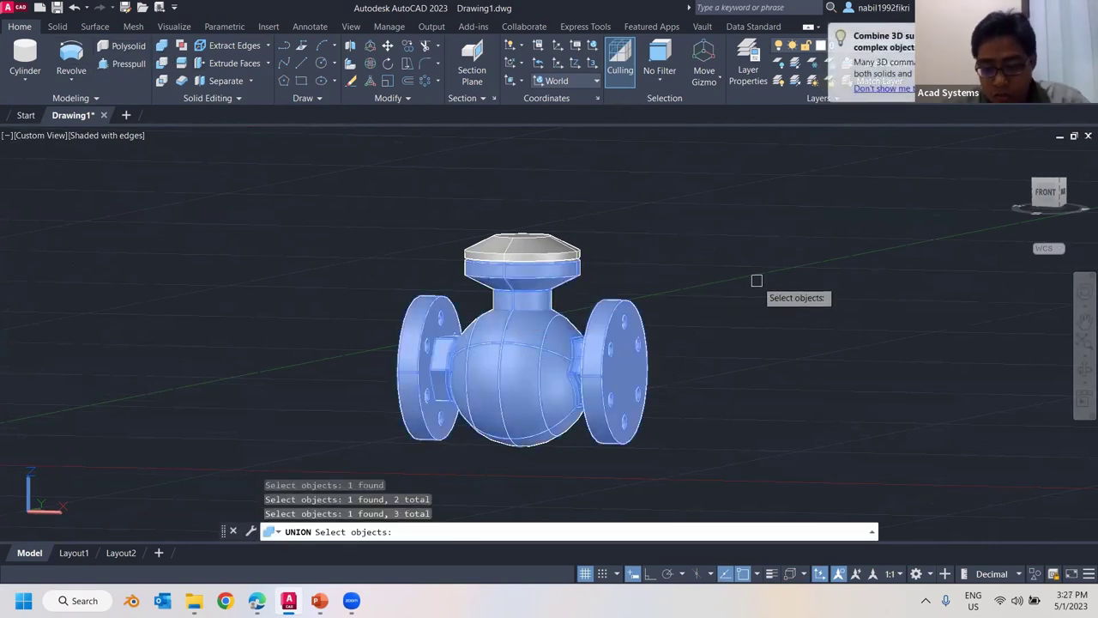
key(Return)
- Inspect the bonnet on the valve, then check the dimensions of the part above it on the PowerPoint reference drawing
shift+middle_drag(496, 266, 582, 287)
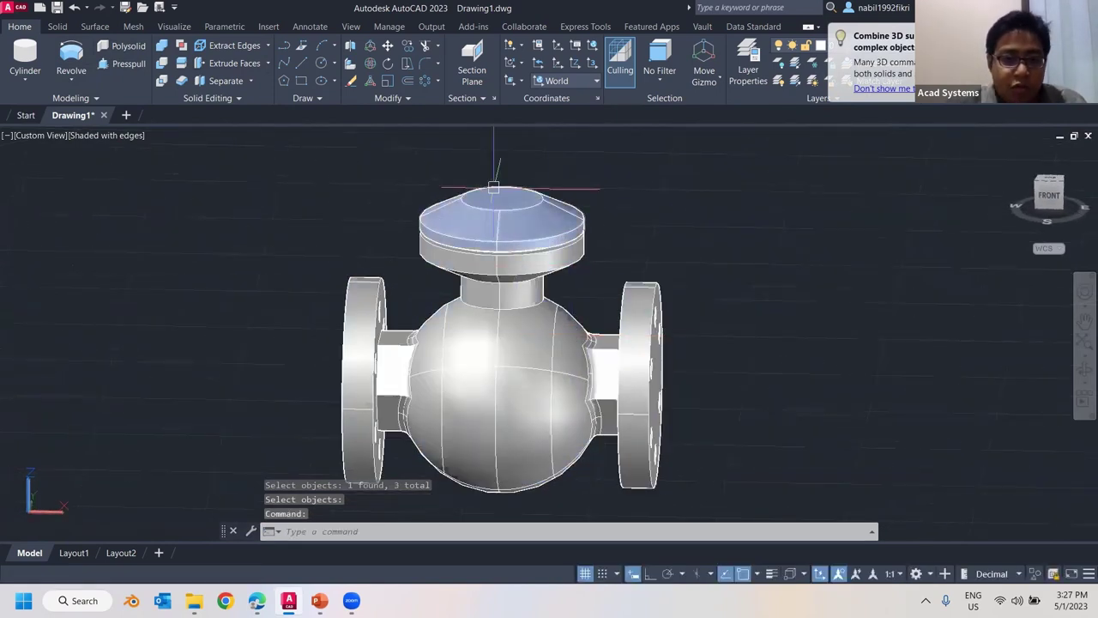
shift+middle_drag(500, 212, 501, 225)
shift+middle_drag(556, 190, 479, 236)
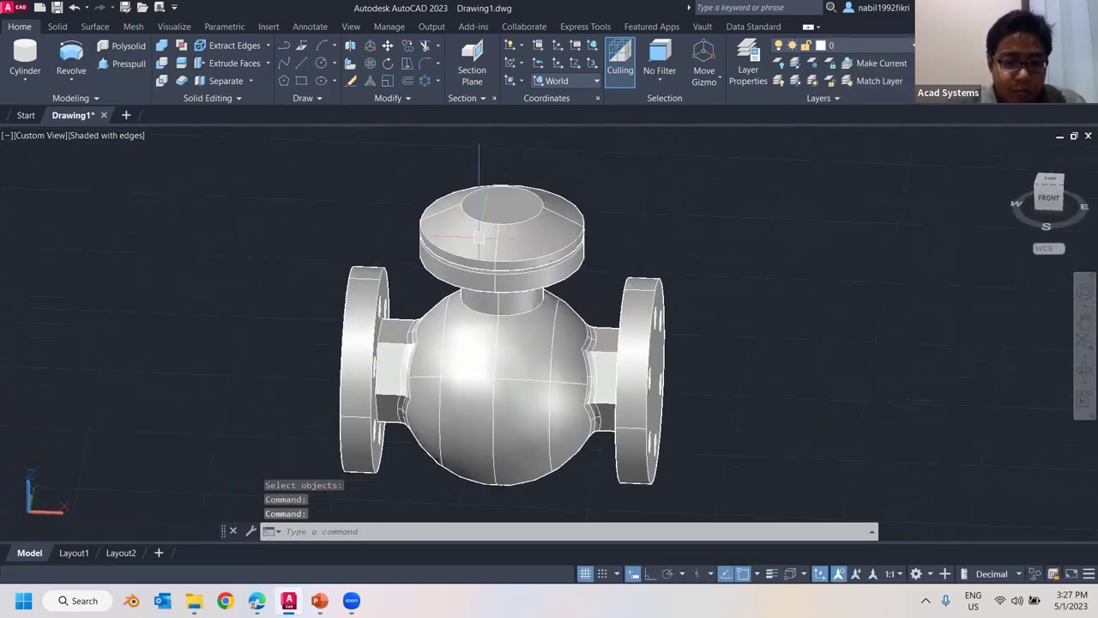
click(319, 601)
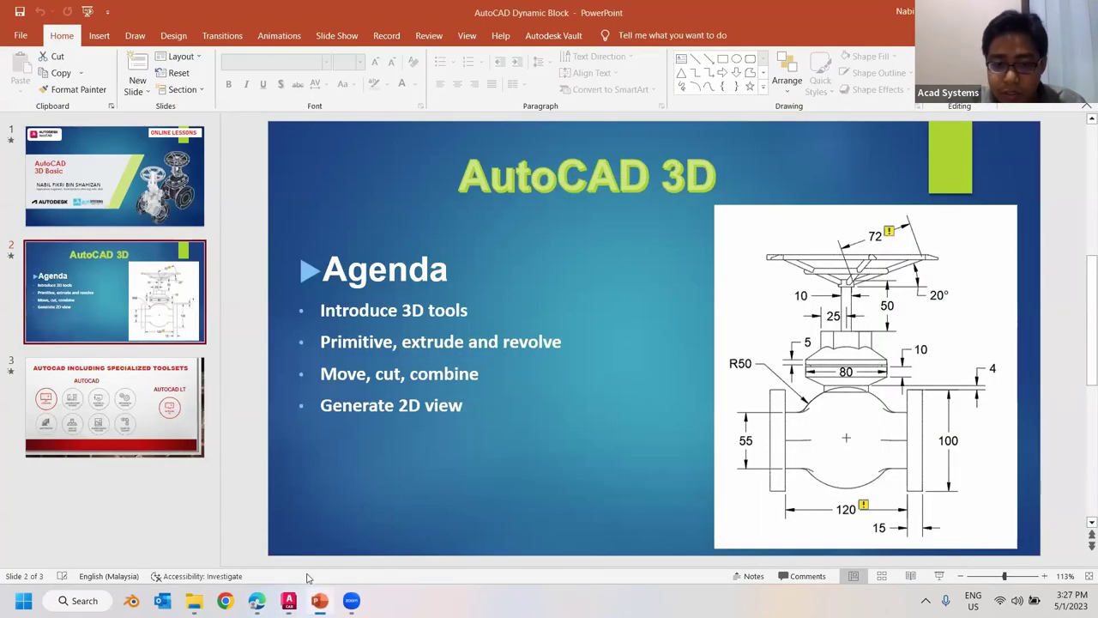
click(1021, 12)
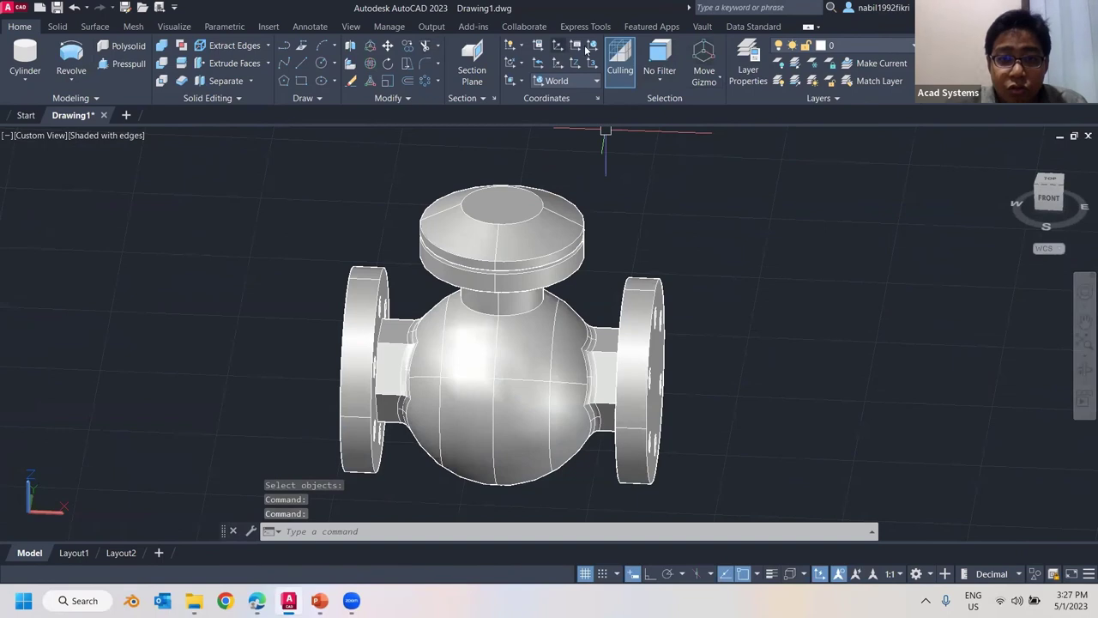
- Align the UCS to the flat top face of the flipped disc and switch to the top view
click(521, 82)
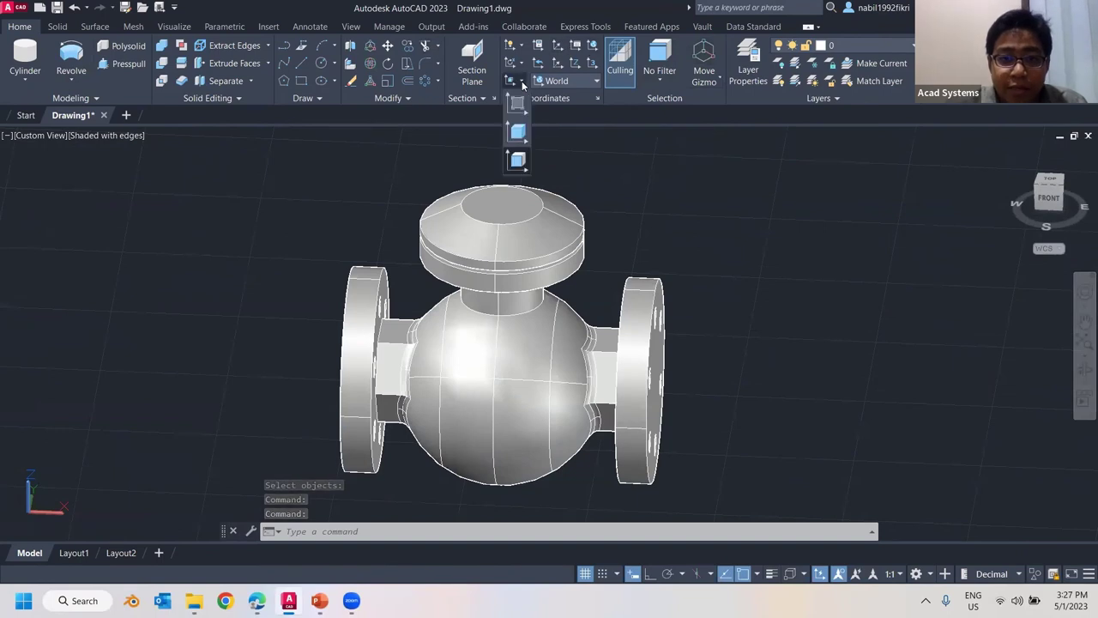
click(520, 163)
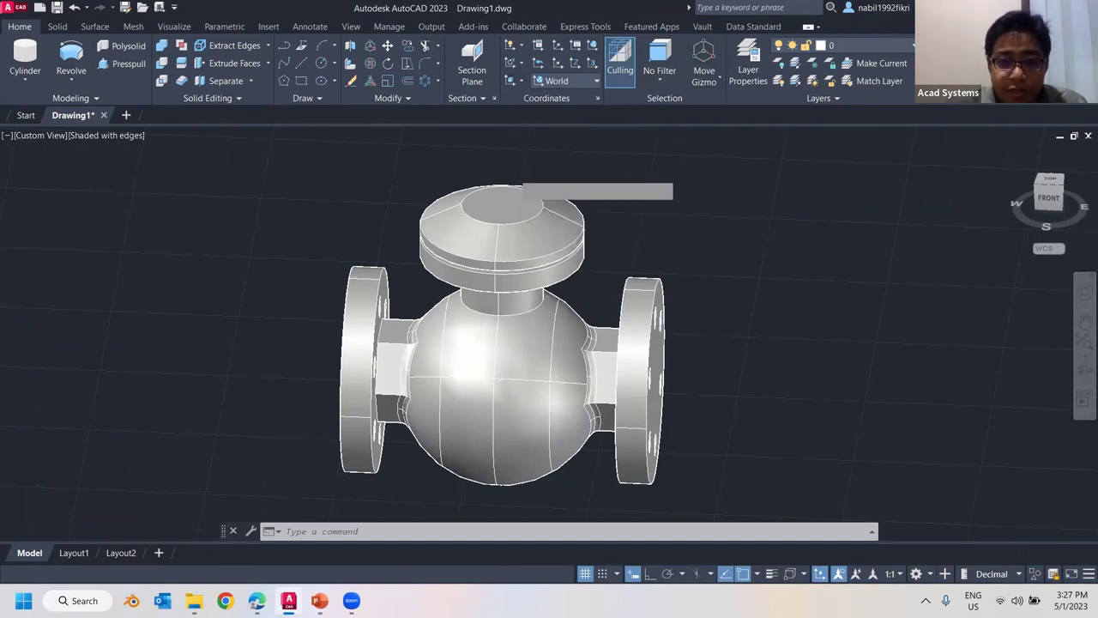
click(502, 210)
click(538, 241)
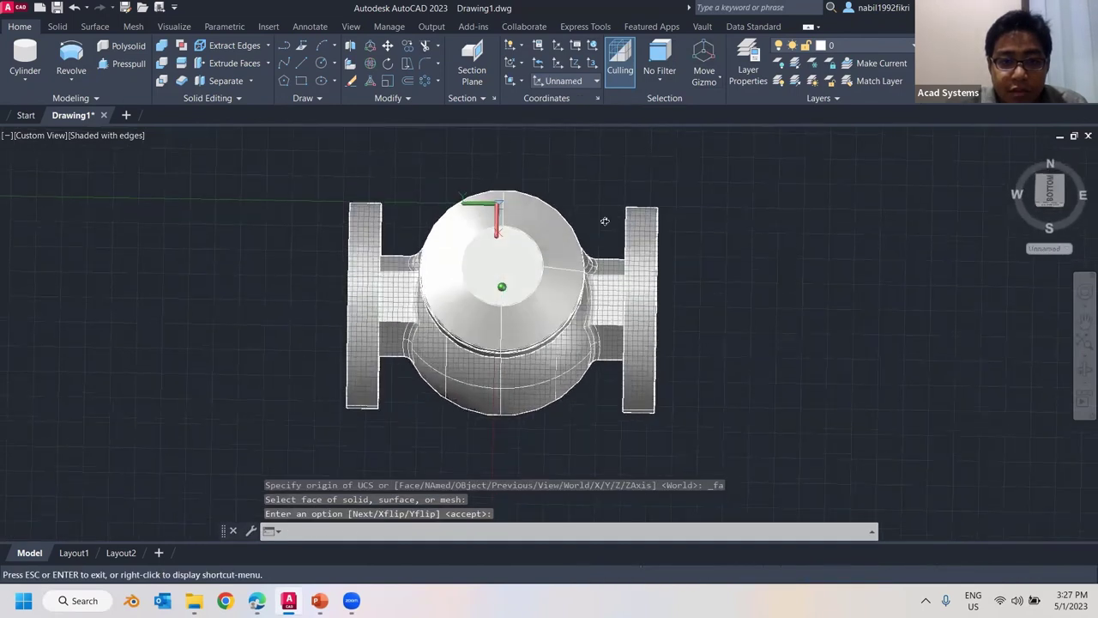
shift+middle_drag(509, 83, 498, 166)
shift+middle_drag(565, 355, 1039, 195)
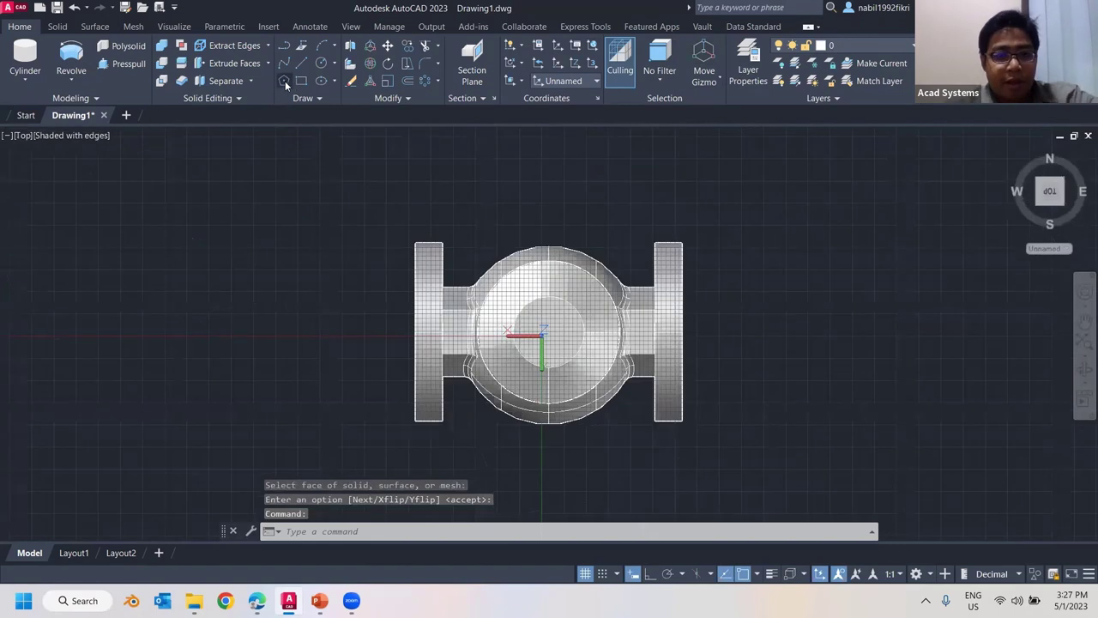
- Draw a six-sided polygon centred on the bonnet disc's flat top face, inscribed in a circle of radius 10
click(284, 80)
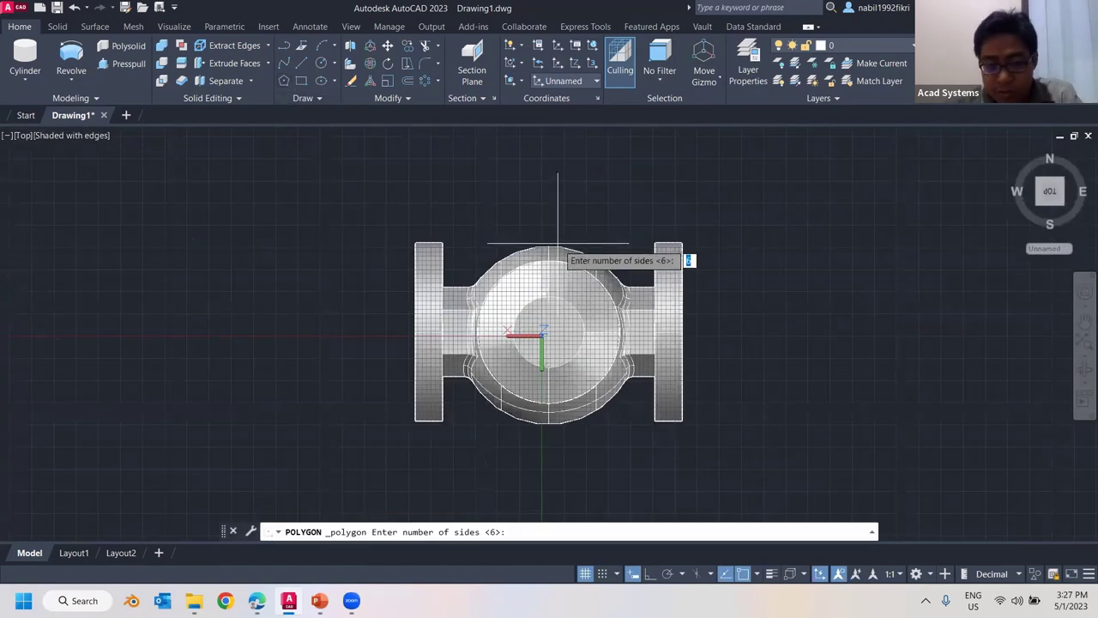
key(Return)
scroll(544, 340, up, 2)
scroll(545, 341, up, 2)
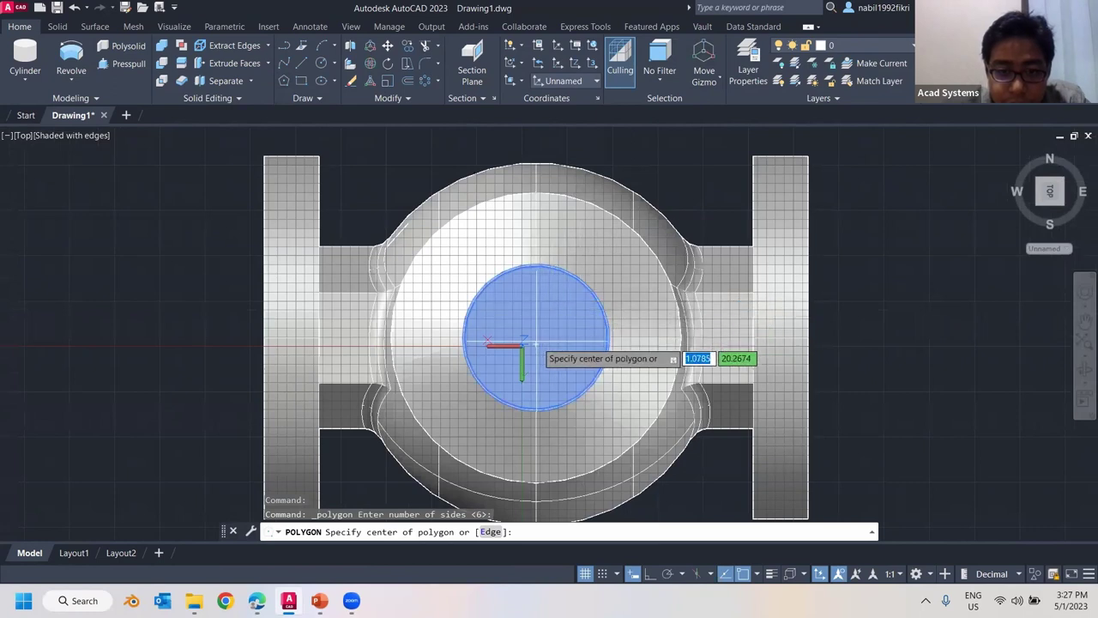
shift+right_click(566, 314)
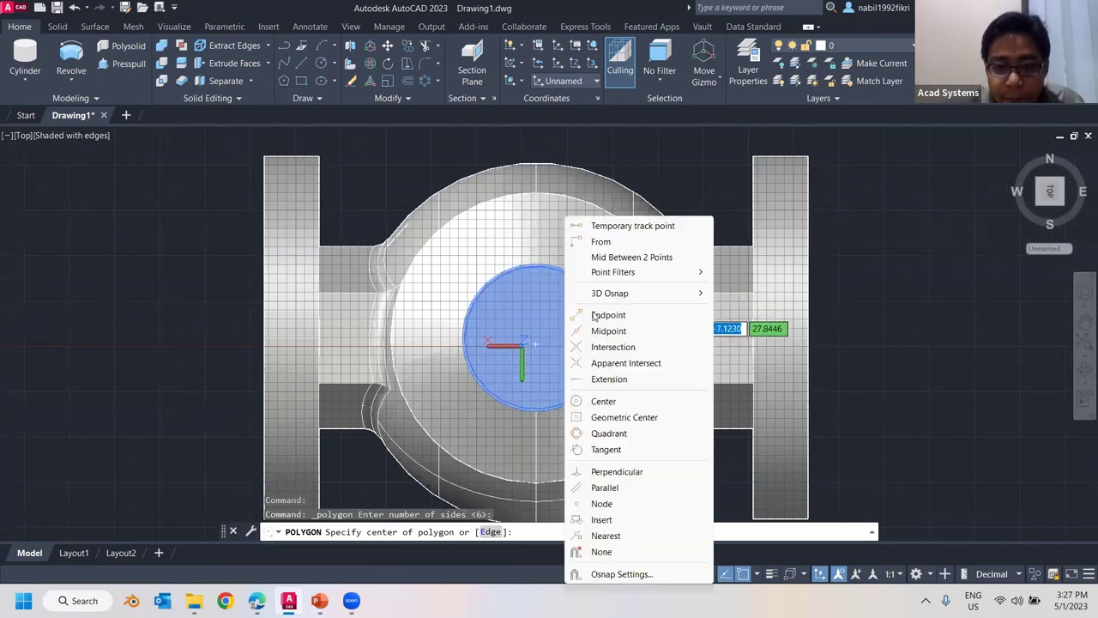
click(623, 402)
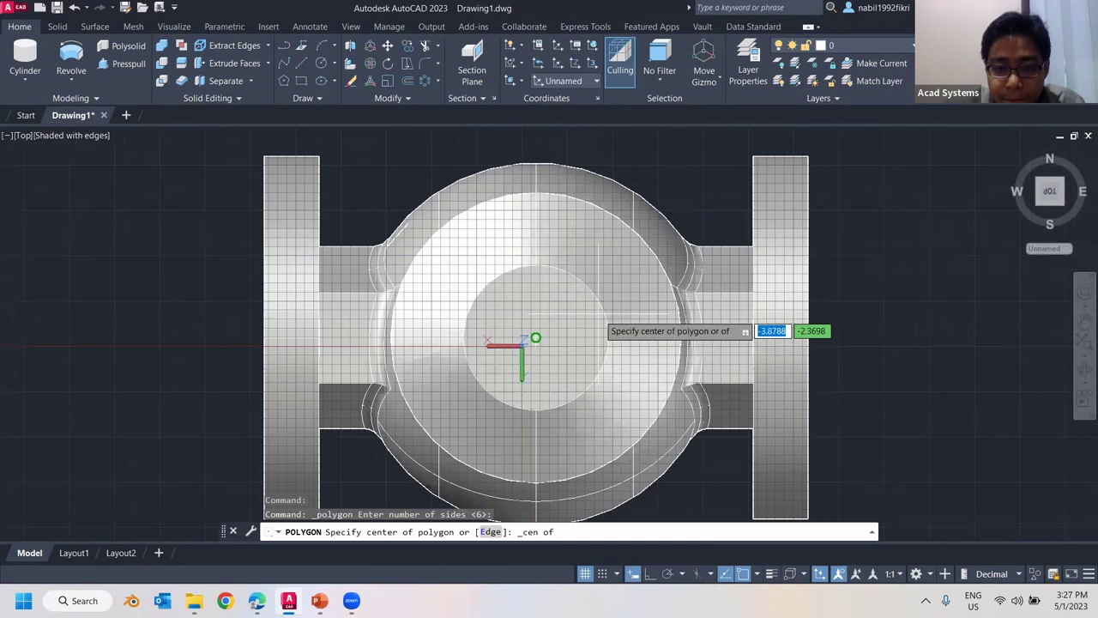
click(537, 339)
click(647, 350)
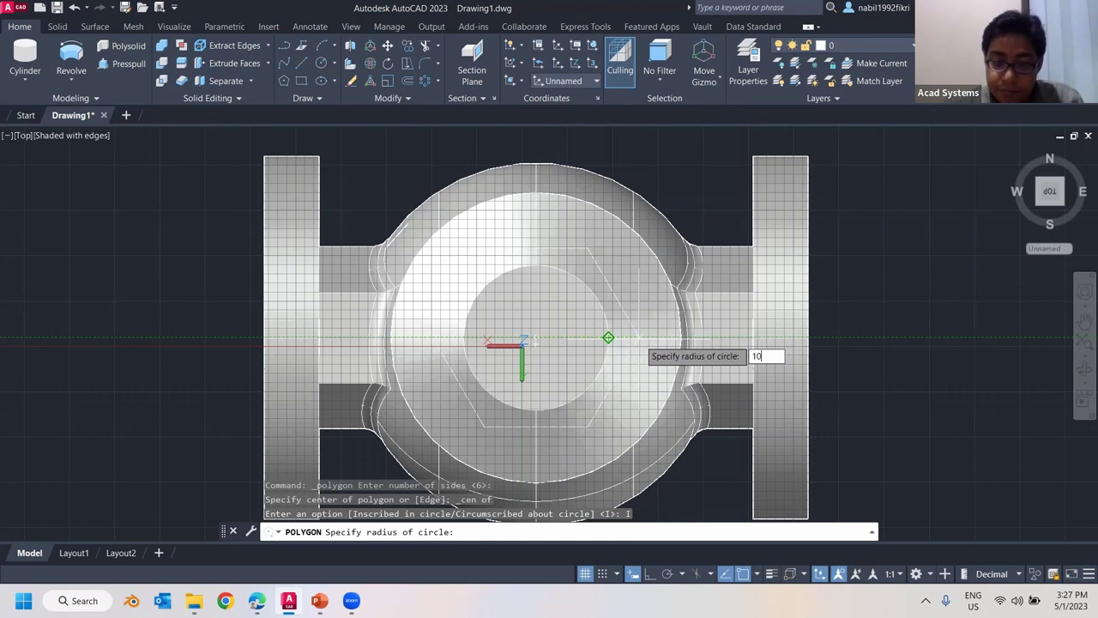
text(10)
key(Return)
click(562, 308)
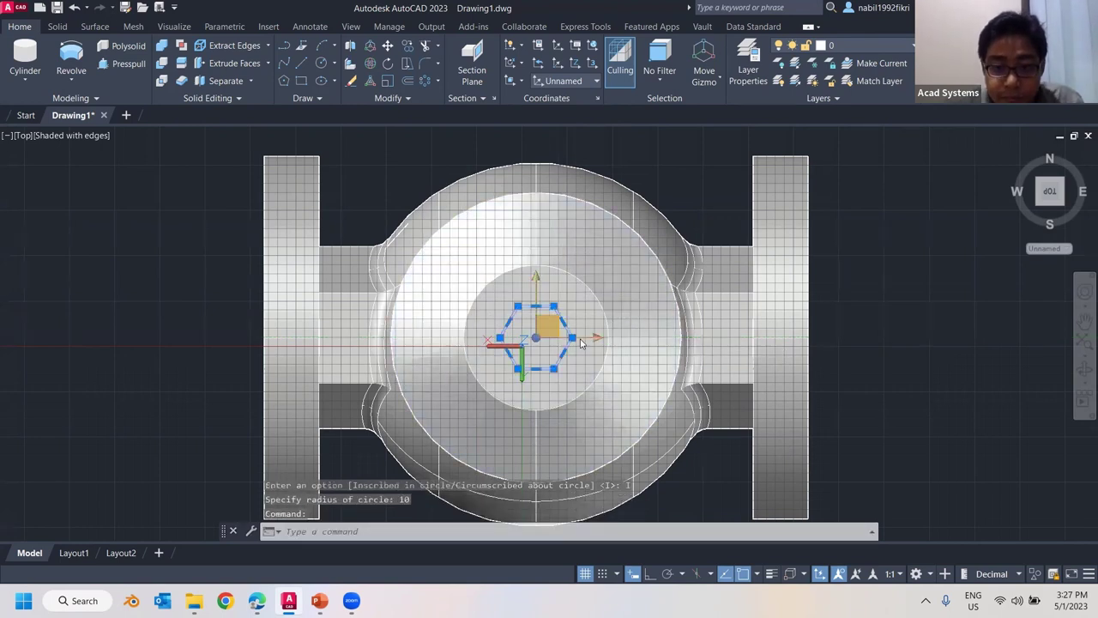
click(572, 337)
key(Escape)
key(Escape)
key(Escape)
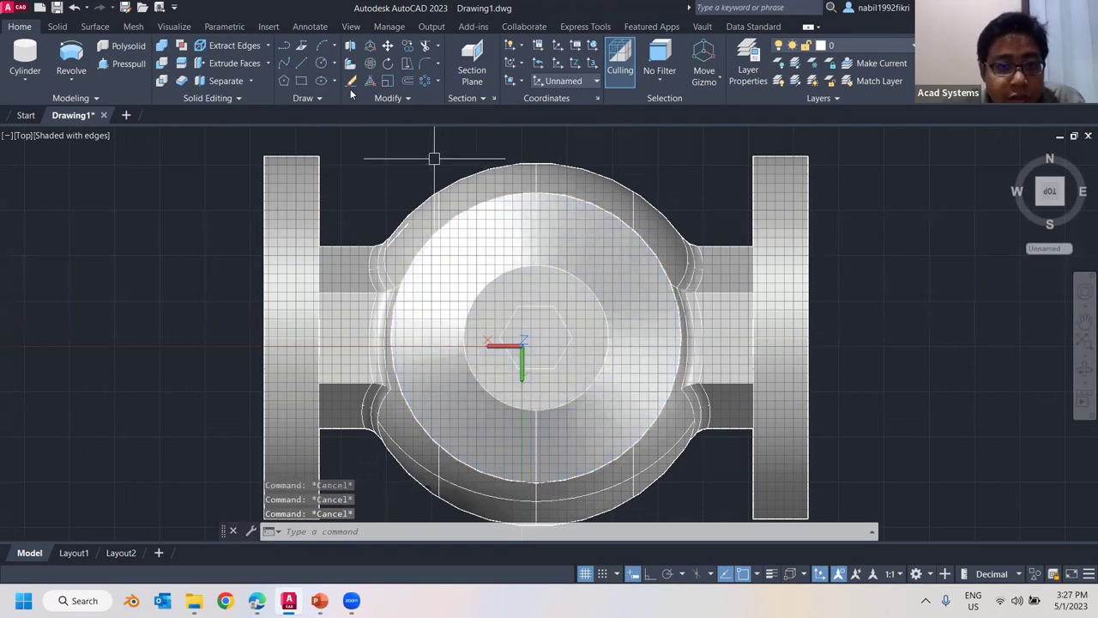
- Scale the hexagon by a factor of 3 about its centre
click(408, 66)
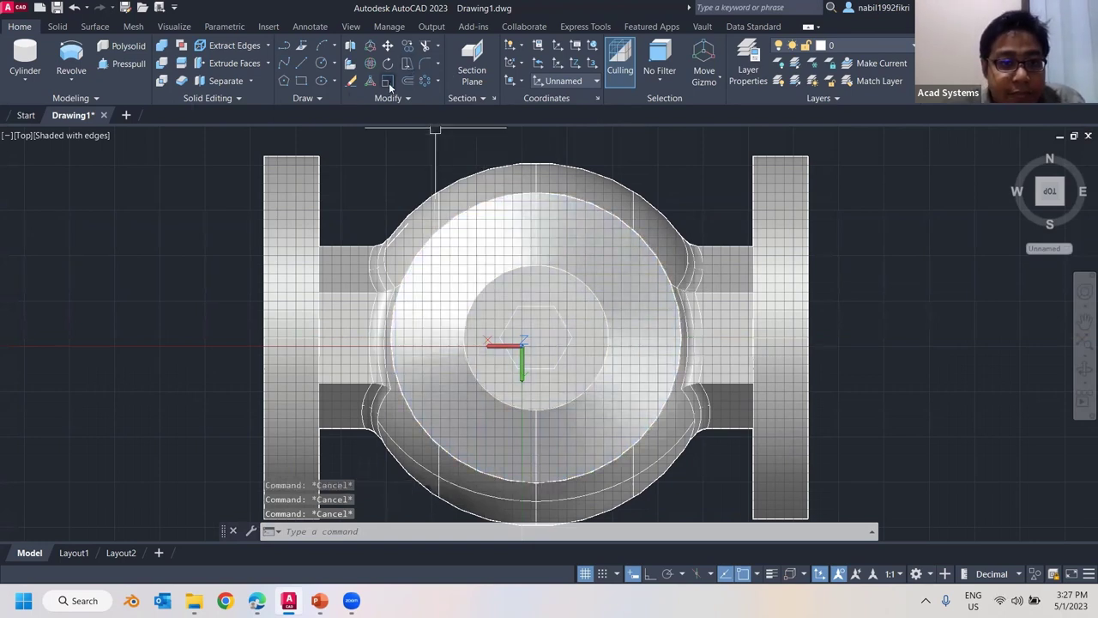
click(544, 307)
key(Return)
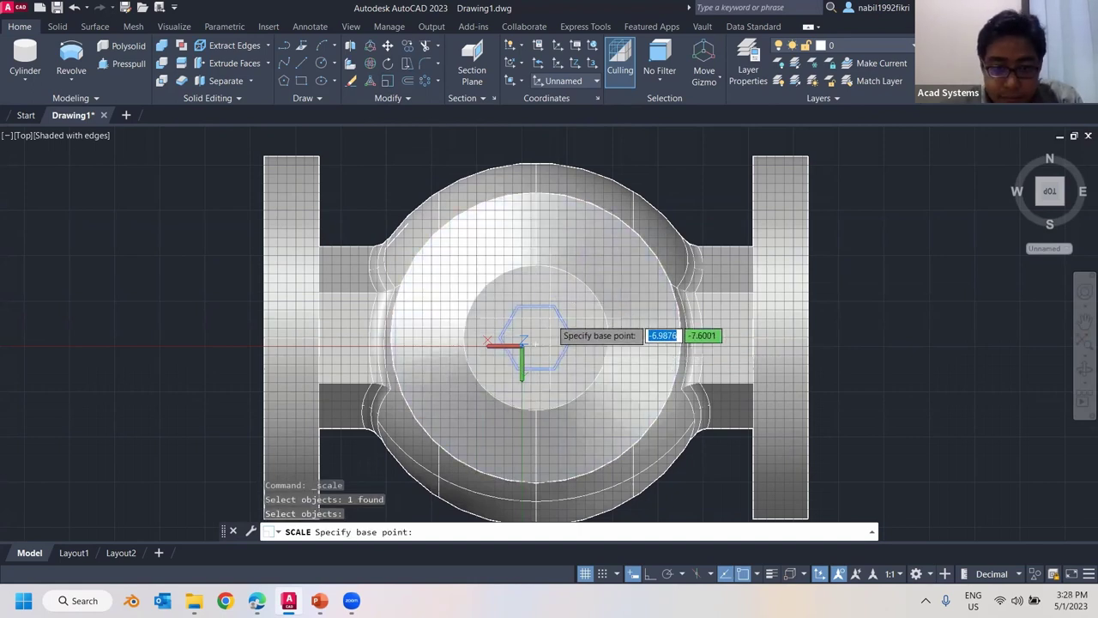
click(536, 338)
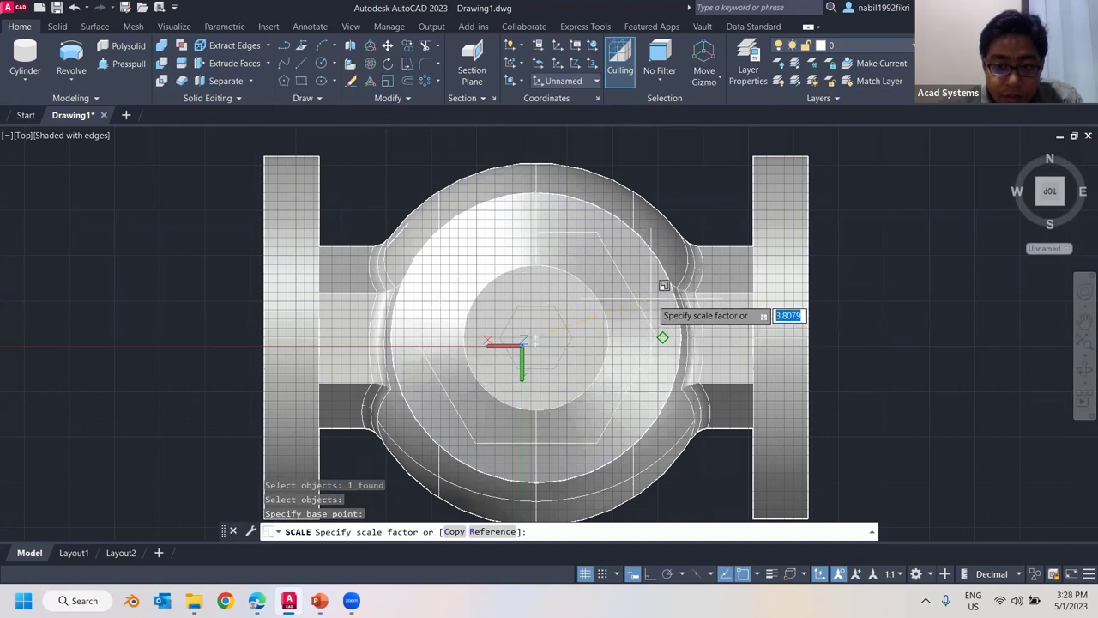
text(3)
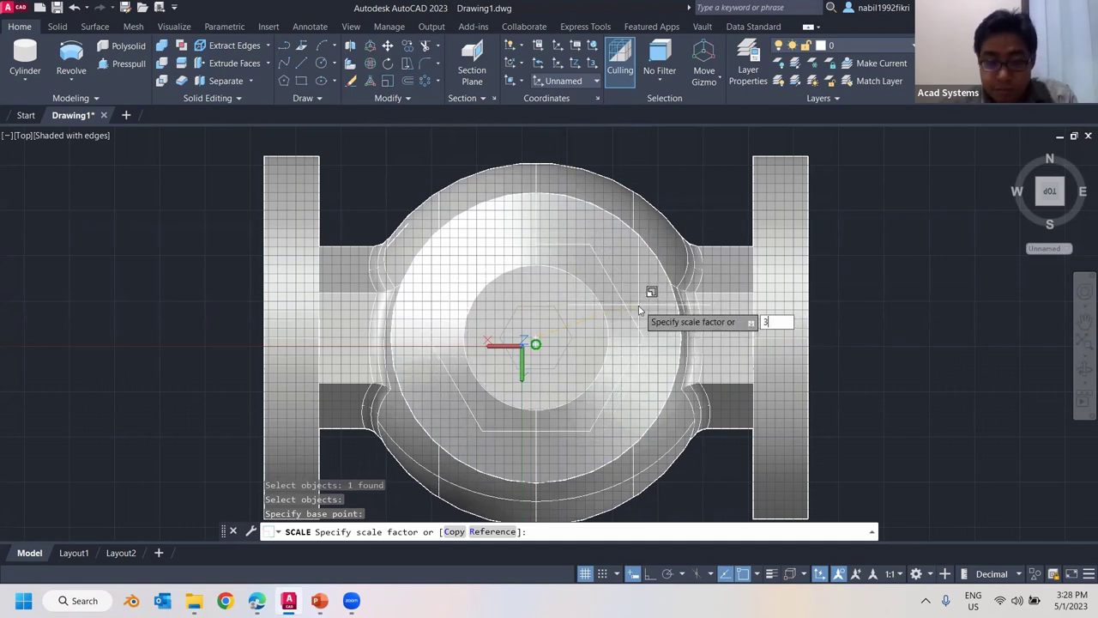
key(Return)
- Extrude the hexagon downward into the upper bonnet disc as a solid
shift+middle_drag(685, 173, 73, 53)
middle_drag(626, 175, 515, 280)
scroll(492, 243, up, 3)
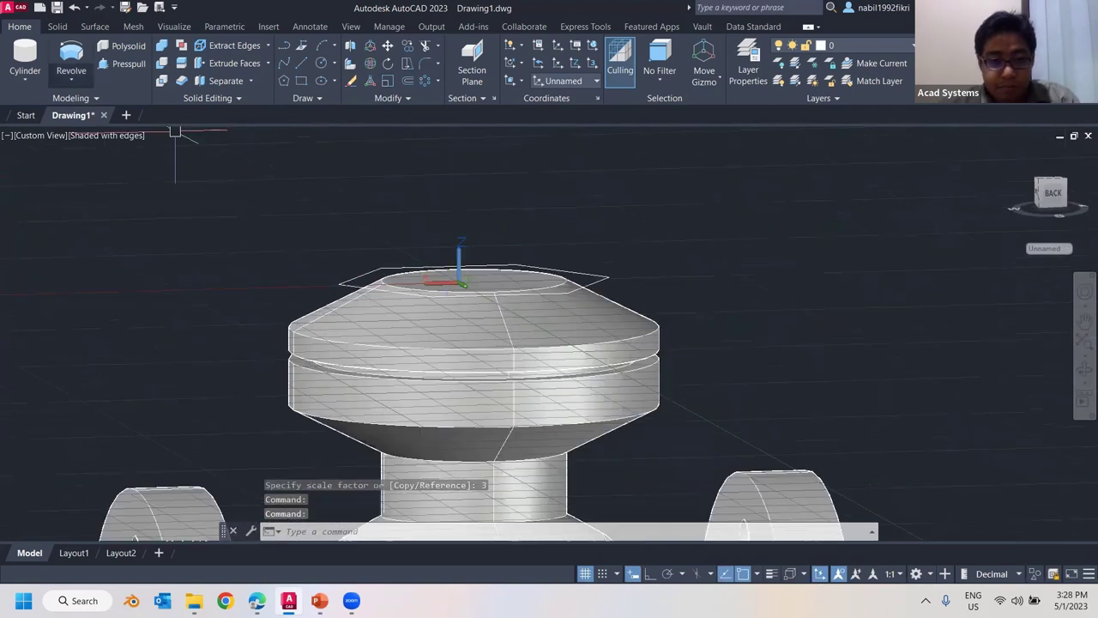
key(Escape)
key(Escape)
click(72, 79)
click(71, 115)
click(345, 284)
key(Return)
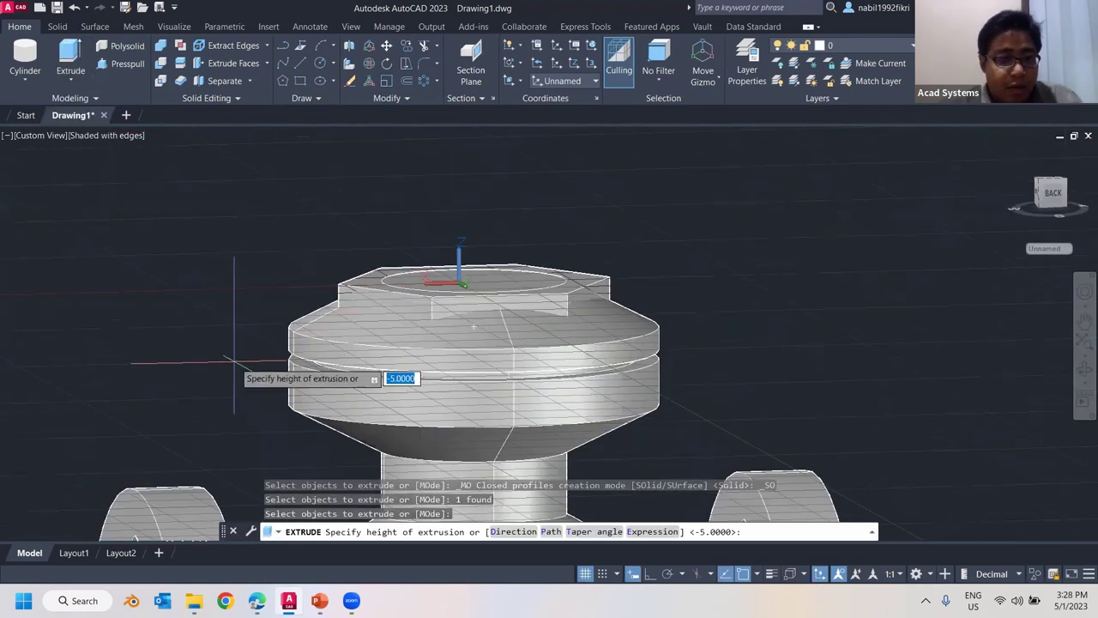
key(Escape)
key(Escape)
key(Escape)
click(120, 63)
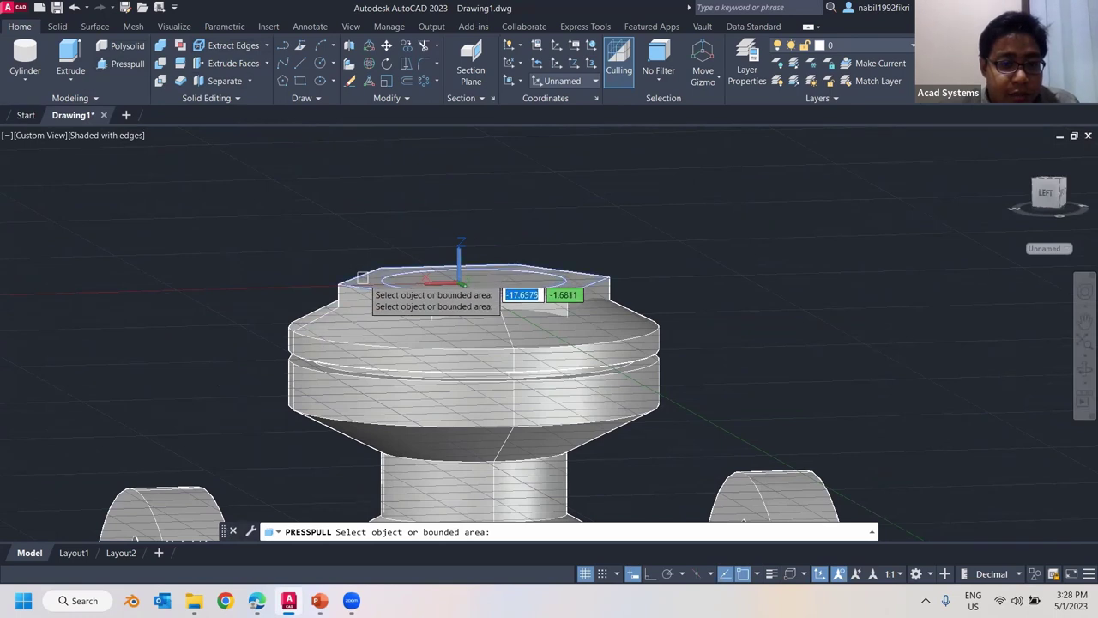
shift+middle_drag(561, 243, 588, 296)
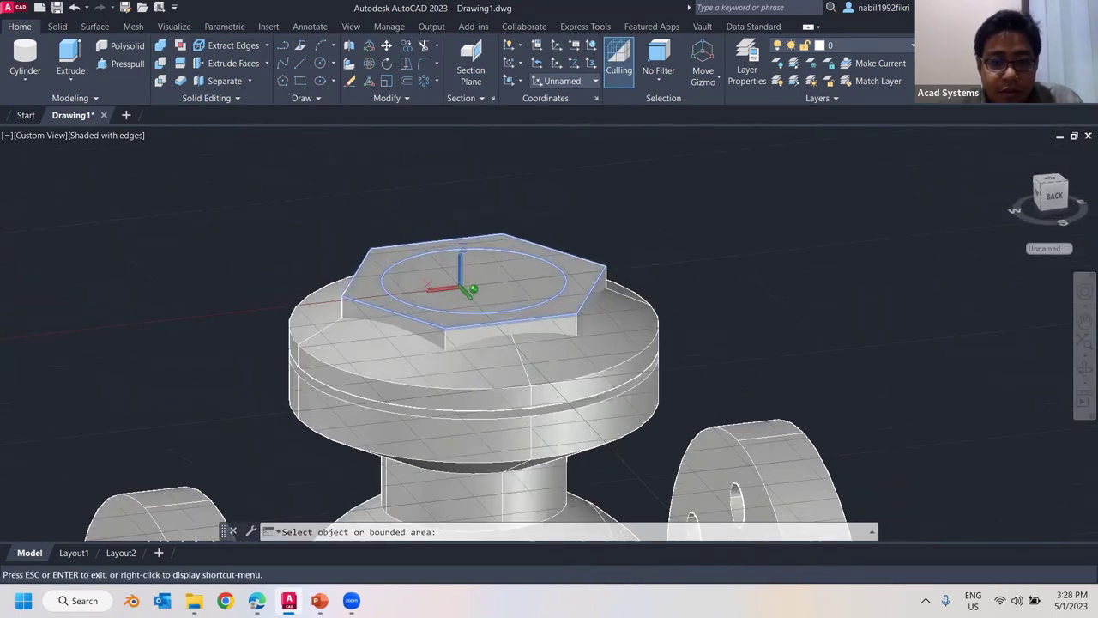
key(Escape)
key(Escape)
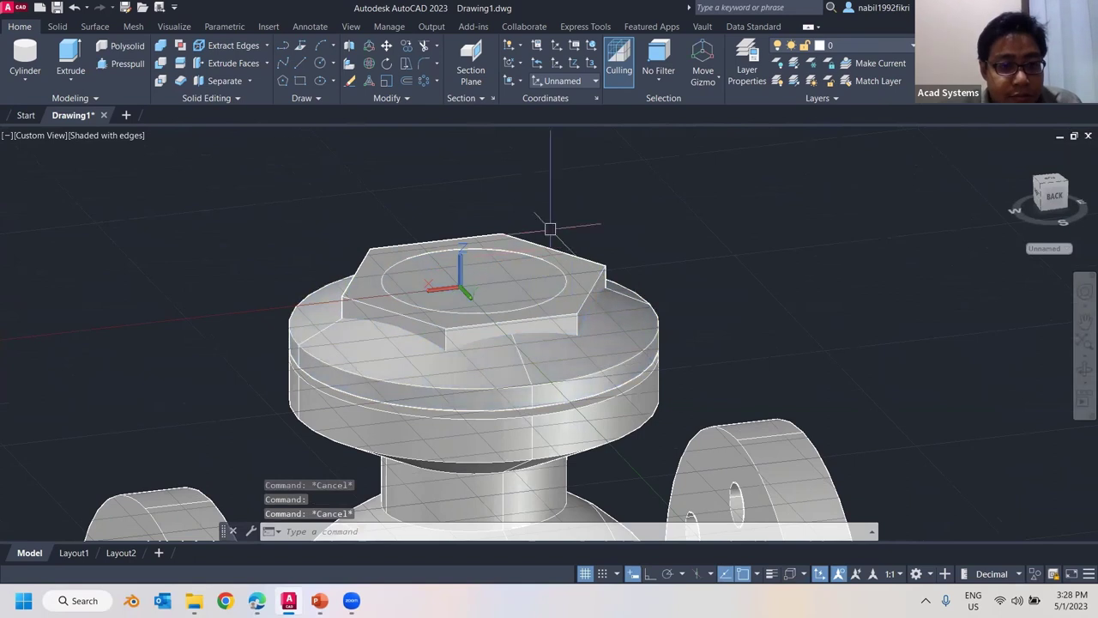
click(355, 272)
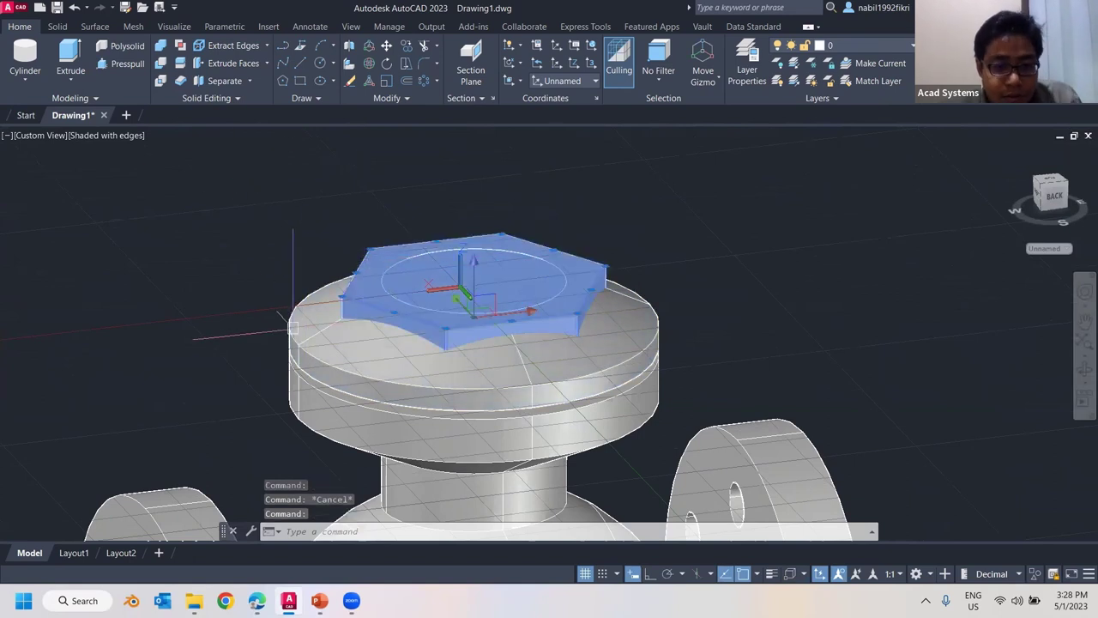
key(Escape)
- Hide the upper bonnet disc so the hexagonal solid is fully exposed
click(348, 346)
right_click(232, 343)
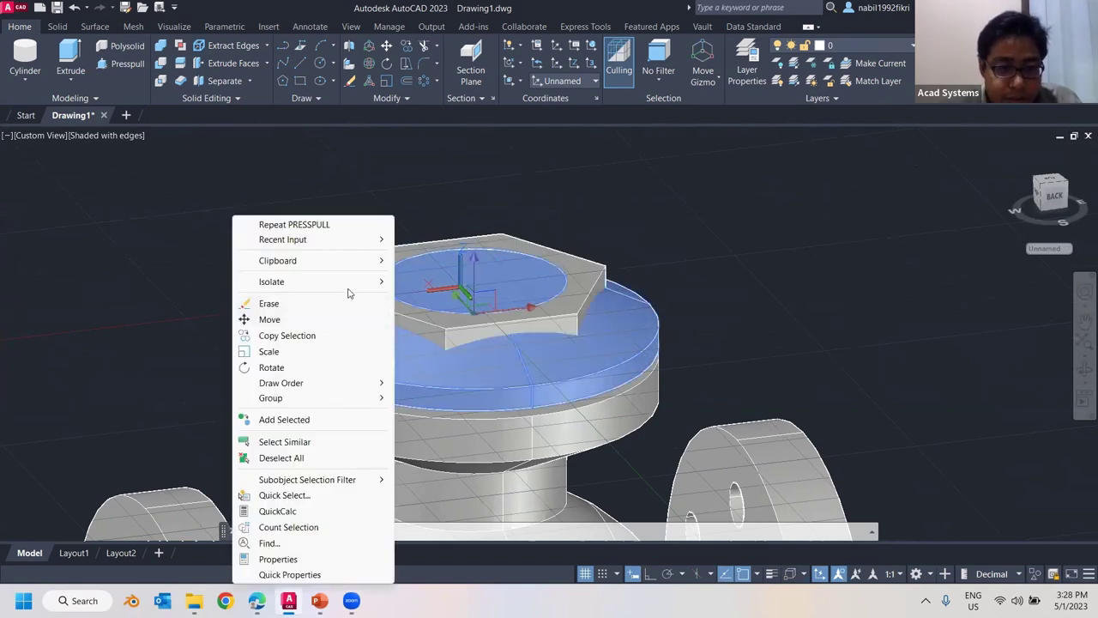
mouse_move(360, 285)
click(443, 297)
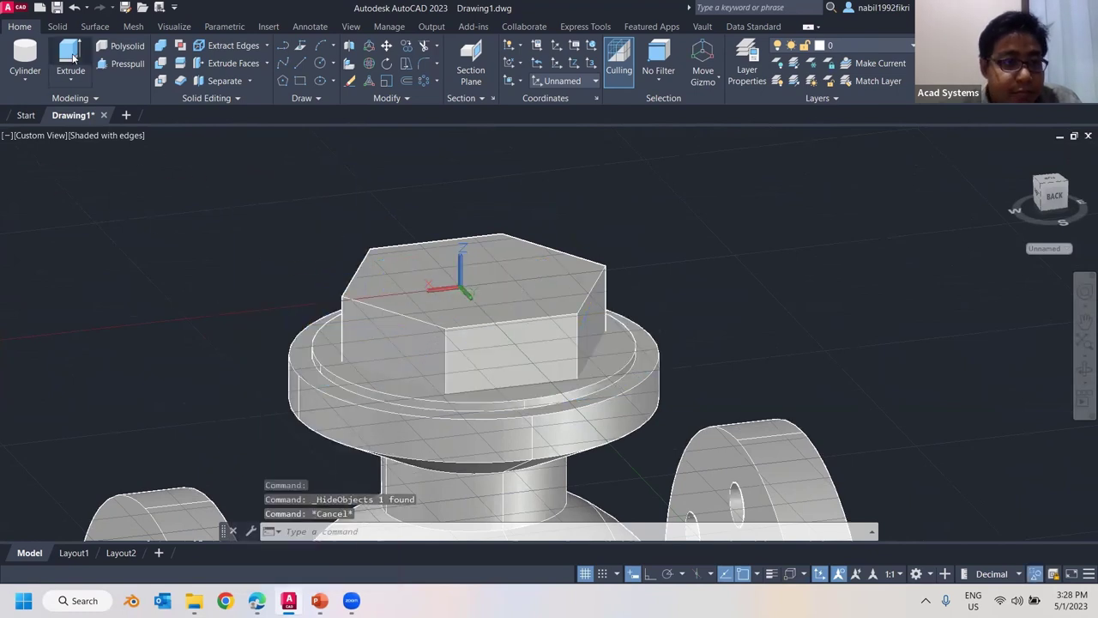
- Presspull the top face of the hexagonal solid upward by 10
click(80, 77)
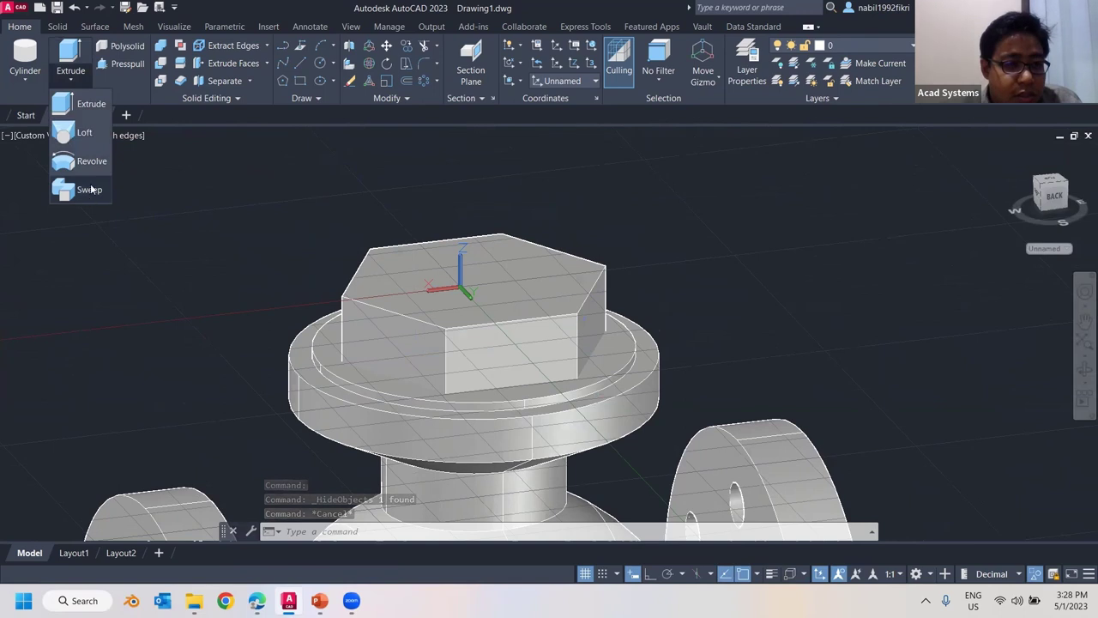
click(128, 64)
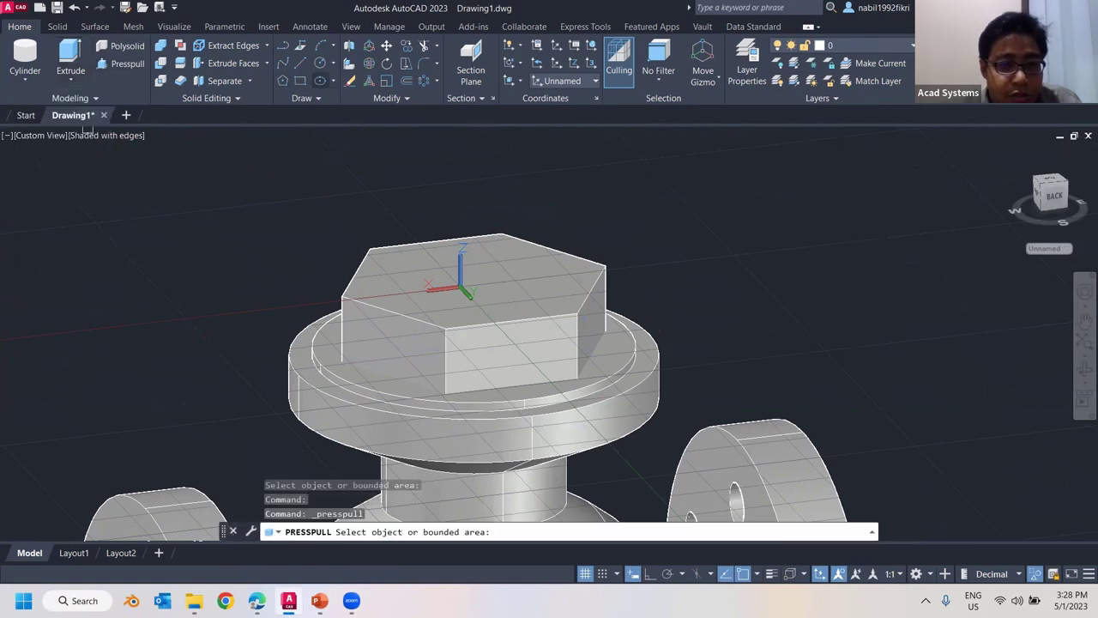
click(392, 258)
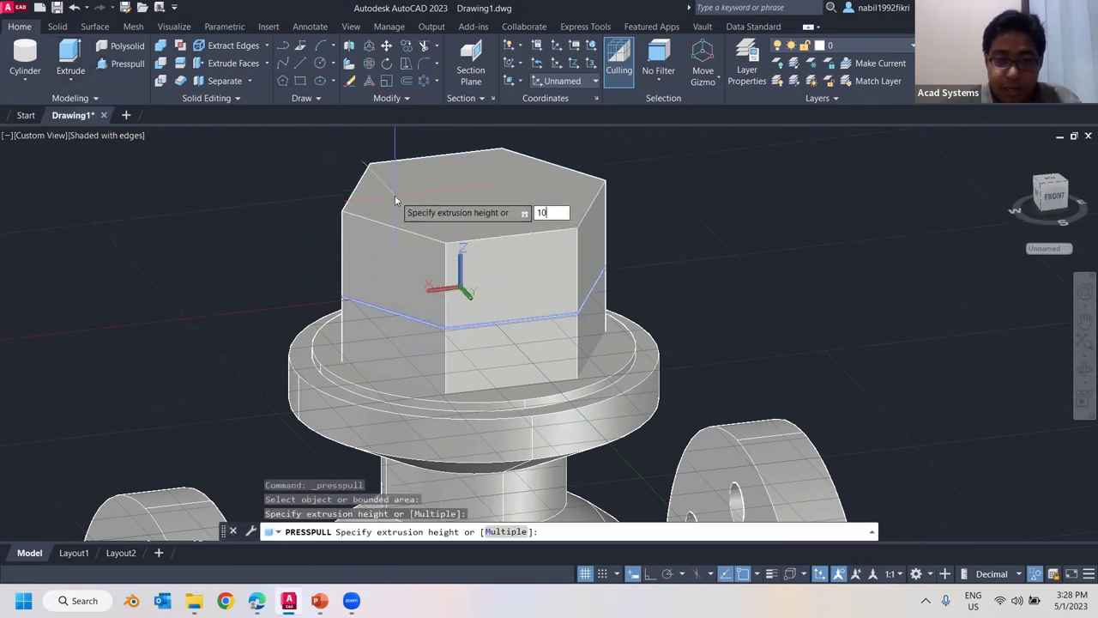
click(395, 194)
key(Escape)
- End the object isolation to bring back the hidden upper bonnet disc
right_click(264, 211)
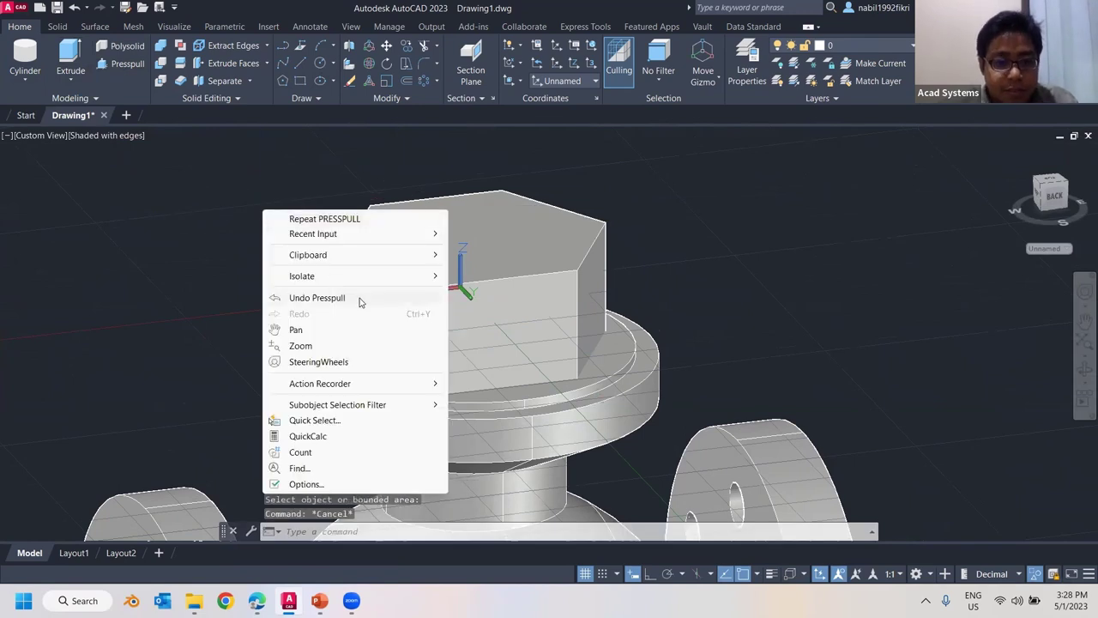
mouse_move(434, 274)
click(524, 309)
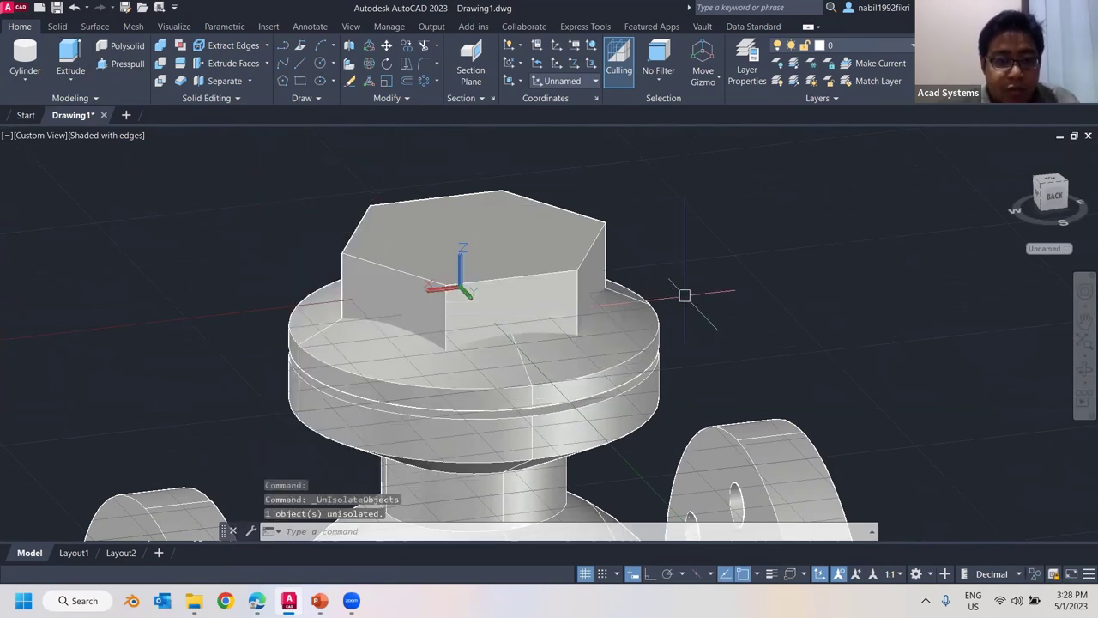
- Union the hexagonal solid with the upper bonnet disc
click(549, 334)
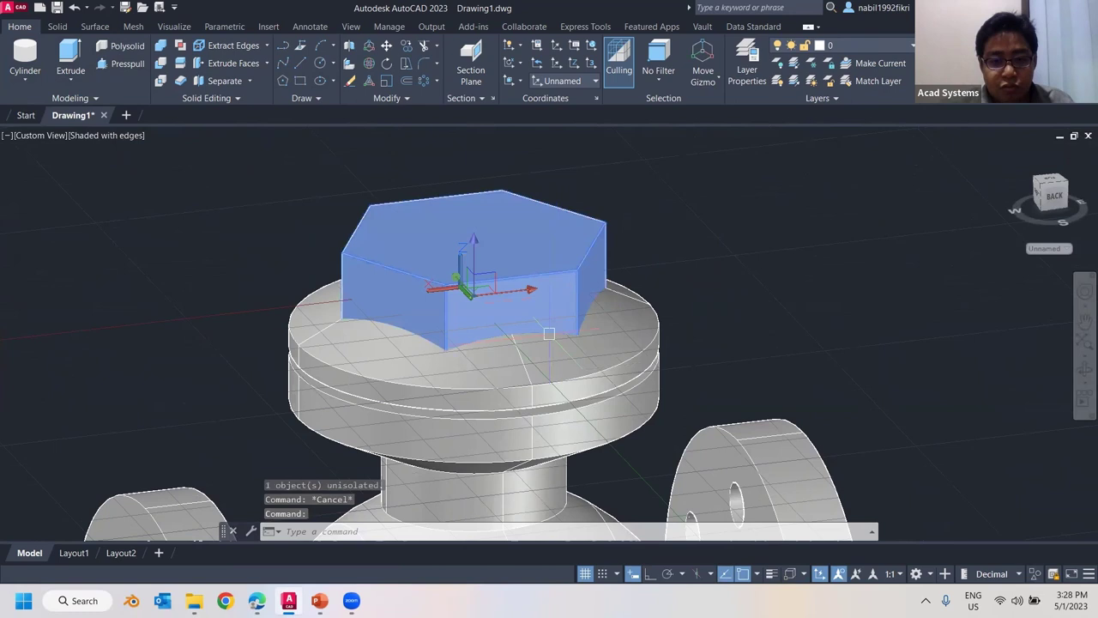
click(548, 352)
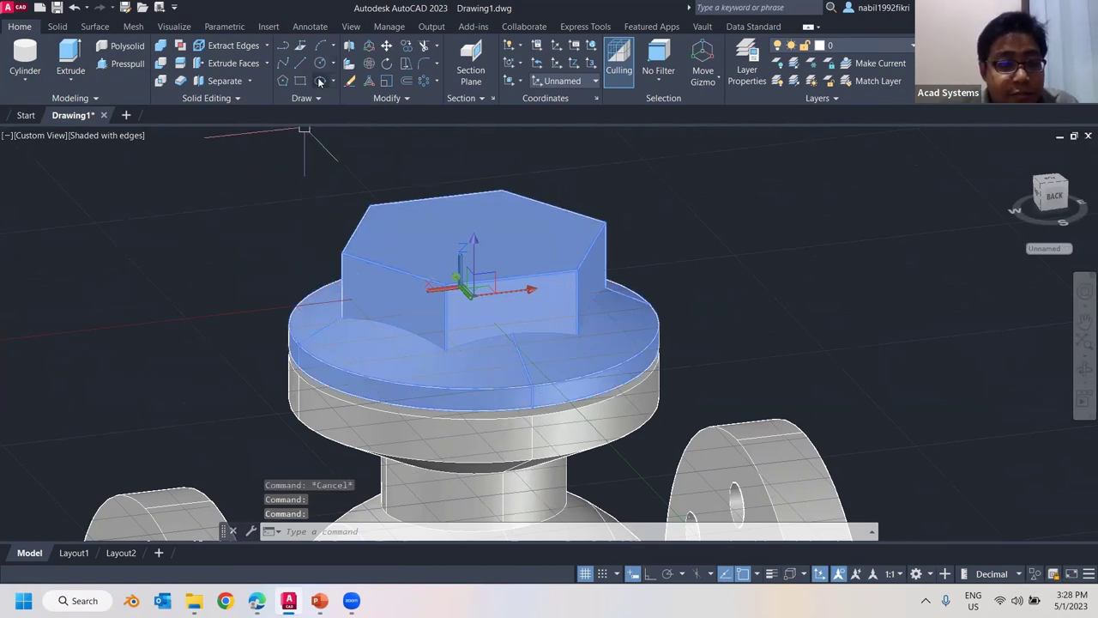
click(160, 46)
click(489, 266)
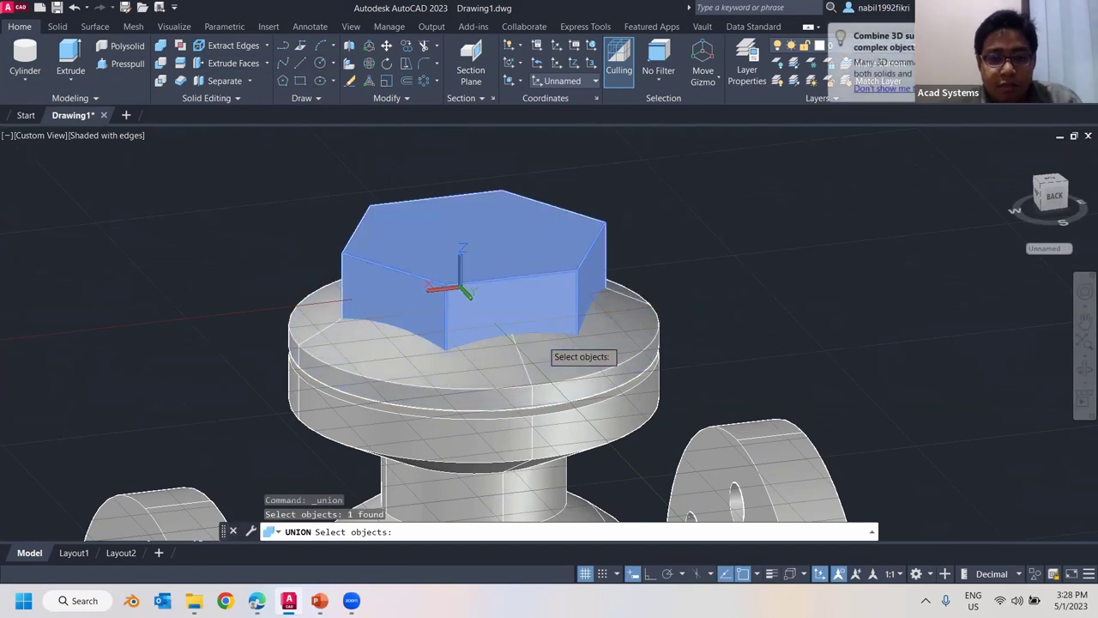
click(514, 339)
key(Escape)
- Inspect the joined hexagonal section, then check the dimensions of the stem above it on the PowerPoint reference drawing
shift+middle_drag(474, 323, 387, 249)
shift+middle_drag(858, 287, 841, 311)
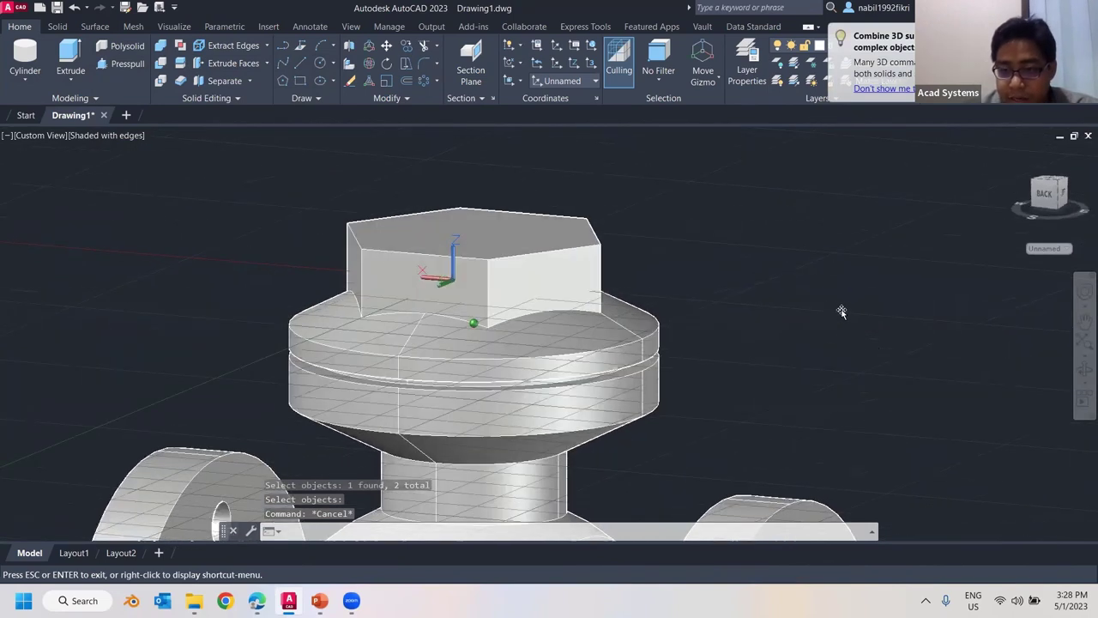
click(319, 601)
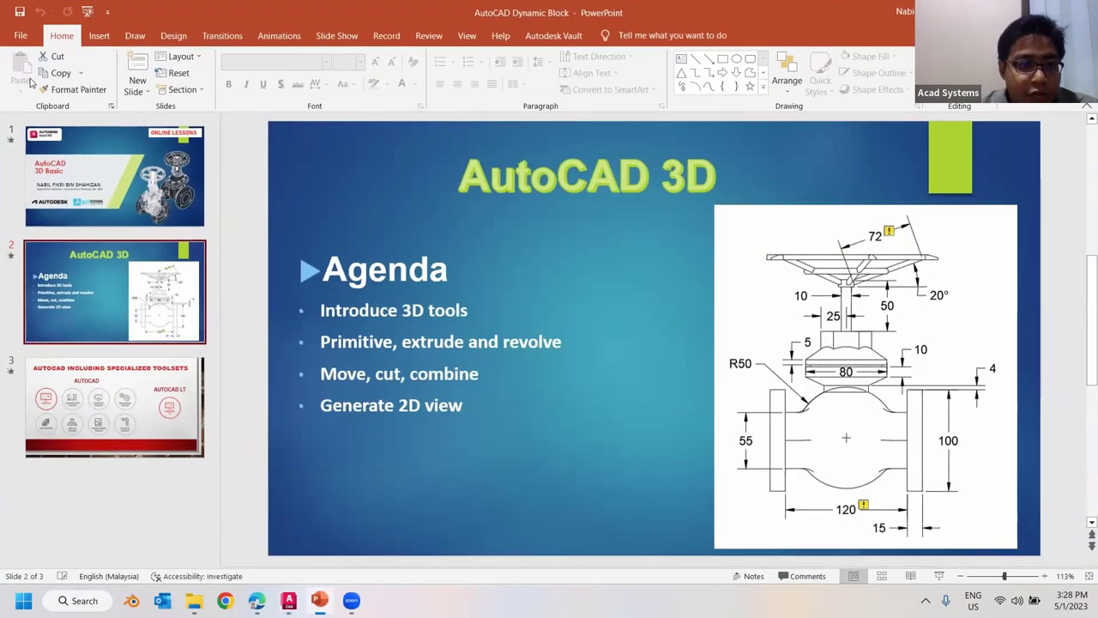
click(320, 600)
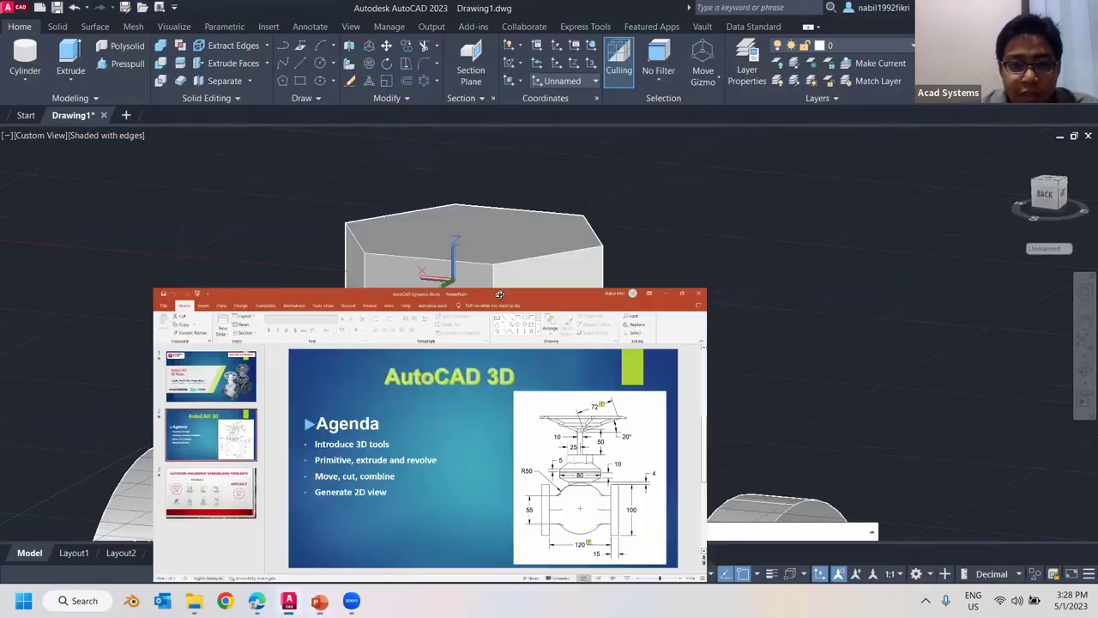
shift+middle_drag(504, 238, 505, 304)
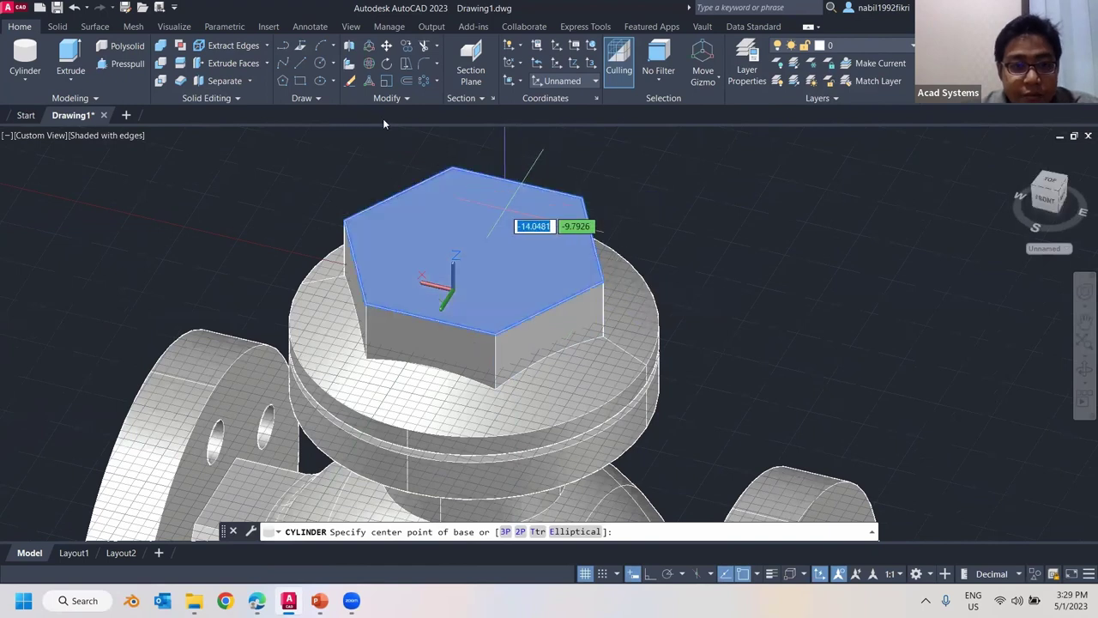
key(Escape)
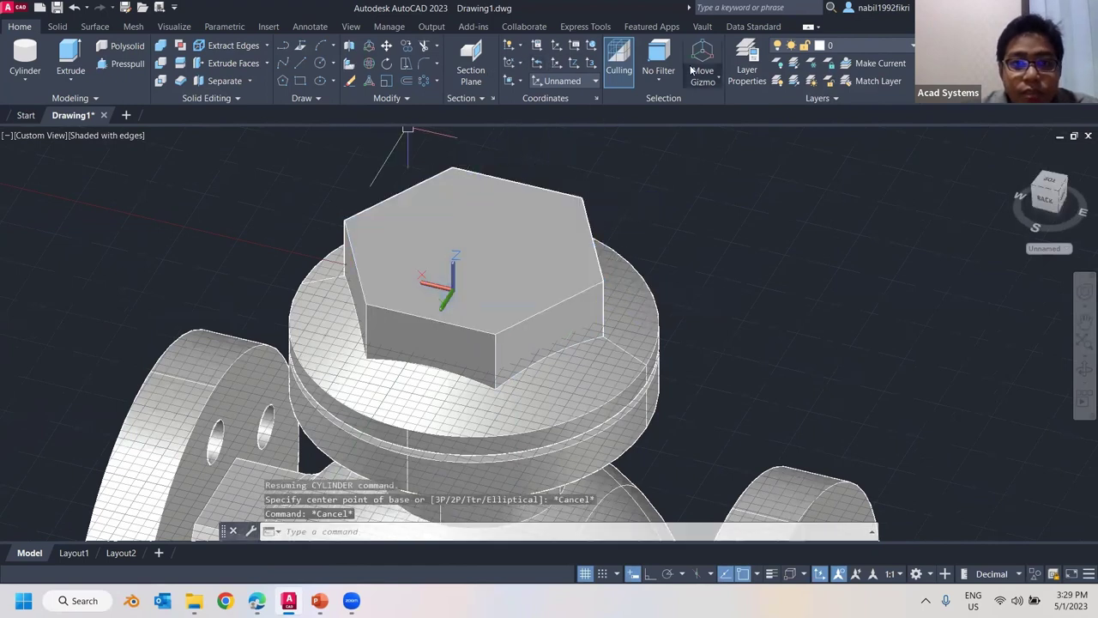
click(508, 81)
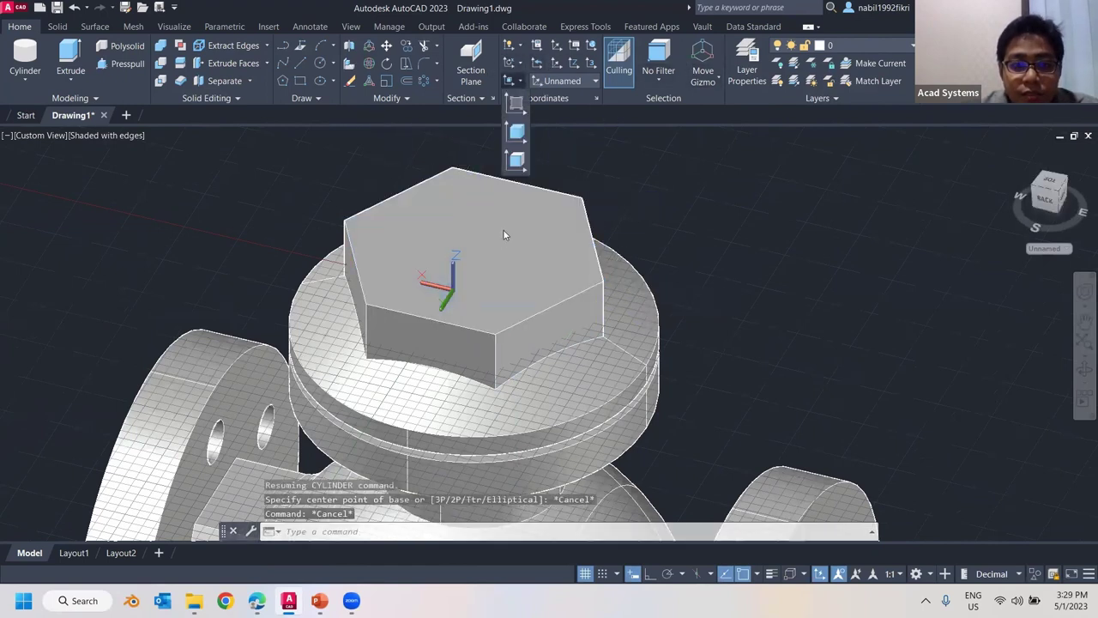
click(516, 160)
click(594, 276)
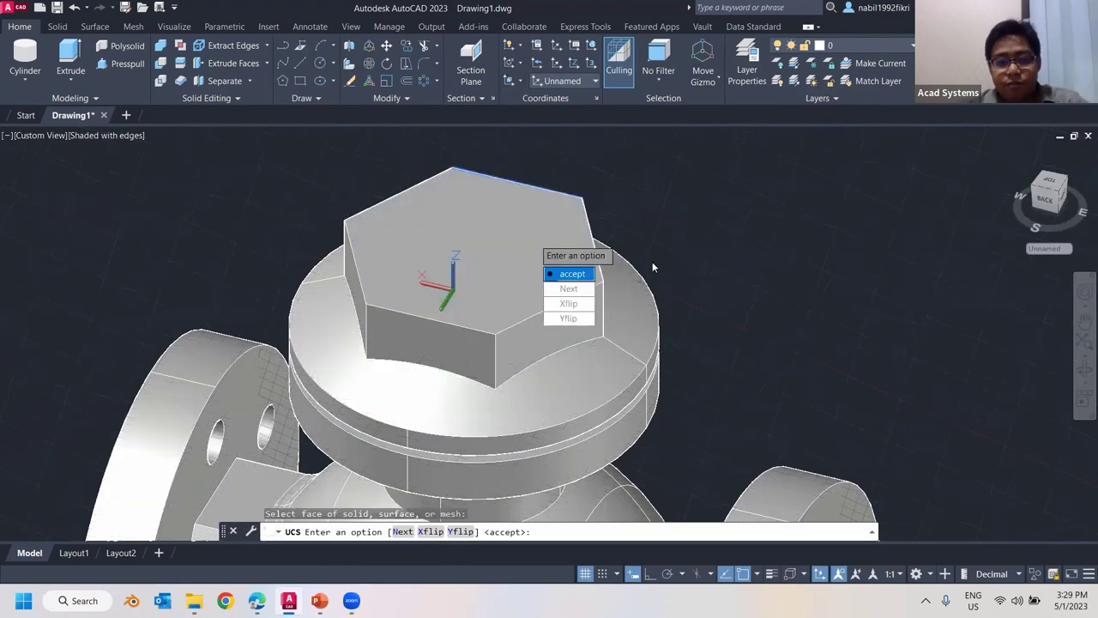
key(Escape)
key(Escape)
key(Escape)
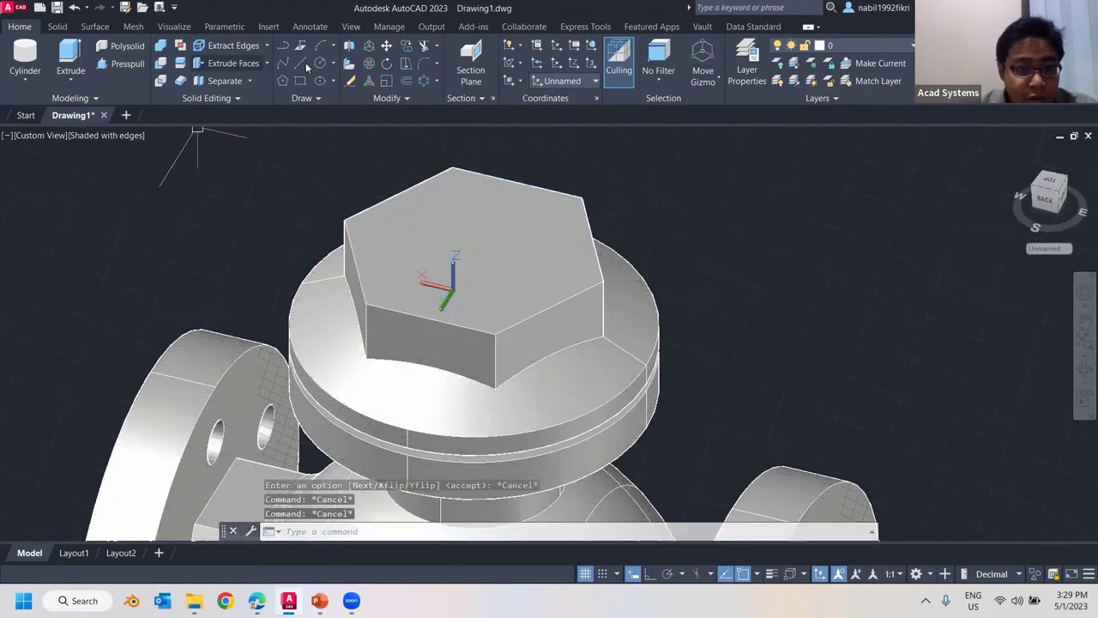
- Draw a diagonal line between two opposite corners of the hexagon's top face
click(283, 46)
click(344, 221)
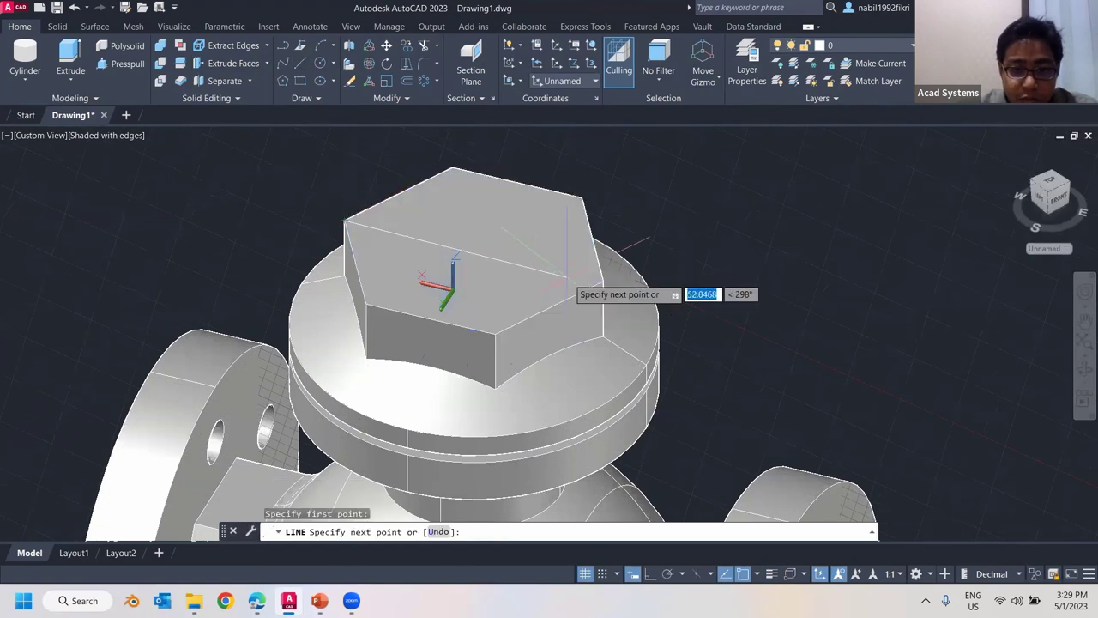
key(Return)
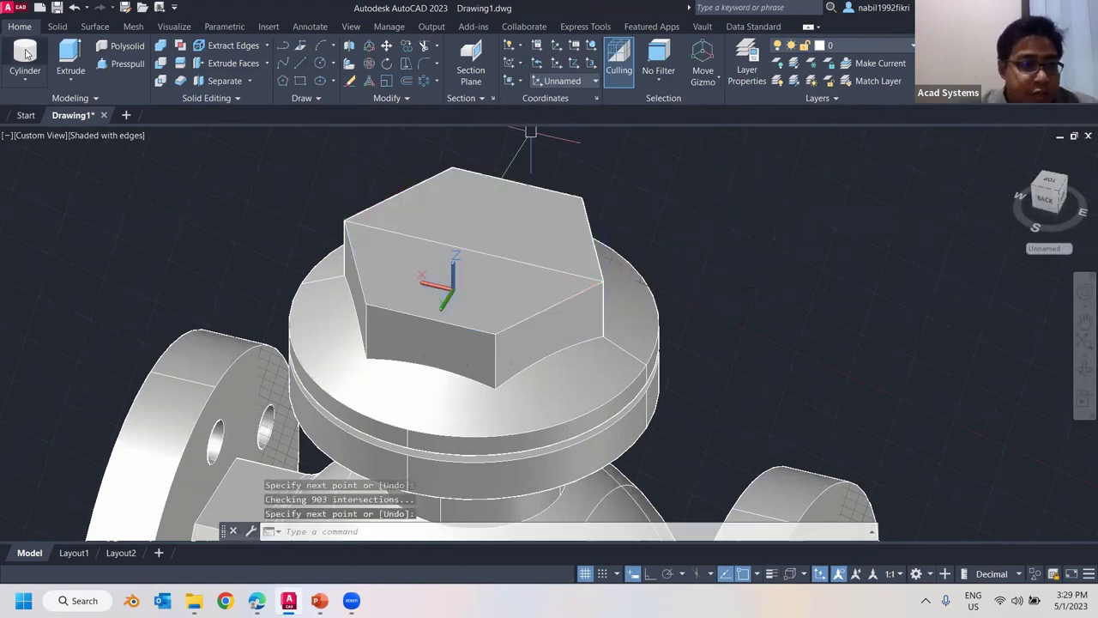
- Create a stem cylinder of diameter 12 and height 60, centred on the midpoint of the hexagon's diagonal line
click(26, 48)
click(473, 249)
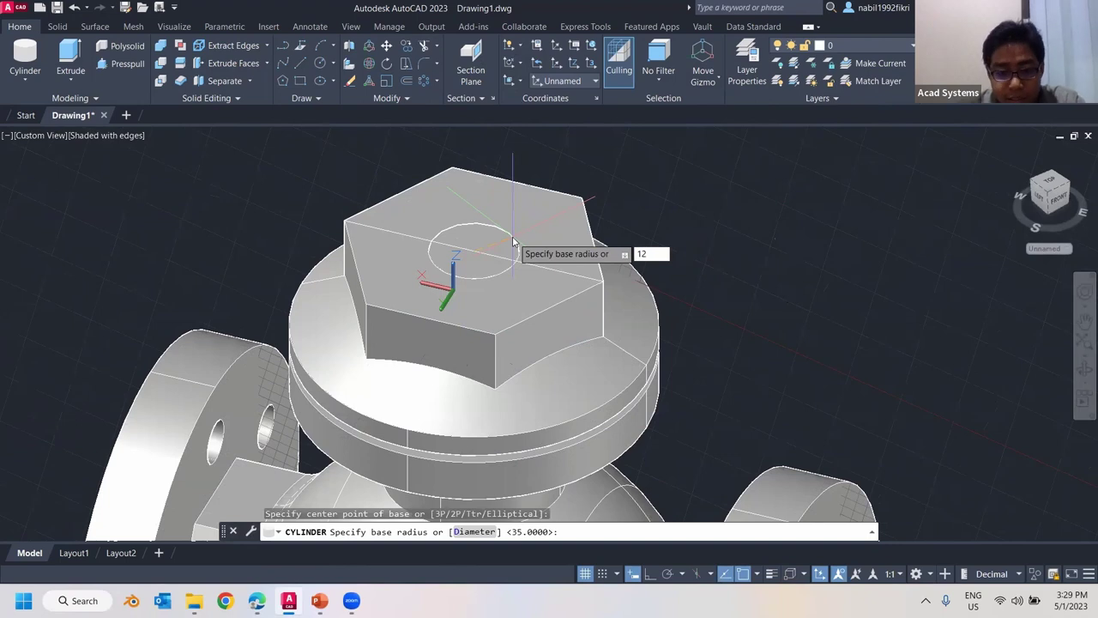
key(BackSpace)
key(BackSpace)
text(d)
key(Return)
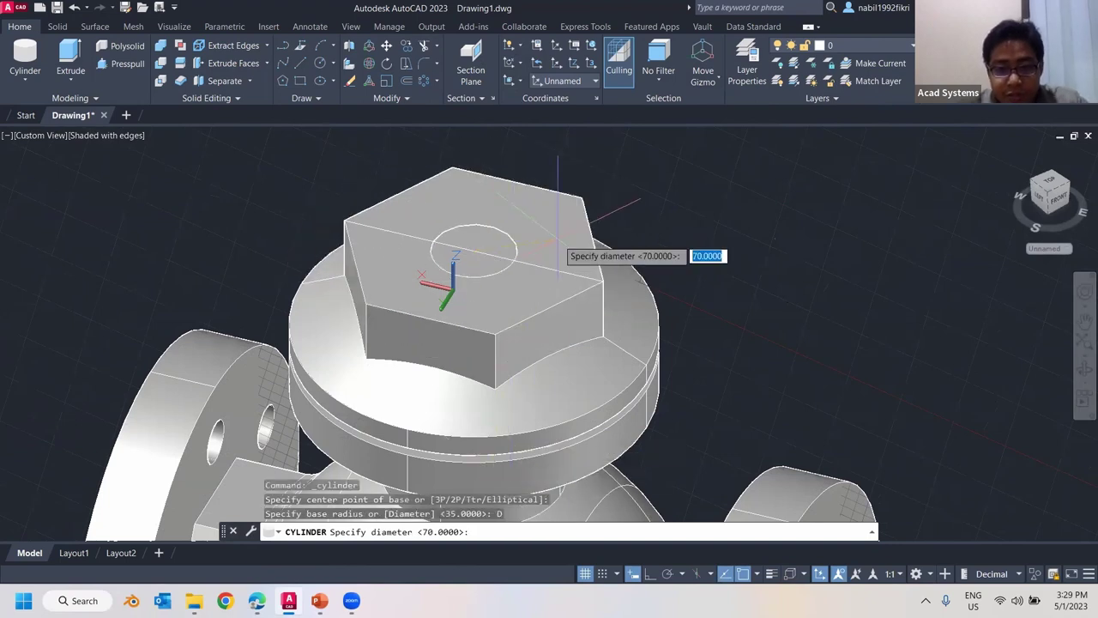
key(Return)
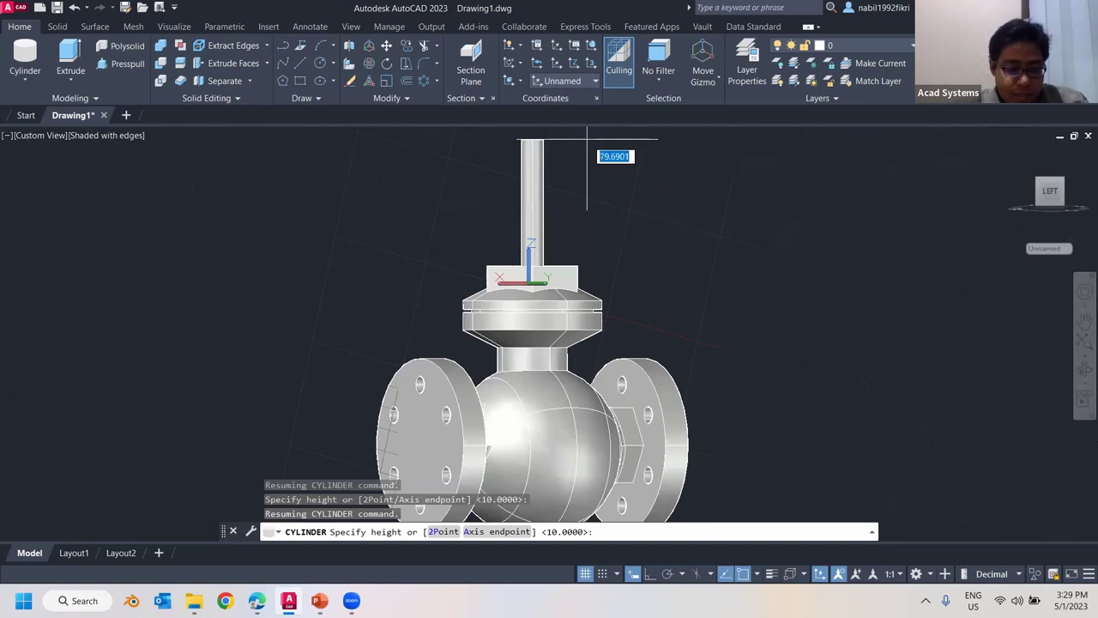
key(Return)
- Inspect the stem cylinder and its position on the valve body from several sides
shift+middle_drag(332, 251, 133, 318)
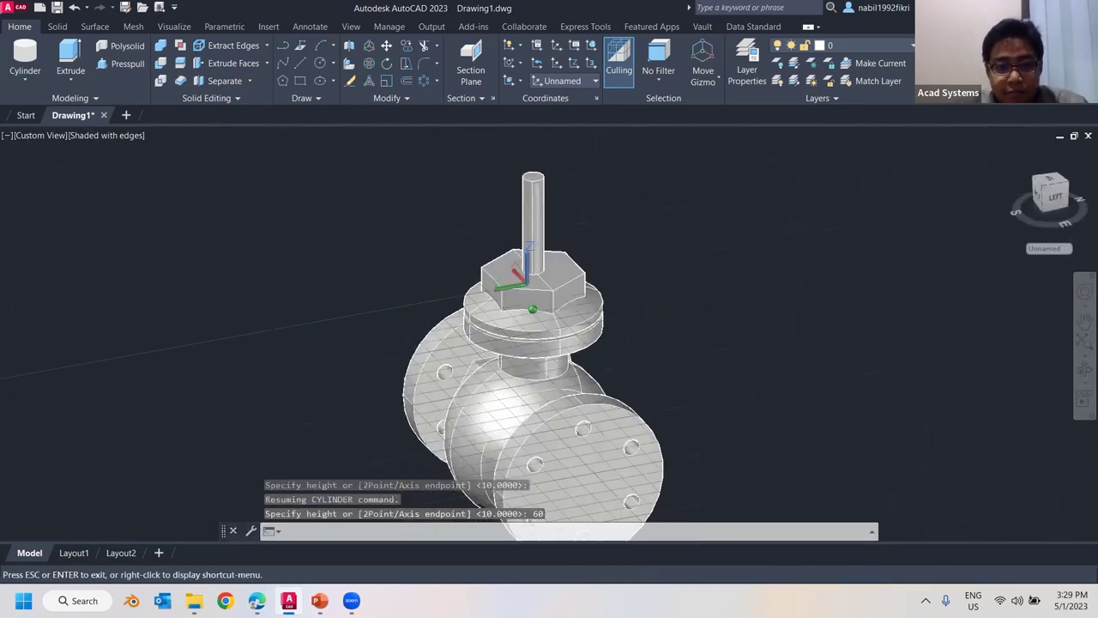
scroll(450, 241, down, 4)
shift+middle_drag(330, 261, 413, 256)
scroll(538, 219, up, 2)
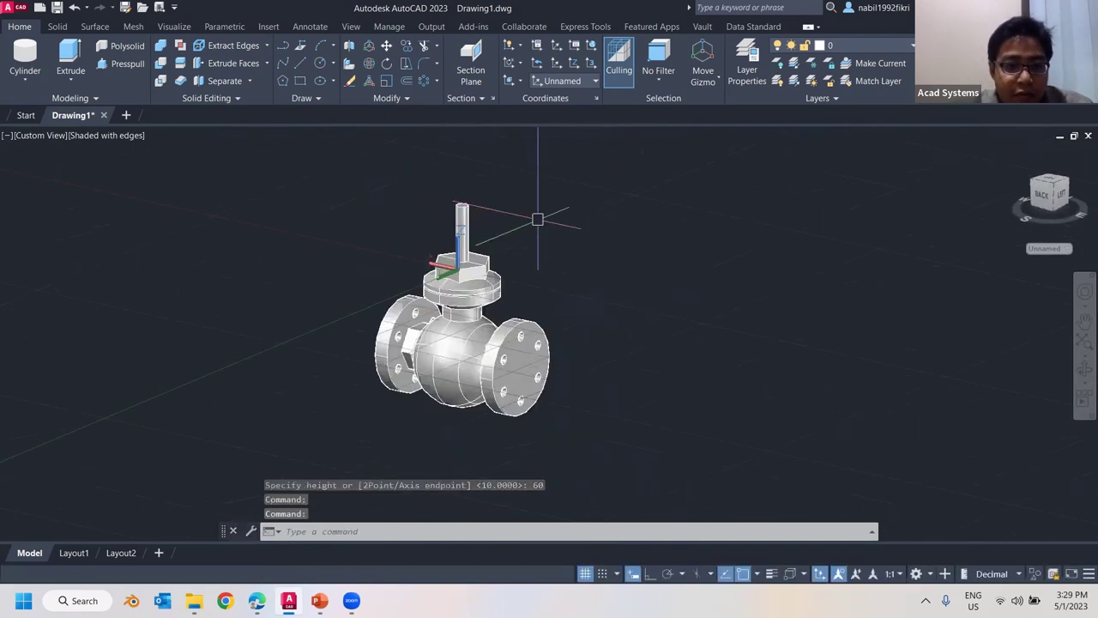
scroll(538, 220, up, 2)
scroll(538, 220, up, 2)
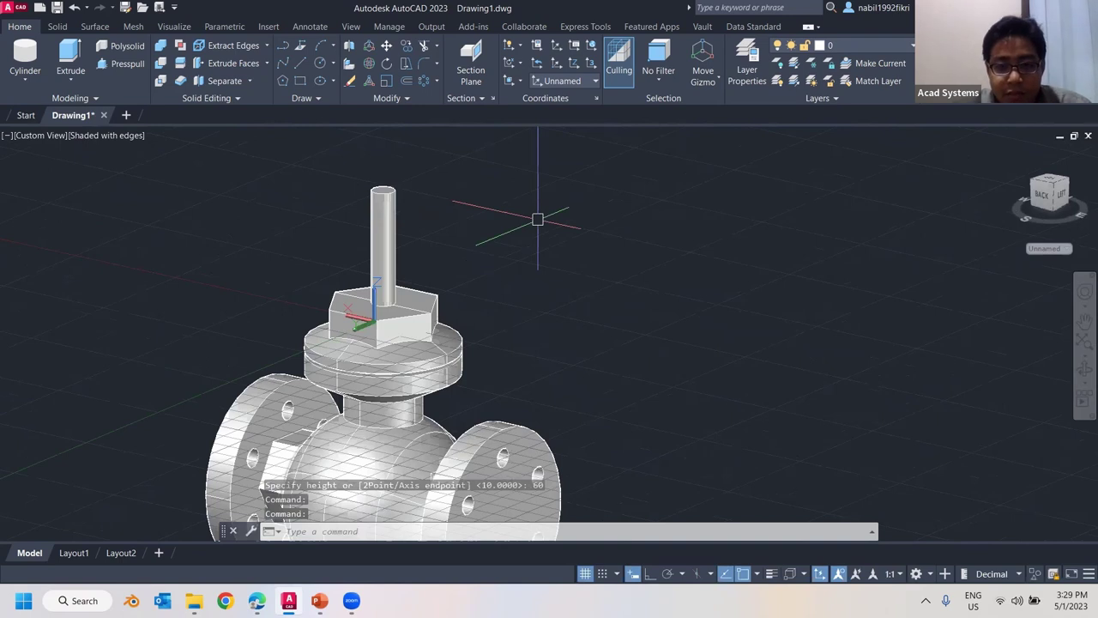
shift+middle_drag(538, 220, 554, 242)
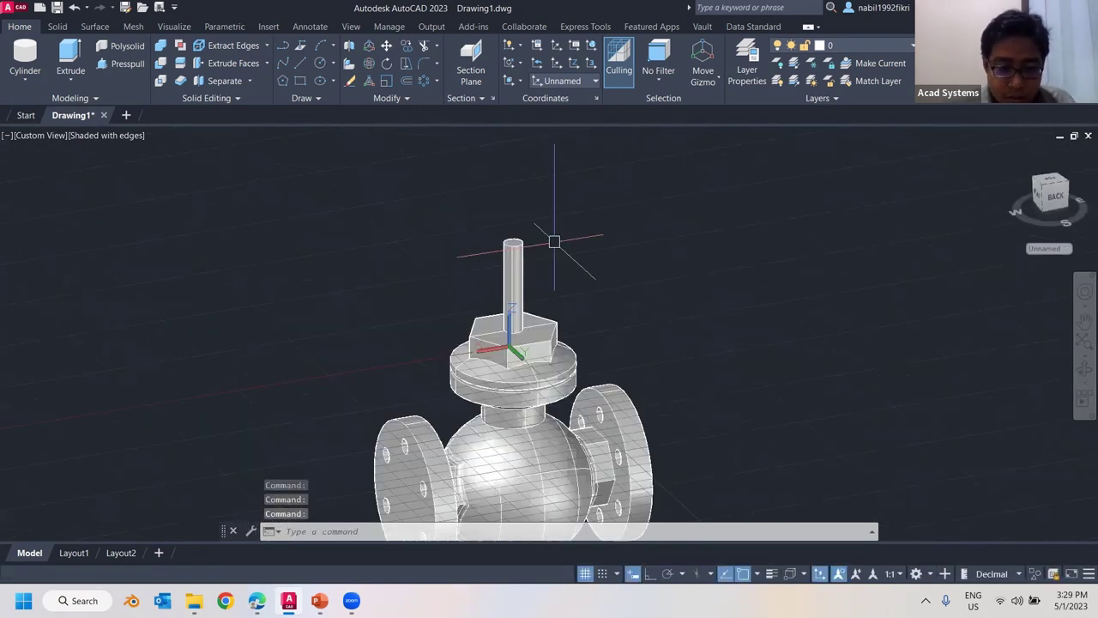
scroll(512, 273, down, 3)
scroll(554, 304, up, 3)
shift+middle_drag(458, 440, 430, 267)
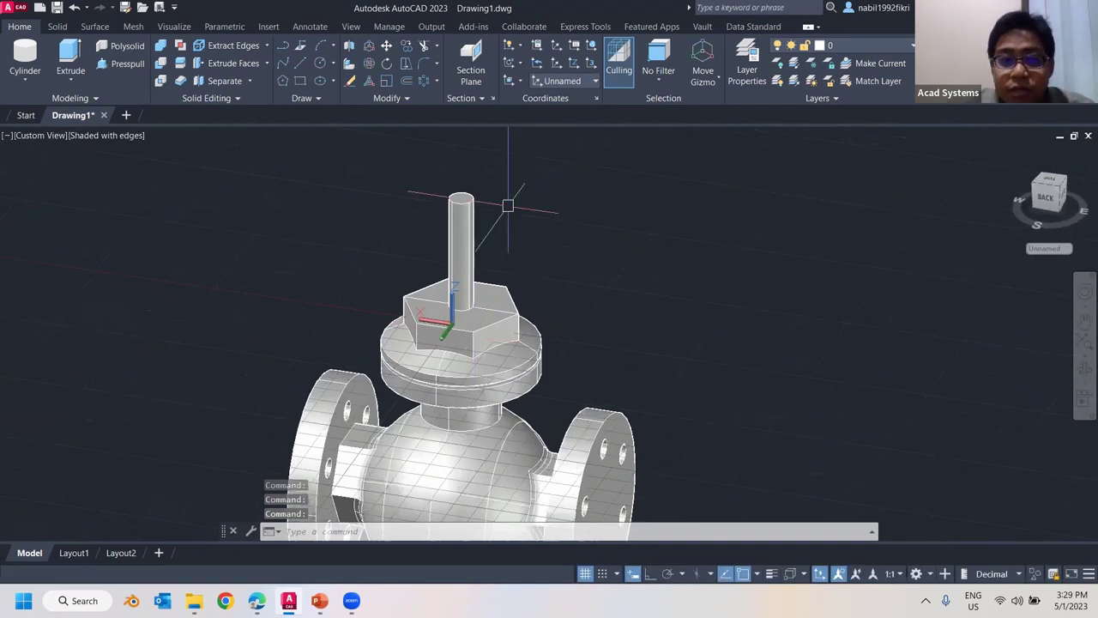
scroll(508, 206, up, 2)
scroll(475, 201, up, 4)
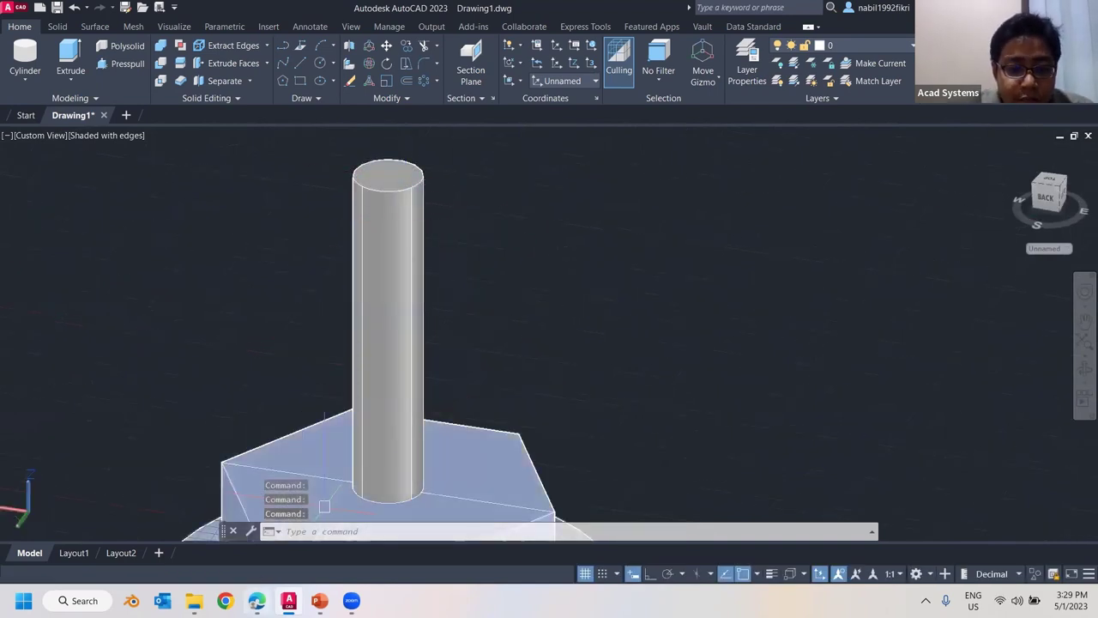
mouse_move(319, 600)
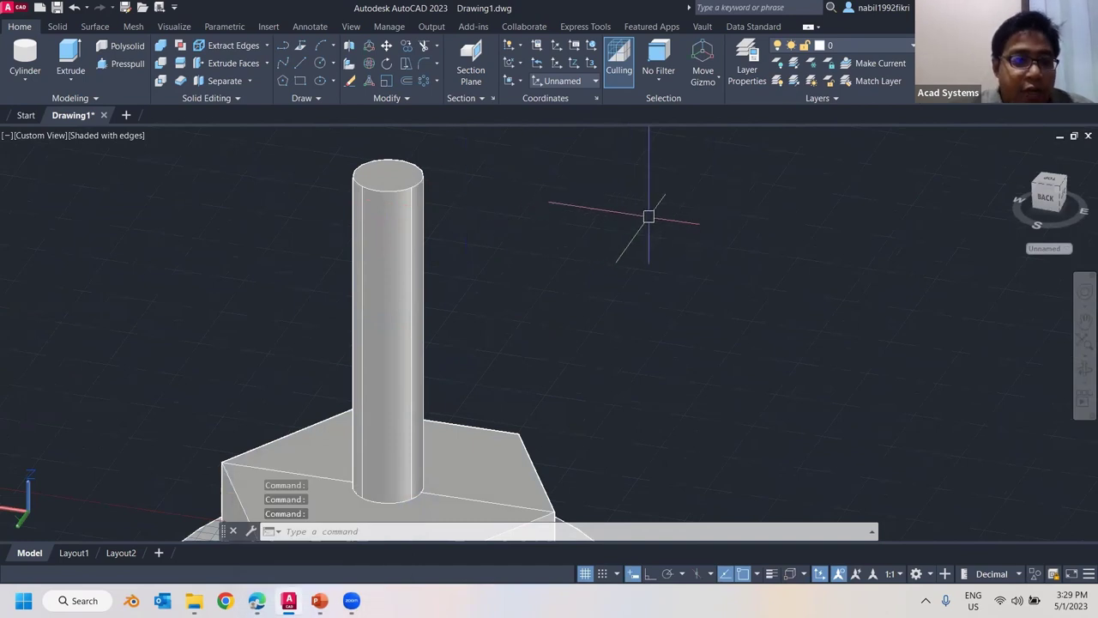
click(67, 80)
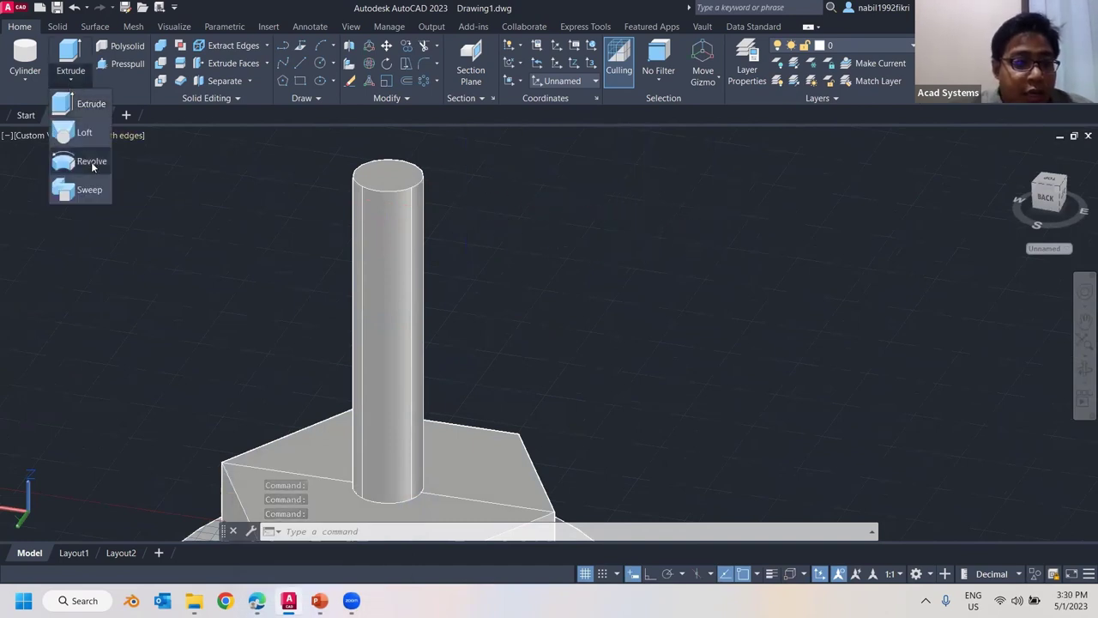
key(Escape)
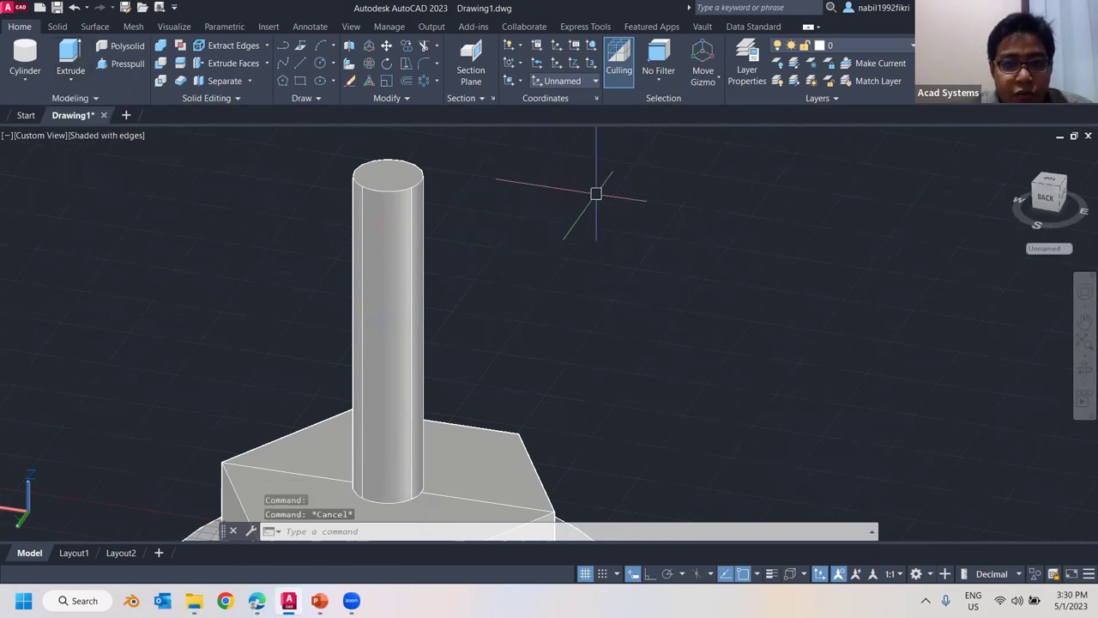
- Move the UCS origin from the bonnet up onto the stem's top face
scroll(595, 192, up, 2)
scroll(562, 215, down, 5)
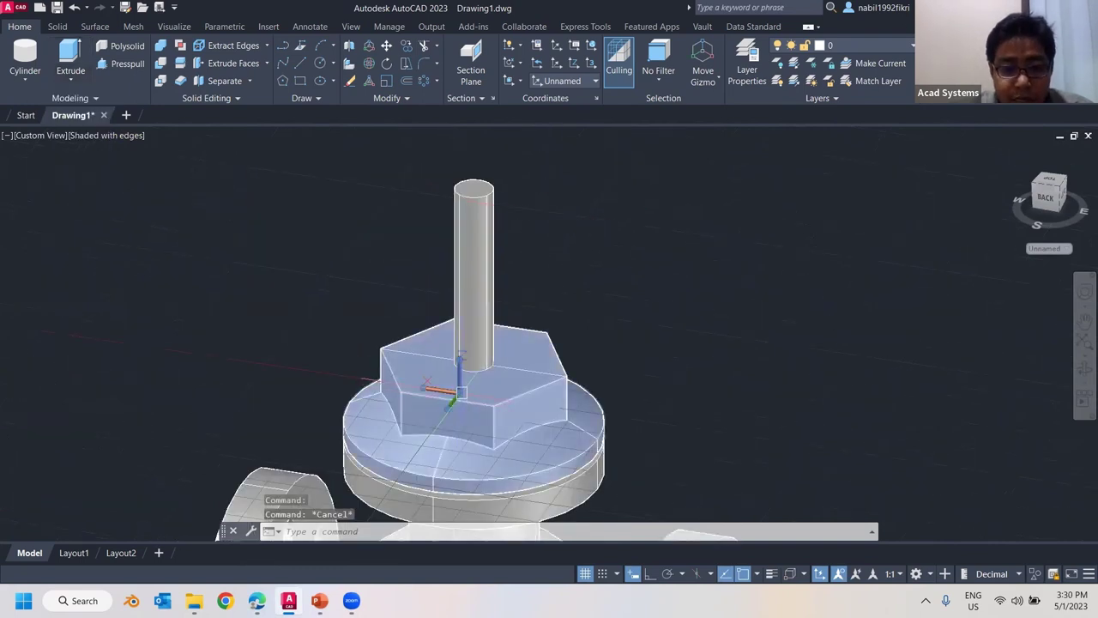
middle_drag(503, 289, 447, 374)
key(Escape)
key(Escape)
click(408, 444)
click(409, 454)
scroll(435, 243, up, 3)
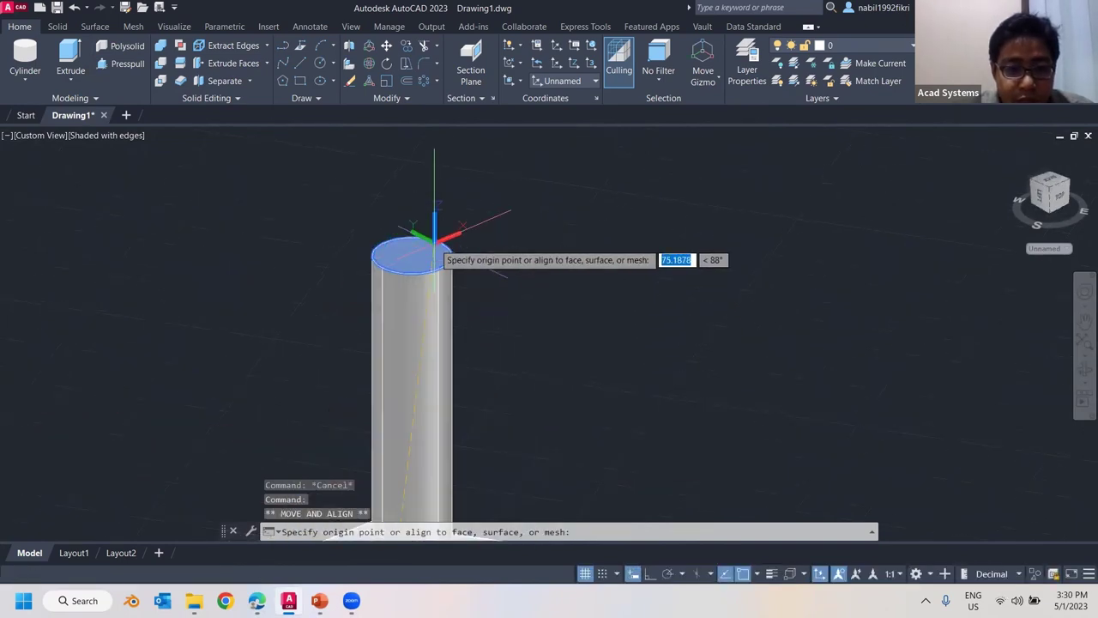
scroll(434, 243, up, 2)
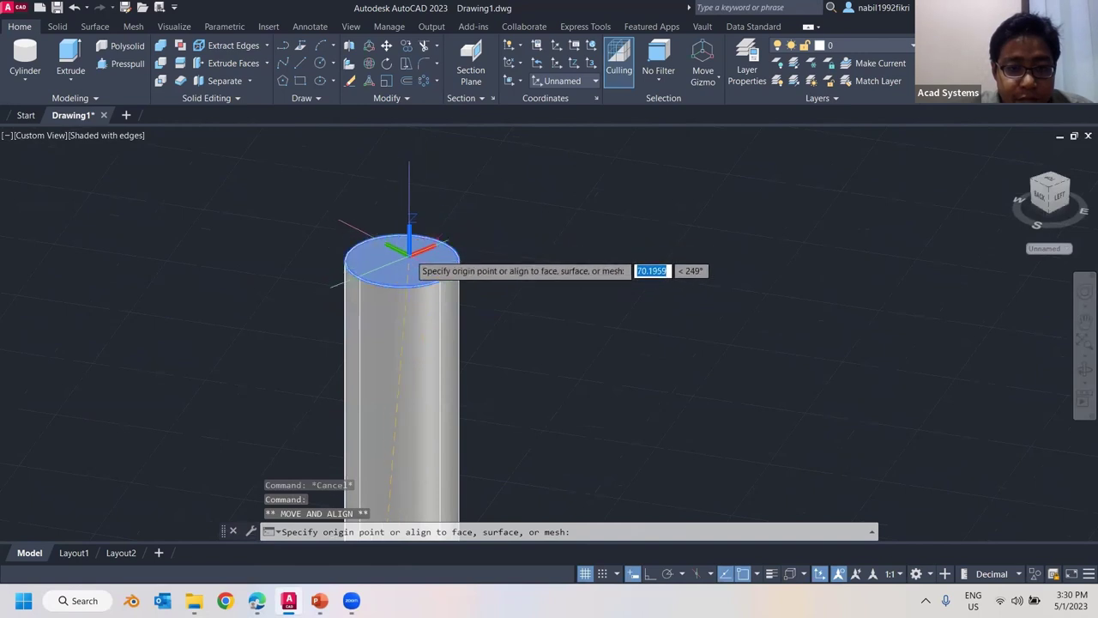
click(420, 230)
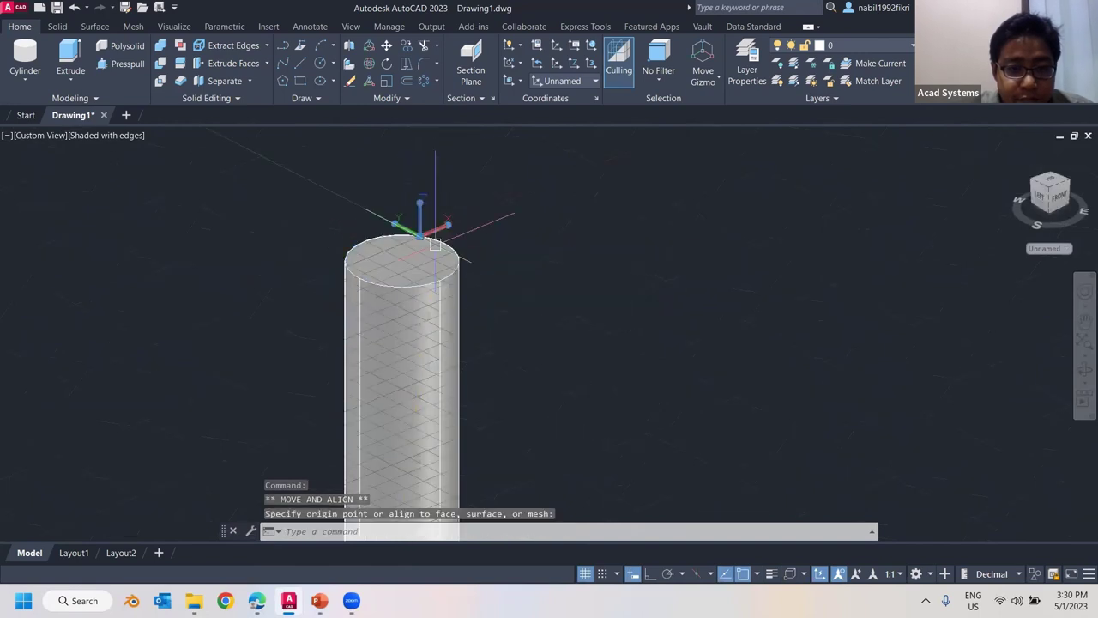
- Relocate the UCS origin to the centre of the stem's circular top face
click(417, 236)
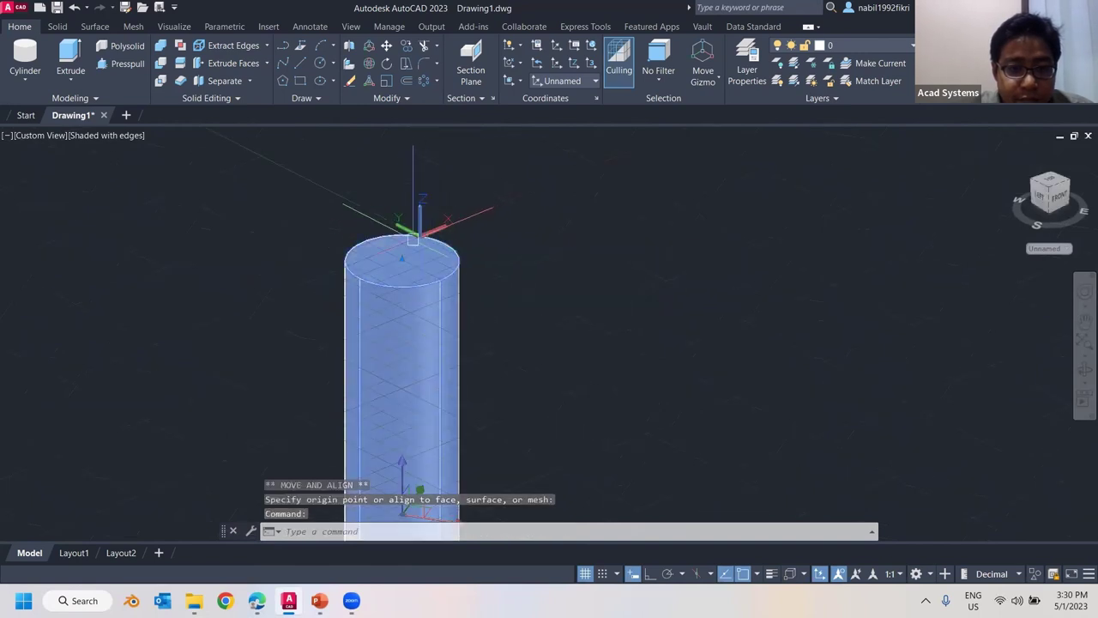
click(455, 226)
key(Escape)
key(Escape)
key(Escape)
click(420, 233)
click(420, 236)
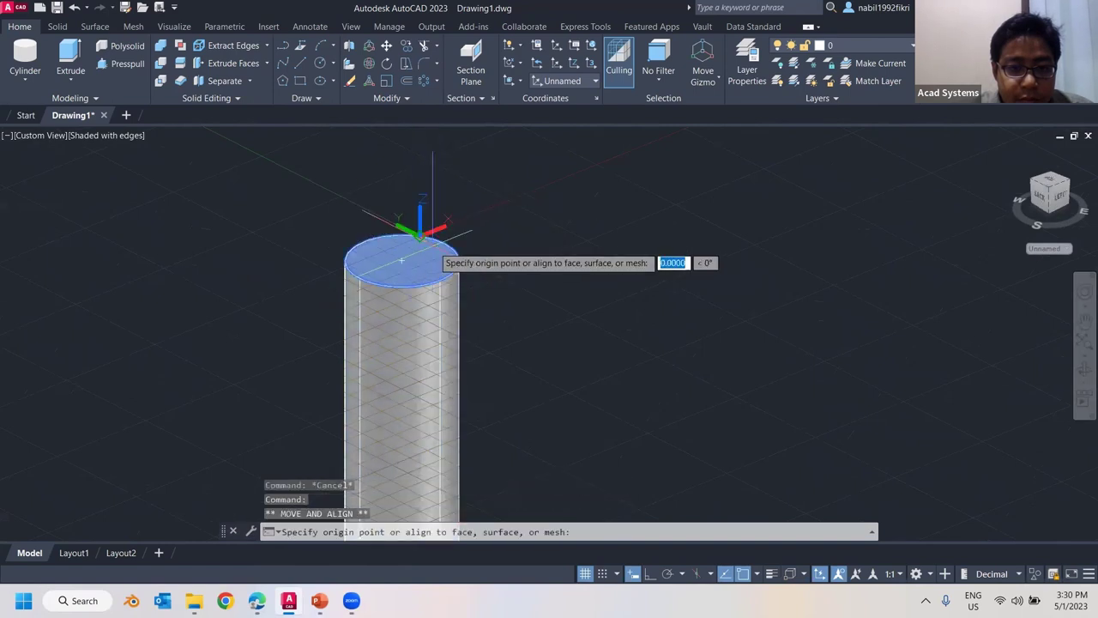
click(400, 259)
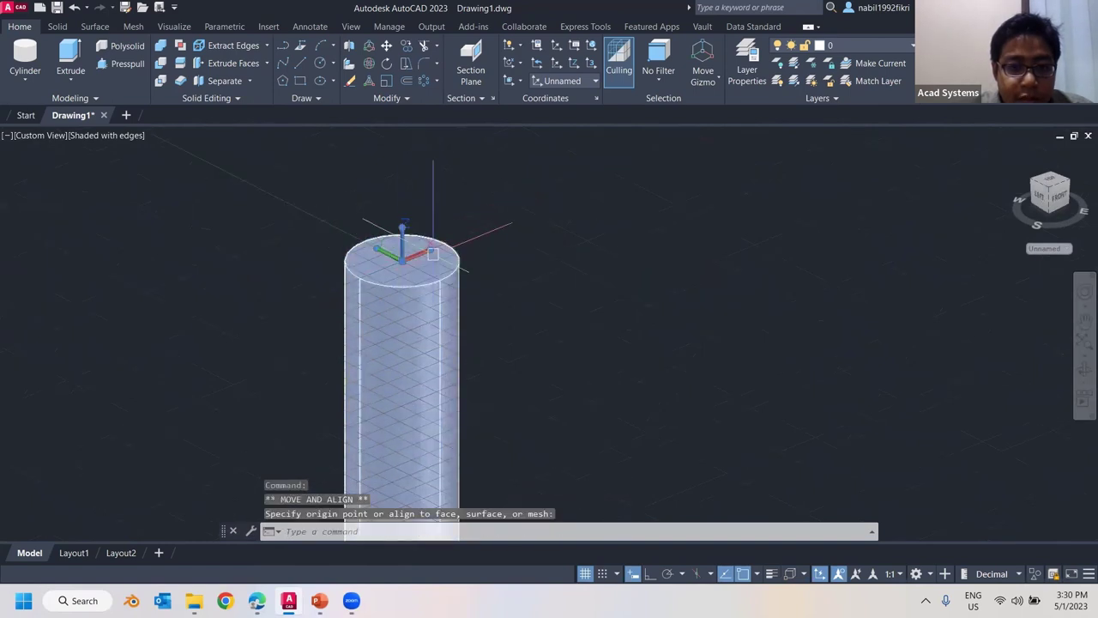
- Align the UCS X axis with a quadrant point of the stem's top edge and show the valve from the front
click(429, 249)
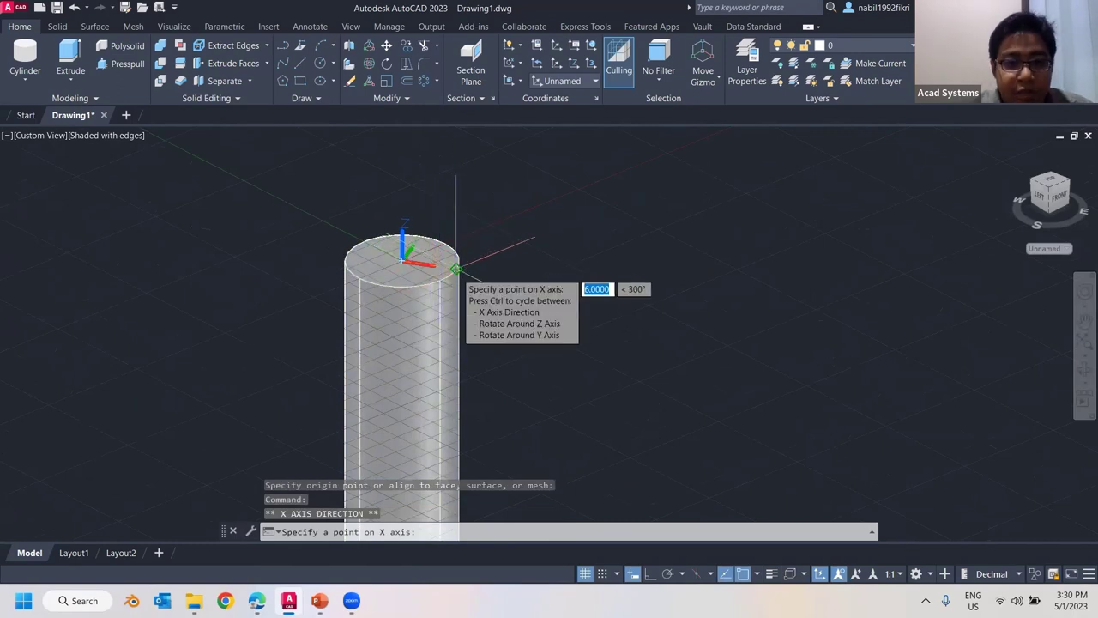
click(456, 269)
scroll(630, 269, down, 2)
scroll(719, 268, down, 2)
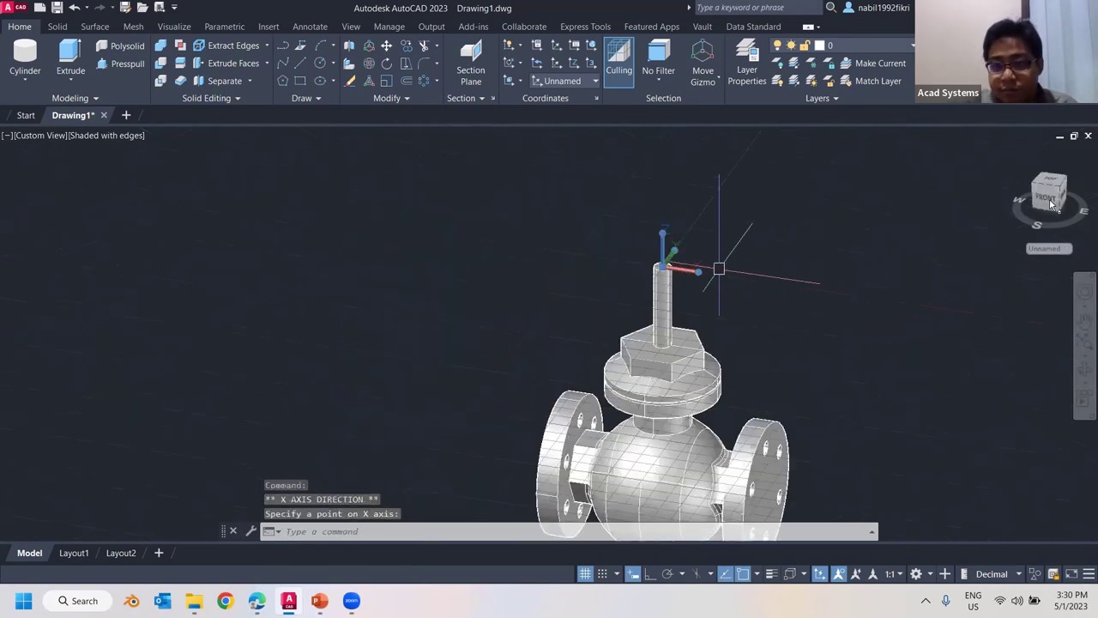
shift+middle_drag(719, 268, 751, 223)
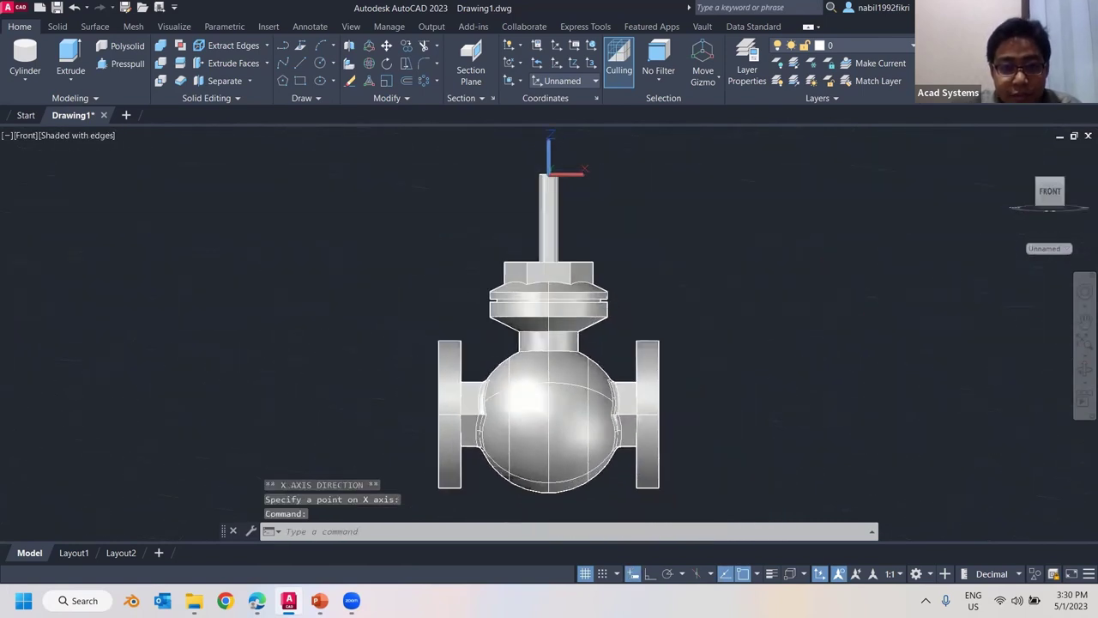
- Redirect the UCS Z axis horizontally so the XY plane stands vertical through the stem, and turn the view to face that plane
shift+middle_drag(592, 206, 506, 243)
scroll(500, 247, up, 2)
scroll(501, 247, up, 2)
click(486, 207)
click(488, 206)
click(471, 247)
drag(1040, 196, 1066, 146)
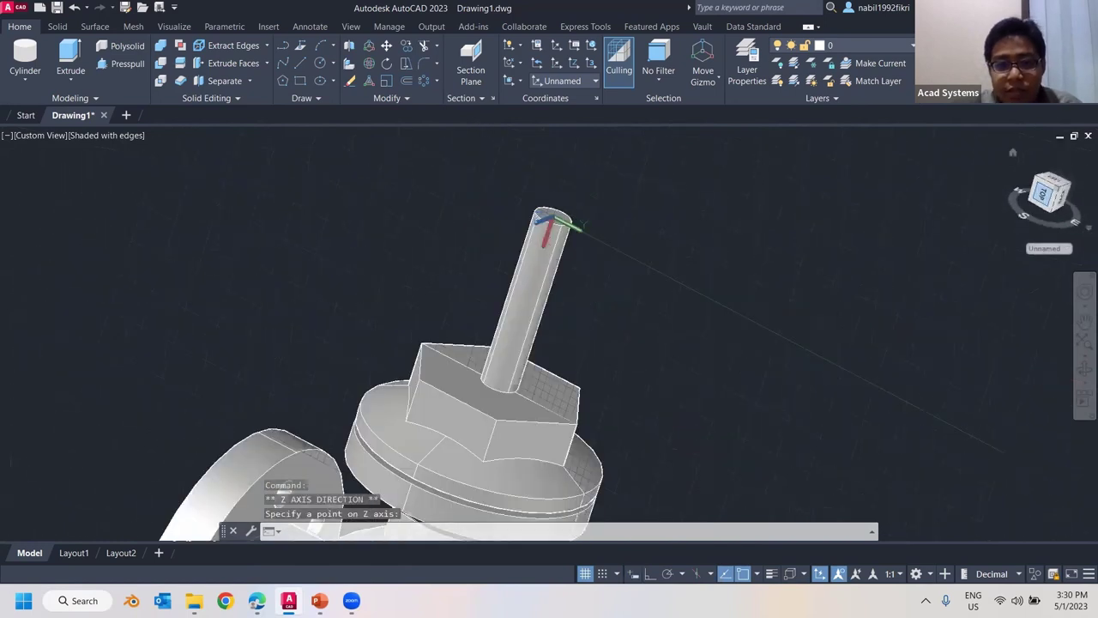
- Draw a closed 5 × 5 square with a polyline in the empty space beside the stem, with Ortho mode on
click(302, 79)
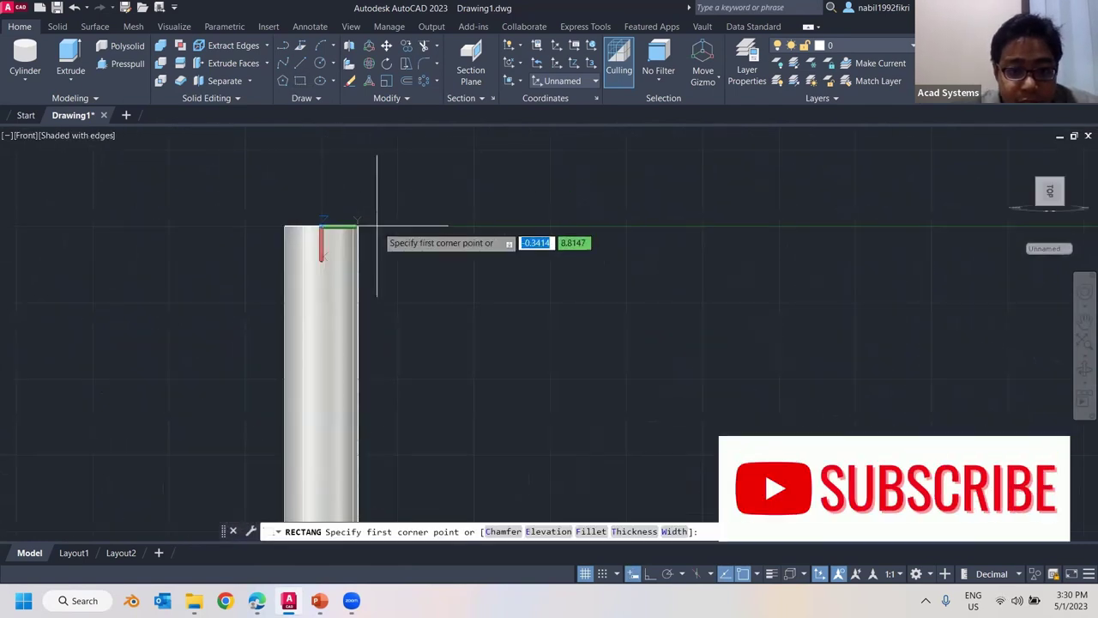
click(436, 227)
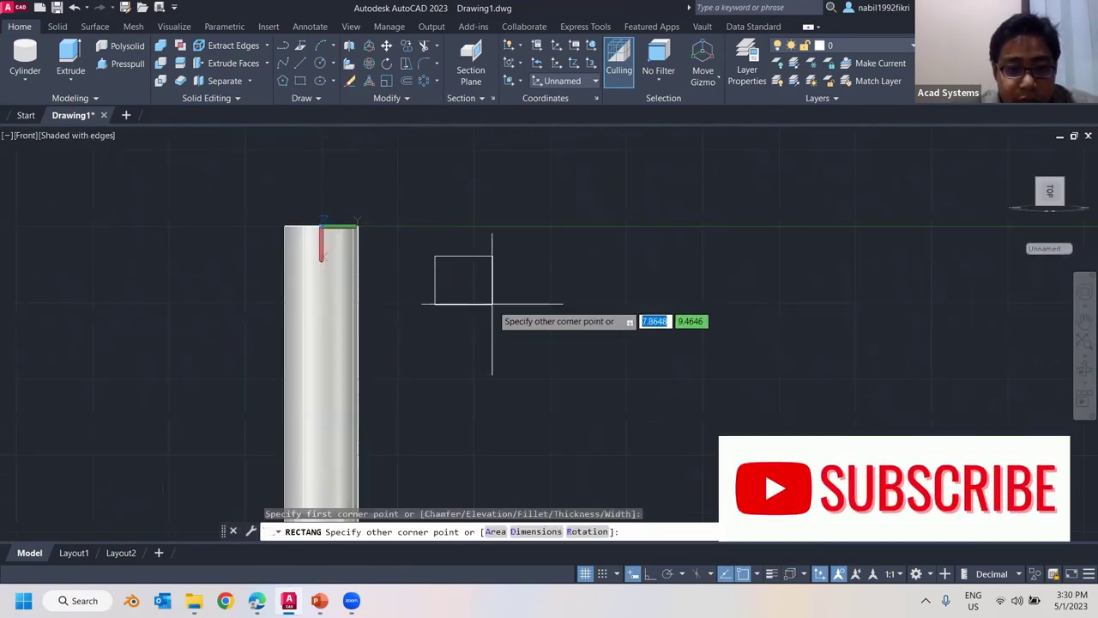
click(283, 47)
click(301, 46)
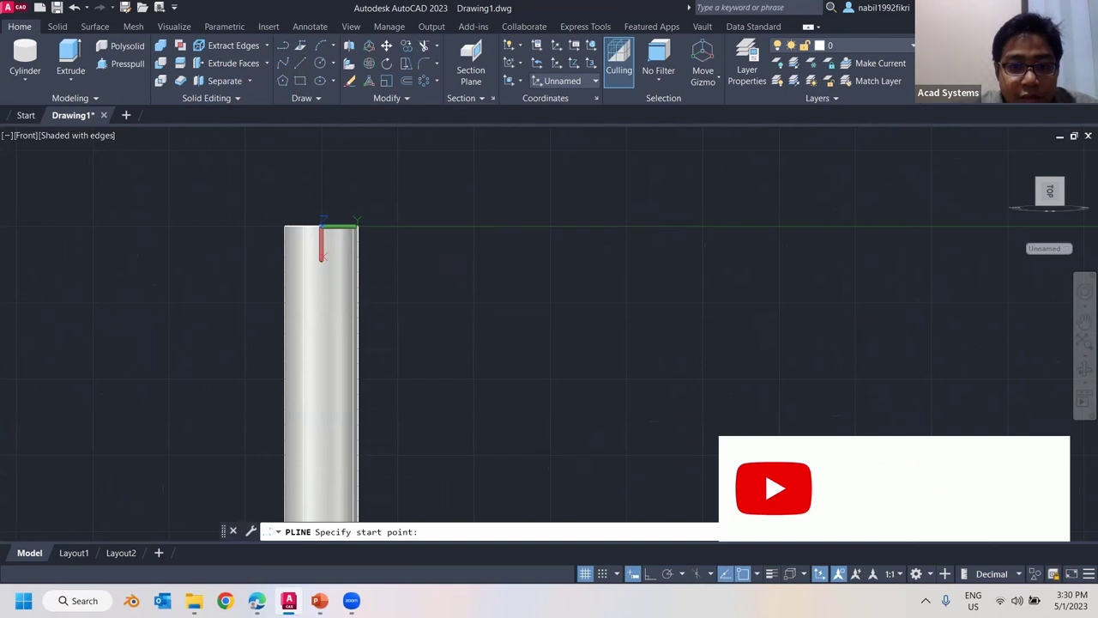
click(481, 294)
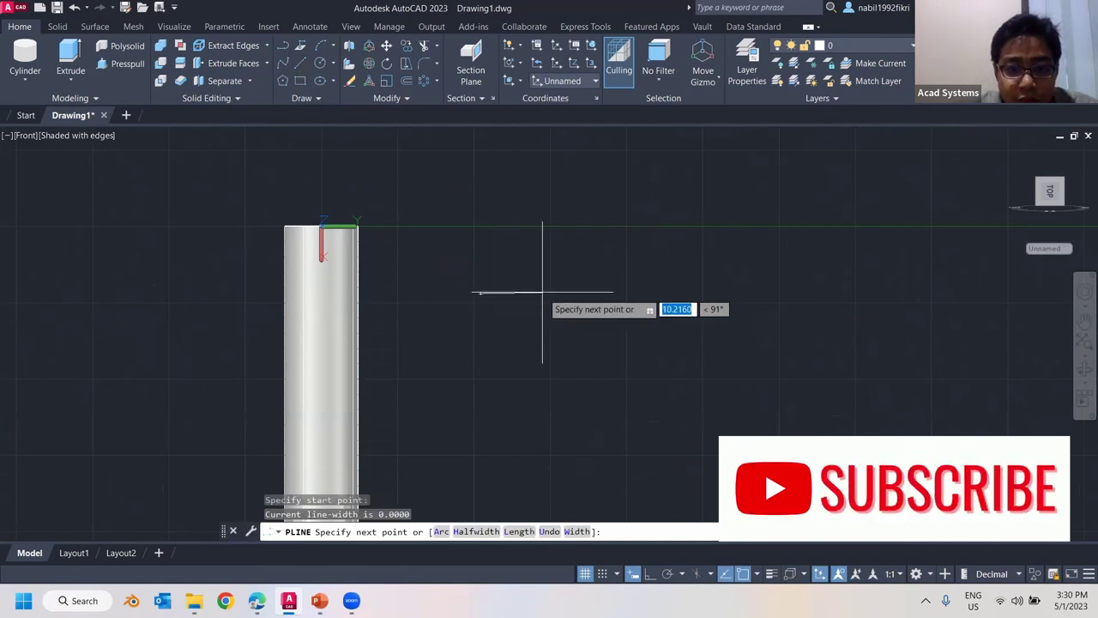
click(650, 573)
text(5)
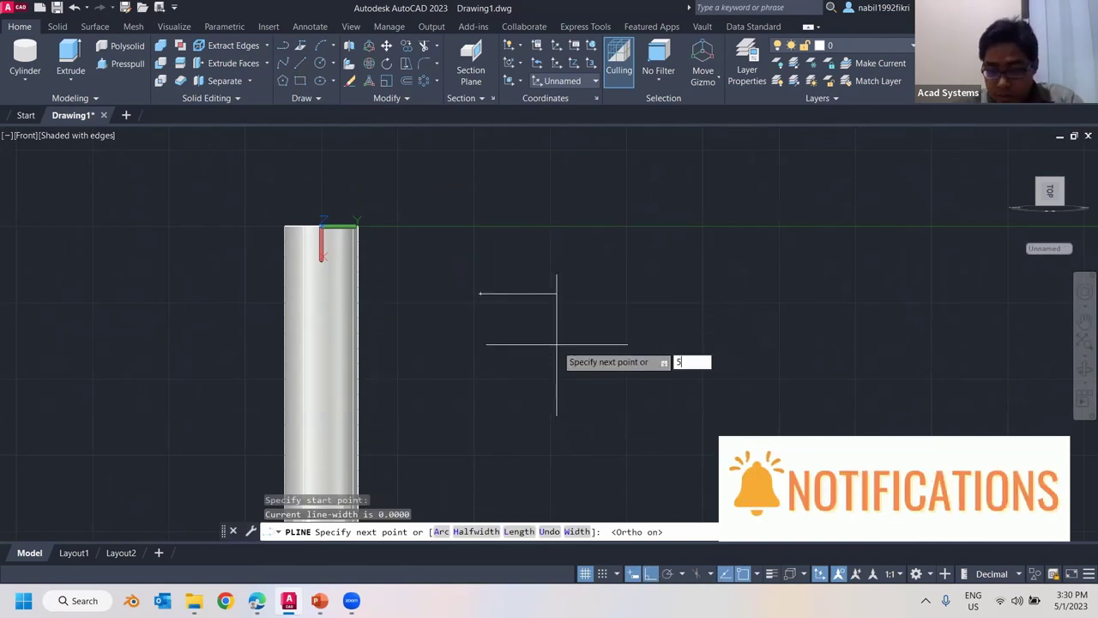
key(Return)
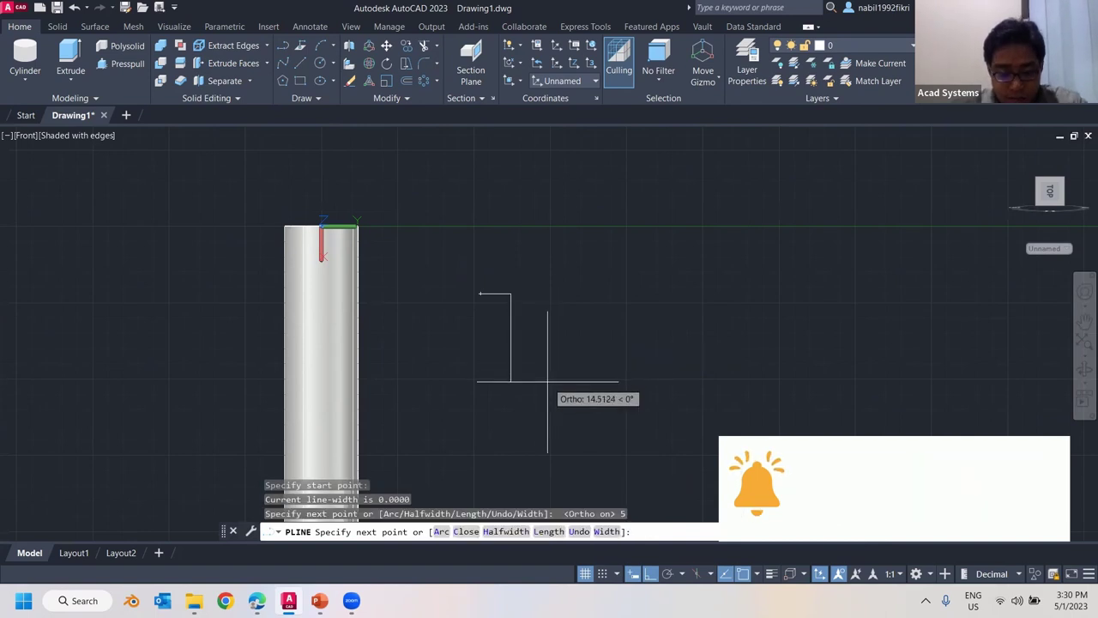
key(Return)
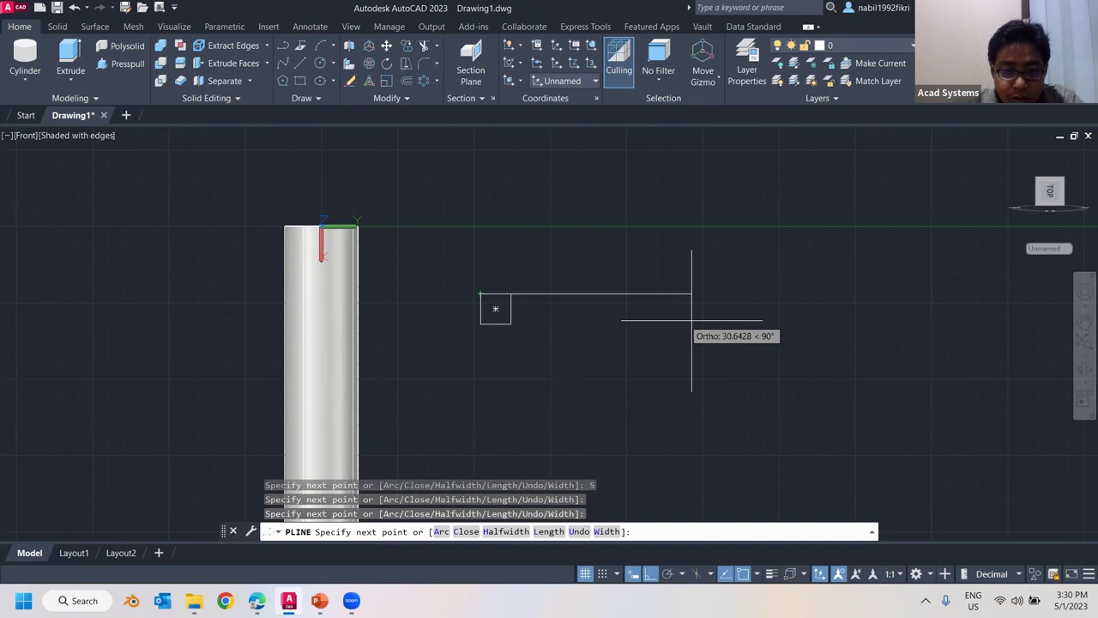
key(Escape)
key(Escape)
key(Escape)
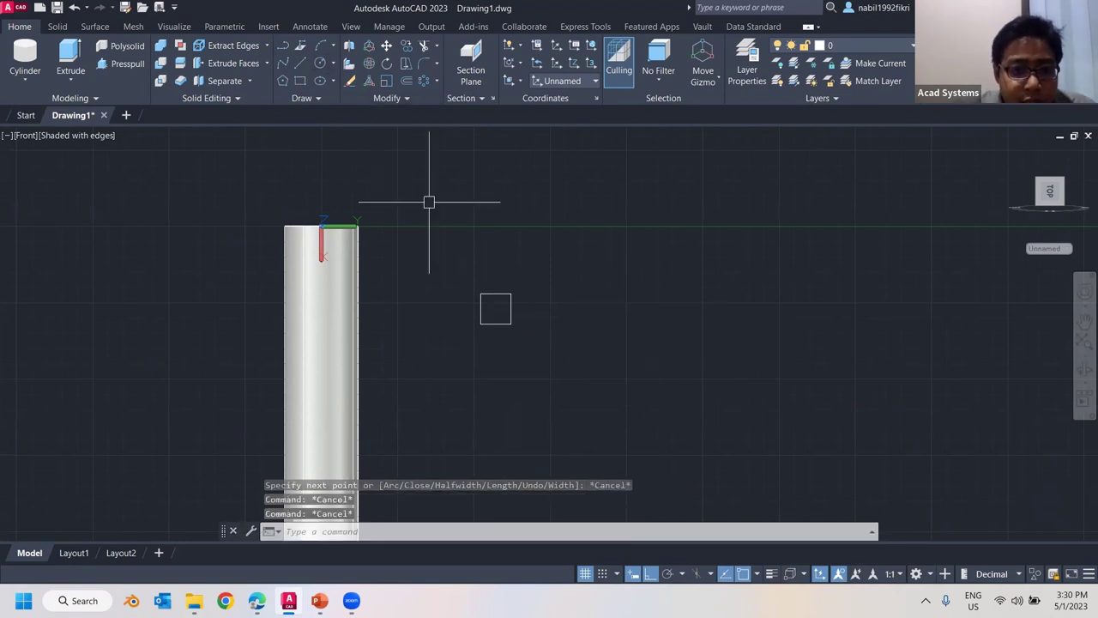
- Move the square by its upper corner nearest the stem onto the stem's top outer edge
click(496, 309)
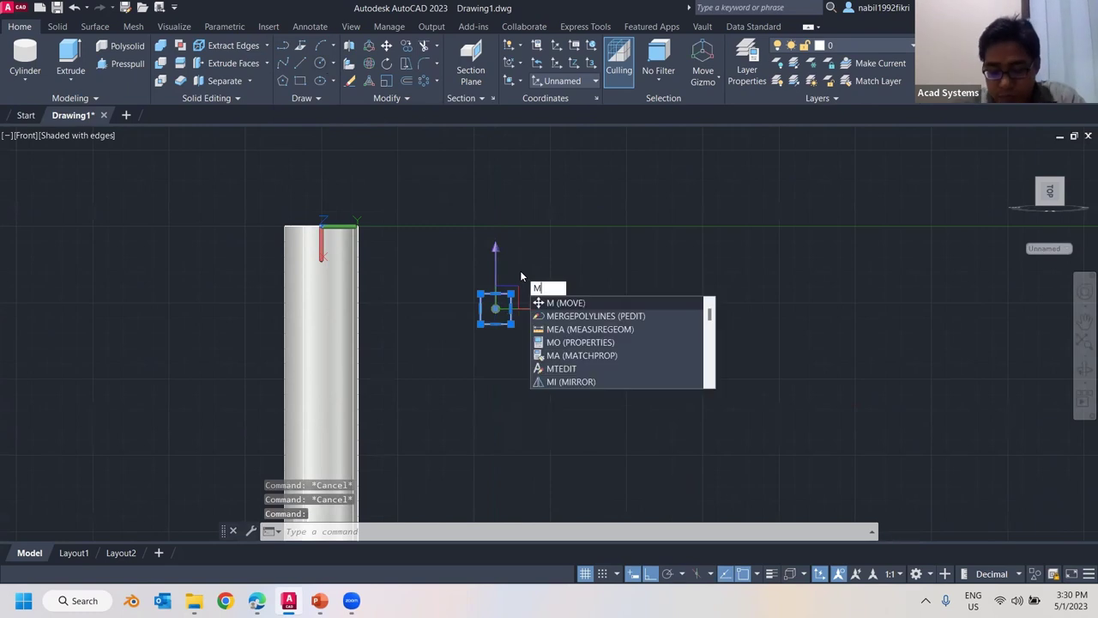
key(Return)
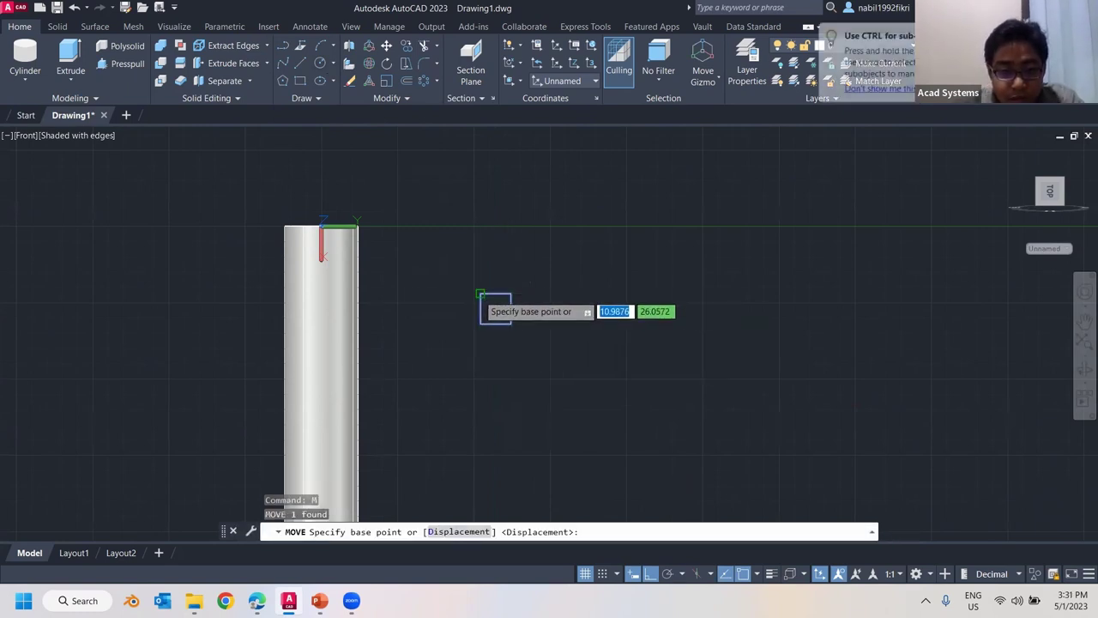
click(482, 295)
click(359, 228)
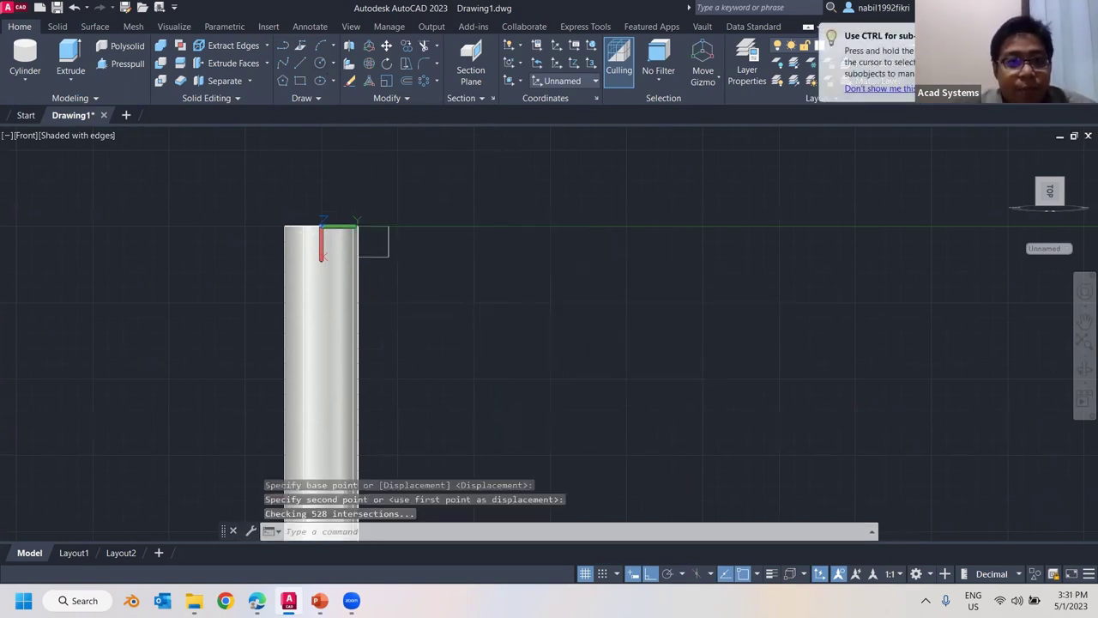
key(Escape)
key(Escape)
- Draw a circle of radius 12 beside the stem, centred 70 units horizontally from the tracked midpoint of the square's side
scroll(395, 215, down, 3)
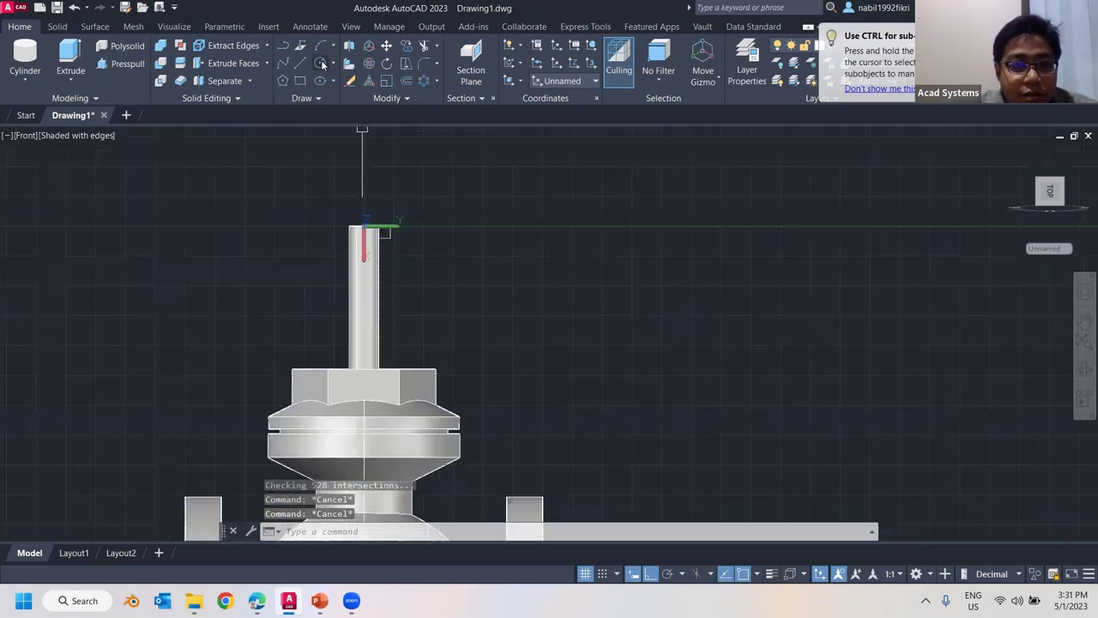
click(323, 66)
scroll(424, 233, up, 3)
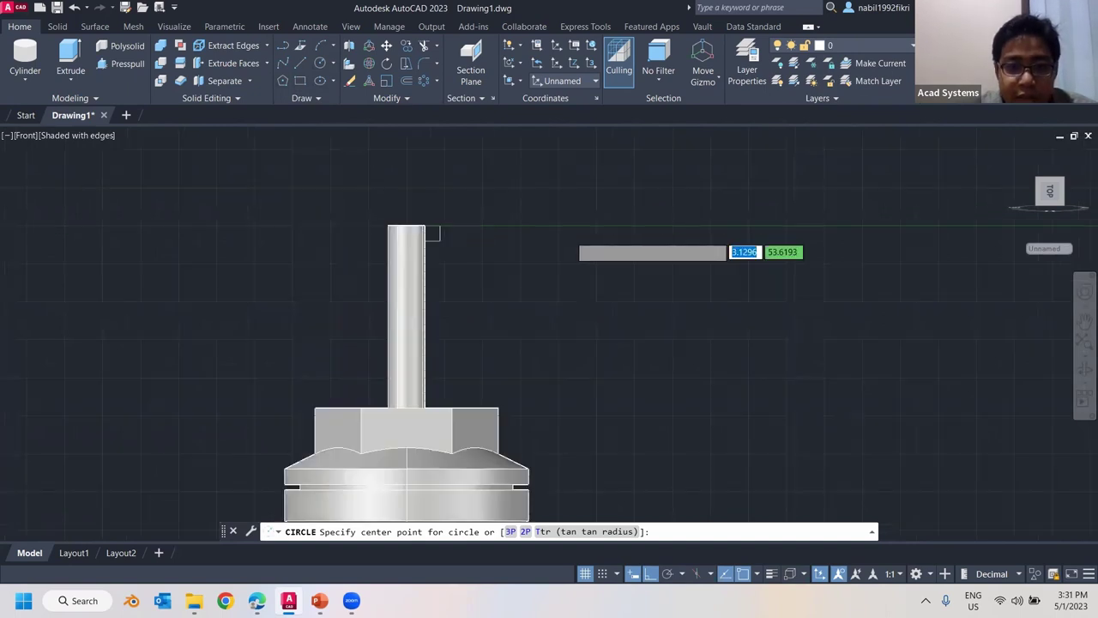
scroll(550, 232, down, 4)
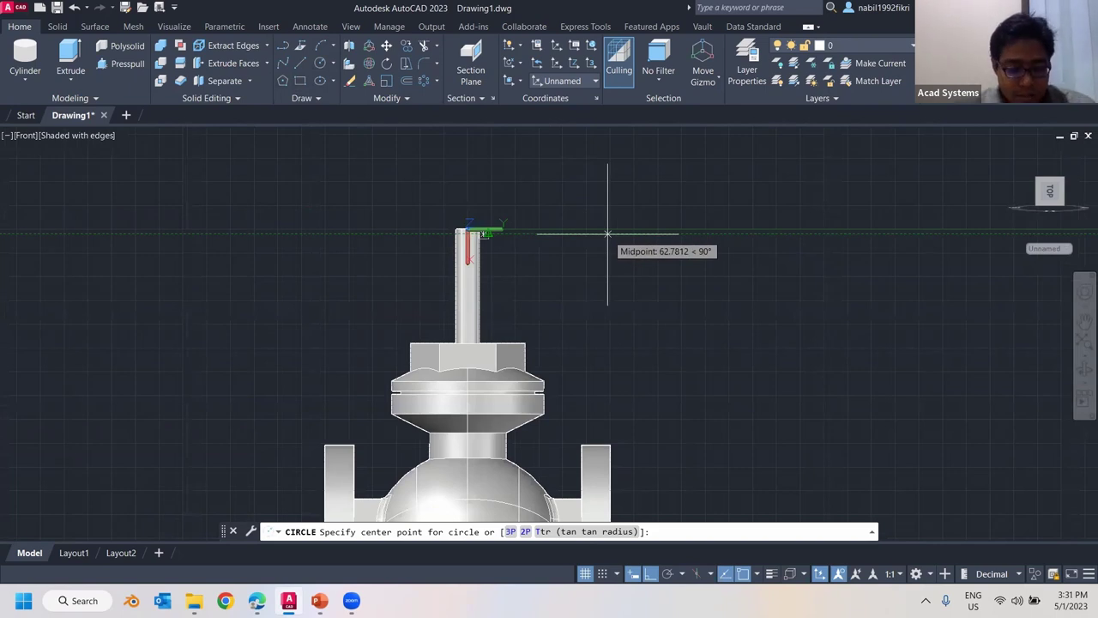
key(Return)
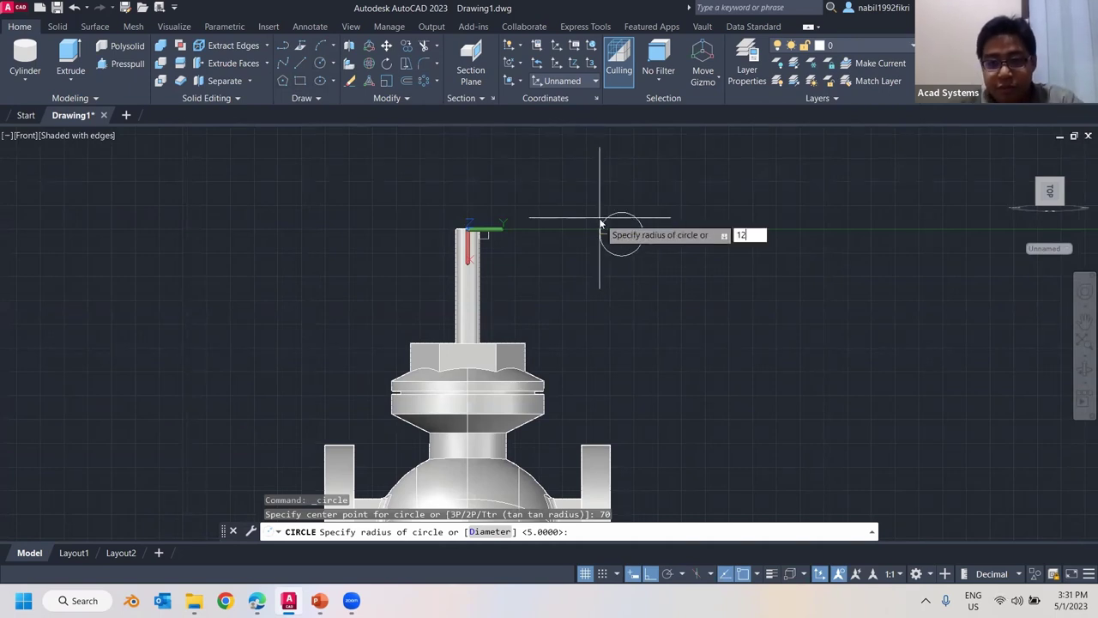
key(Return)
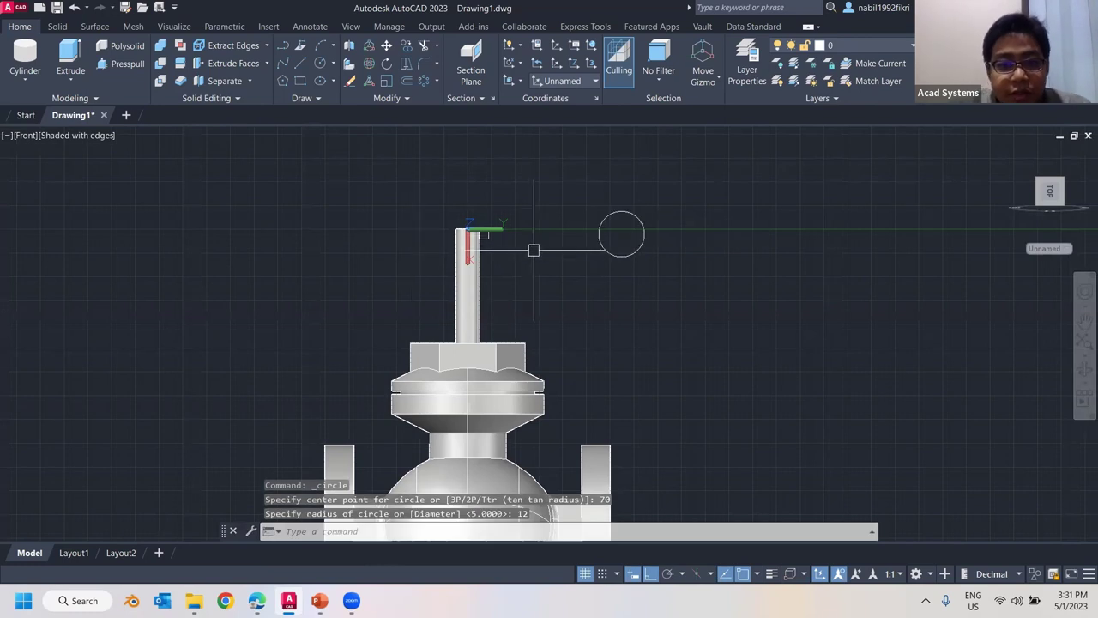
- Revolve the square and the circle 360° about the stem's vertical centre axis to form the hub and handwheel rim
scroll(533, 250, up, 3)
shift+middle_drag(530, 248, 480, 254)
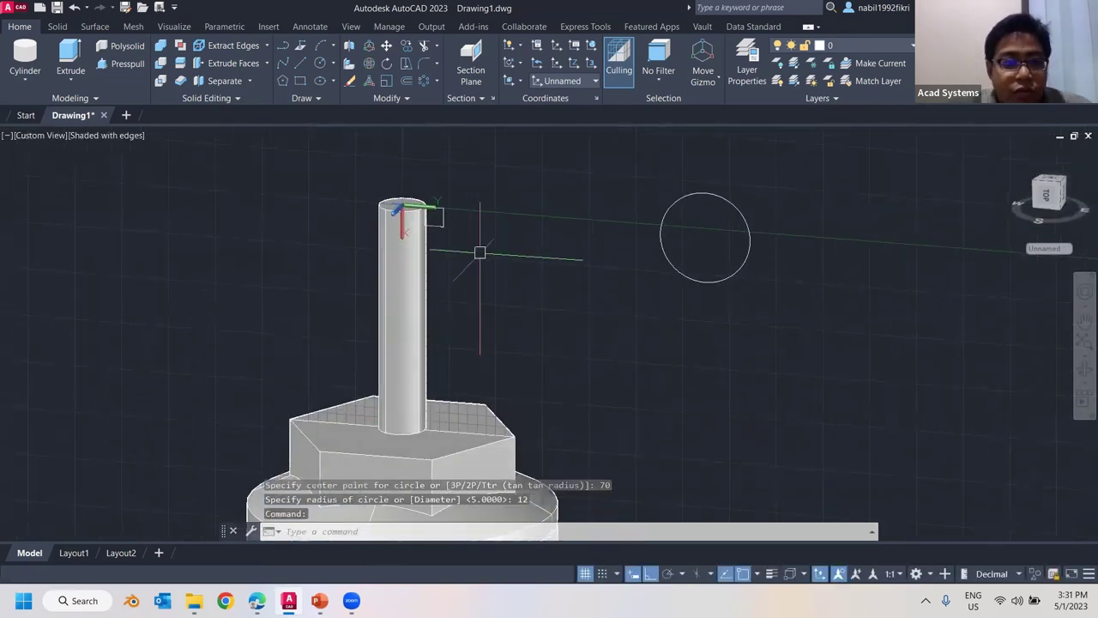
click(71, 80)
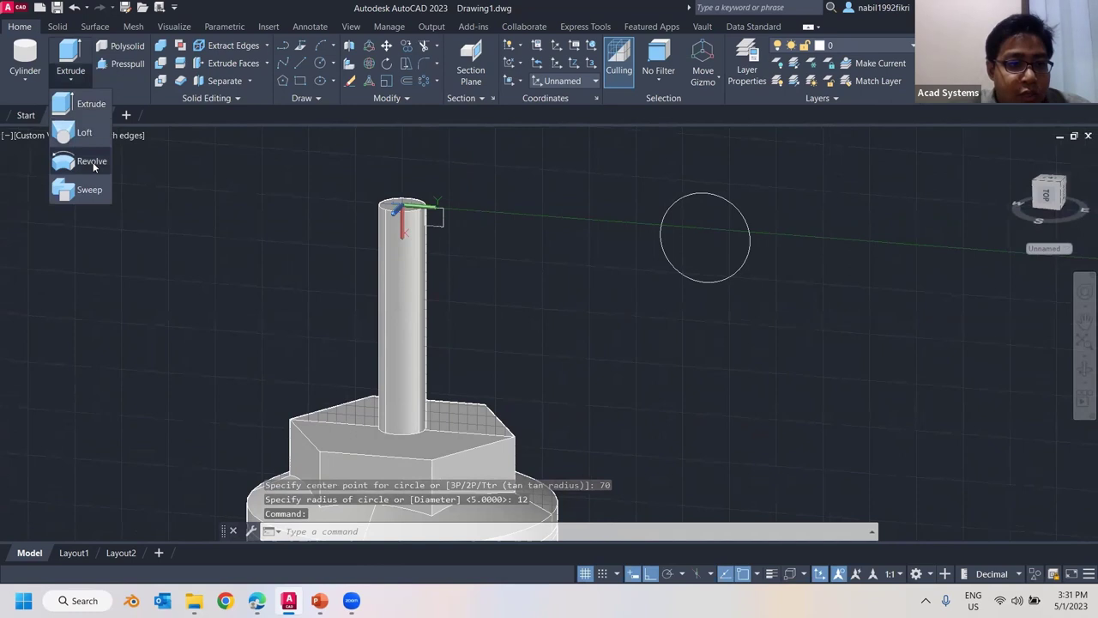
click(93, 162)
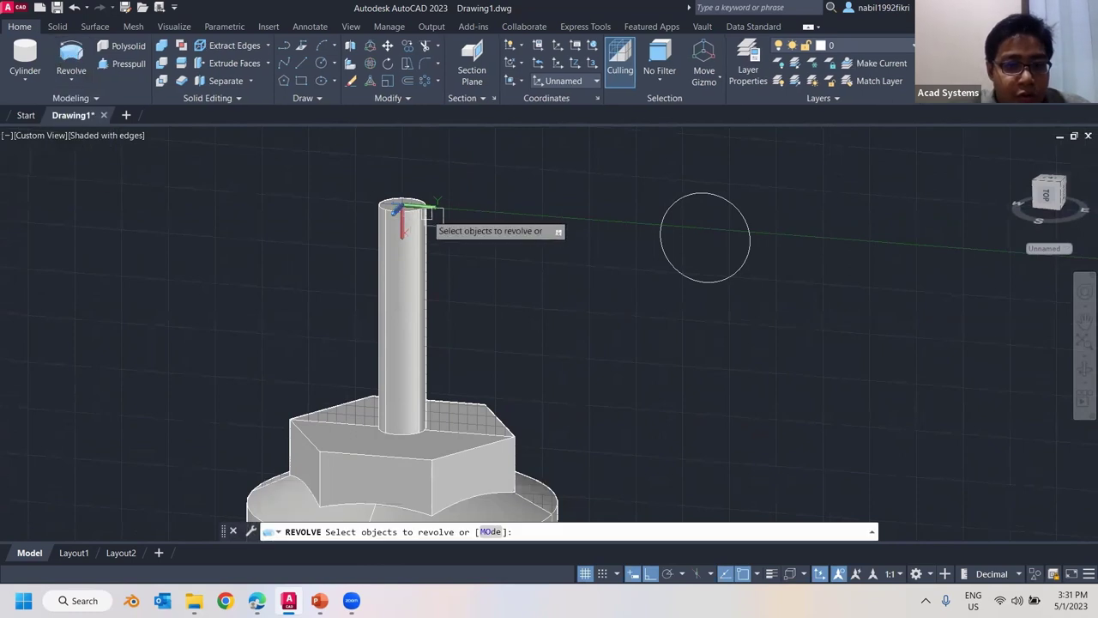
click(665, 225)
click(606, 249)
key(Return)
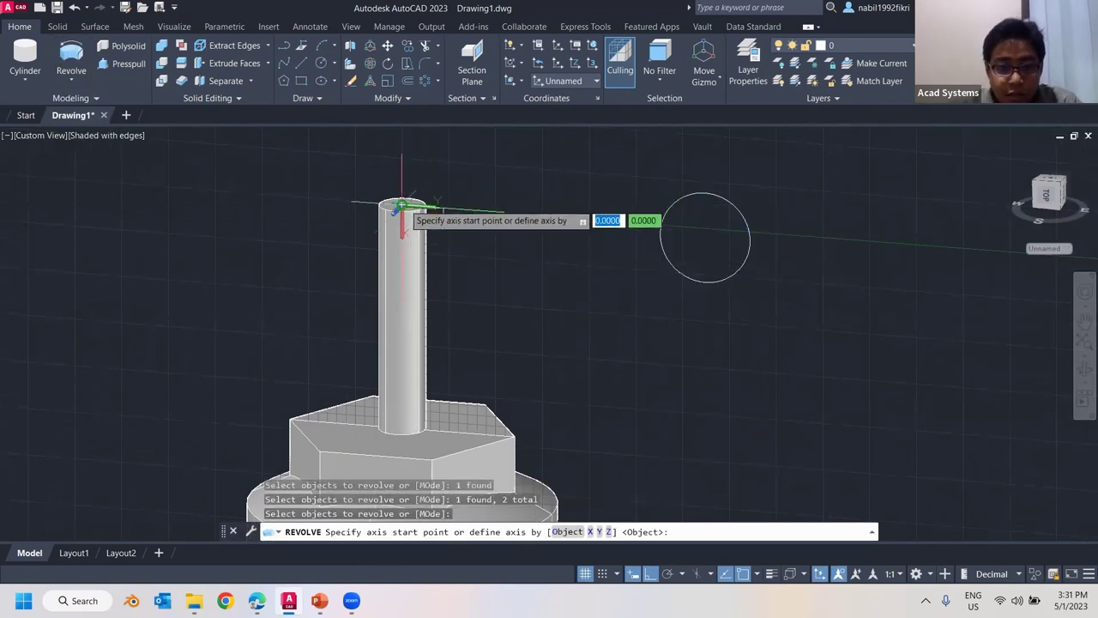
click(399, 207)
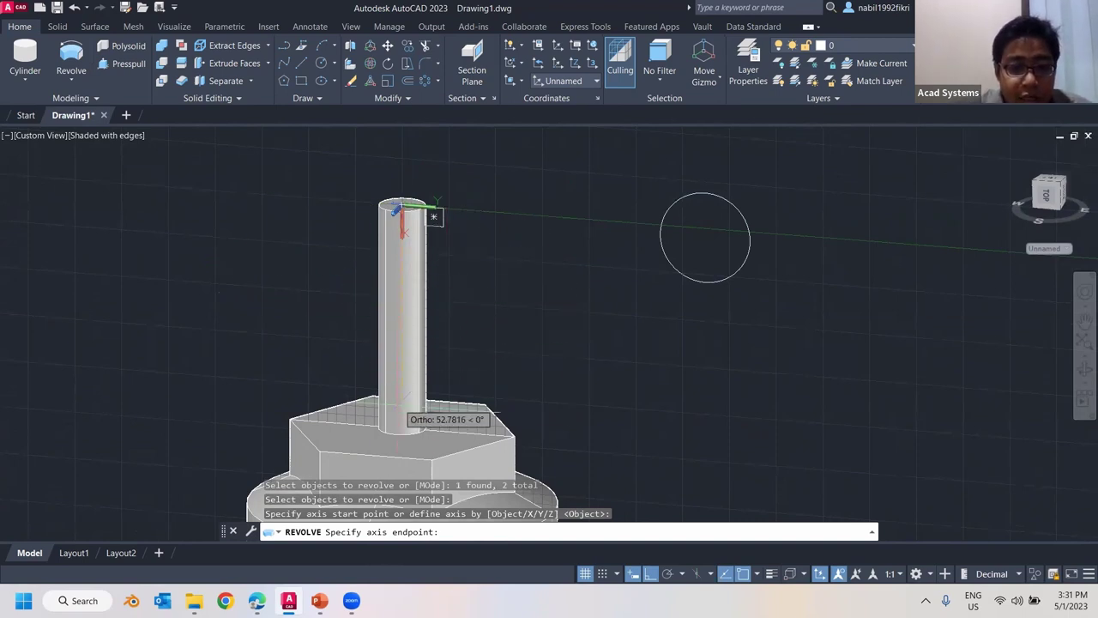
click(401, 426)
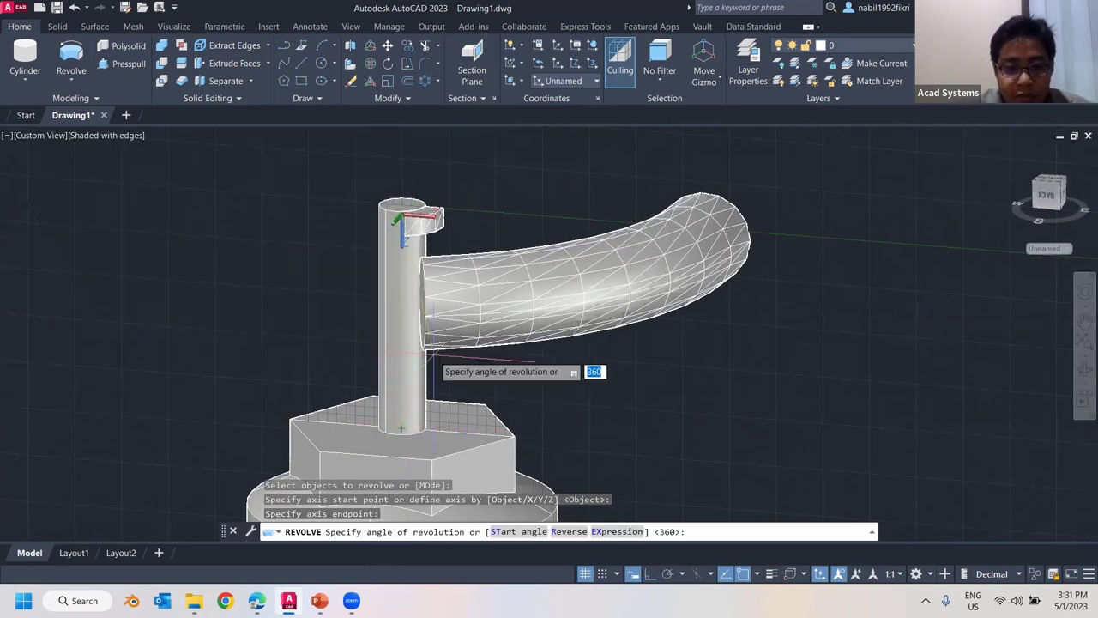
key(Return)
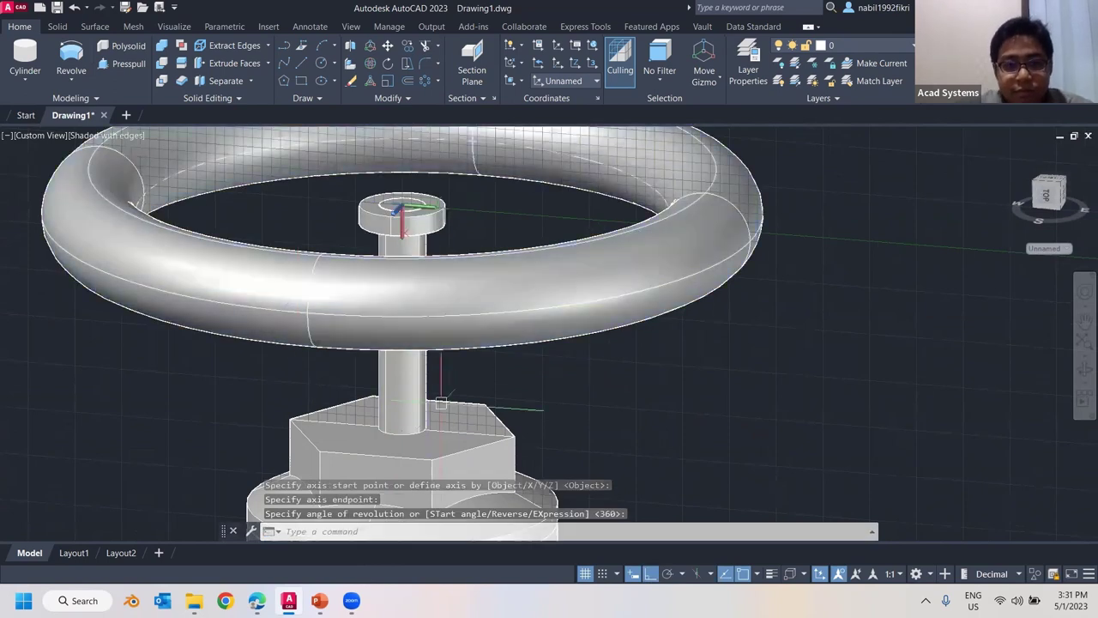
- Redirect the UCS Z axis upward along the stem and show the handwheel from the top
scroll(531, 358, down, 3)
shift+middle_drag(531, 357, 515, 318)
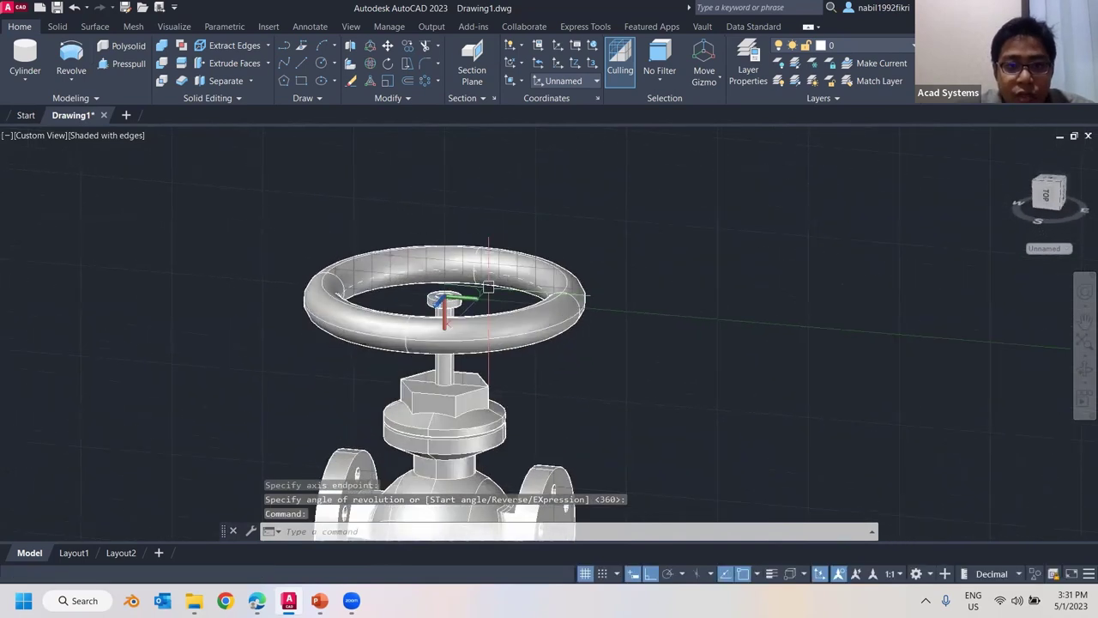
scroll(488, 286, up, 4)
shift+middle_drag(510, 252, 511, 308)
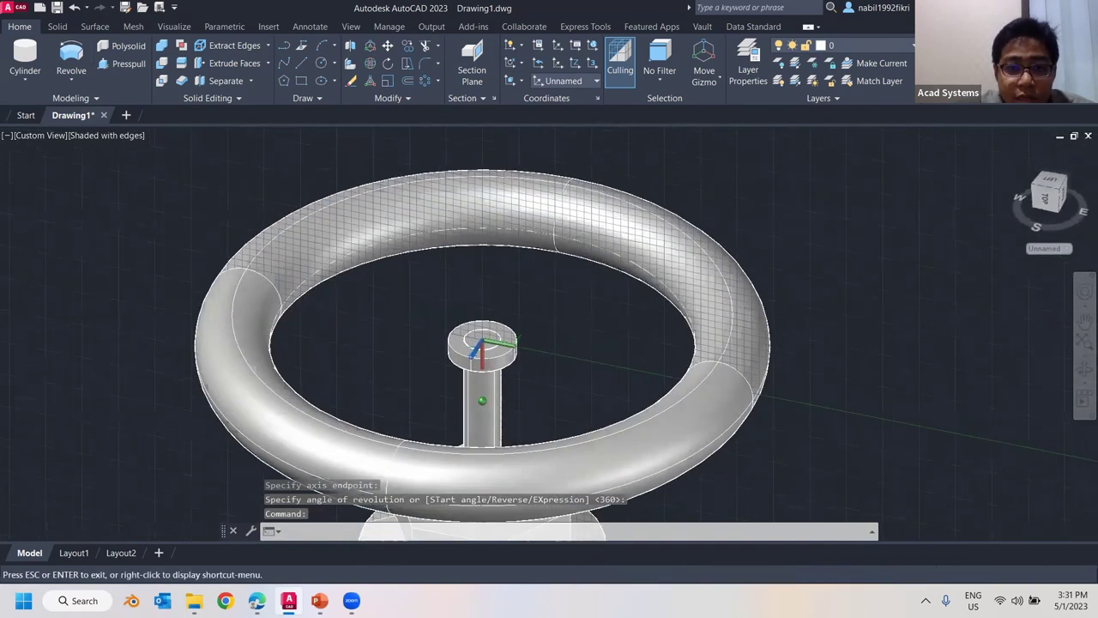
shift+middle_drag(498, 52, 415, 129)
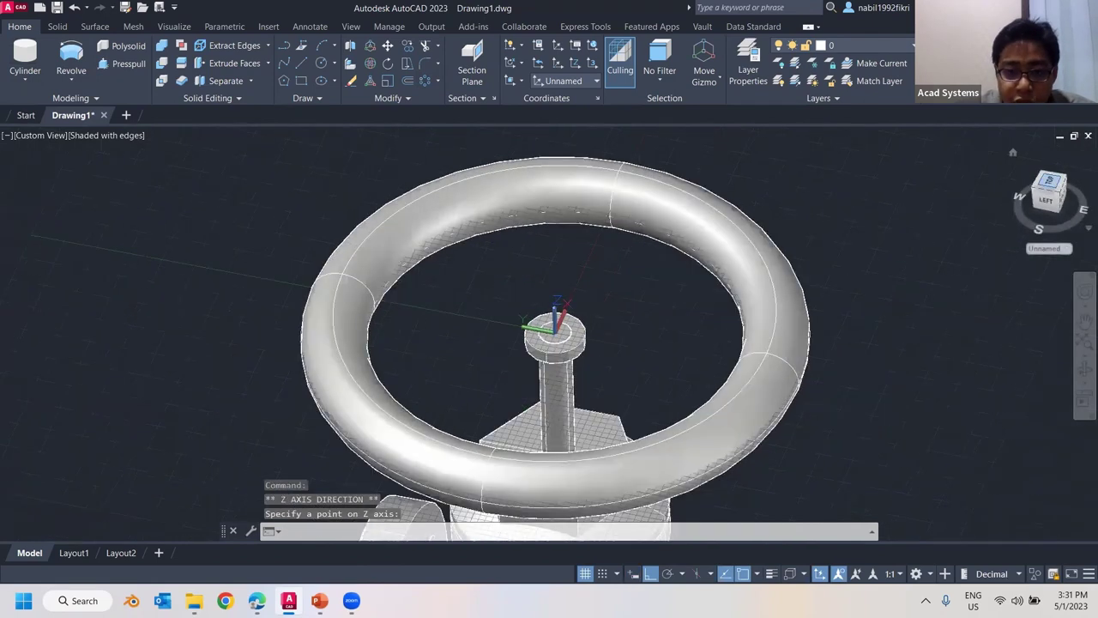
click(1049, 185)
scroll(624, 317, down, 3)
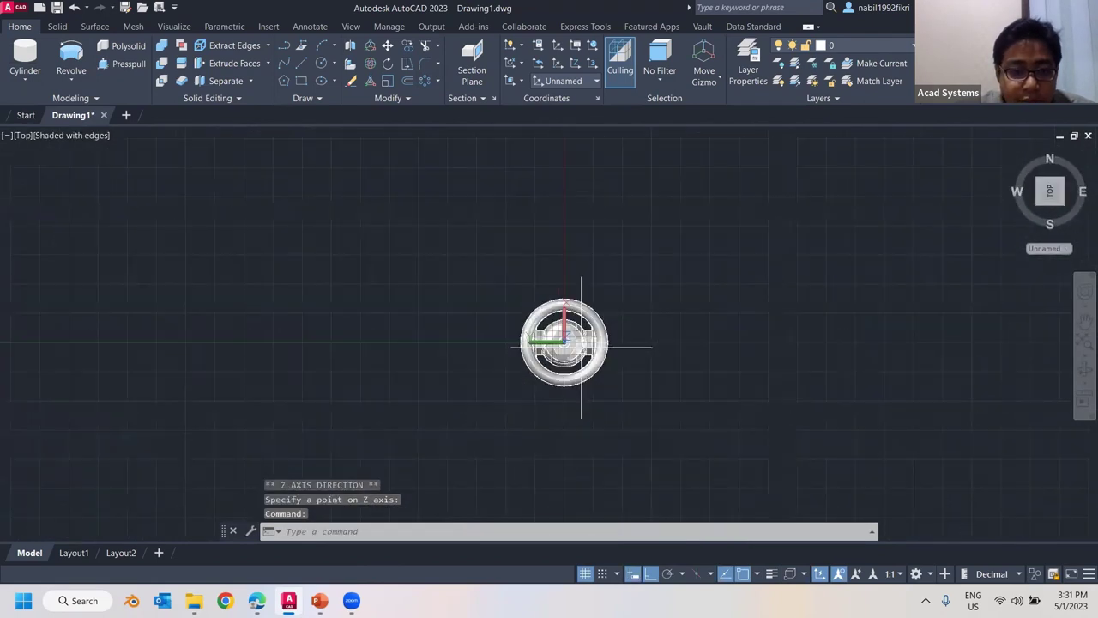
scroll(623, 317, up, 5)
scroll(550, 346, up, 2)
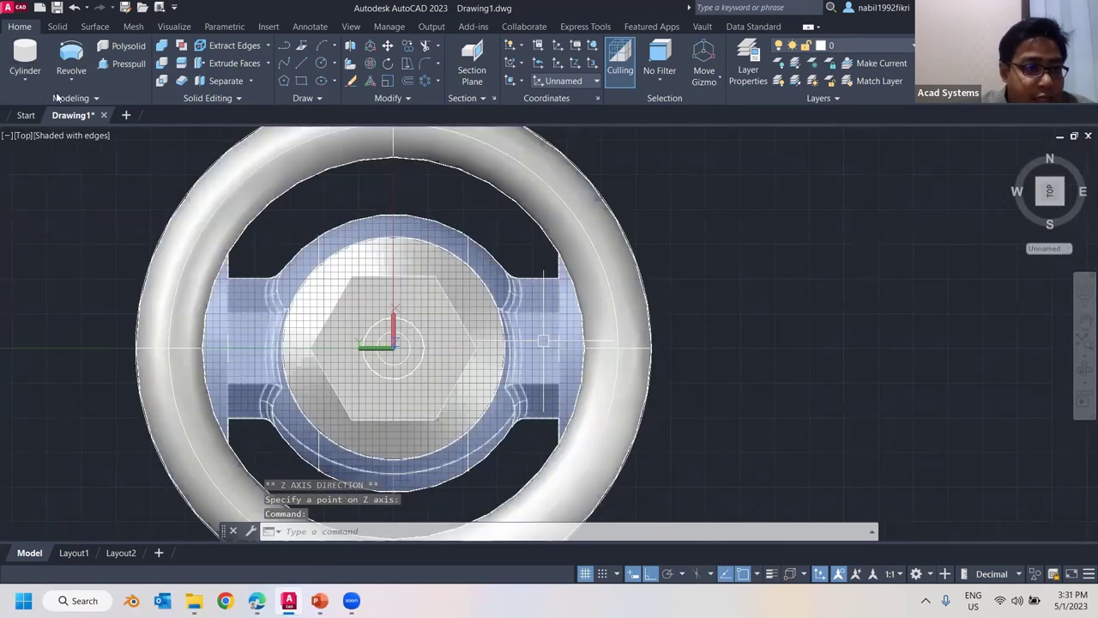
click(301, 80)
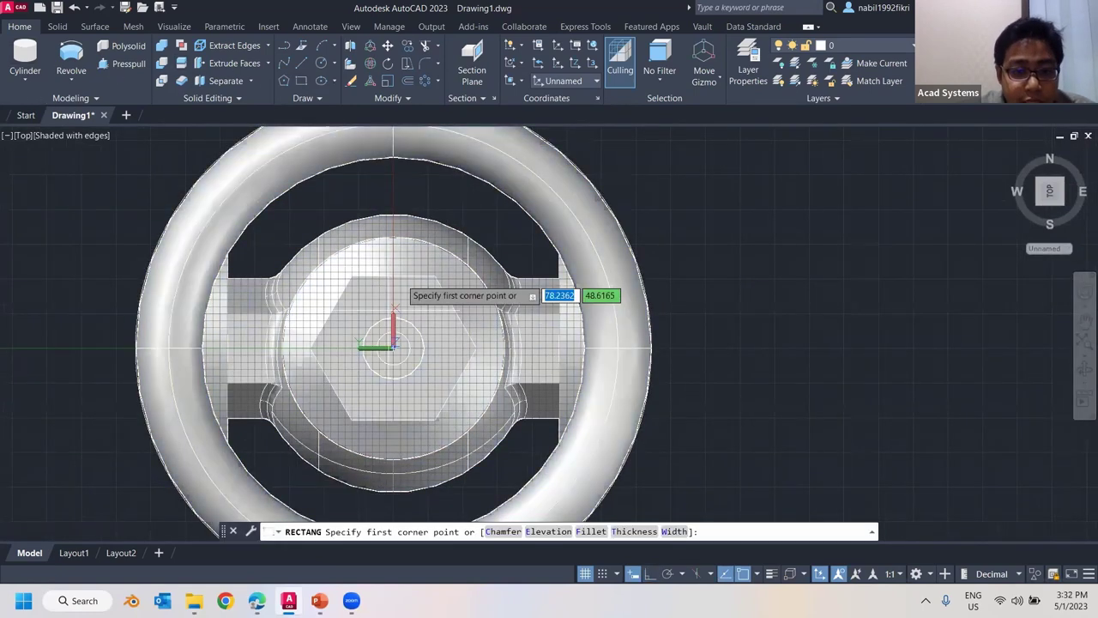
scroll(388, 331, up, 3)
scroll(401, 336, down, 2)
scroll(464, 352, down, 3)
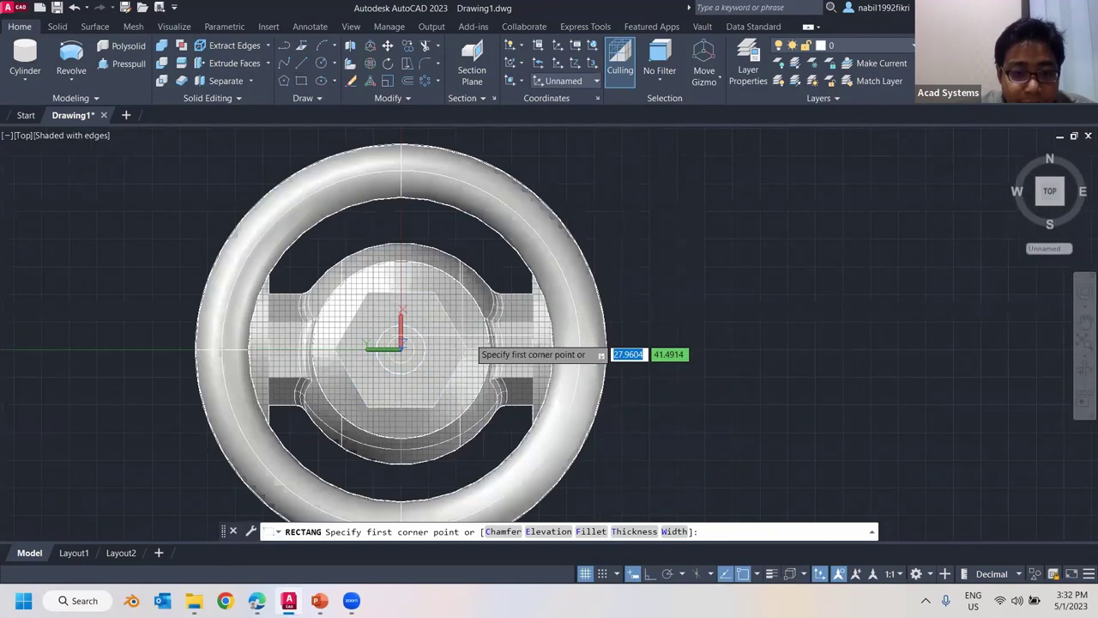
scroll(434, 358, up, 4)
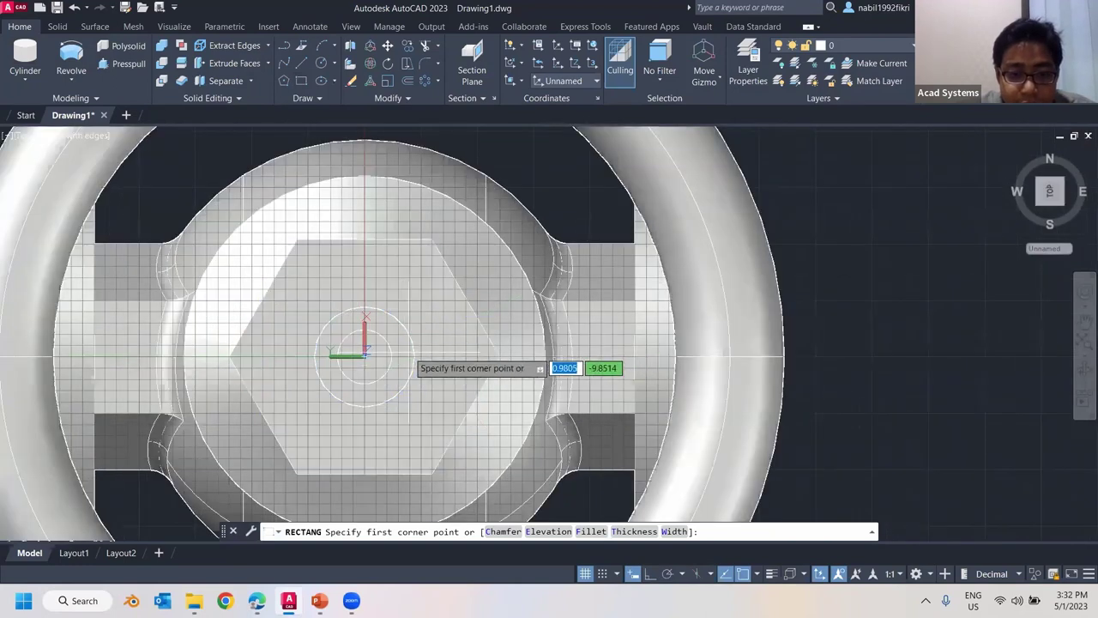
click(416, 352)
key(Escape)
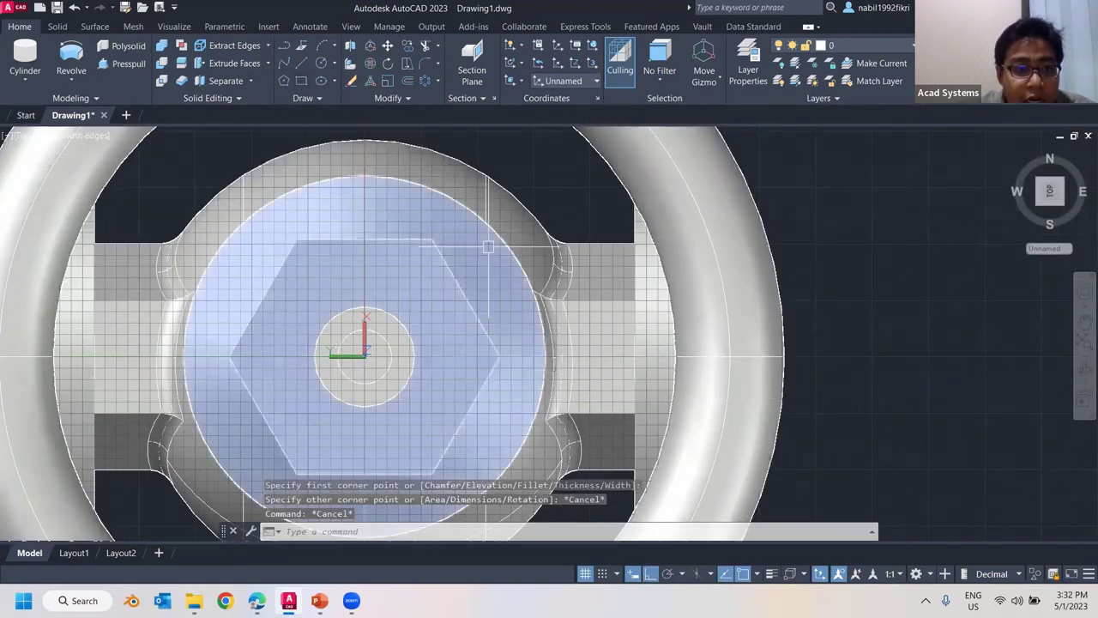
- Draw a narrow rectangle for a spoke, running horizontally from inside the hub to the handwheel rim
scroll(489, 246, up, 2)
scroll(349, 201, down, 4)
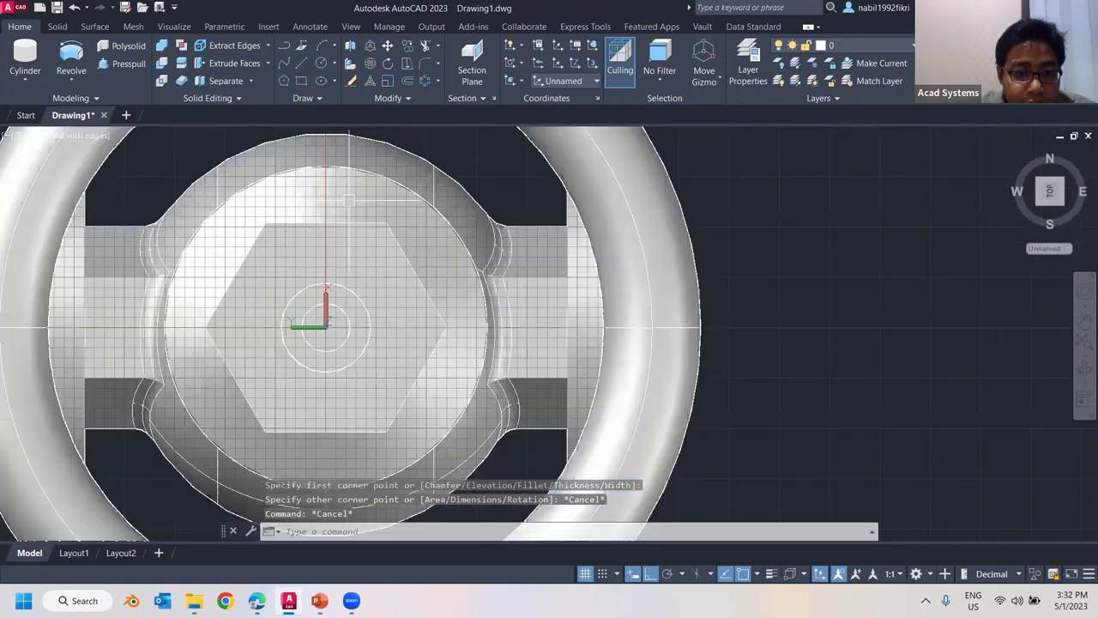
key(Return)
scroll(361, 300, up, 2)
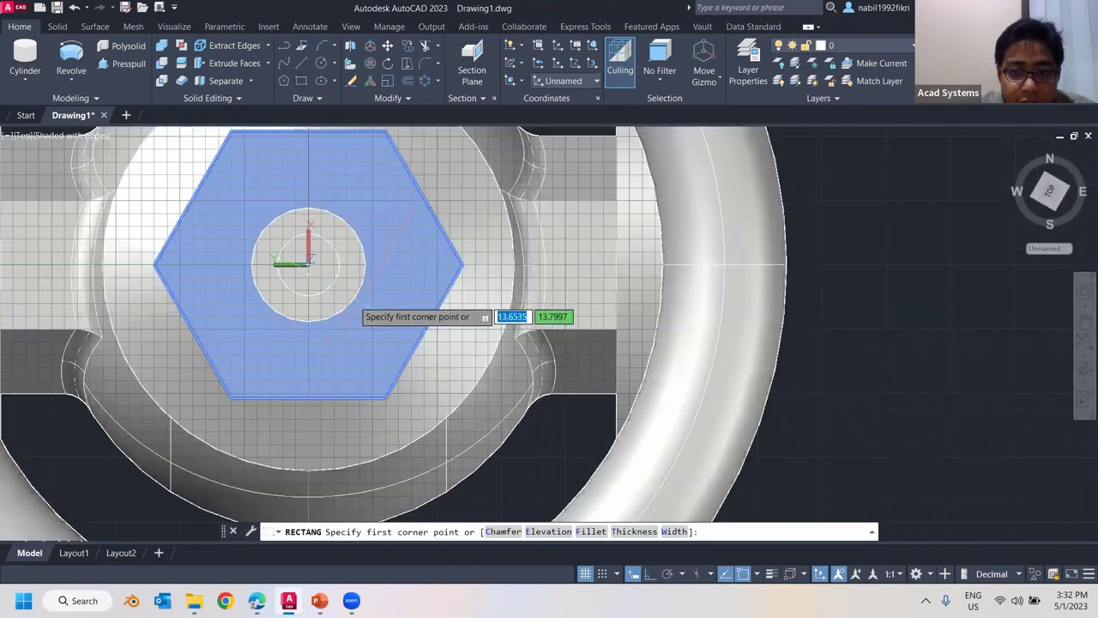
click(352, 250)
key(Escape)
scroll(772, 288, up, 1)
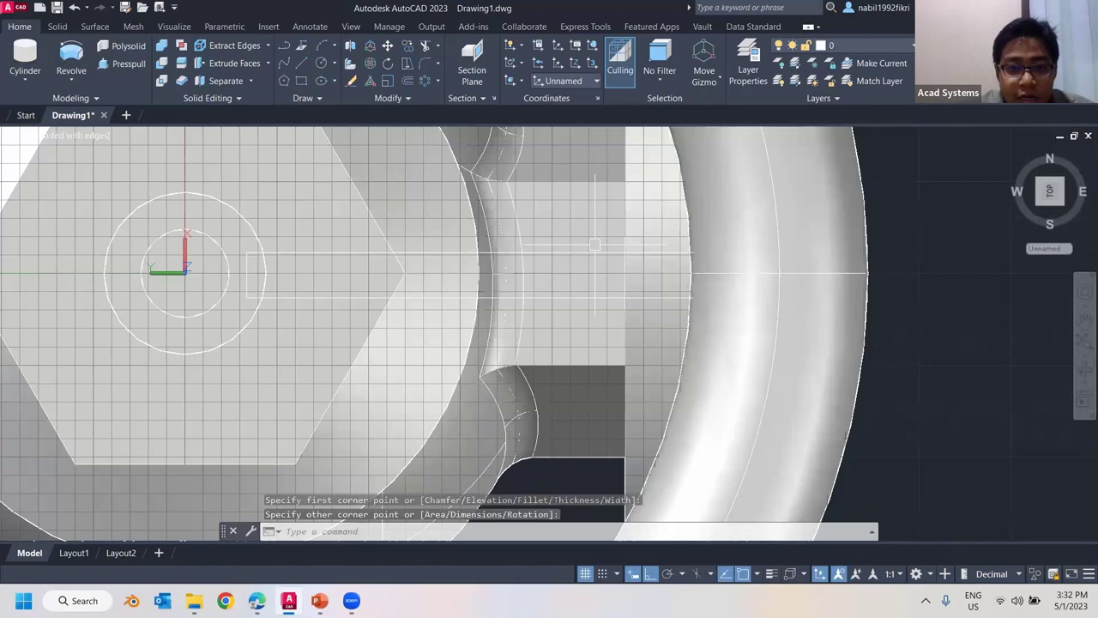
- Try to extrude the spoke rectangle to a height of 5, then undo the extrusion
scroll(560, 271, down, 3)
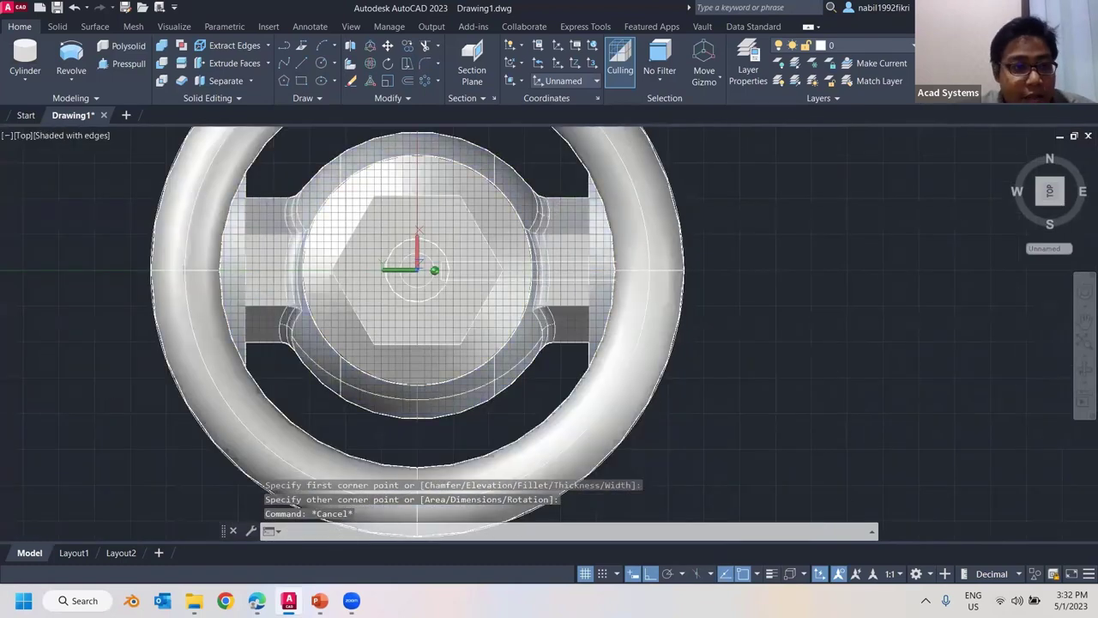
shift+middle_drag(92, 109, 42, 102)
shift+middle_drag(540, 225, 540, 192)
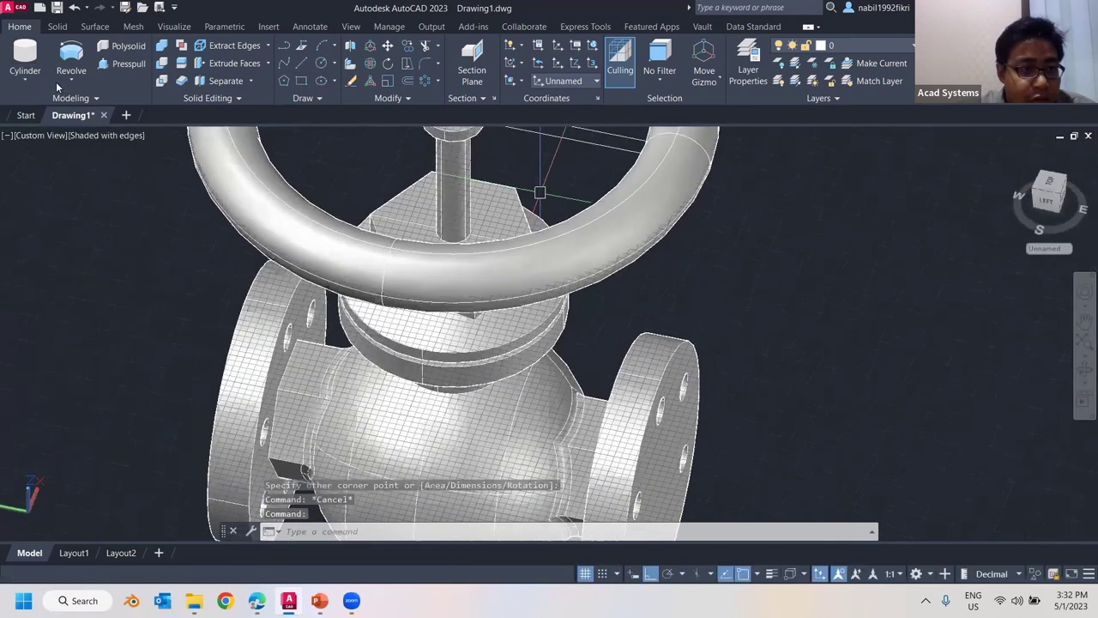
scroll(506, 224, down, 2)
middle_drag(506, 237, 501, 319)
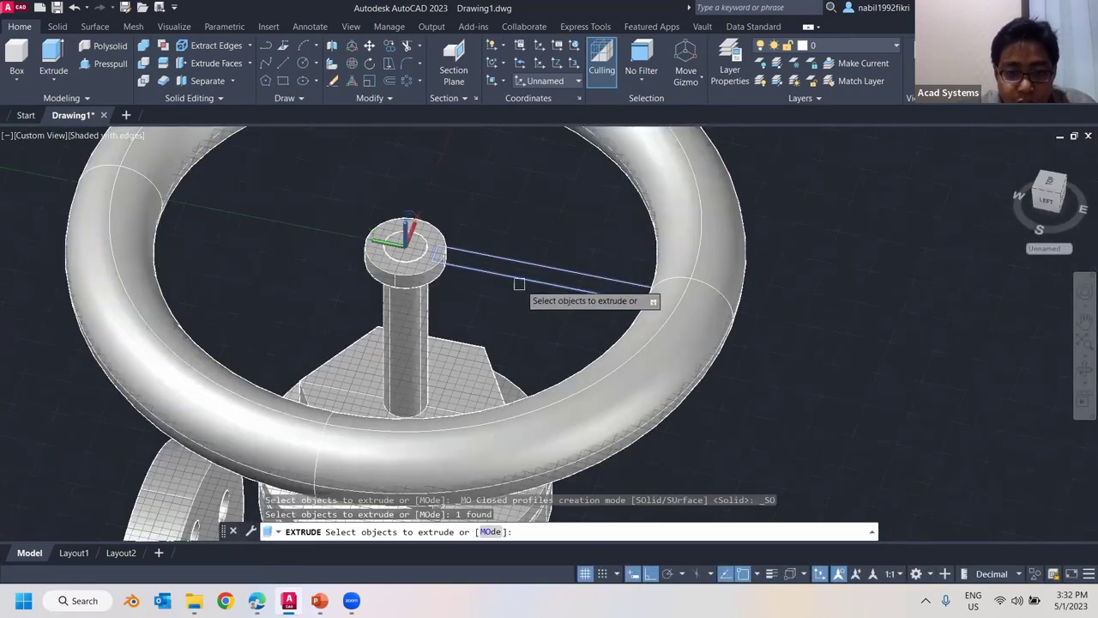
click(515, 273)
key(Return)
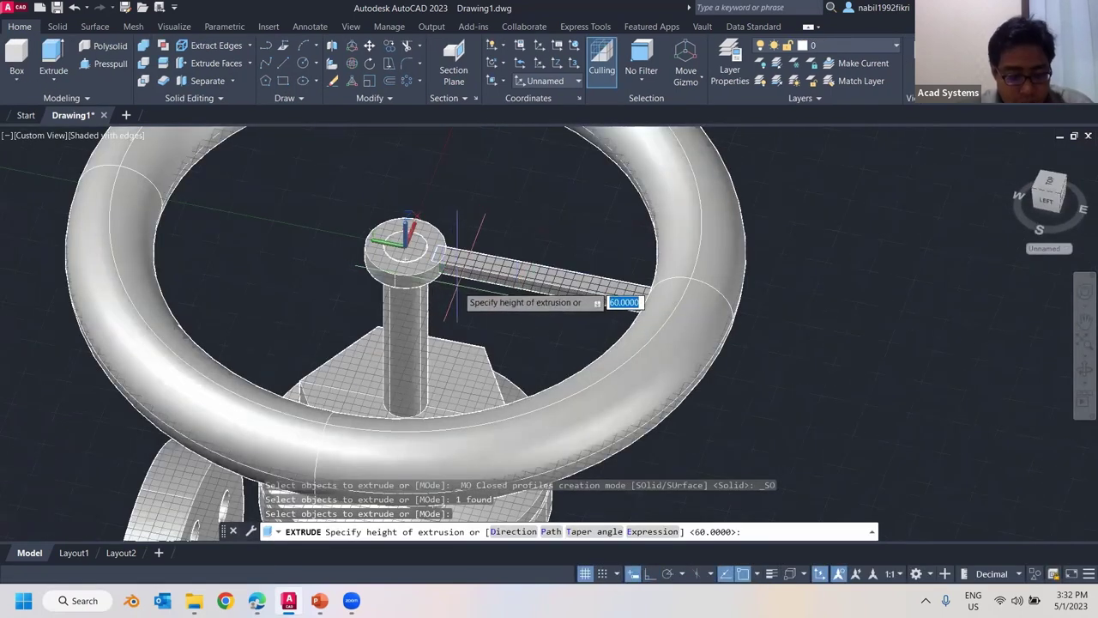
text(5)
key(Return)
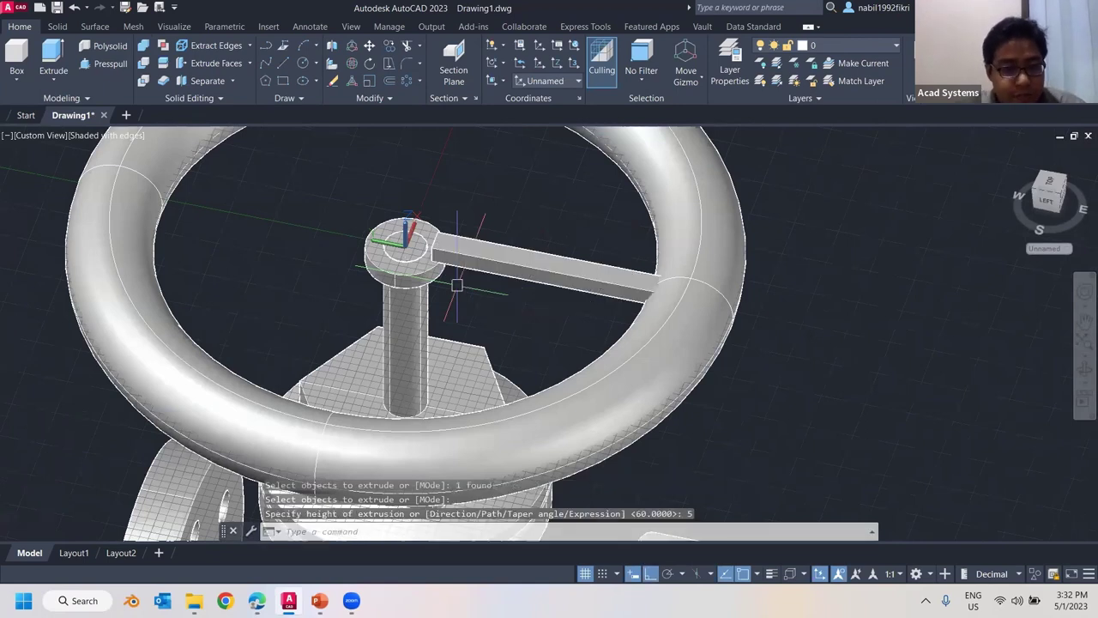
text(u)
key(Return)
- Extrude the spoke rectangle by -5 so it extends downward between the hub and the rim
click(53, 60)
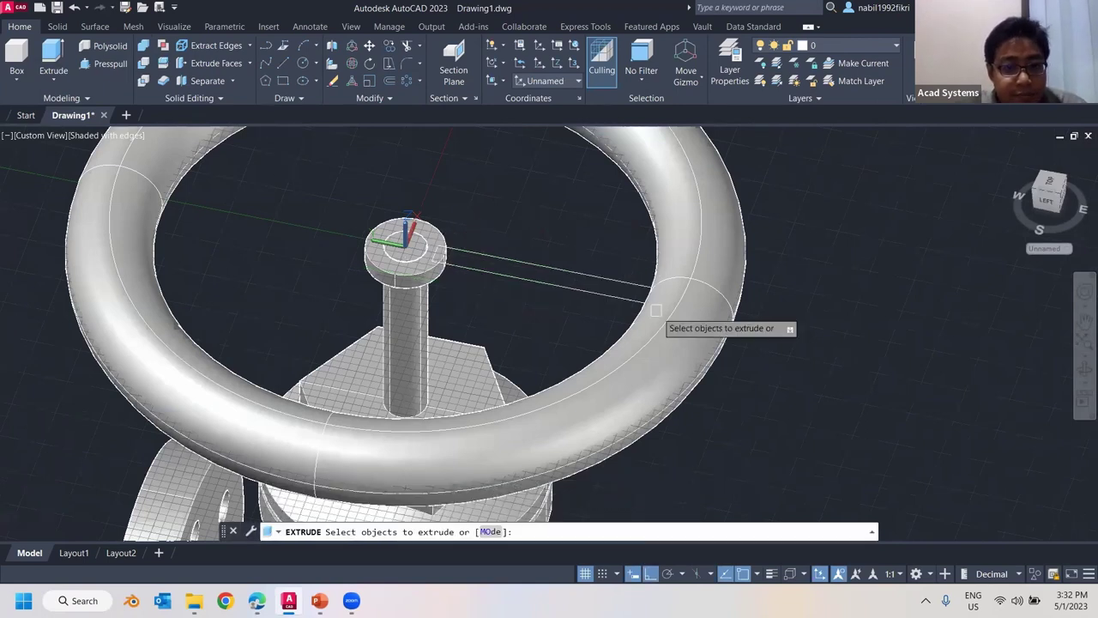
click(573, 297)
key(Return)
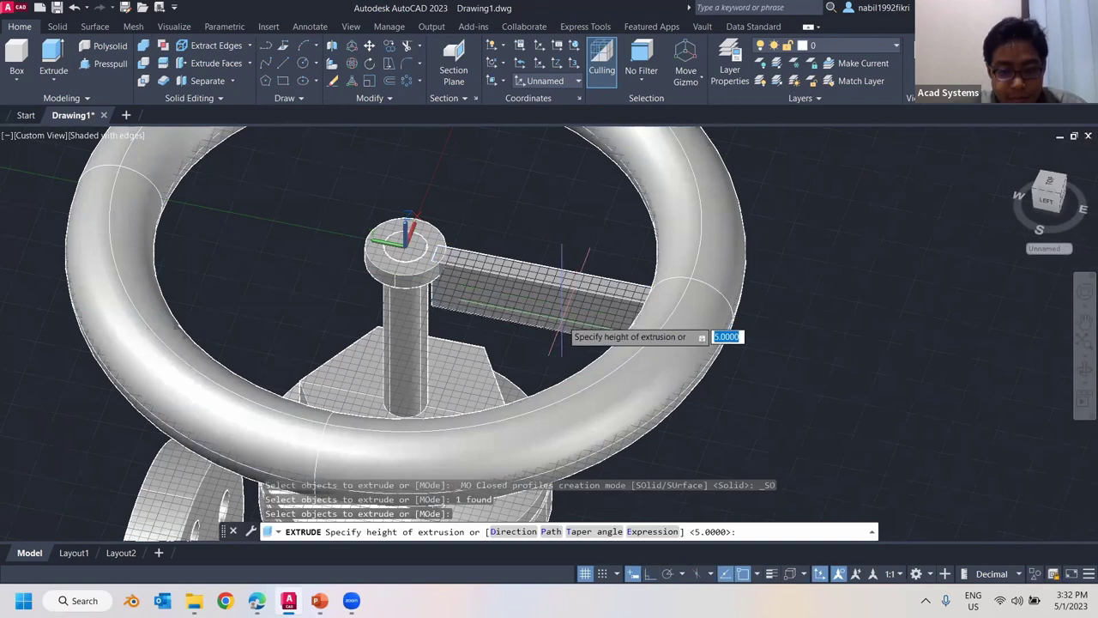
text(-5)
key(Return)
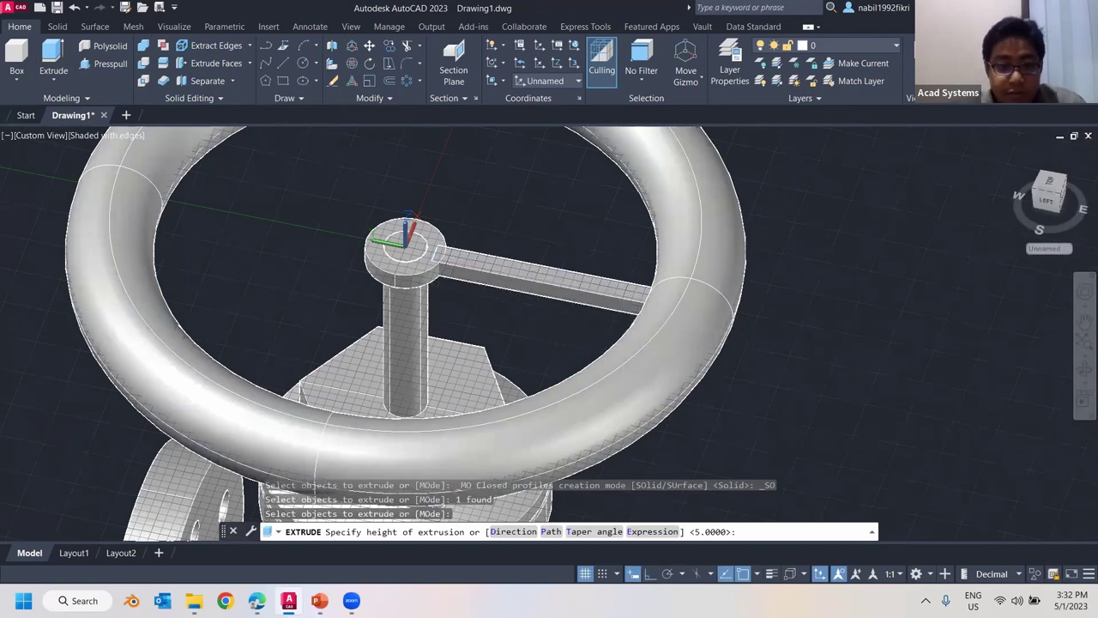
- Create a polar array of the handwheel spoke around the centre of the hub
key(Escape)
key(Escape)
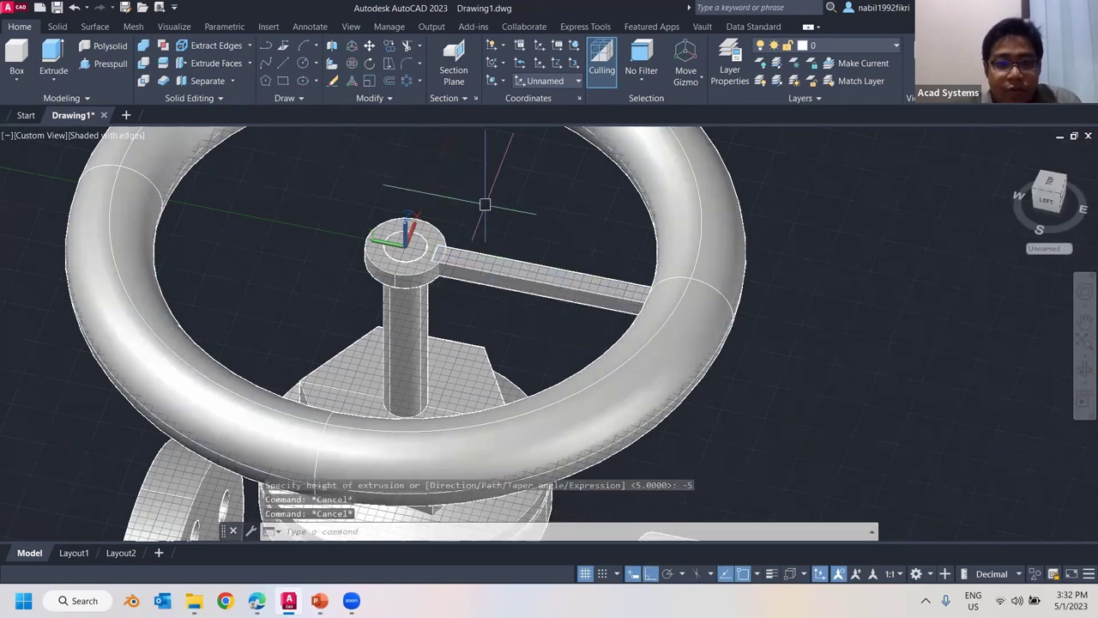
scroll(485, 205, down, 5)
mouse_move(438, 109)
middle_down()
mouse_move(420, 80)
mouse_move(440, 123)
middle_up()
middle_drag(448, 259, 533, 202)
click(419, 81)
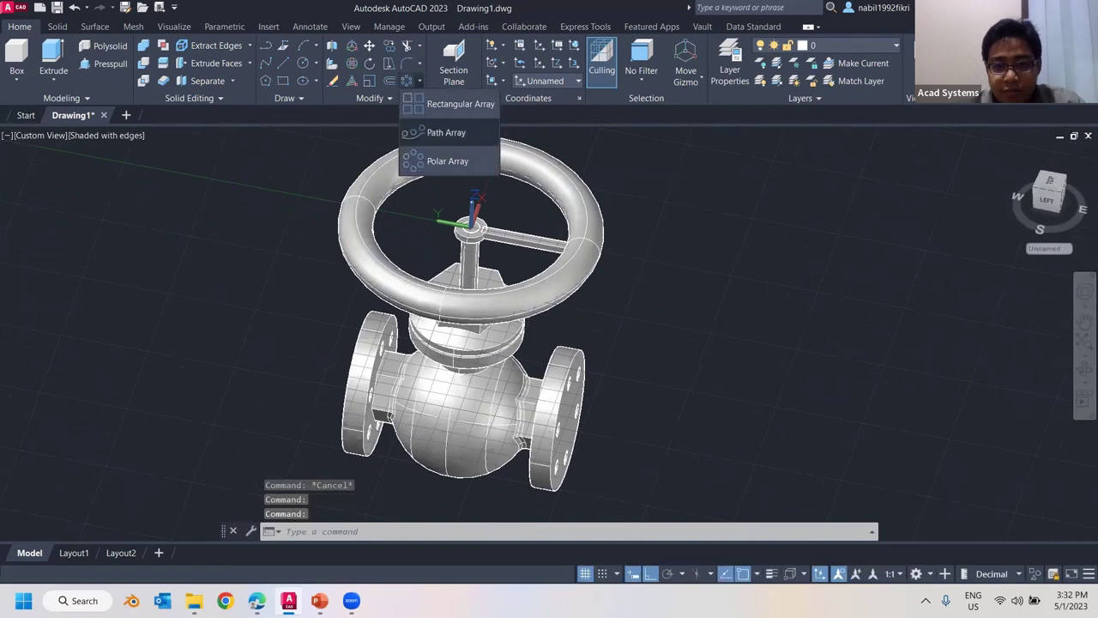
click(447, 161)
click(562, 244)
key(Return)
scroll(472, 250, up, 2)
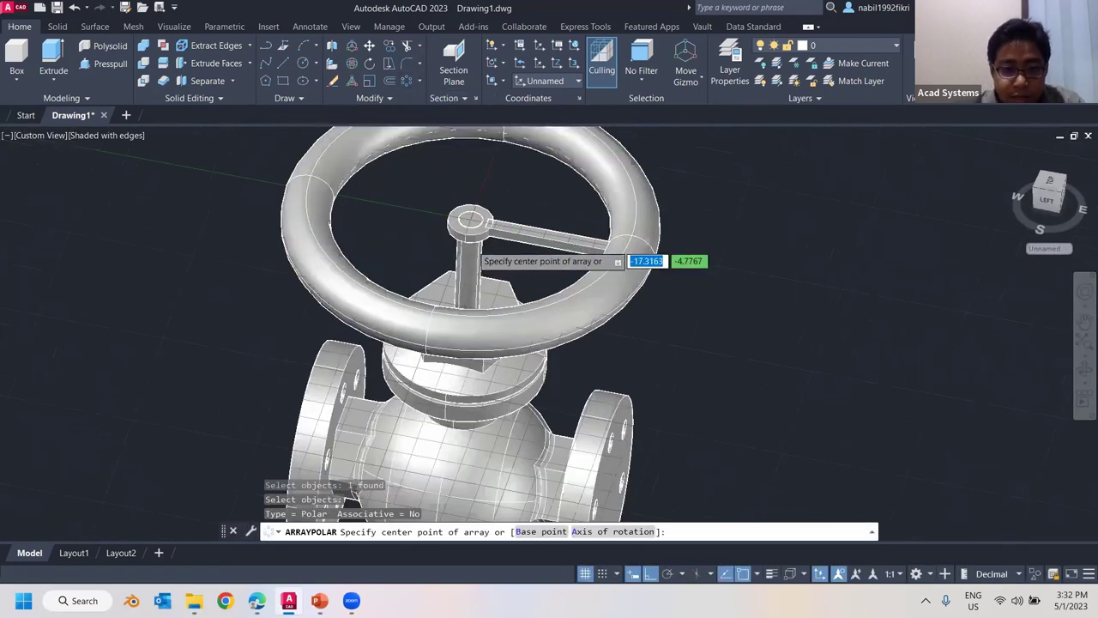
scroll(473, 251, up, 2)
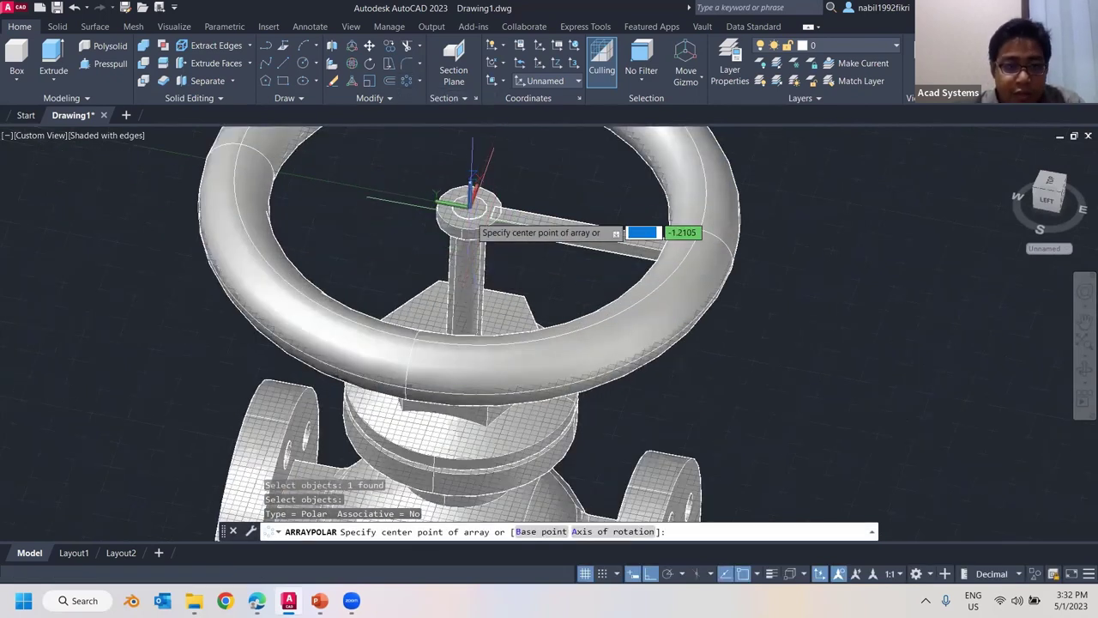
click(472, 206)
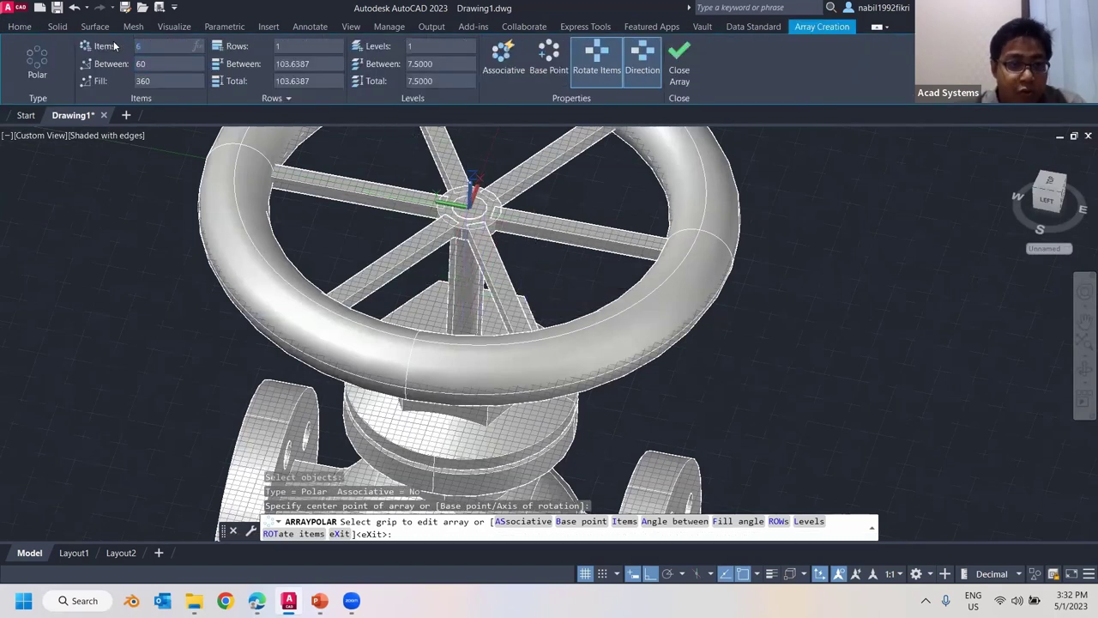
- Set the polar array to 4 items and finish the array
click(167, 46)
text(4)
key(Return)
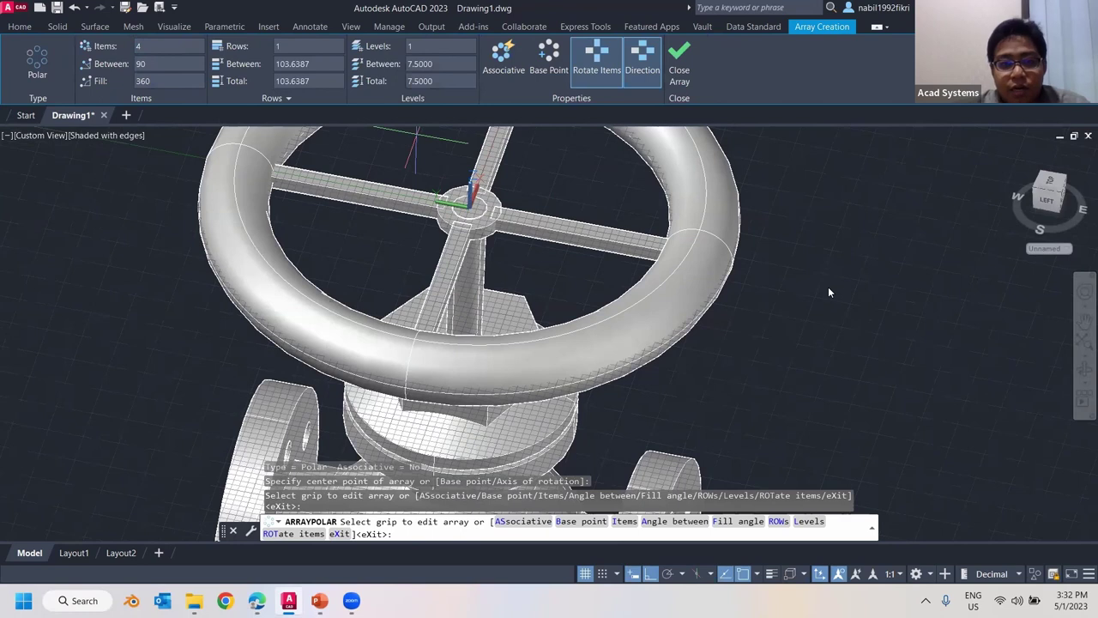
key(Escape)
- Union the handwheel rim, the four spokes and the hub into one solid
shift+middle_drag(376, 180, 361, 369)
scroll(307, 196, down, 6)
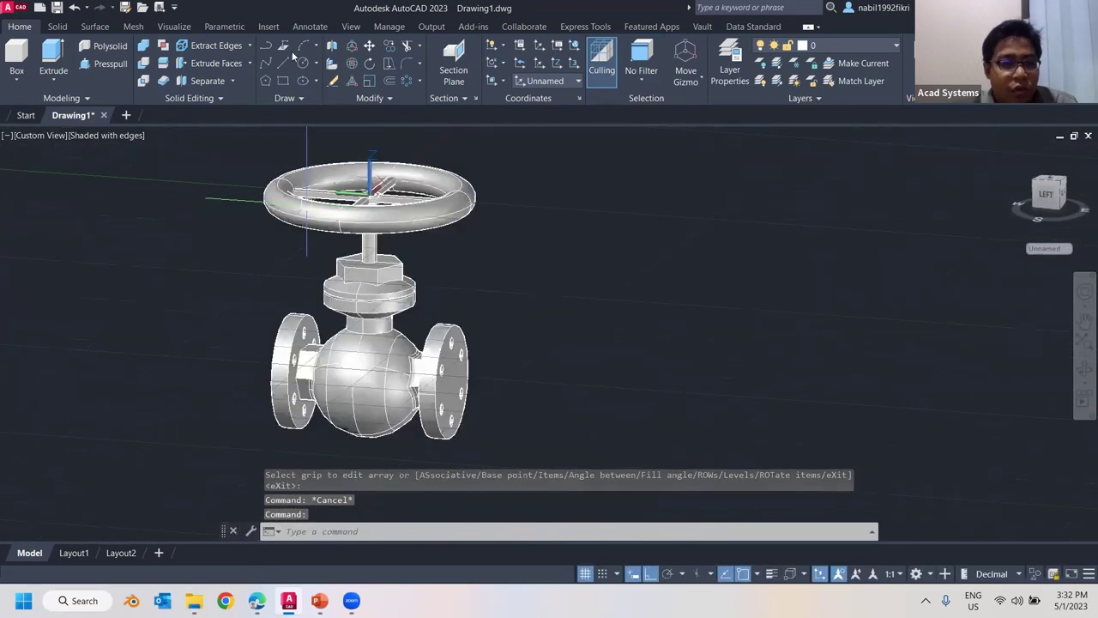
shift+middle_drag(307, 196, 375, 252)
scroll(313, 211, up, 3)
scroll(313, 211, up, 2)
shift+middle_drag(270, 188, 274, 146)
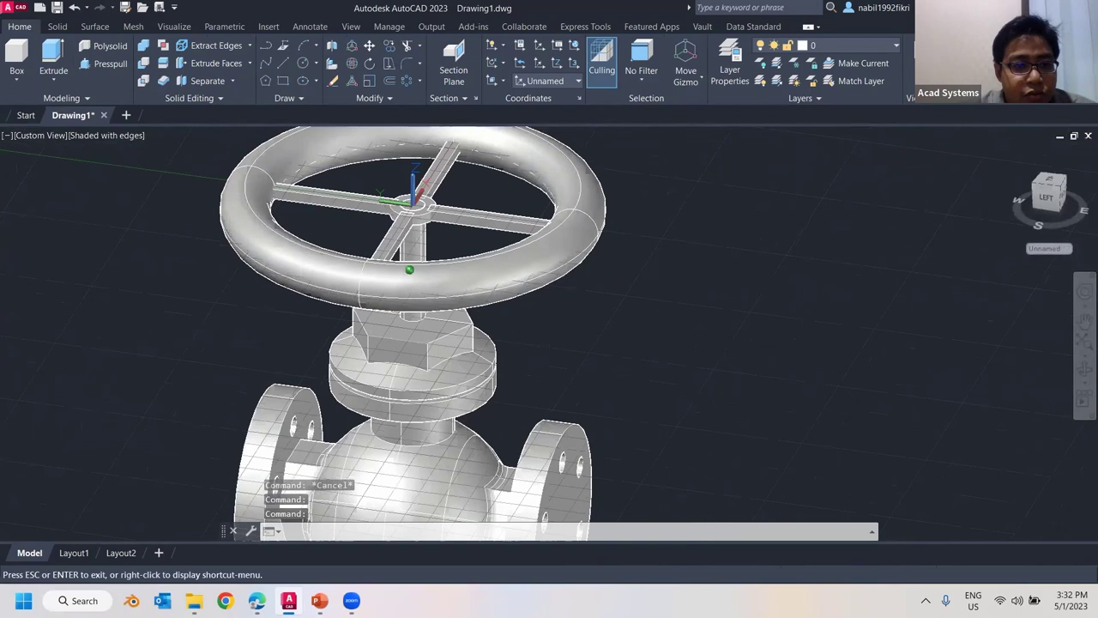
click(143, 44)
click(274, 161)
click(335, 196)
click(448, 167)
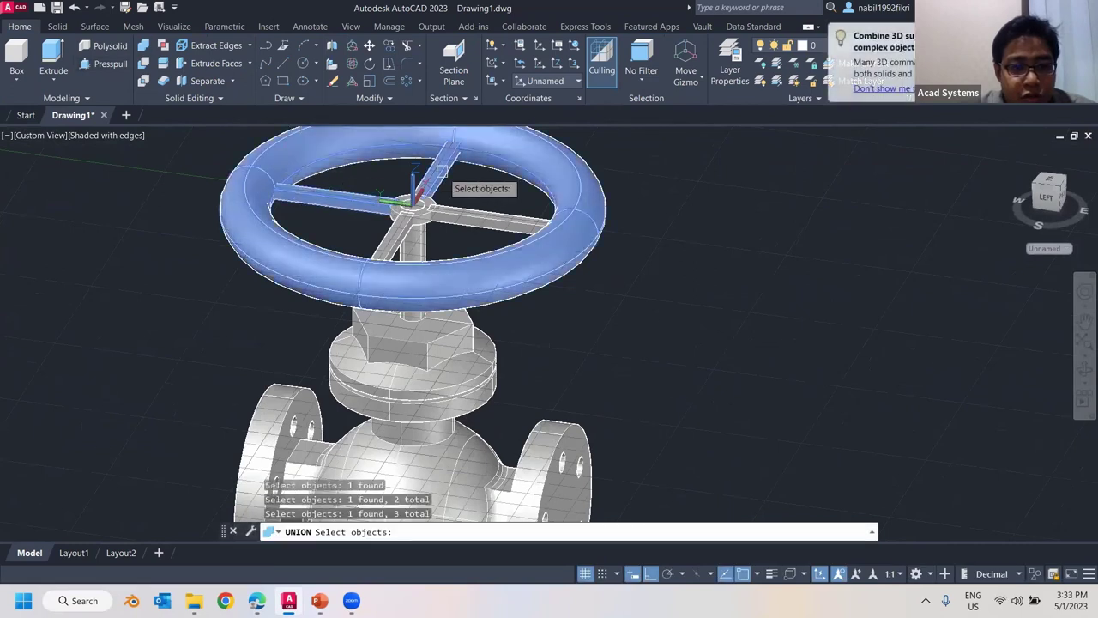
click(494, 219)
click(384, 241)
click(425, 214)
key(Return)
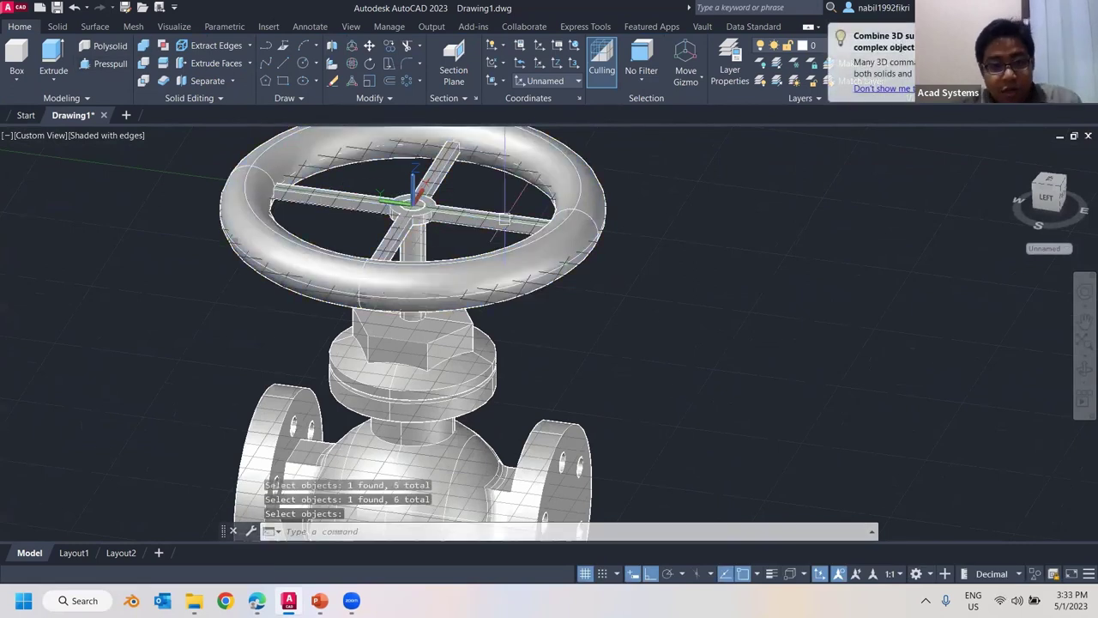
- Inspect the joined handwheel and the complete valve from several angles
scroll(454, 247, up, 2)
scroll(452, 244, up, 2)
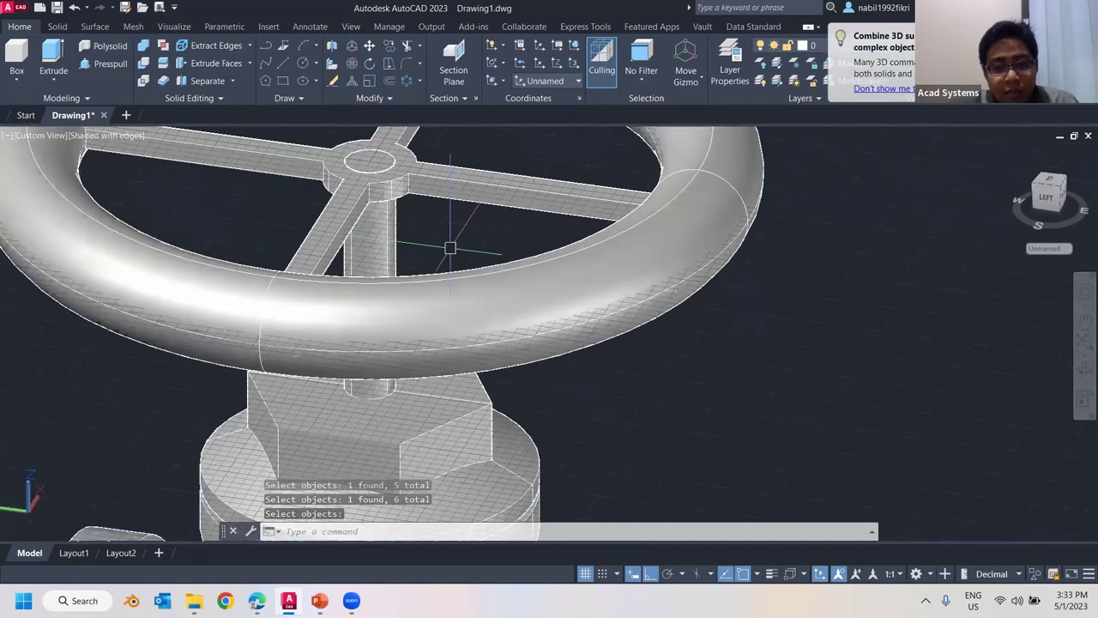
shift+middle_drag(449, 252, 408, 194)
scroll(613, 296, down, 5)
shift+middle_drag(656, 312, 755, 351)
shift+middle_drag(552, 379, 459, 416)
shift+middle_drag(730, 320, 730, 327)
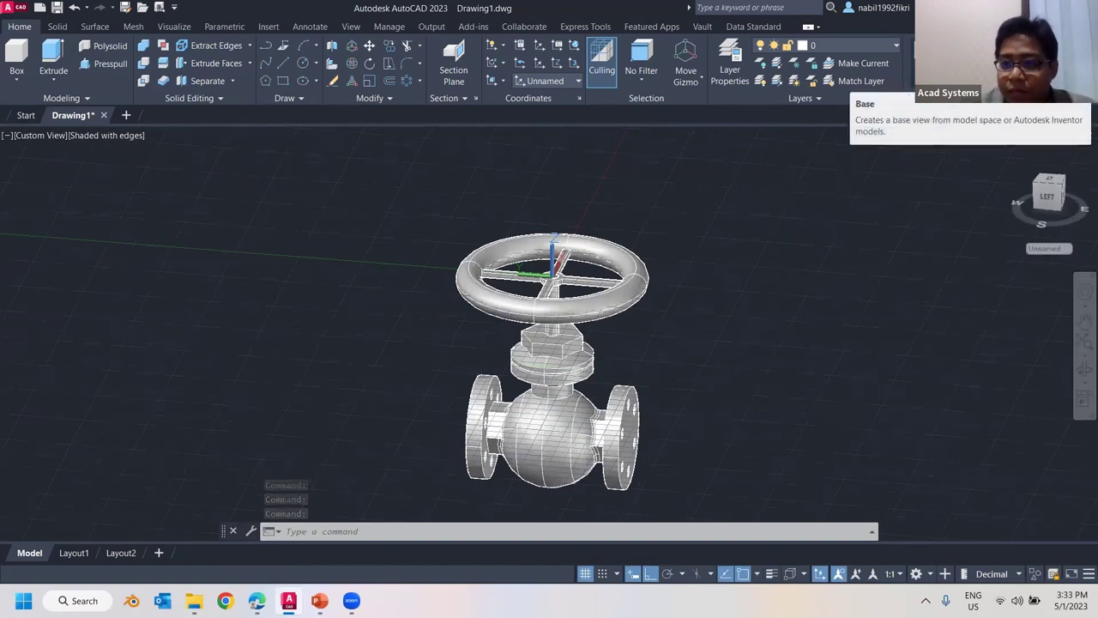
- Start a base drawing view from model space, selecting the whole valve and using Layout1
click(960, 110)
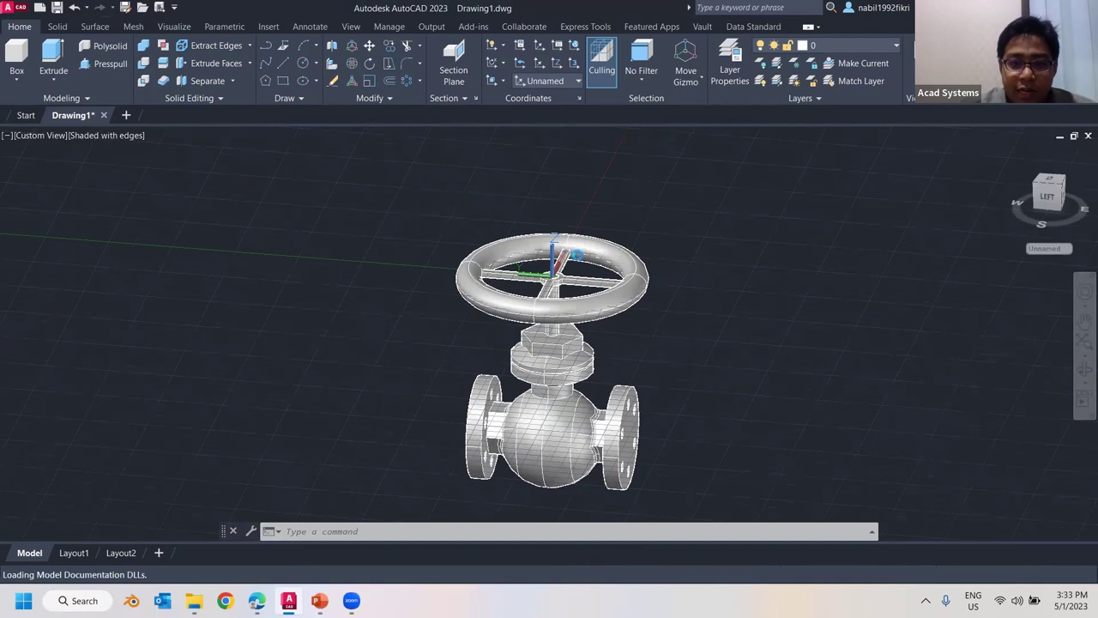
middle_drag(713, 481, 667, 424)
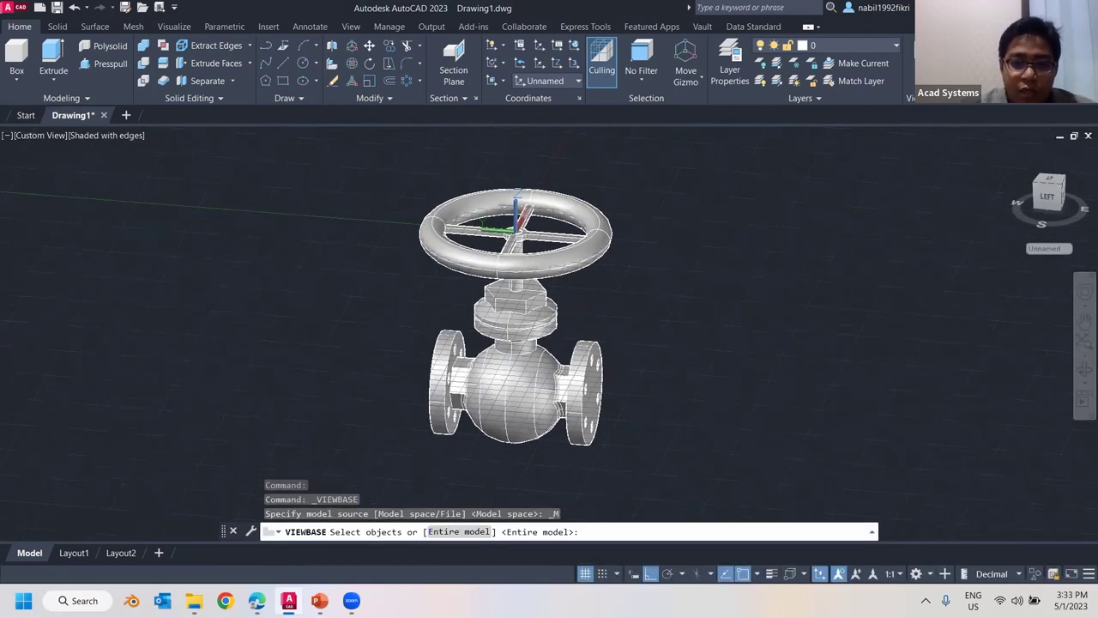
click(699, 475)
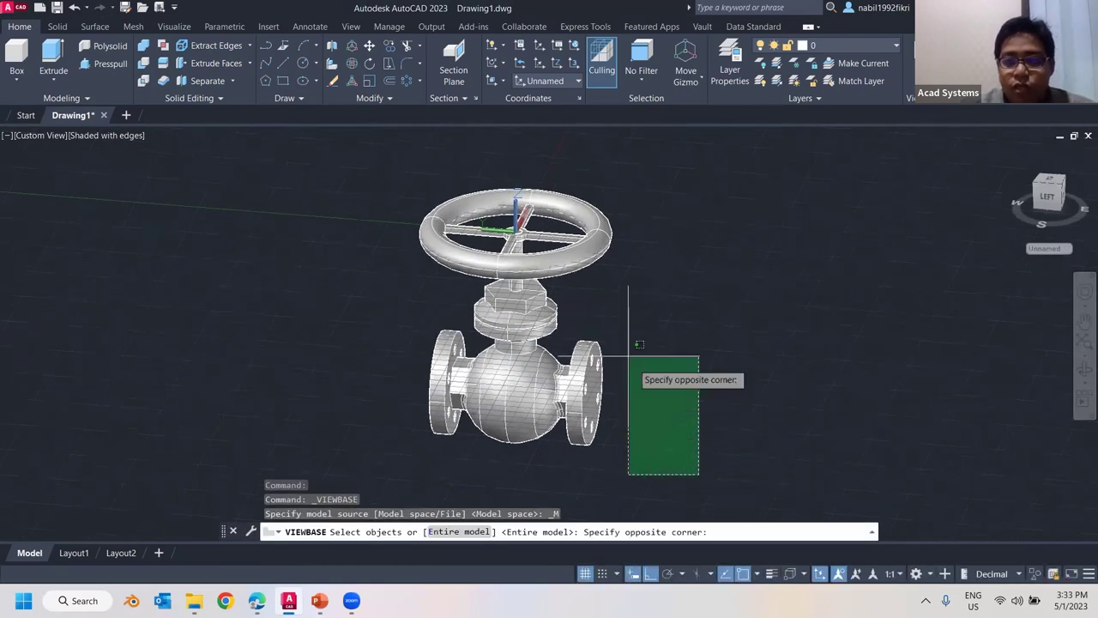
click(373, 159)
key(Return)
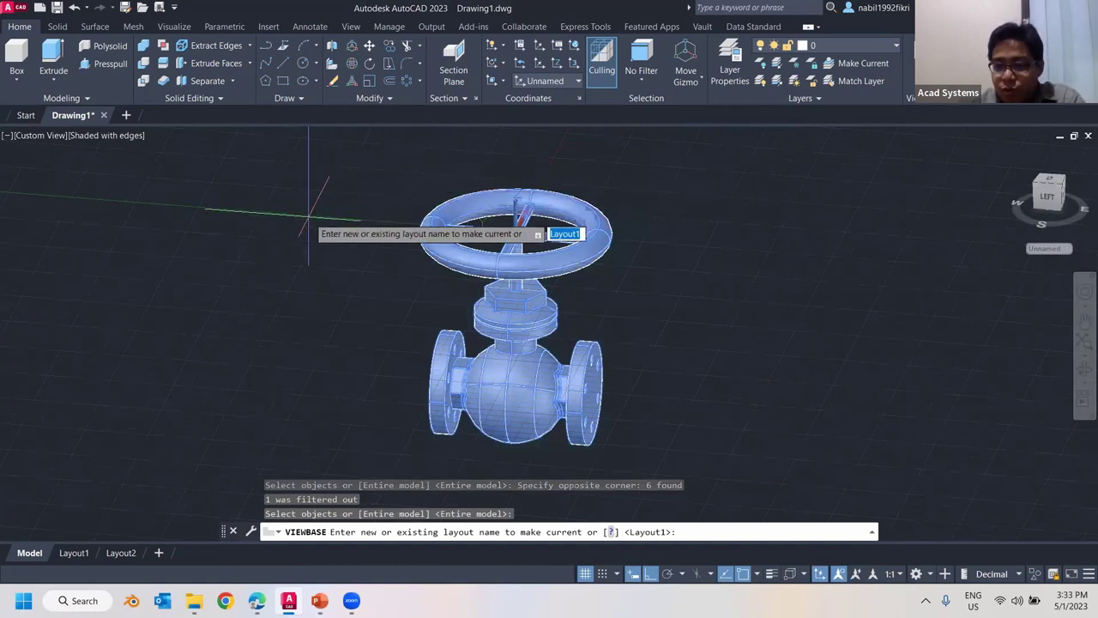
key(Return)
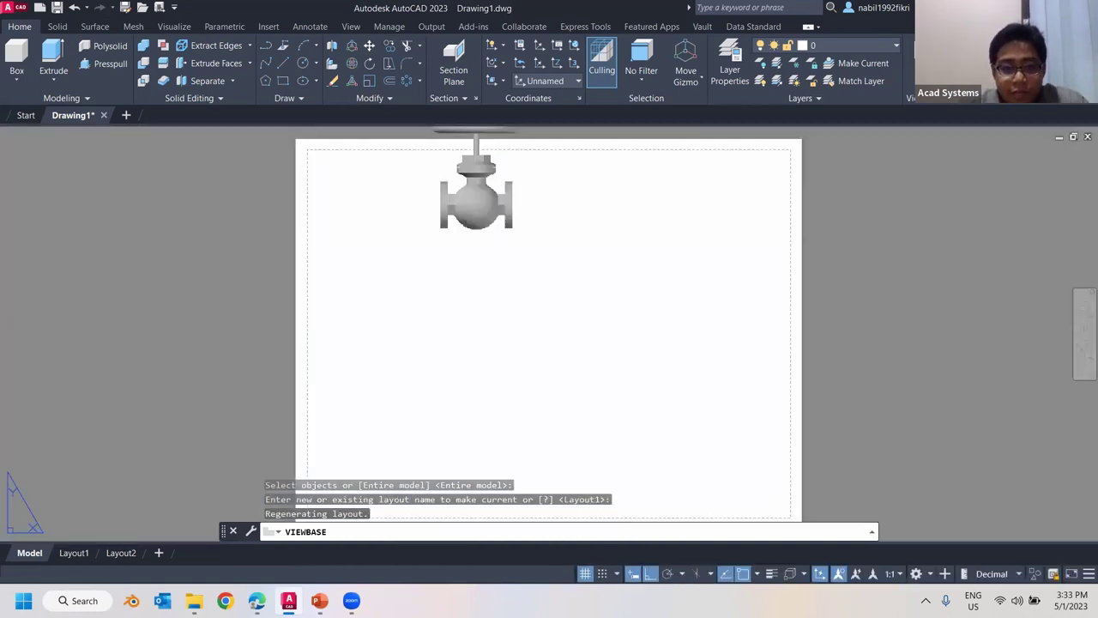
- Place the front base view on the sheet, with a projected side view beside it and a projected view below it
click(417, 267)
click(463, 390)
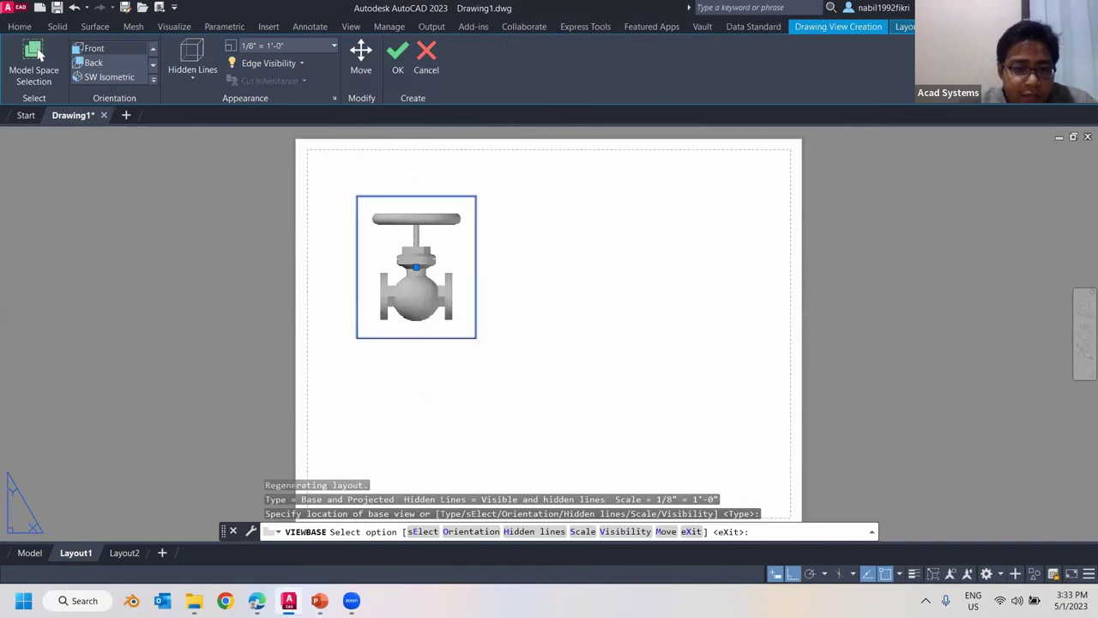
click(461, 381)
middle_drag(515, 404, 510, 341)
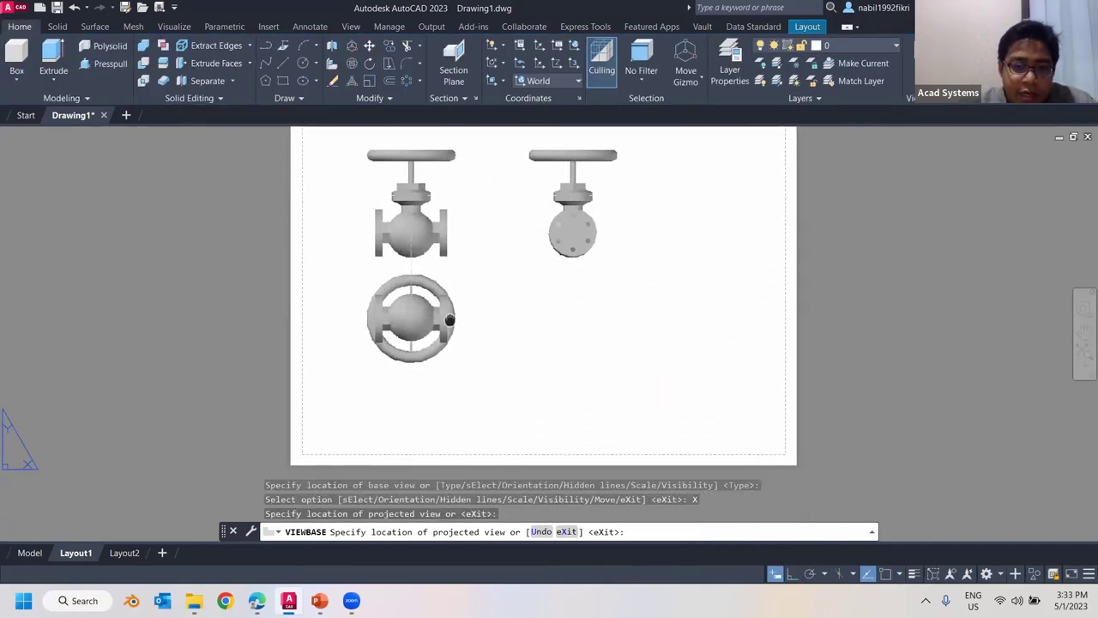
key(Return)
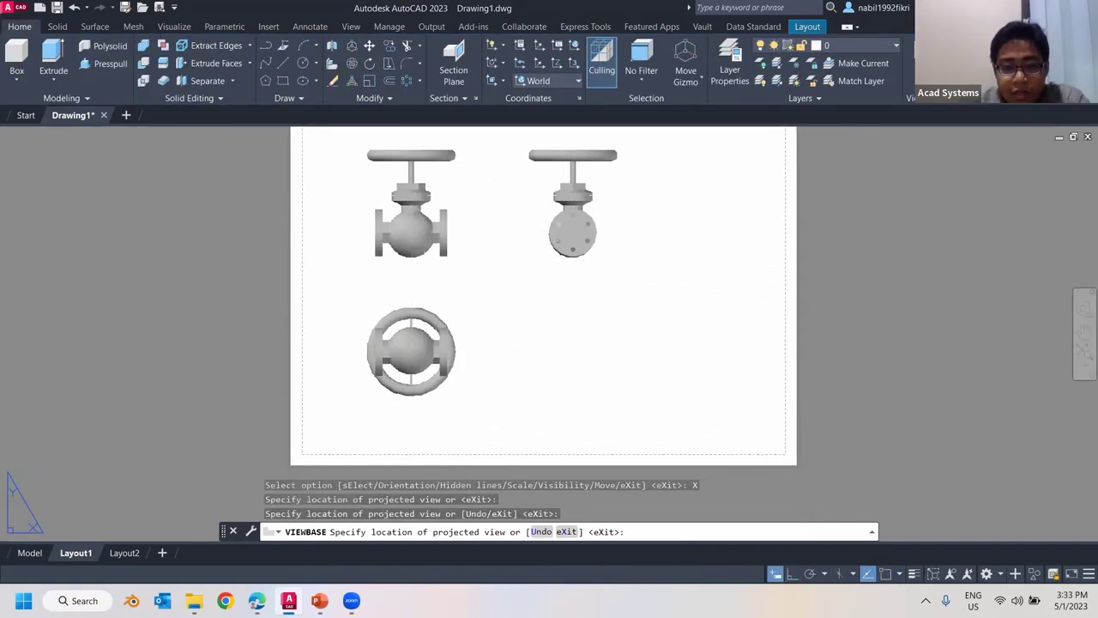
middle_drag(554, 312, 580, 351)
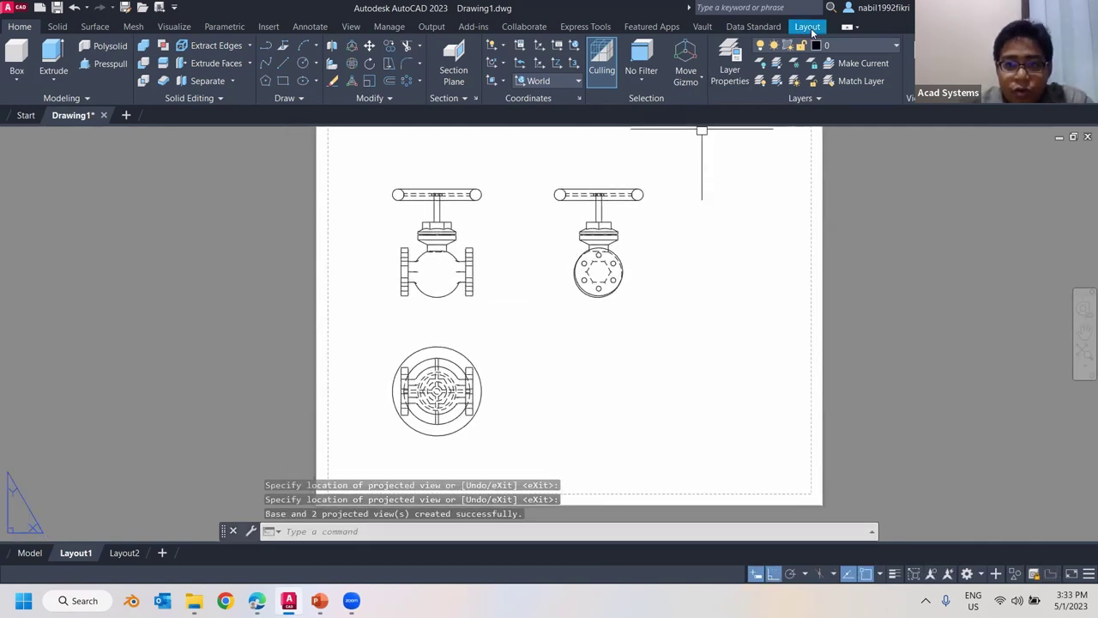
- Project an isometric view from the front view, diagonally up at the sheet's upper edge
click(809, 30)
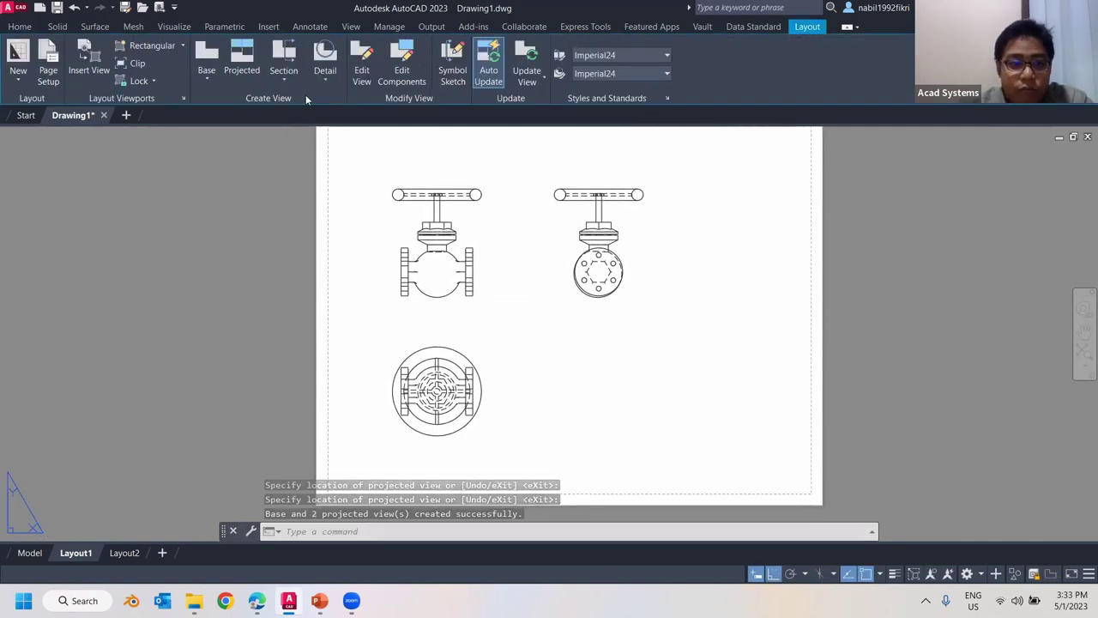
click(256, 67)
click(481, 220)
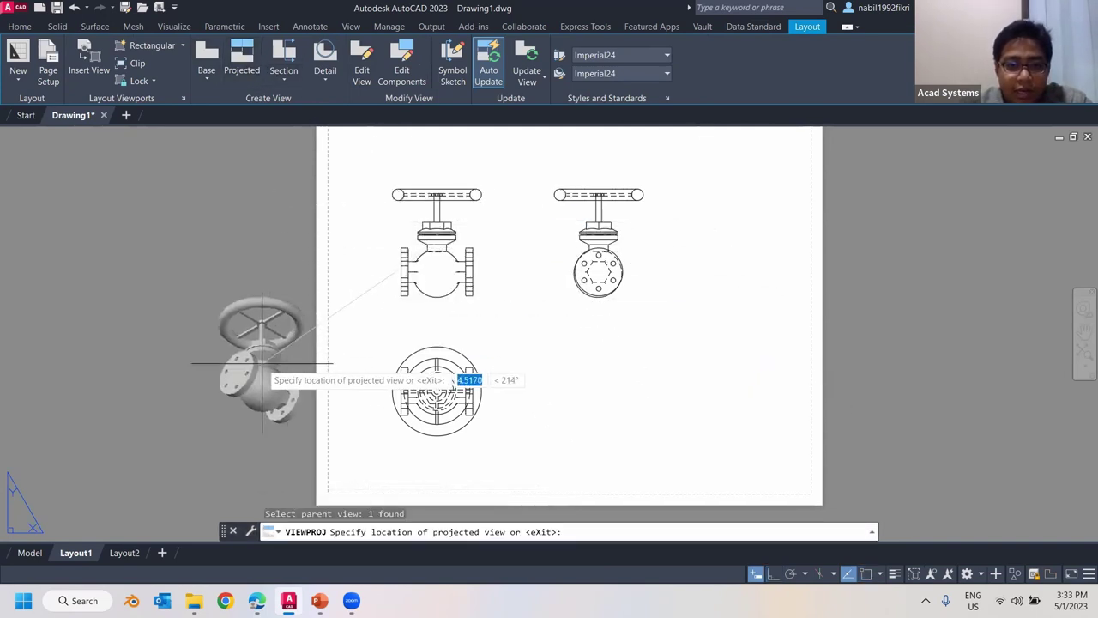
middle_drag(542, 227, 503, 310)
click(523, 188)
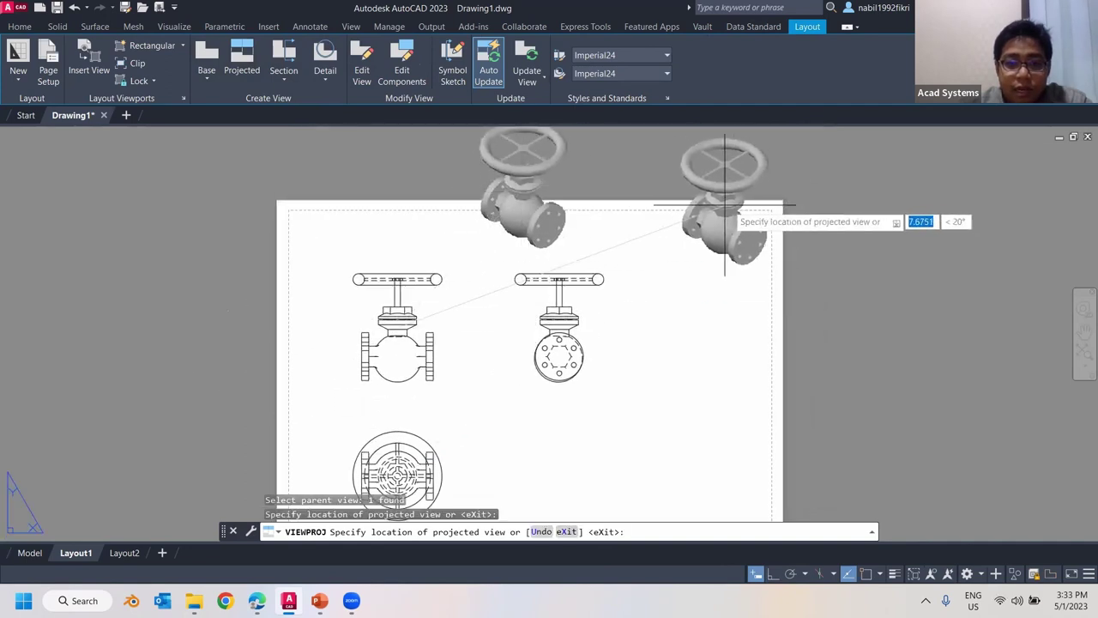
right_click(666, 192)
click(696, 197)
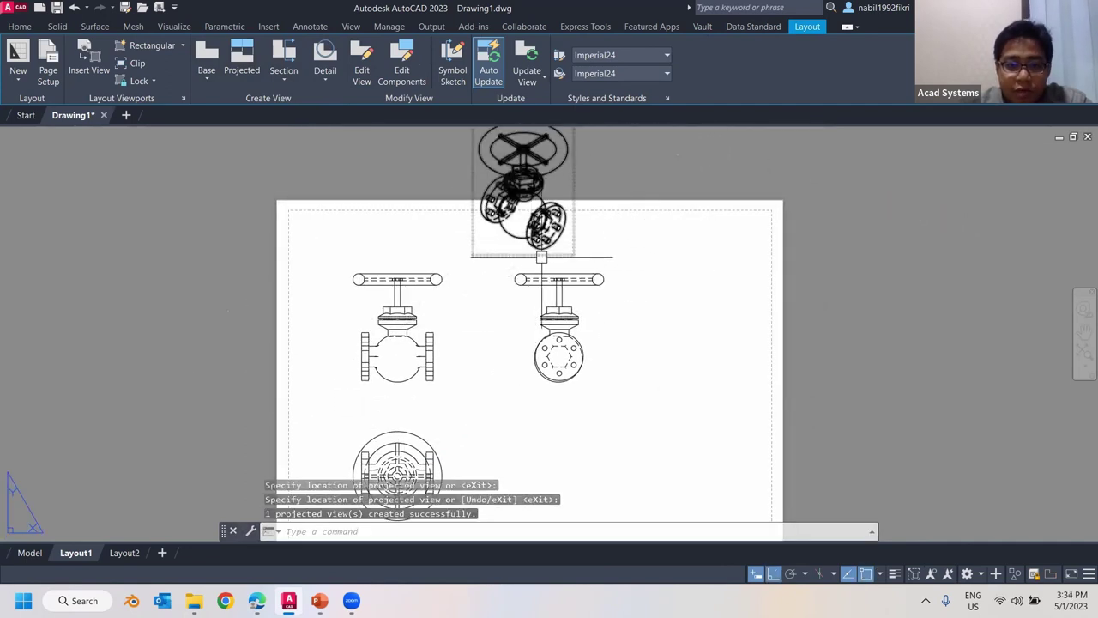
- Move the front view straight down to the lower half of the sheet, together with its aligned side view
scroll(541, 258, down, 2)
click(554, 296)
click(462, 303)
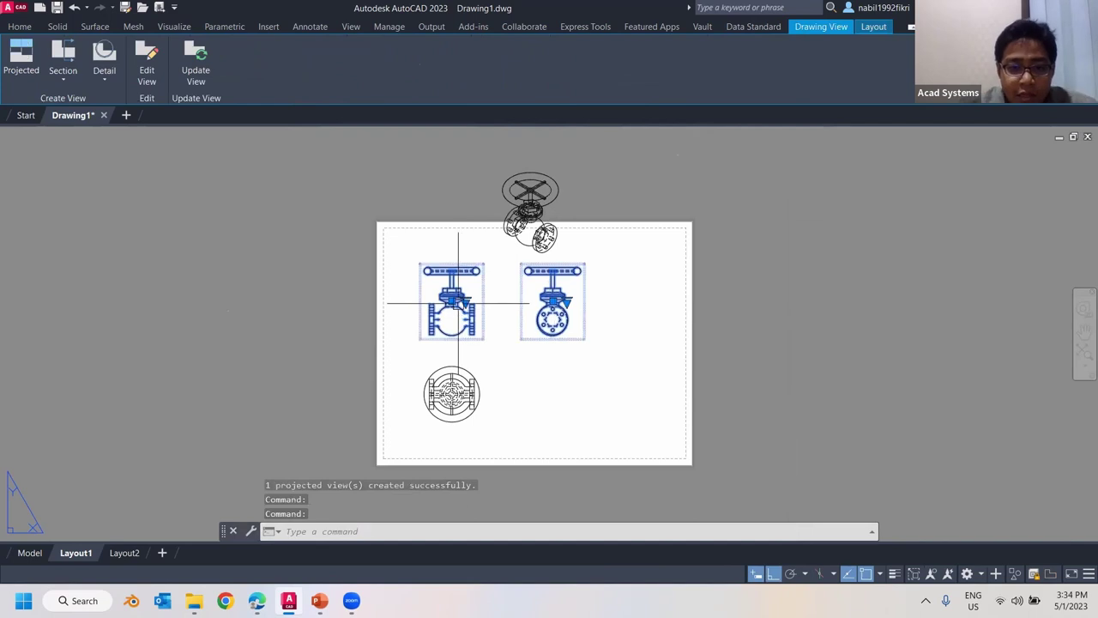
key(Escape)
key(Escape)
click(453, 303)
click(452, 302)
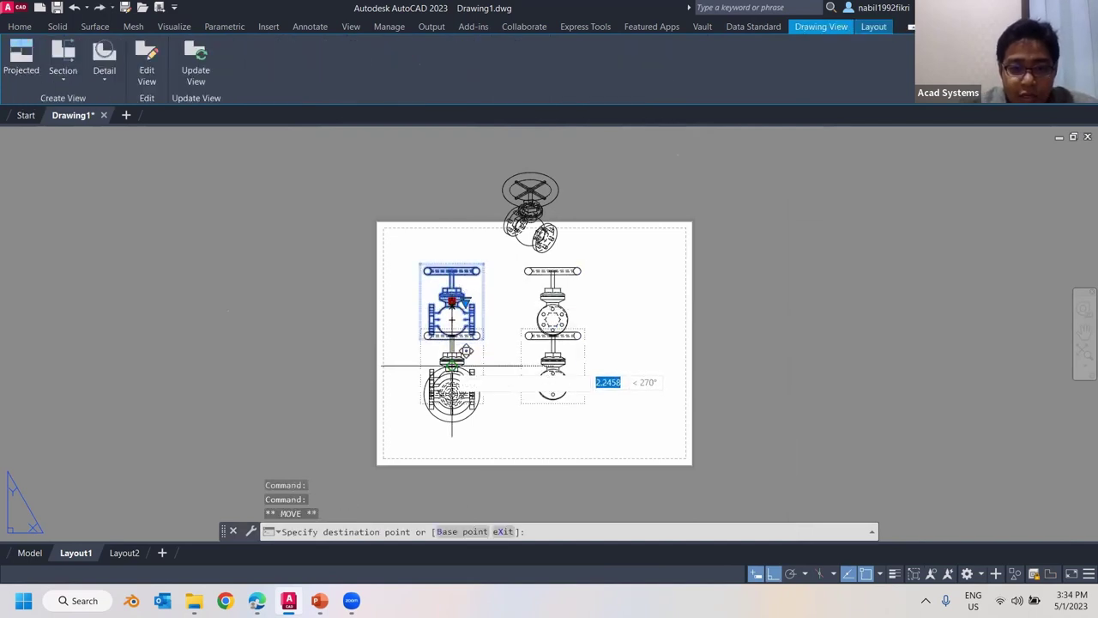
click(452, 359)
key(Escape)
- Move the circular handwheel view vertically so it sits above the front view
click(453, 418)
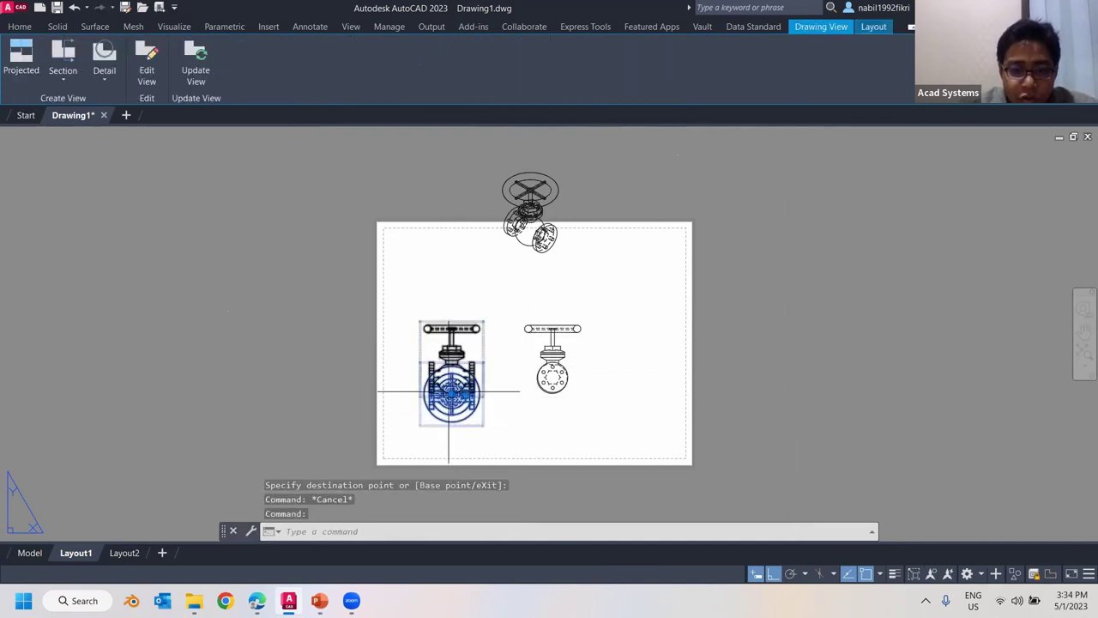
click(452, 393)
key(Escape)
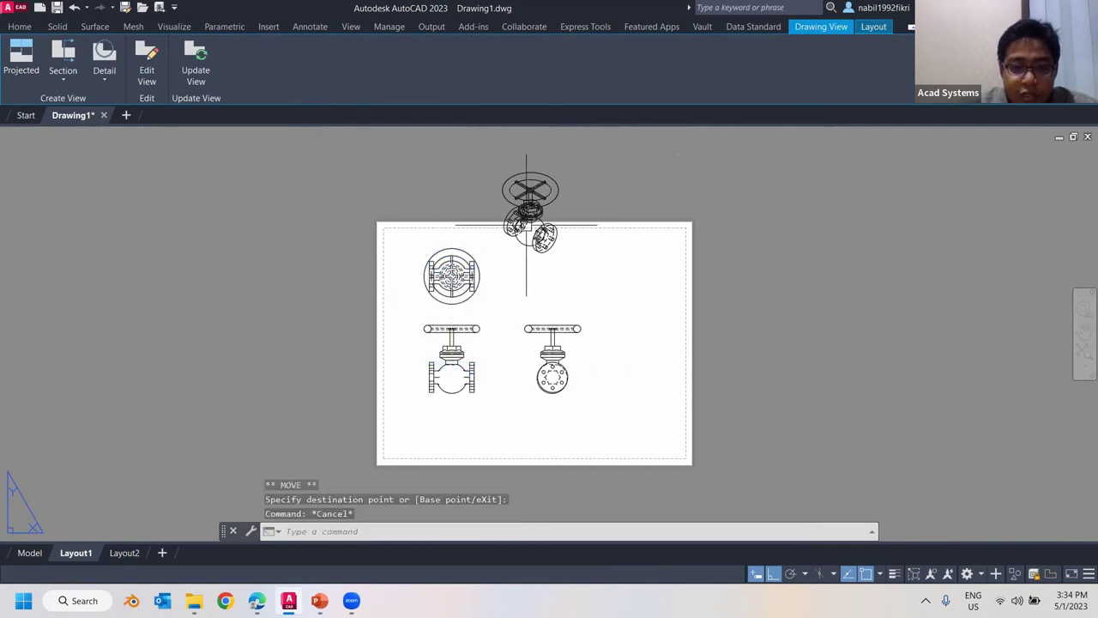
- Move the isometric view straight down so it lies inside the sheet
click(520, 216)
scroll(514, 215, up, 2)
click(462, 150)
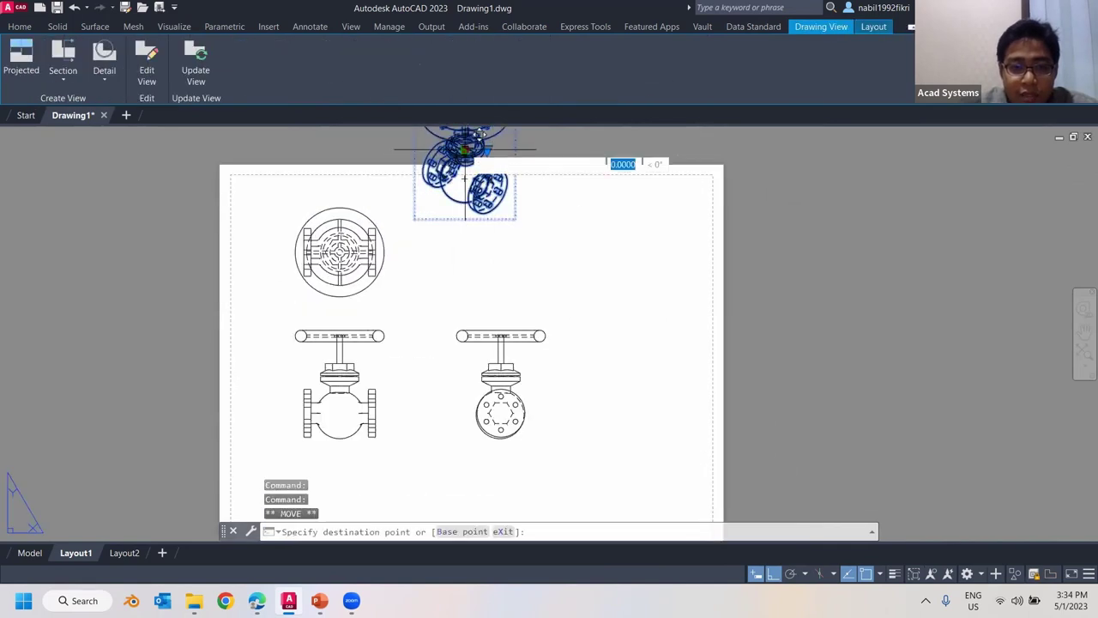
click(463, 225)
key(Escape)
scroll(516, 305, down, 2)
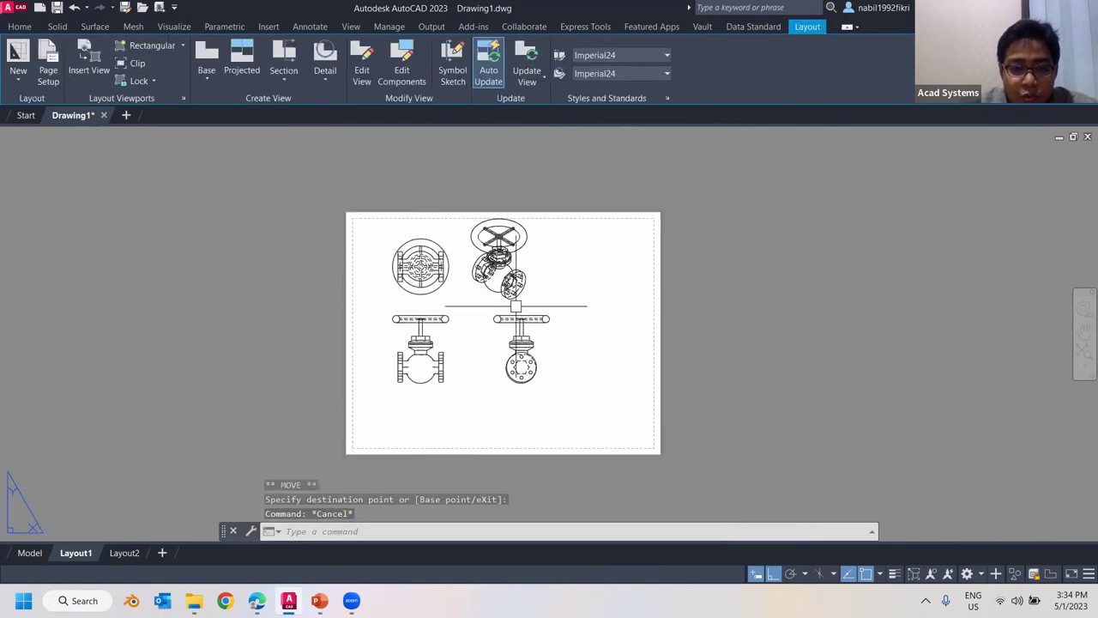
- Move the front view further down, widening the gap below the upper views
click(437, 343)
click(420, 349)
click(420, 382)
key(Escape)
- Turn Ortho off and reposition the isometric view above the side view
click(500, 257)
click(499, 258)
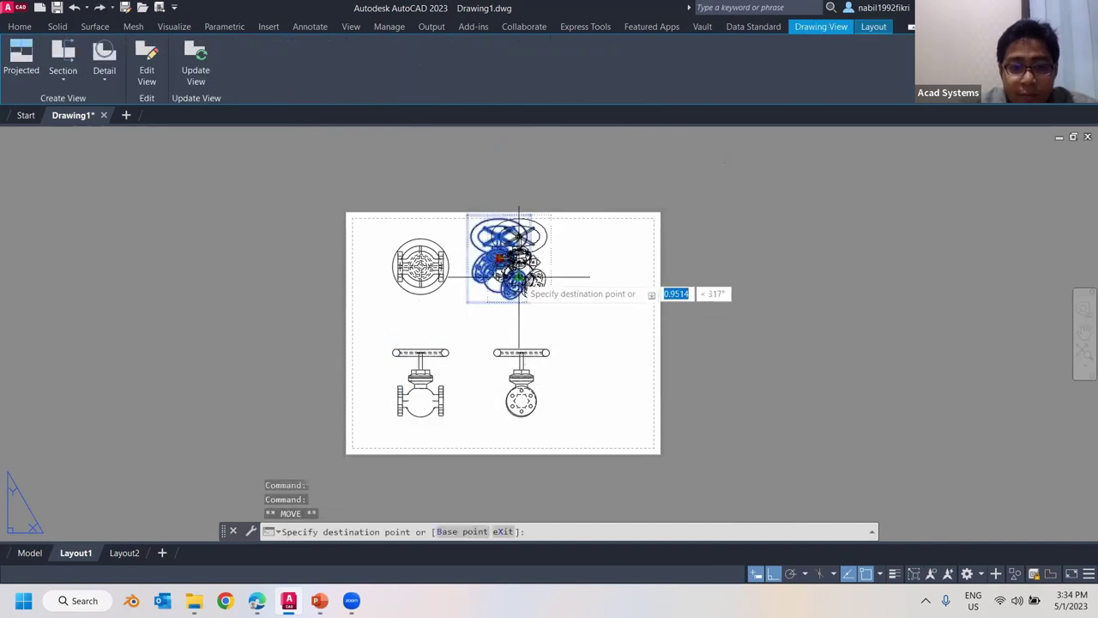
key(F8)
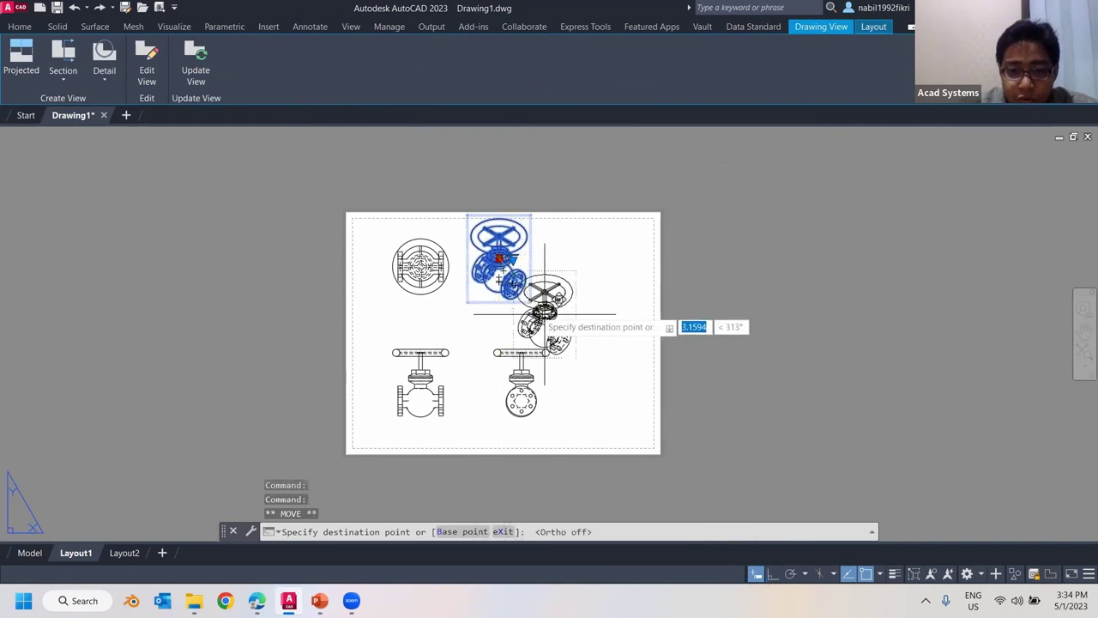
click(538, 256)
key(Escape)
click(544, 264)
click(537, 256)
click(524, 279)
key(Escape)
scroll(422, 306, up, 3)
middle_drag(412, 277, 413, 146)
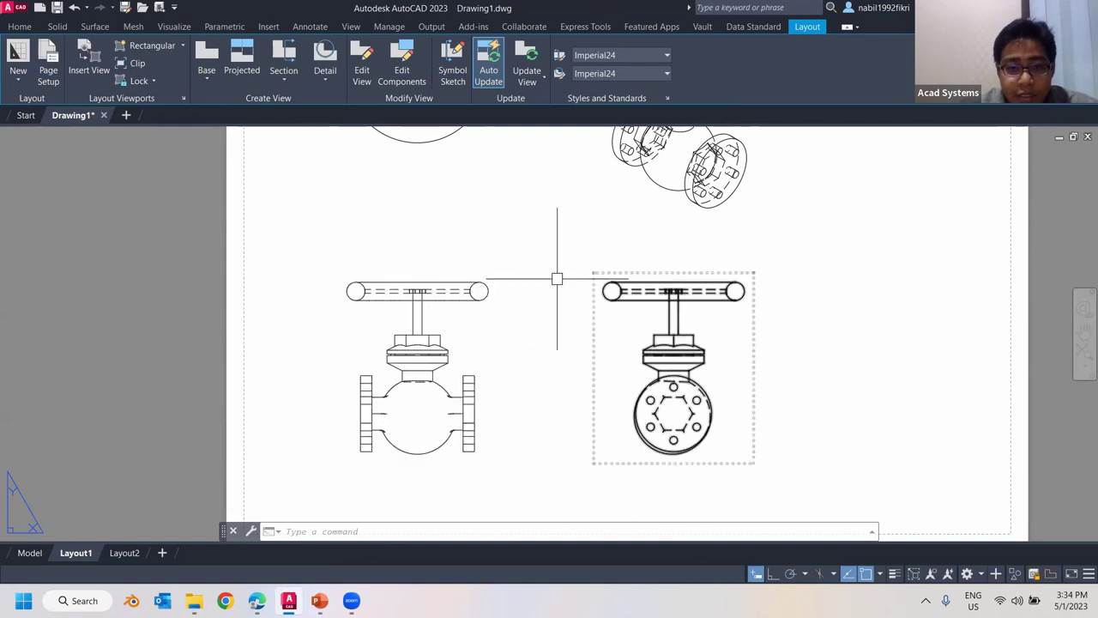
middle_drag(557, 279, 490, 348)
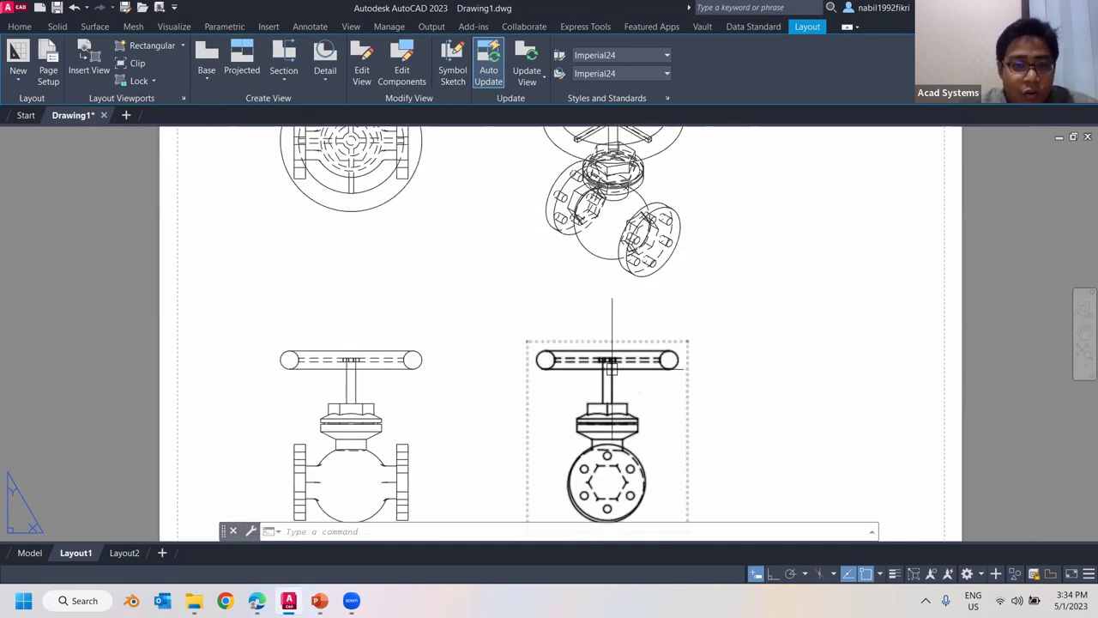
- Edit the side view on the sheet to display visible lines only, without hidden lines
middle_drag(608, 360, 553, 296)
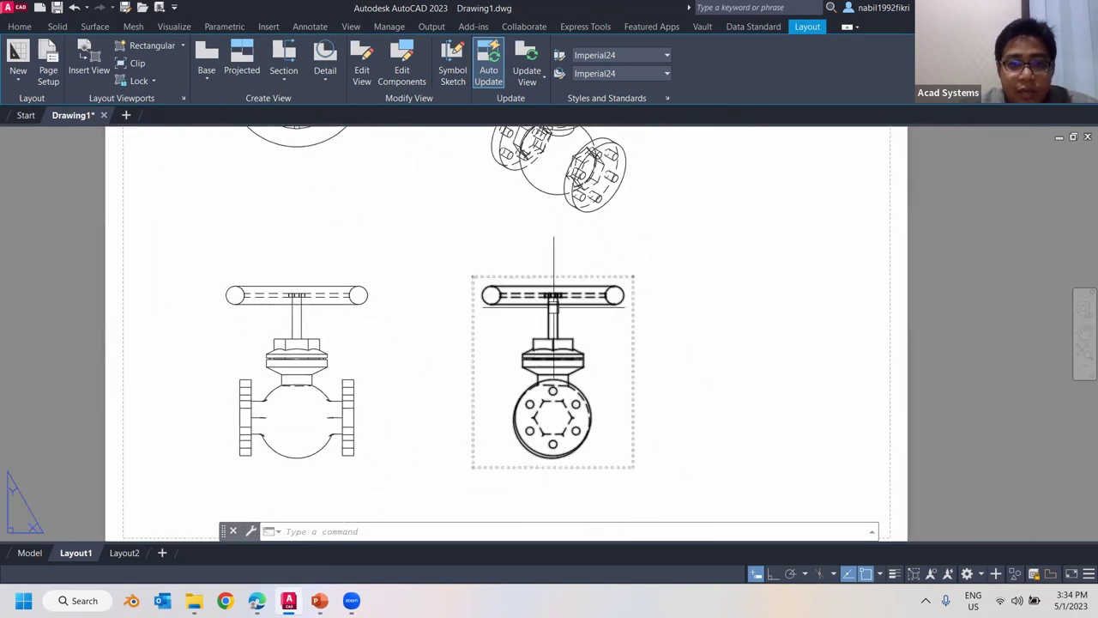
click(554, 296)
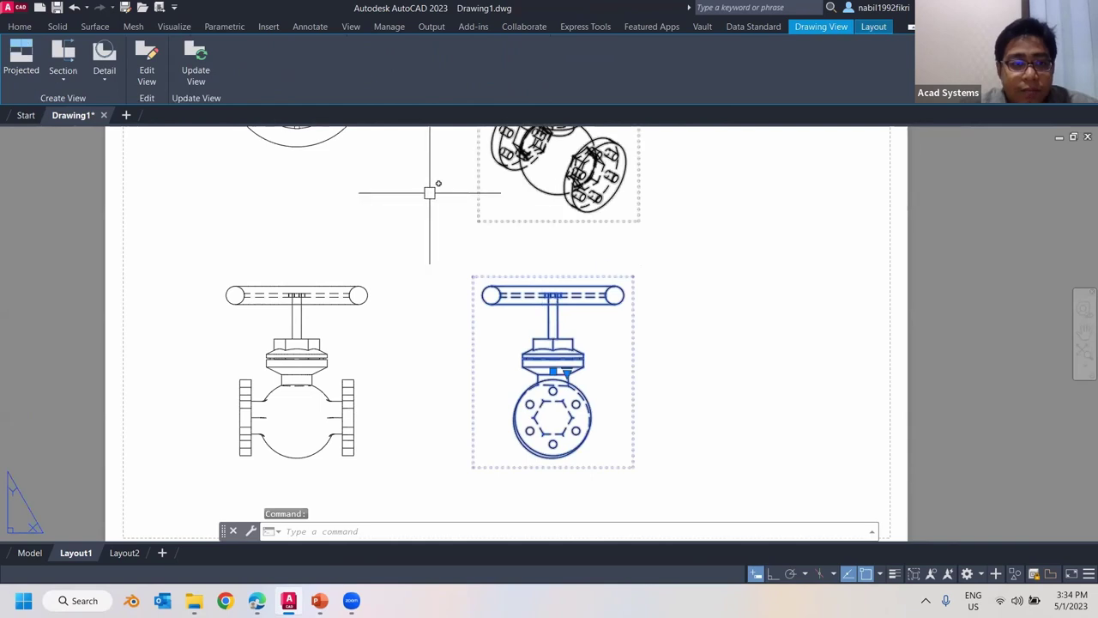
click(159, 76)
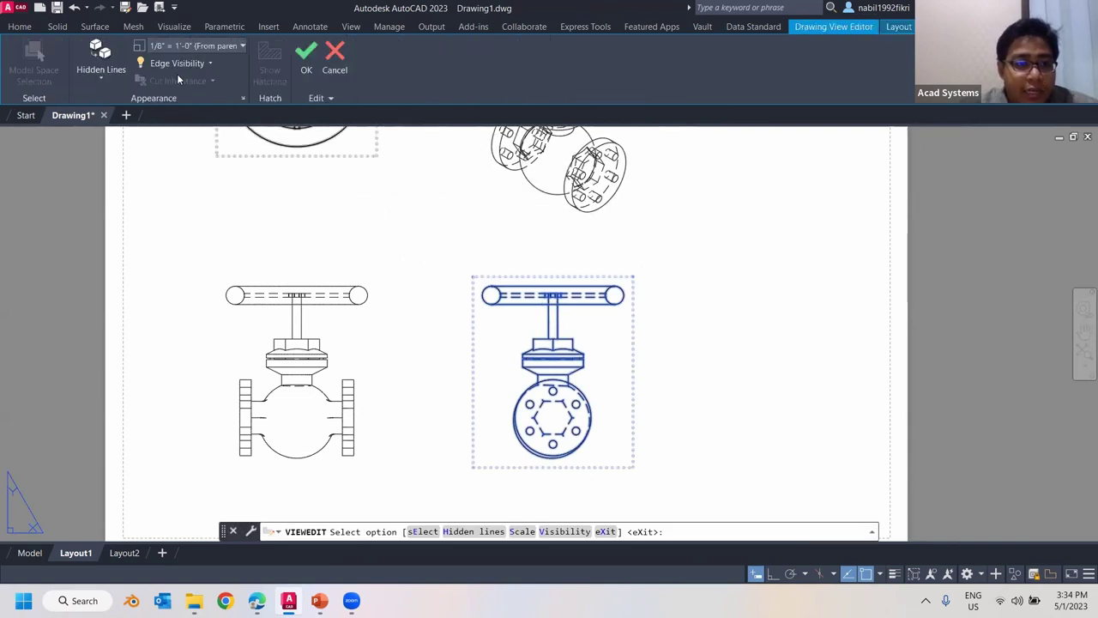
click(106, 78)
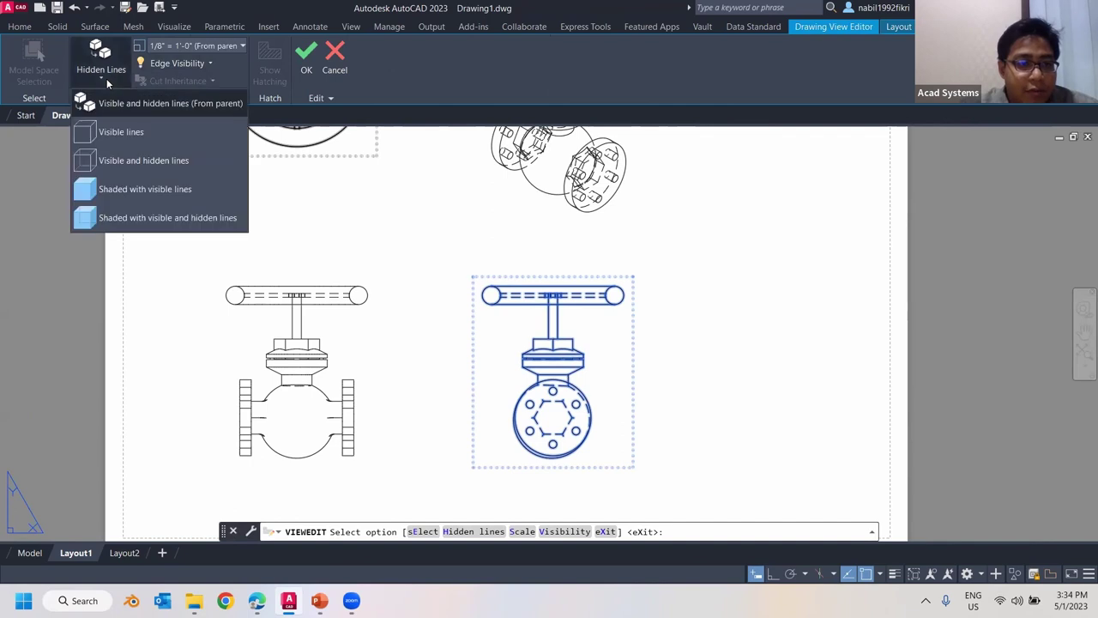
click(124, 132)
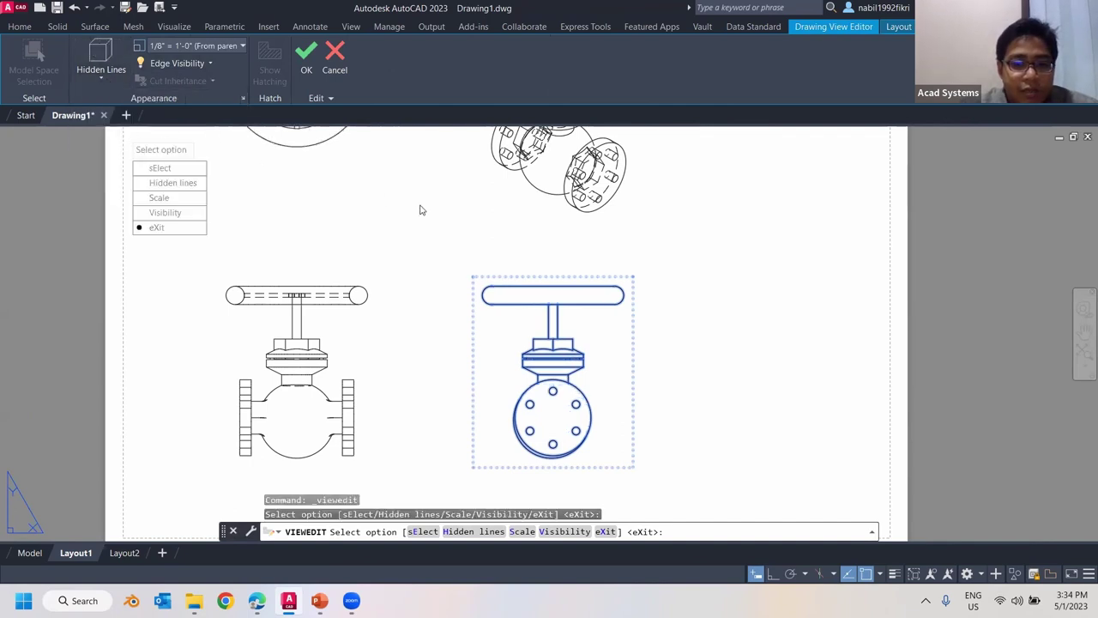
- Set the isometric view's display style to Shaded with visible lines and finish editing it
mouse_move(463, 262)
middle_down()
mouse_move(446, 359)
mouse_move(456, 410)
middle_up()
click(600, 262)
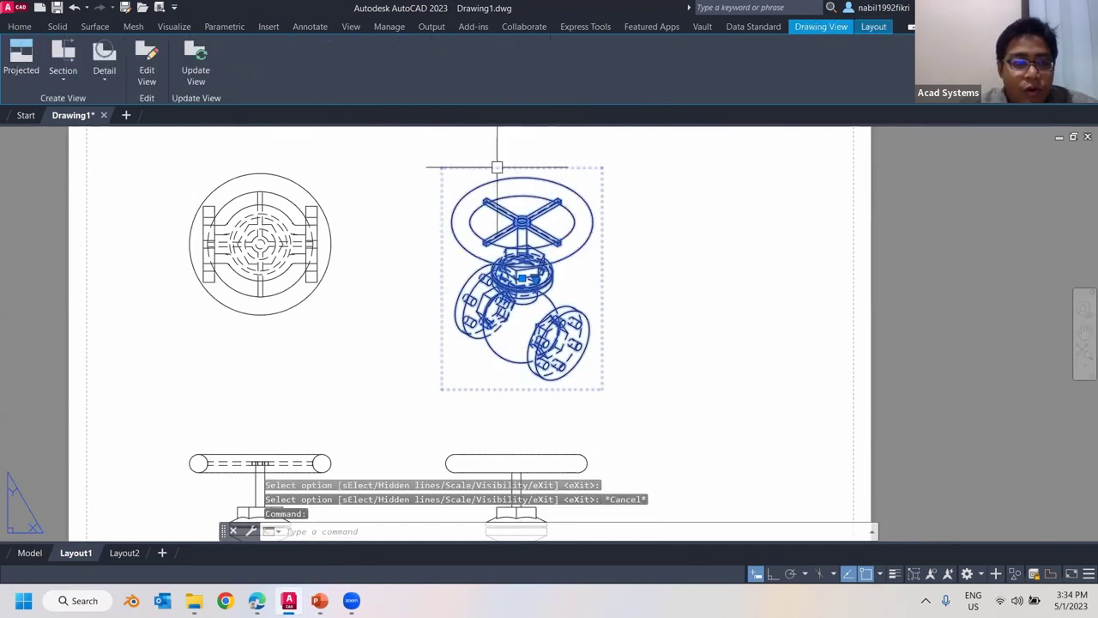
click(147, 62)
click(108, 75)
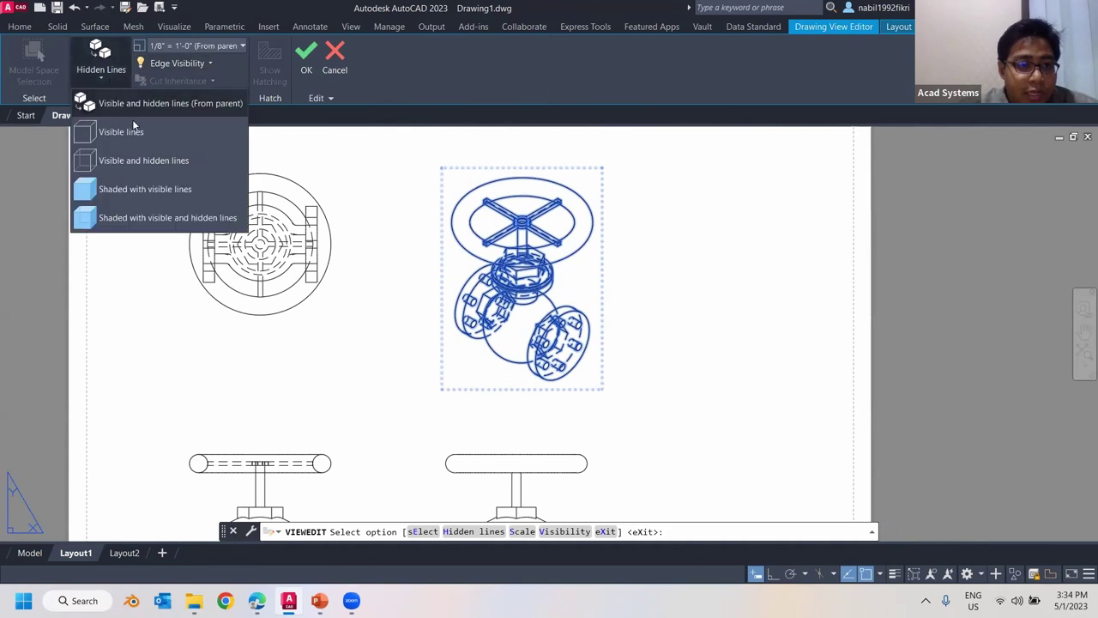
click(149, 191)
key(Escape)
key(Escape)
click(783, 284)
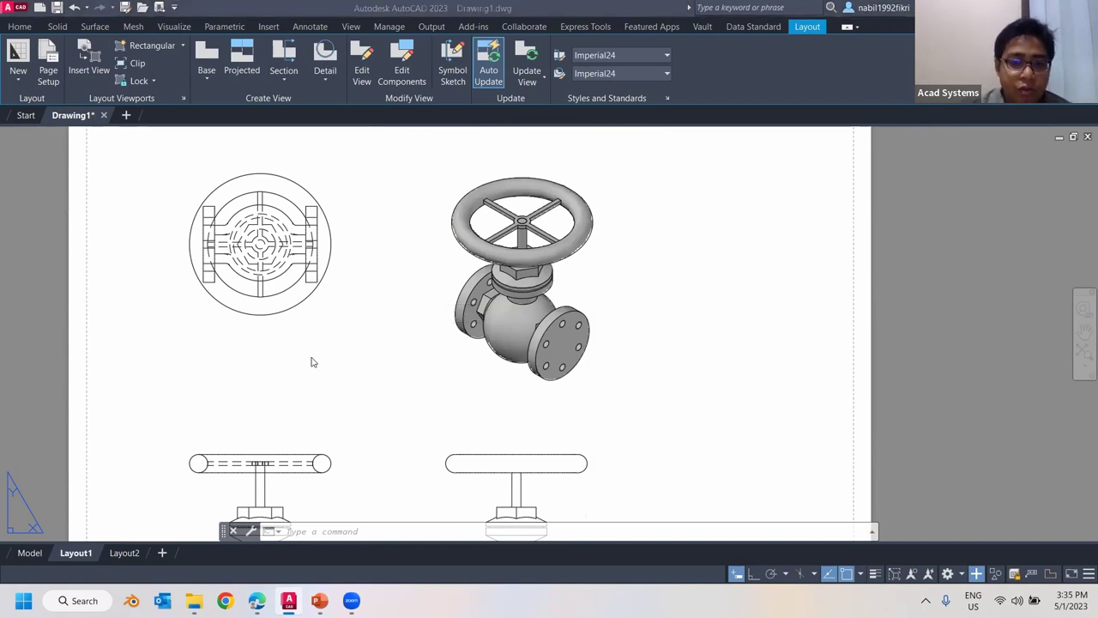
- Inspect the handwheel and the flanged valve body up close in model space, and go back to the Layout1 sheet
click(31, 553)
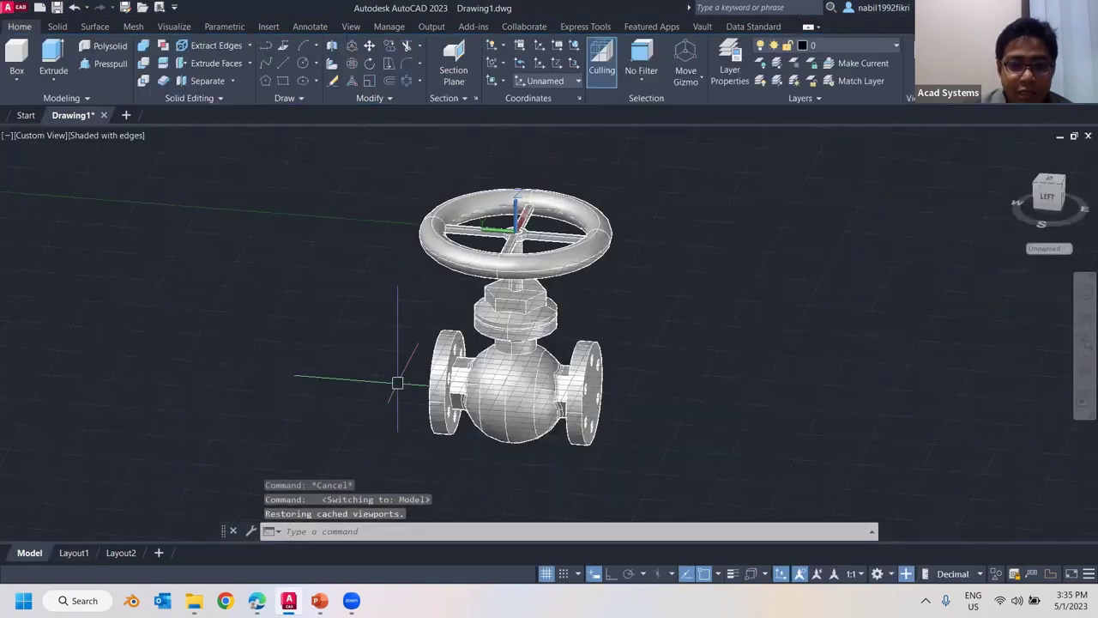
click(600, 255)
scroll(599, 214, up, 4)
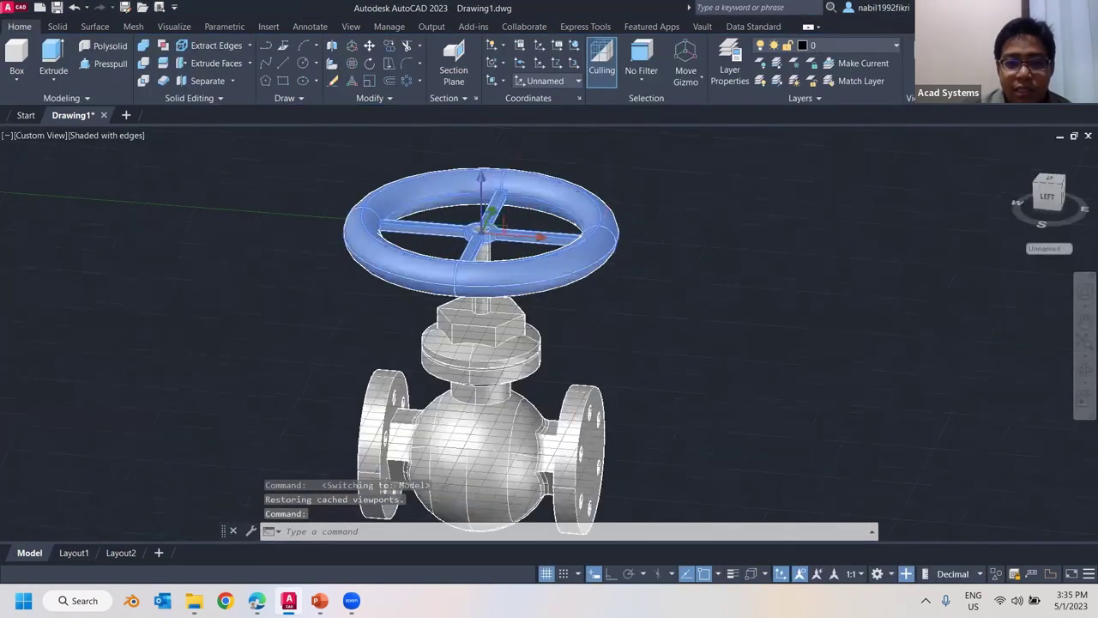
scroll(646, 265, up, 2)
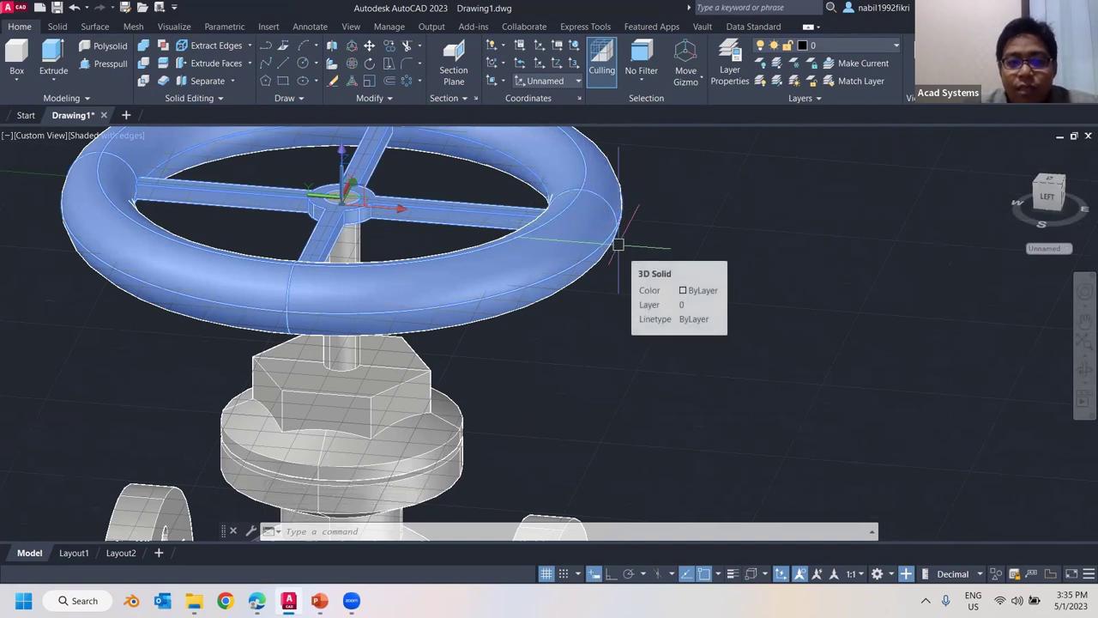
scroll(612, 250, down, 4)
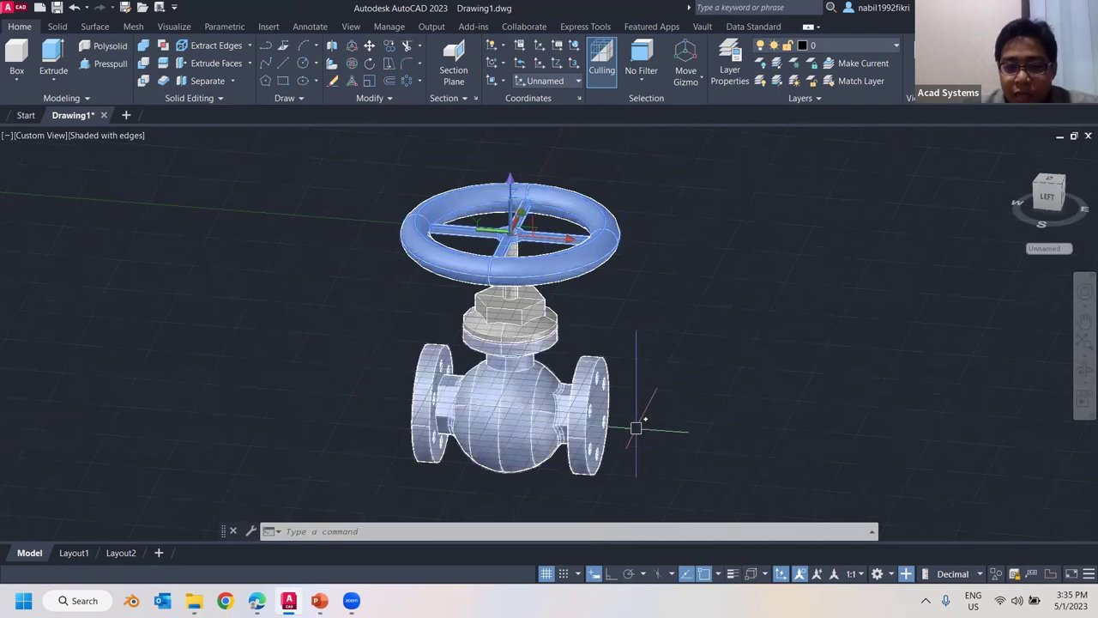
scroll(641, 429, up, 5)
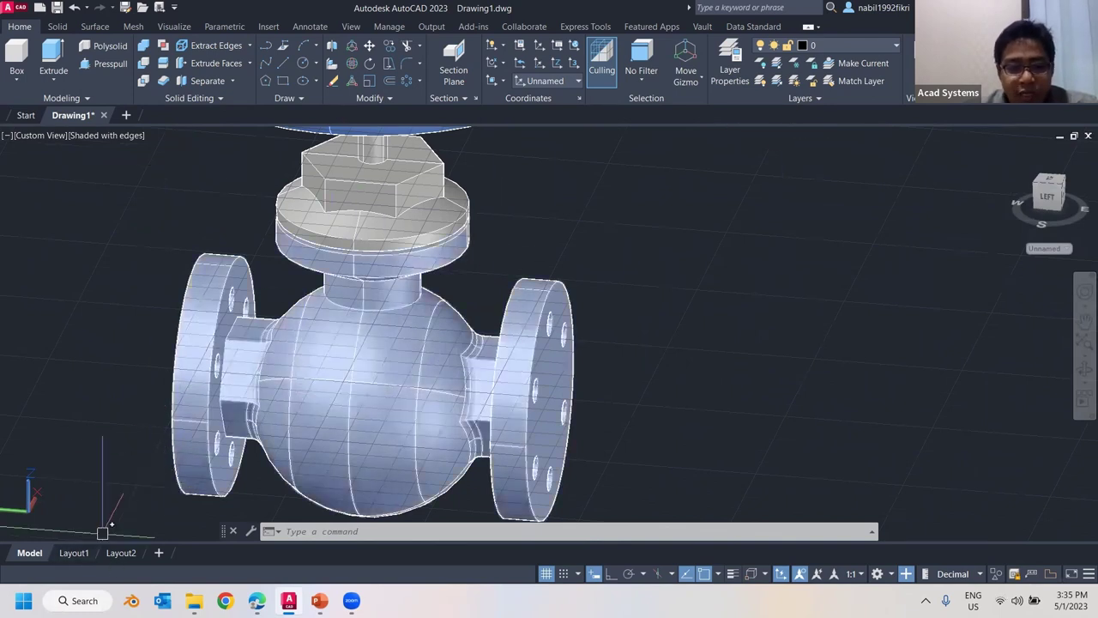
click(74, 553)
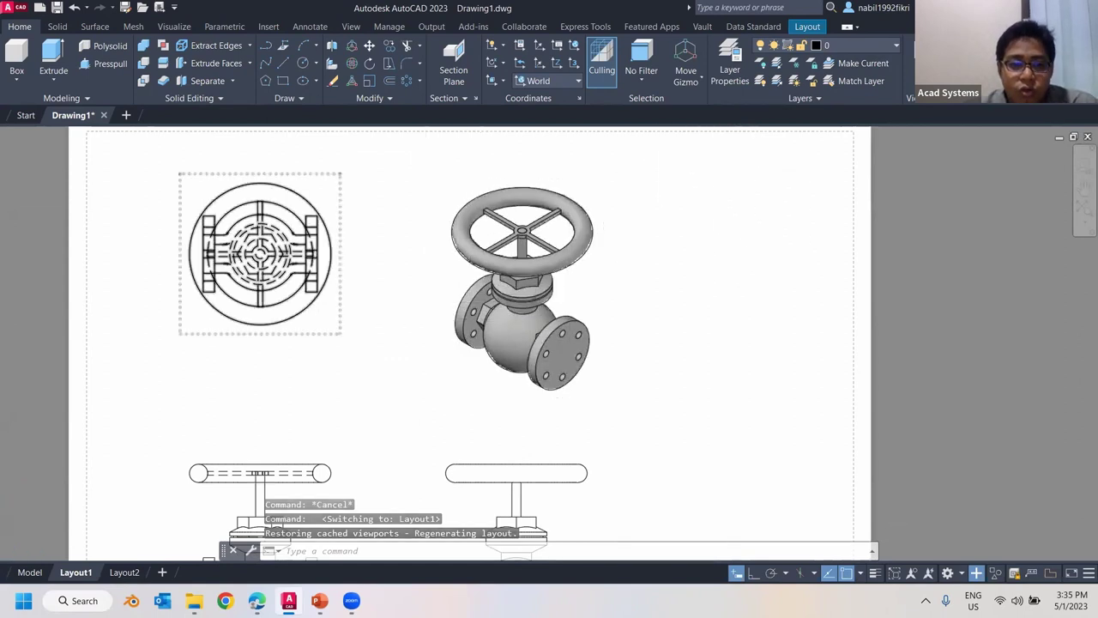
scroll(347, 317, down, 2)
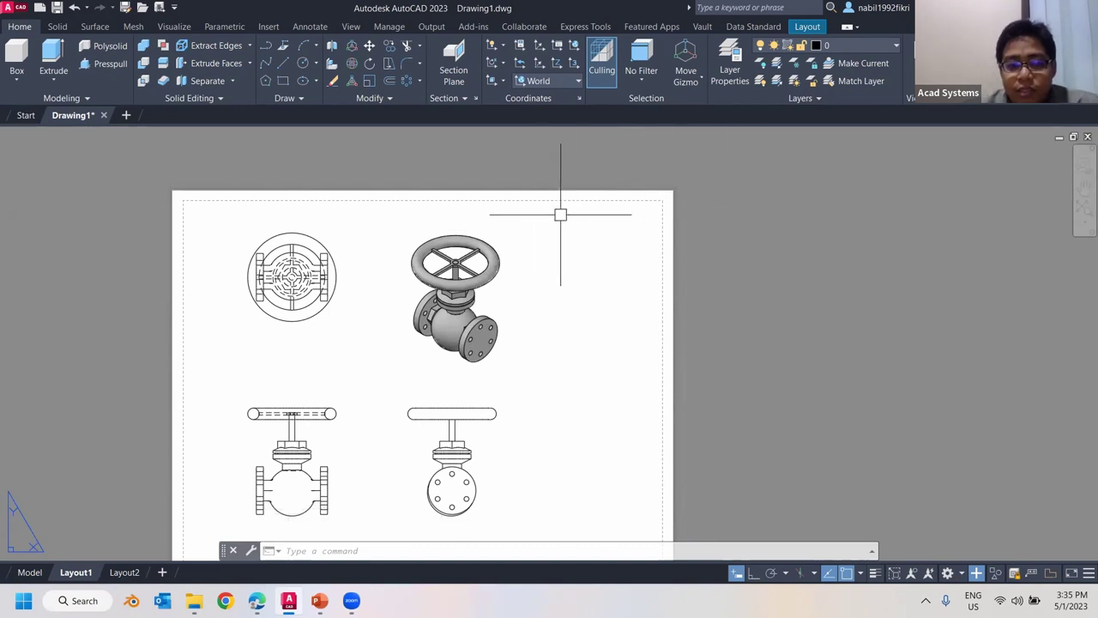
click(808, 27)
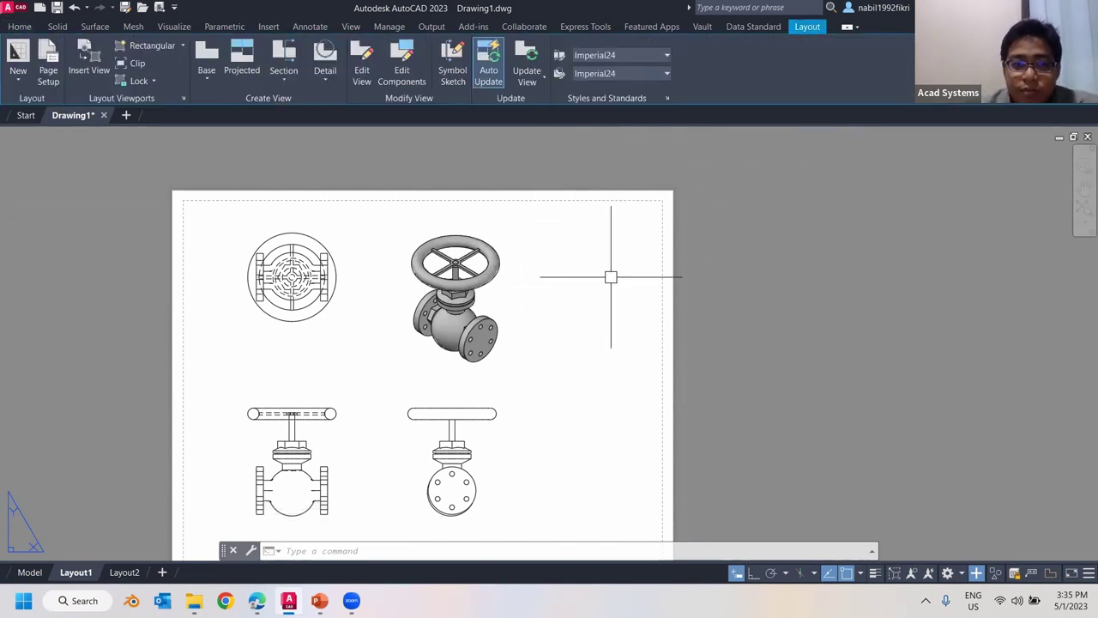
- Return to model space and look over the complete 3D valve from the body up to the handwheel
click(30, 573)
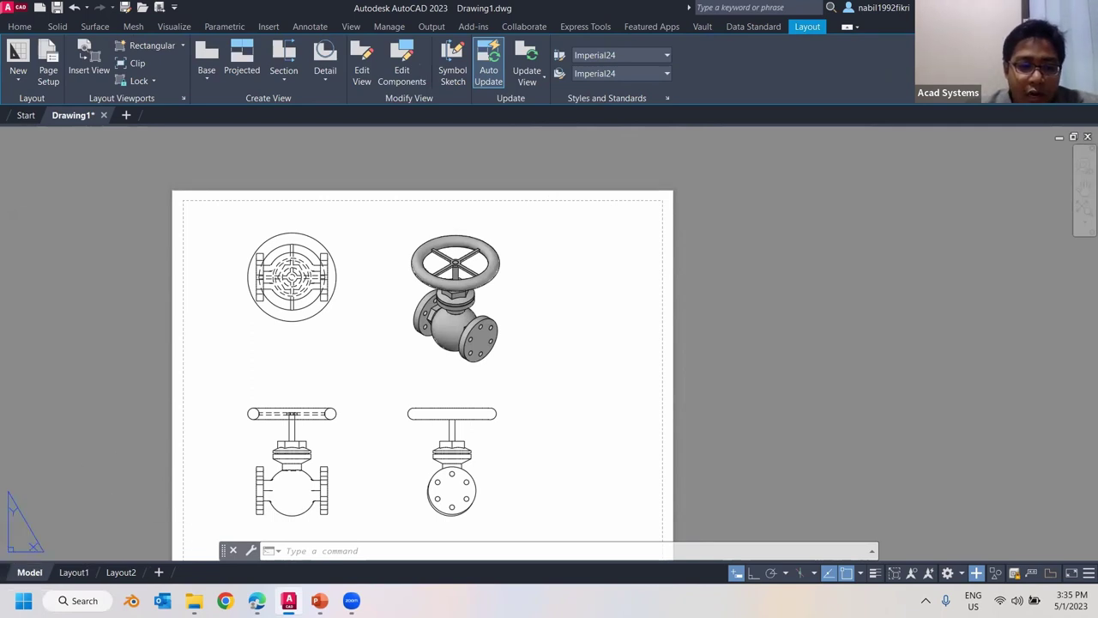
shift+middle_drag(455, 344, 699, 341)
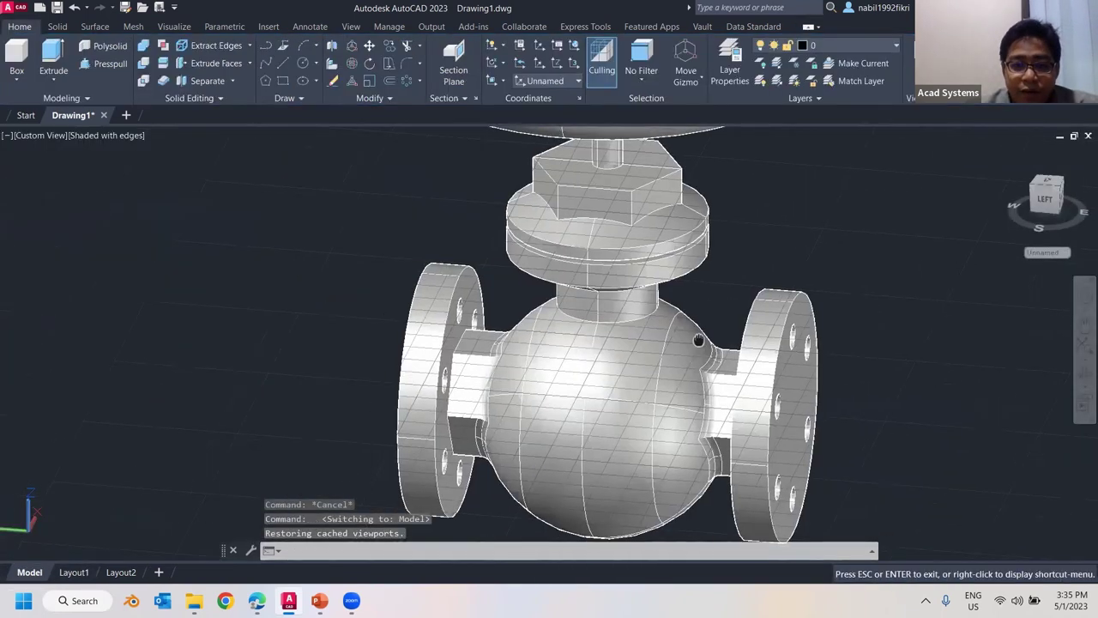
scroll(700, 340, up, 2)
scroll(699, 341, down, 6)
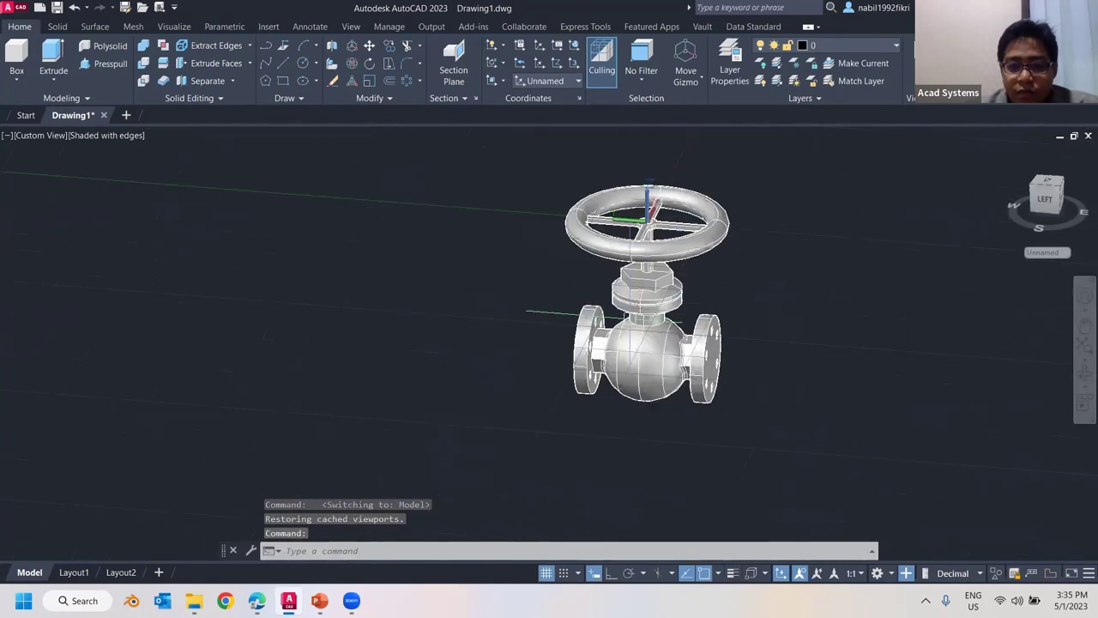
middle_drag(629, 317, 579, 328)
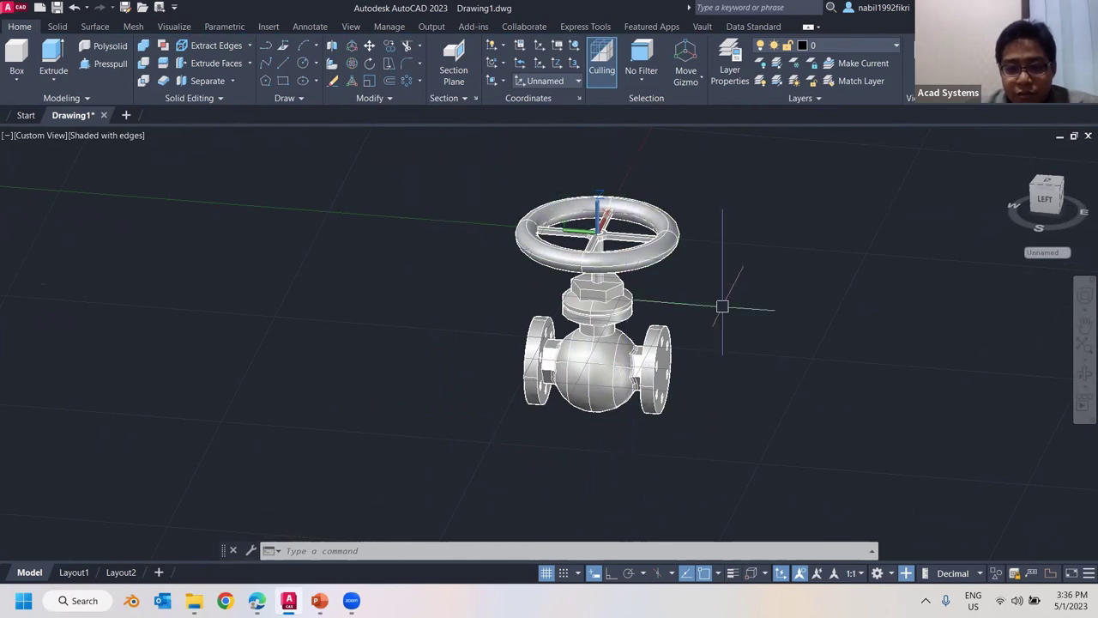
- On Layout1, add a vertical dimension across the outer diameter of the round flange in the side view, placed to its right
click(74, 572)
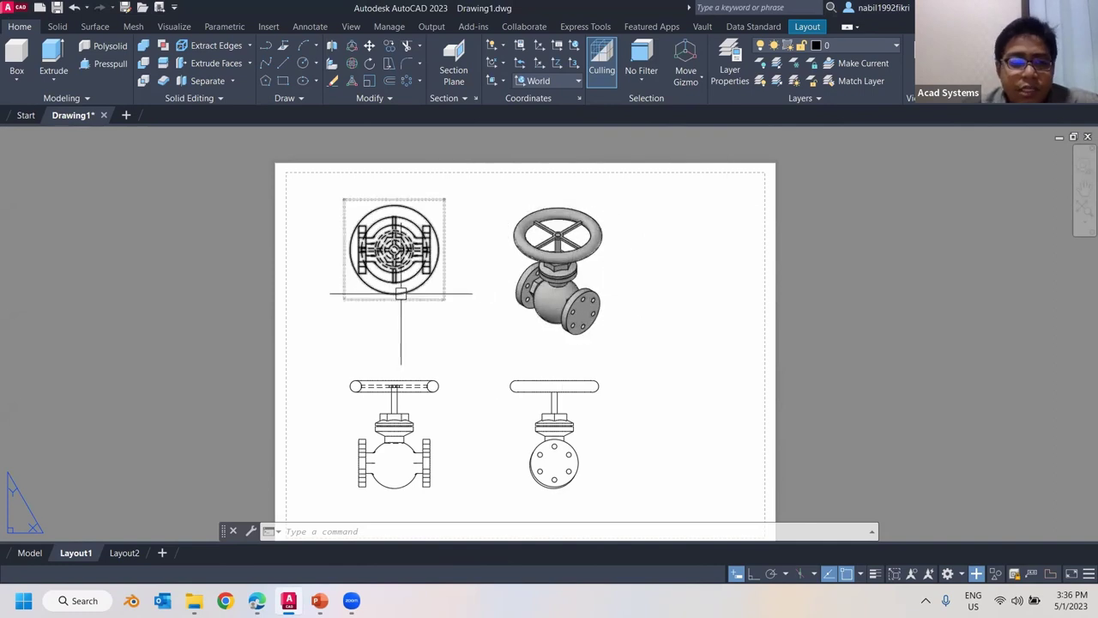
click(808, 28)
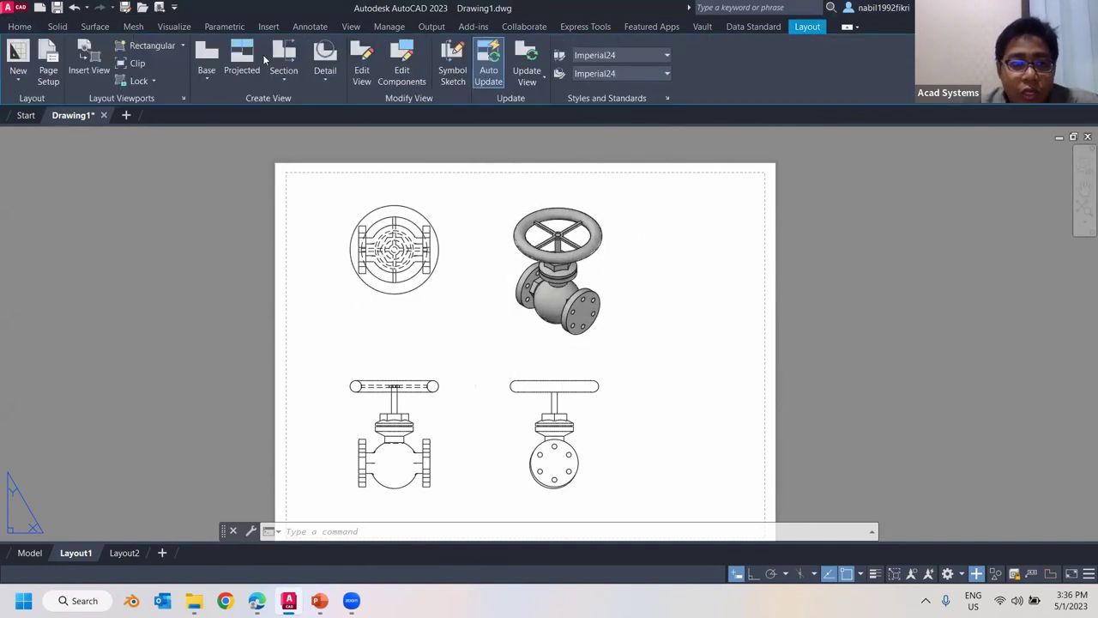
click(122, 28)
click(20, 27)
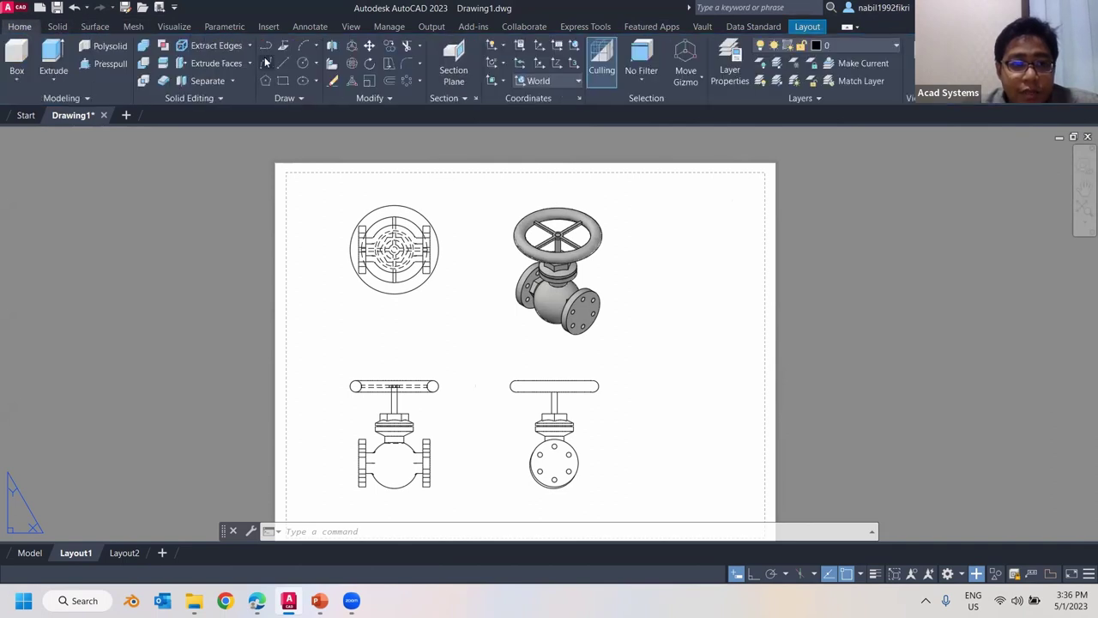
click(312, 28)
click(237, 62)
middle_drag(456, 387, 418, 271)
scroll(515, 313, up, 4)
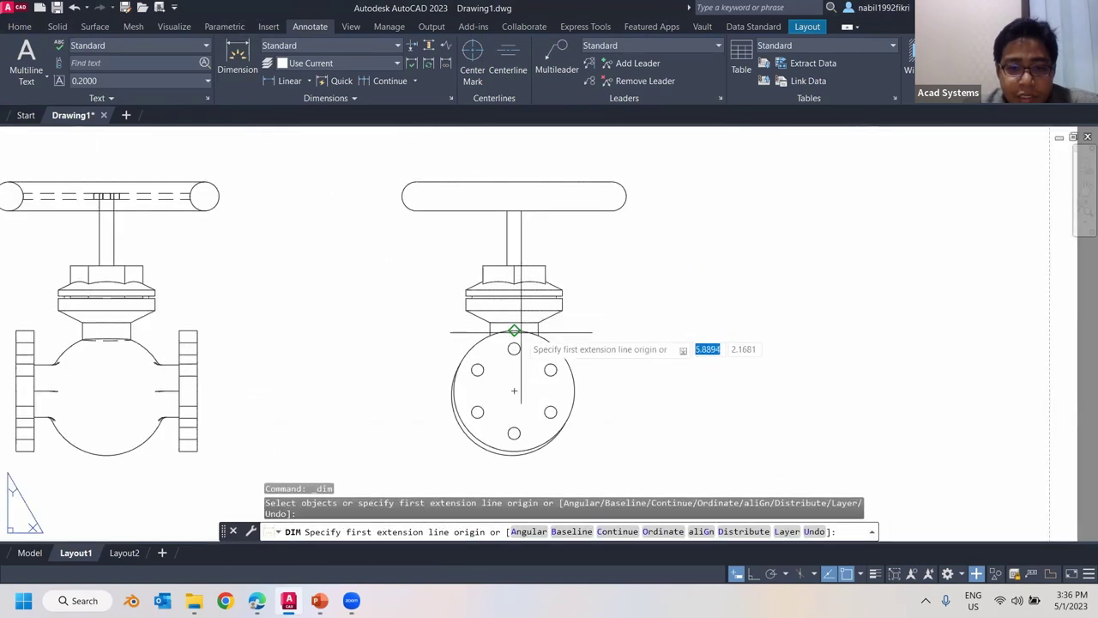
click(514, 331)
click(514, 450)
click(757, 391)
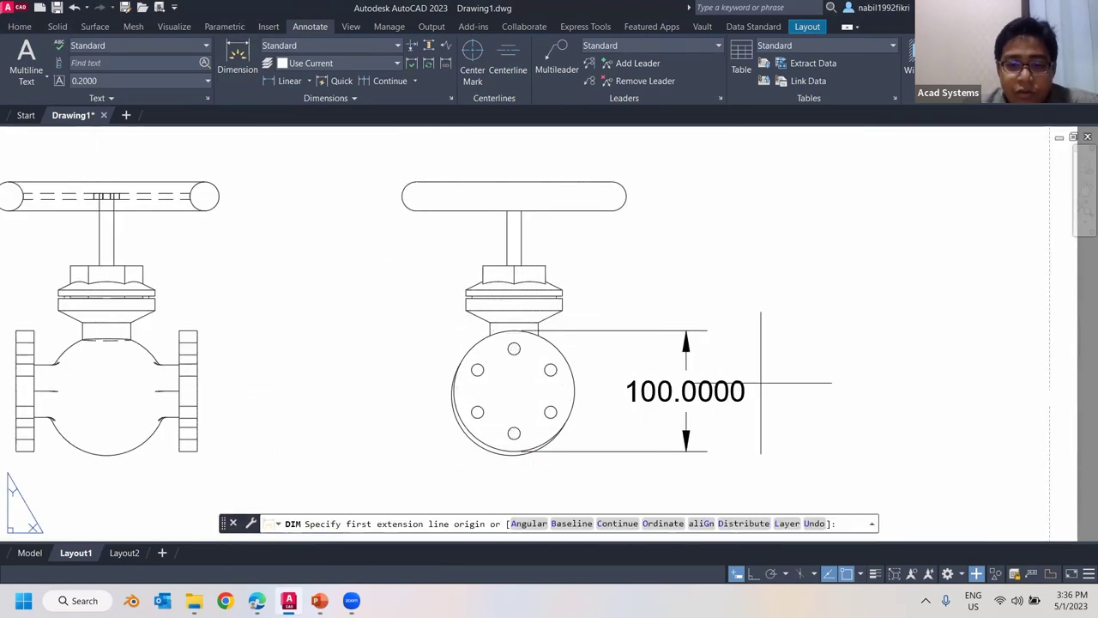
scroll(643, 232, down, 4)
middle_drag(803, 245, 692, 336)
key(Escape)
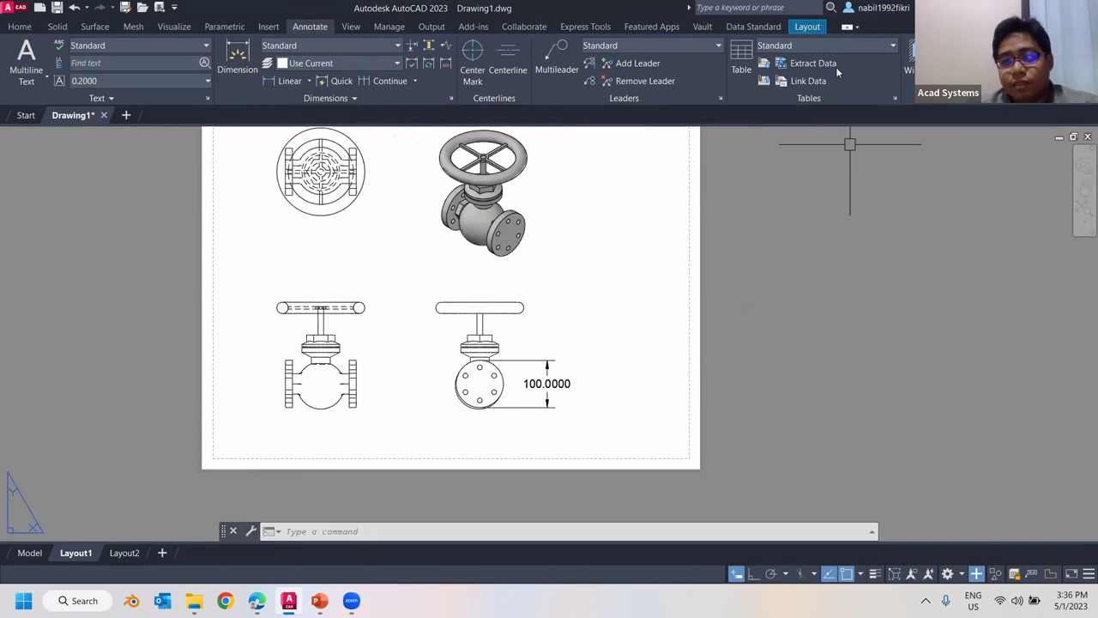
click(811, 30)
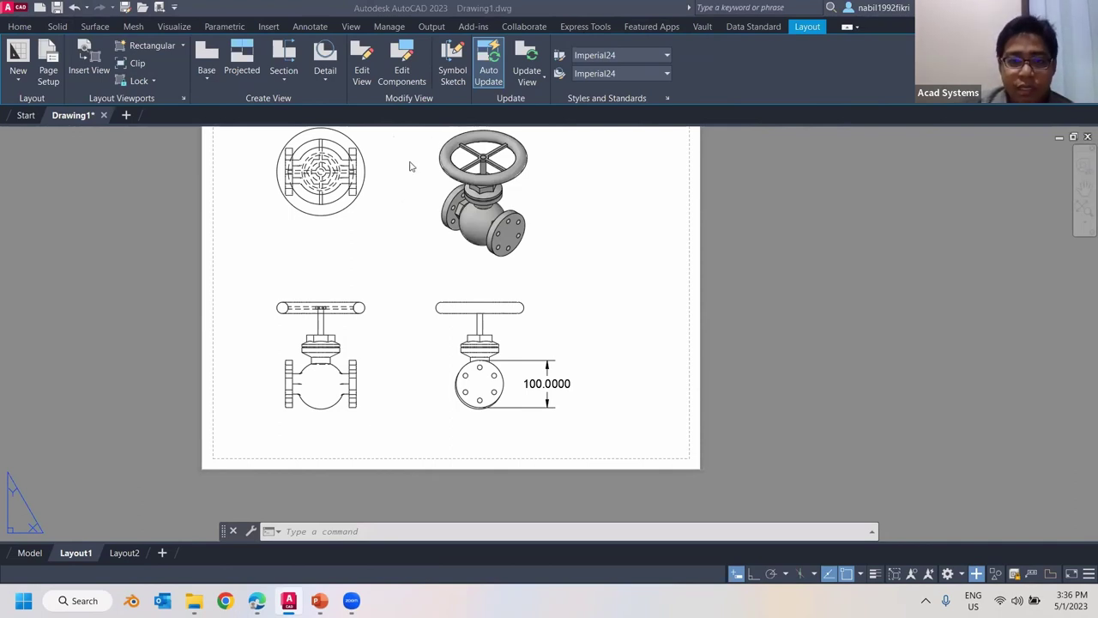
click(711, 263)
click(639, 243)
middle_drag(663, 291, 716, 342)
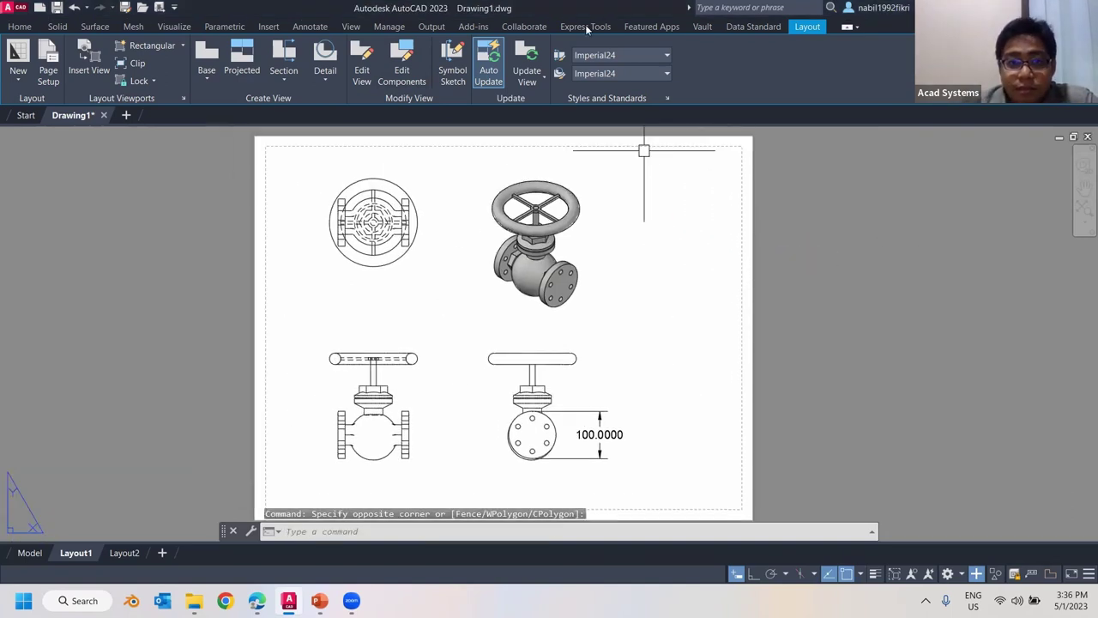